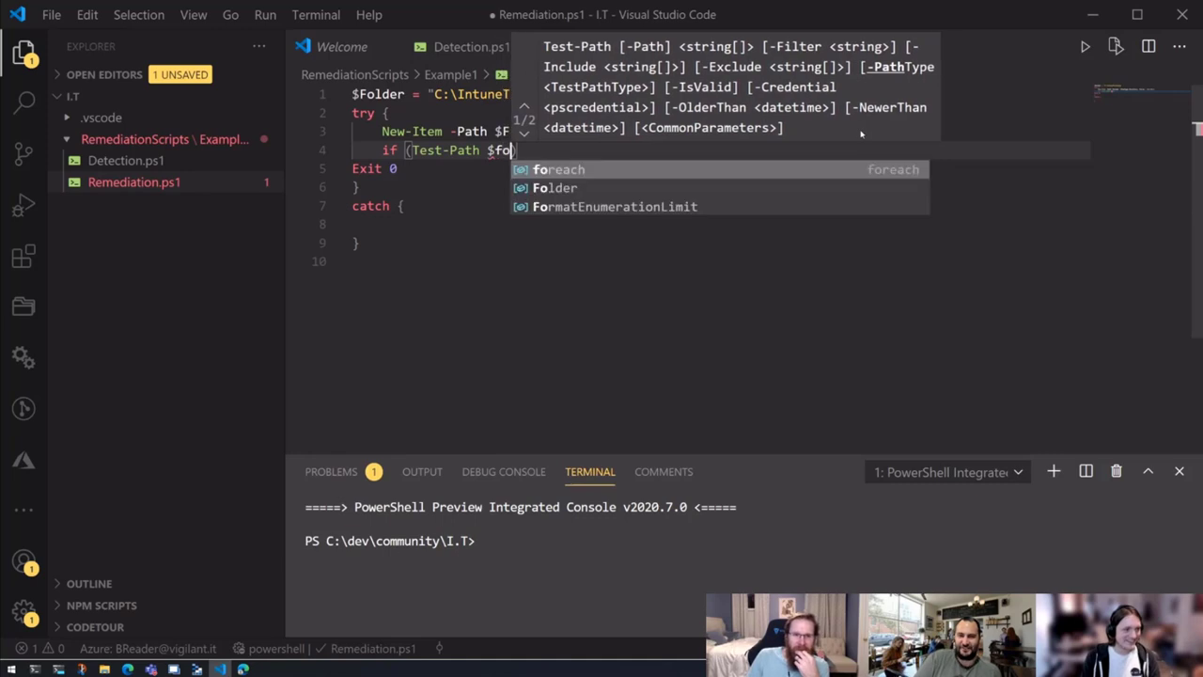
- Complete the if statement in the try block with the condition Test-Path $Folder -ErrorAction SilentlyContinue and give it a braced body
{"action": "key", "text": "Tab"}
{"action": "type", "text": "-error"}
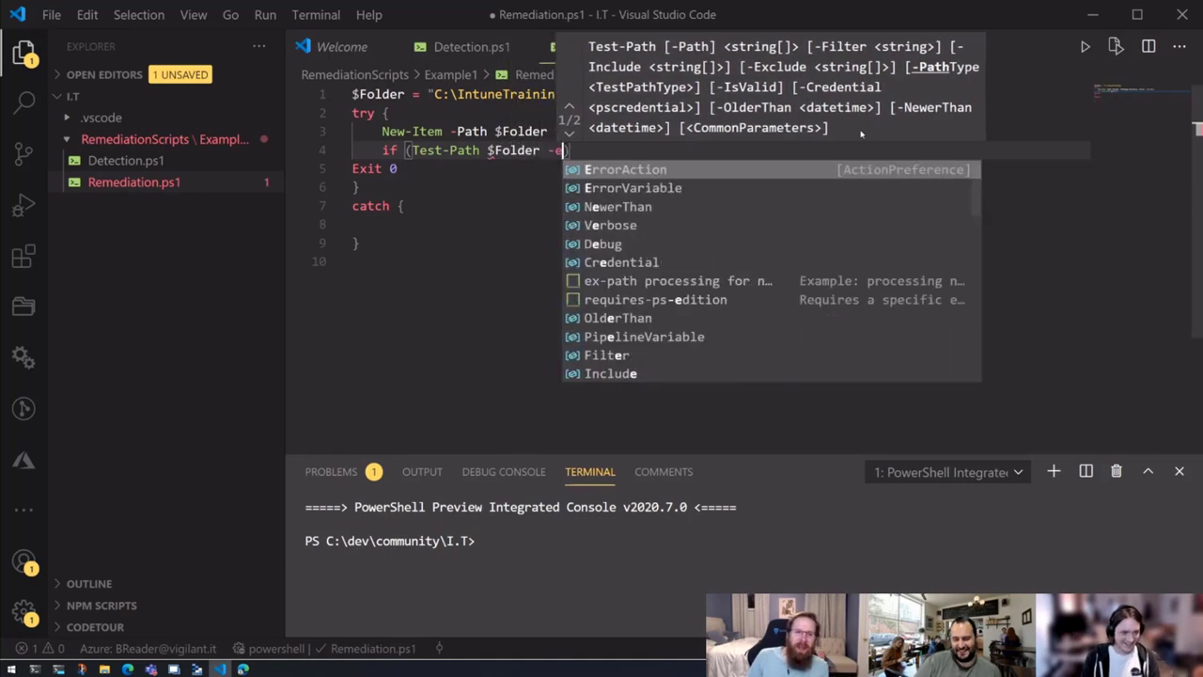
{"action": "key", "text": "Tab"}
{"action": "type", "text": "Silen"}
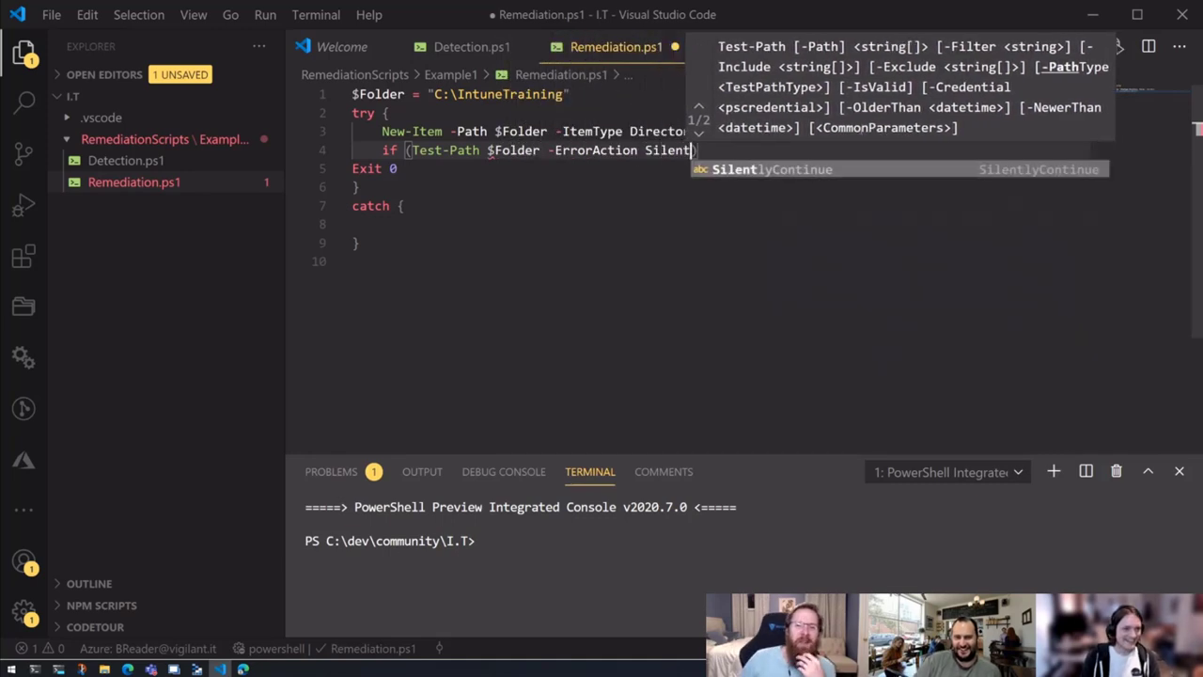
{"action": "key", "text": "Tab"}
{"action": "type", "text": ") {"}
{"action": "key", "text": "Return"}
{"action": "key", "text": "Down"}
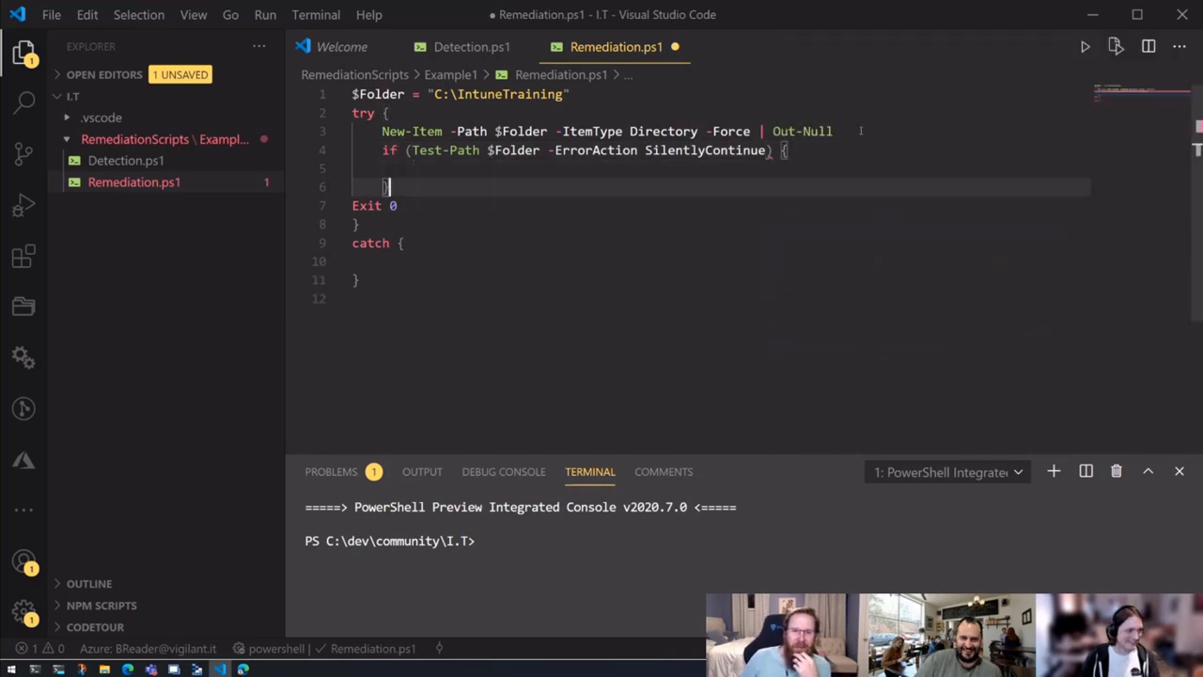
- Move the Exit 0 line into the body of the if block
{"action": "key", "text": "Down"}
{"action": "key", "text": "alt+Up"}
{"action": "key", "text": "alt+Up"}
{"action": "key", "text": "Down"}
{"action": "key", "text": "alt+Down"}
- Add an else block after the if block that runs Exit 1
{"action": "type", "text": "else {"}
{"action": "key", "text": "Return"}
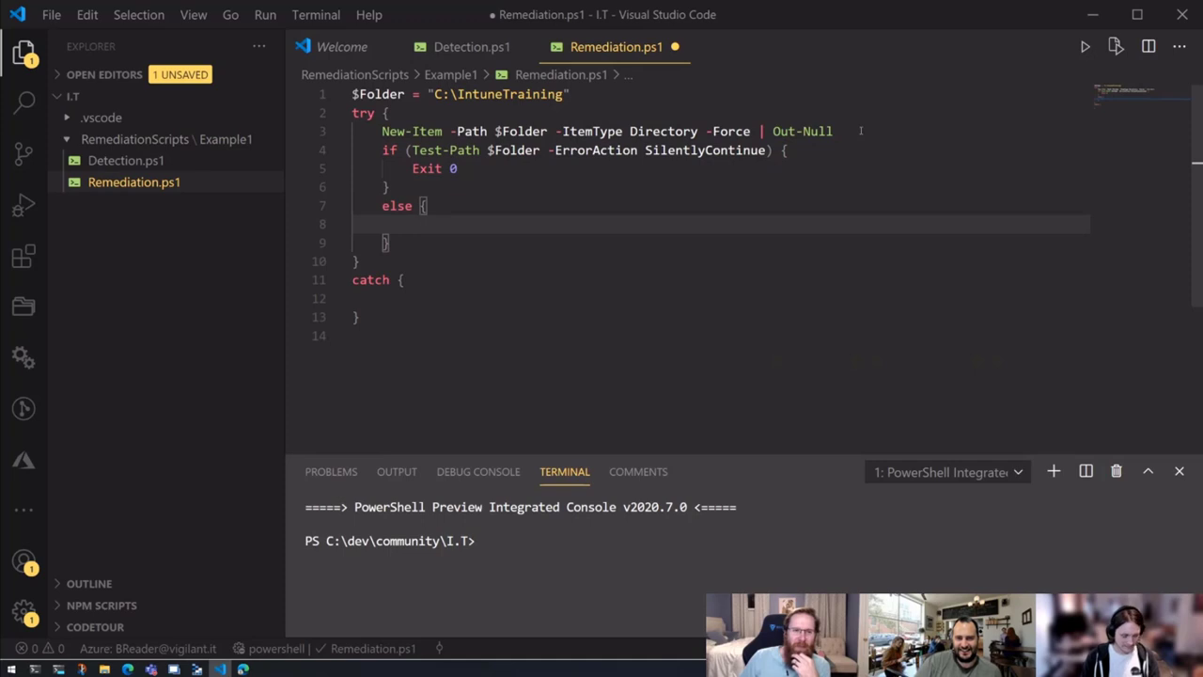
{"action": "type", "text": "Exit 1"}
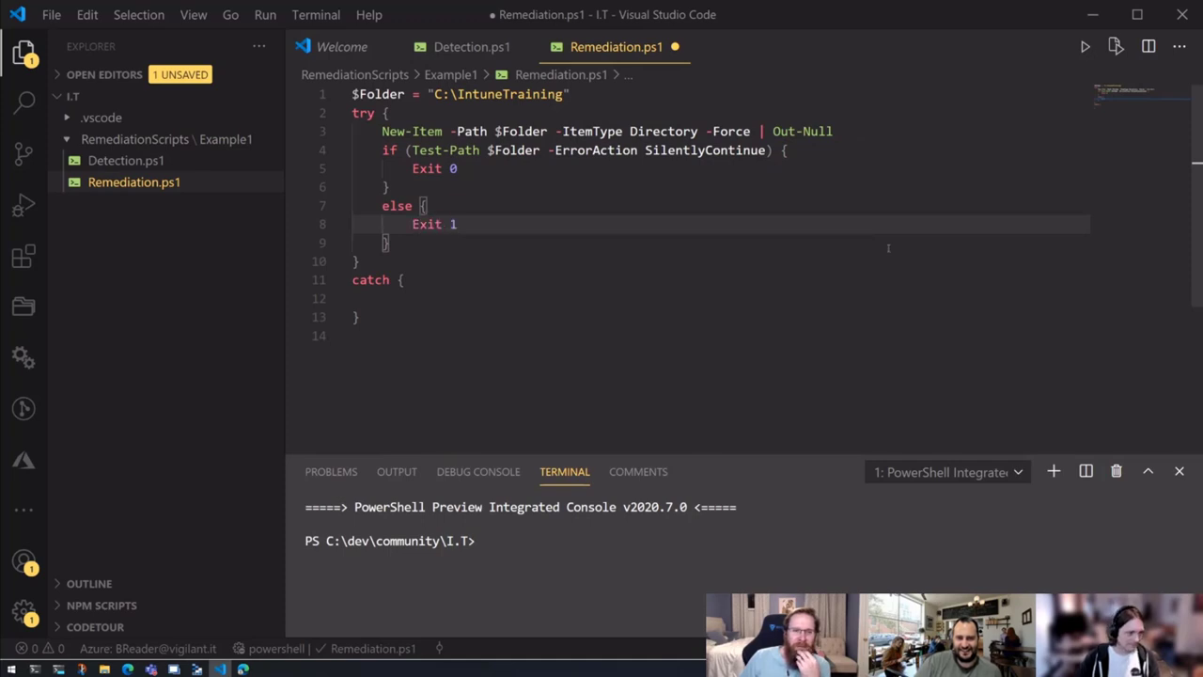
- Add Exit 1 to the catch block and save Remediation.ps1
{"action": "left_click", "coordinate": [551, 286]}
{"action": "key", "text": "Down"}
{"action": "type", "text": "Ex"}
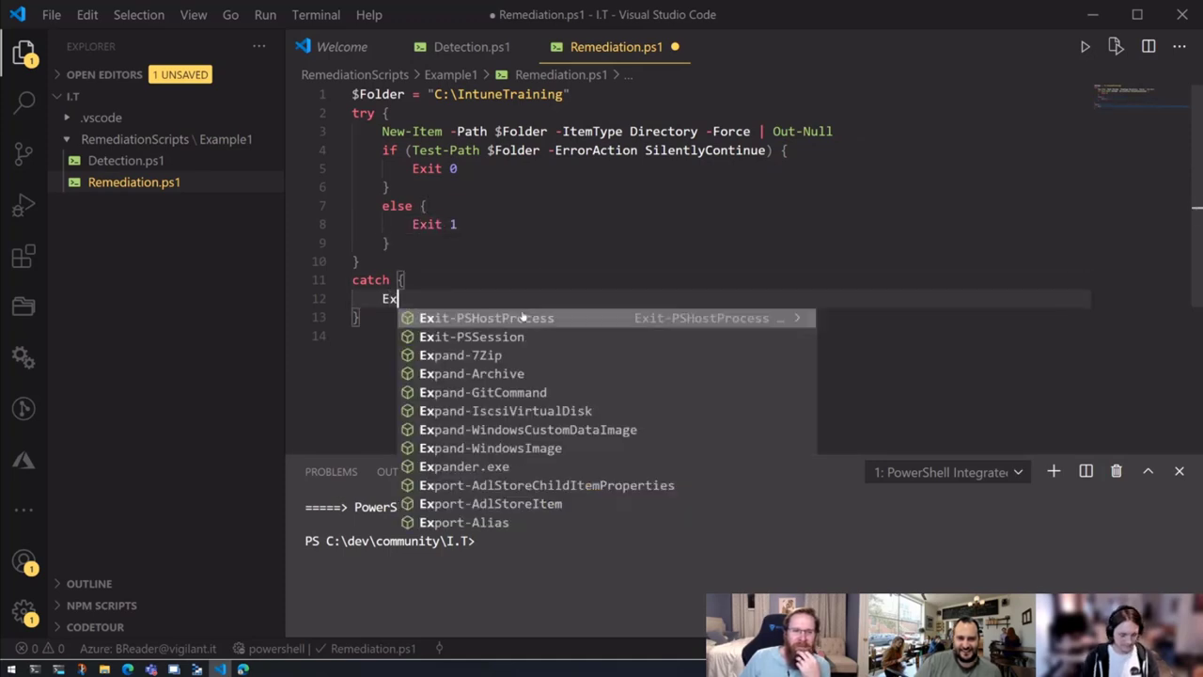
{"action": "type", "text": "it 1"}
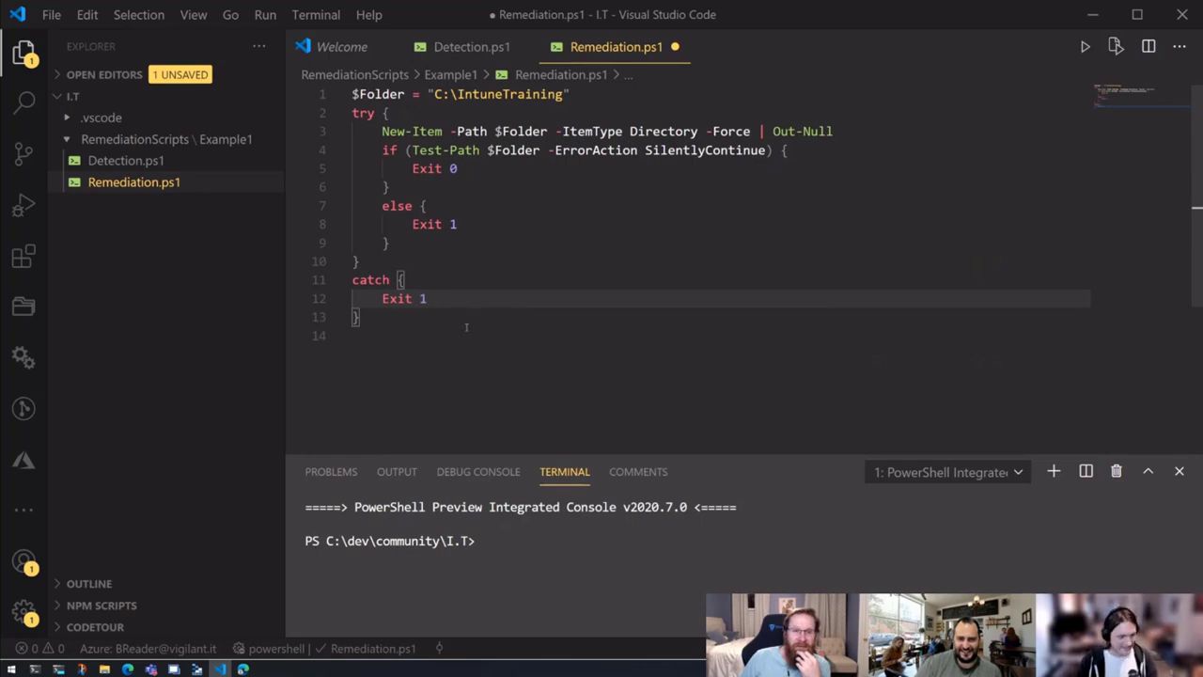
{"action": "key", "text": "ctrl+s"}
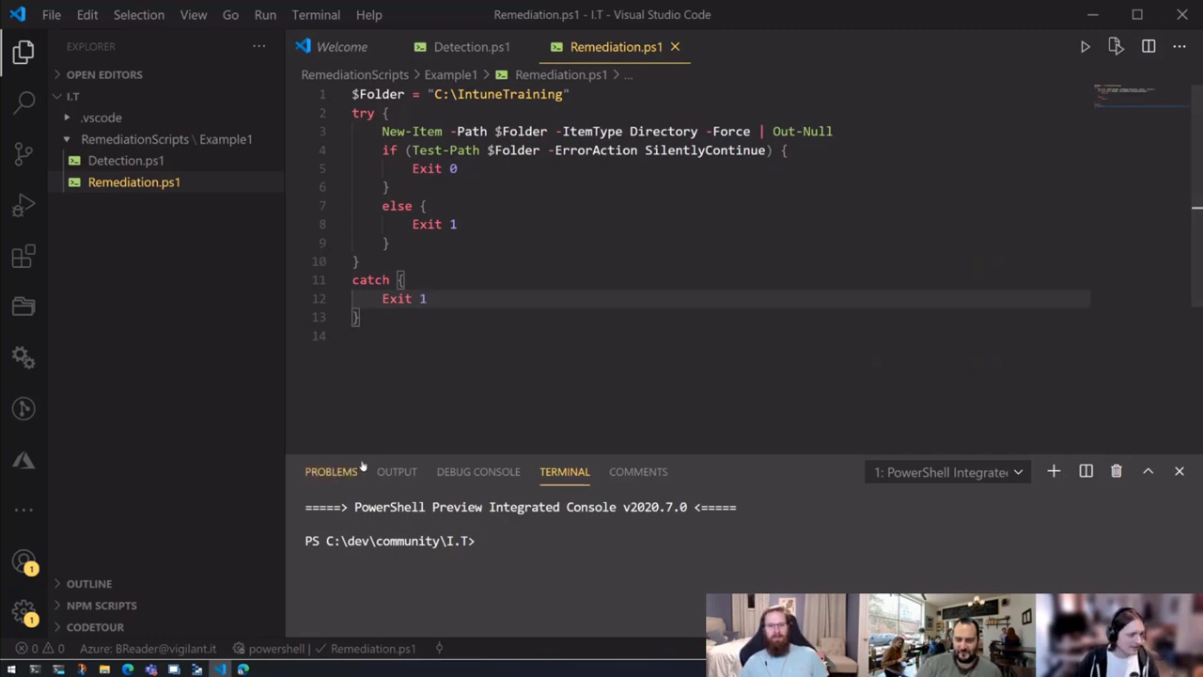
- Switch to the Endpoint Manager admin center and upload Detection.ps1 from C:\dev\community\I.T\RemediationScripts\Example1 as the detection script file
{"action": "left_click", "coordinate": [243, 669]}
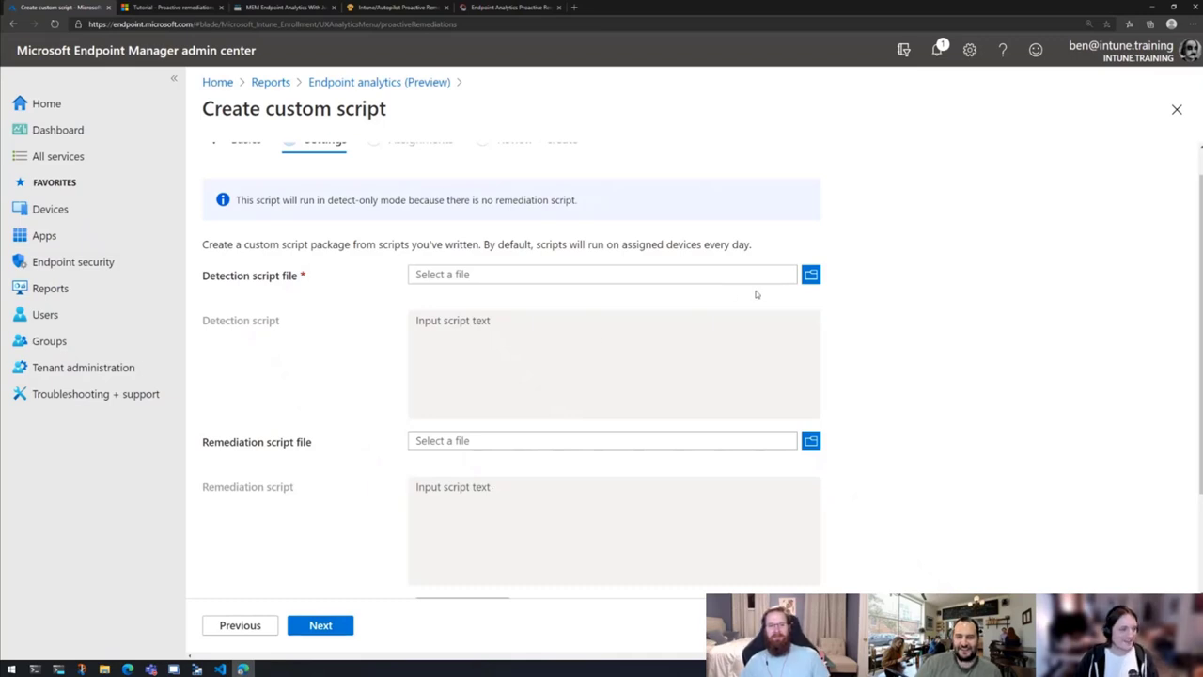
{"action": "left_click", "coordinate": [811, 275]}
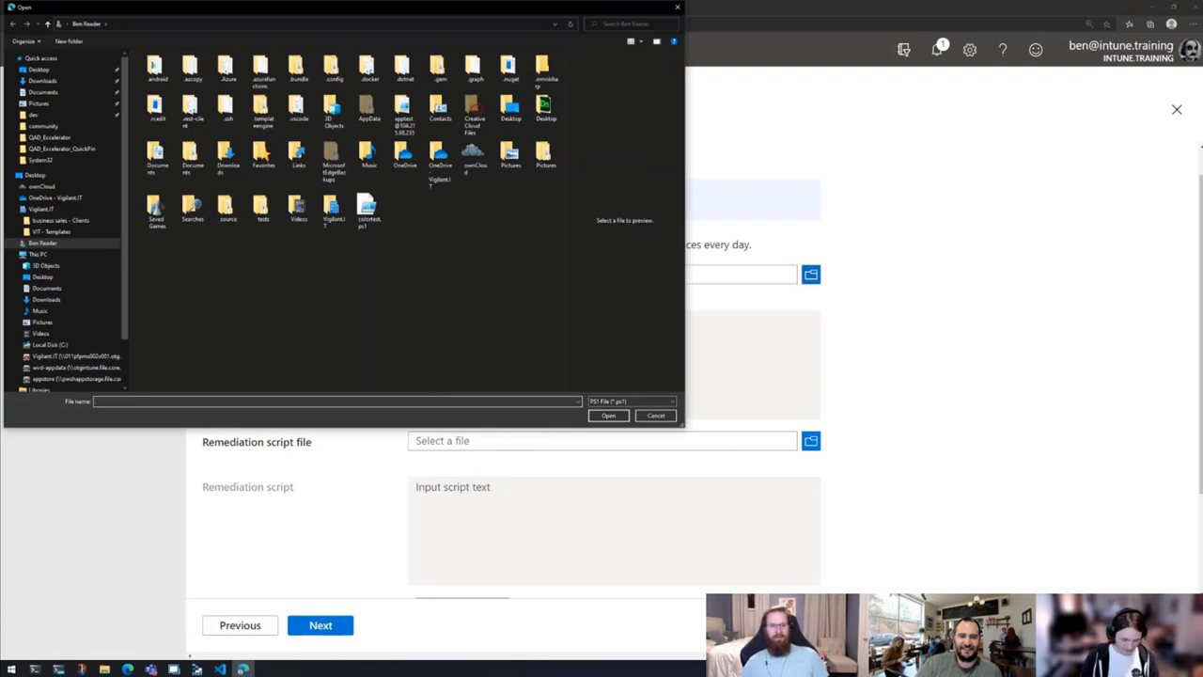
{"action": "type", "text": "C:\\dev\\community"}
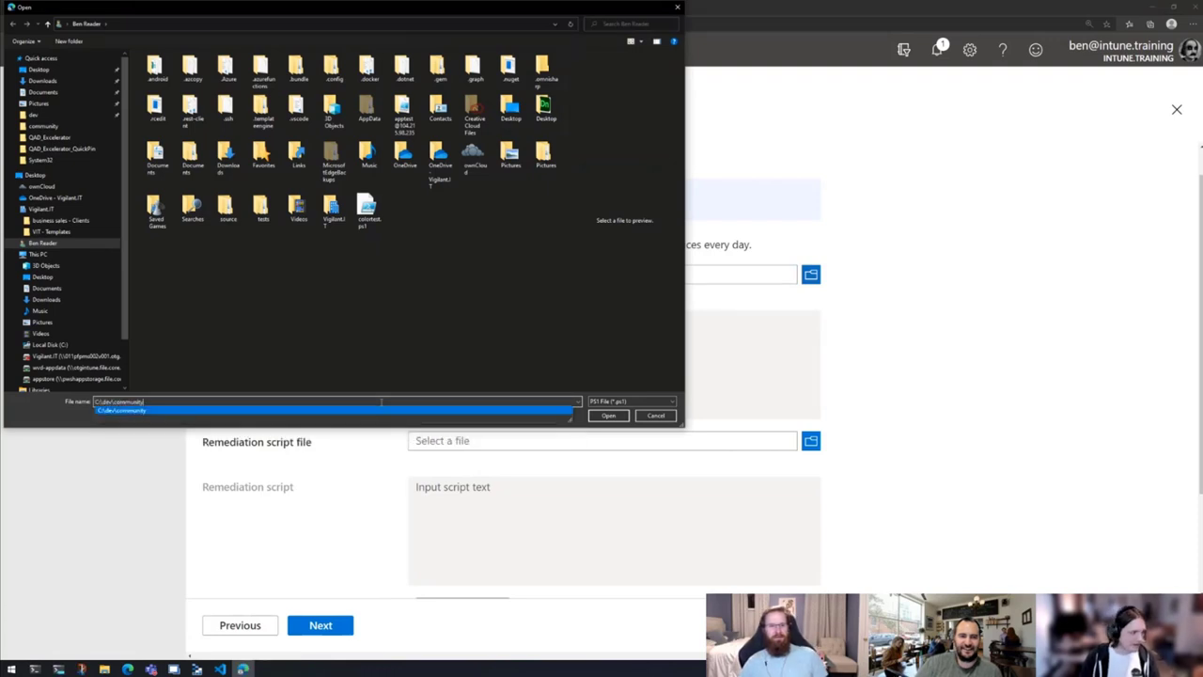
{"action": "type", "text": "\\I"}
{"action": "key", "text": "Down"}
{"action": "key", "text": "Down"}
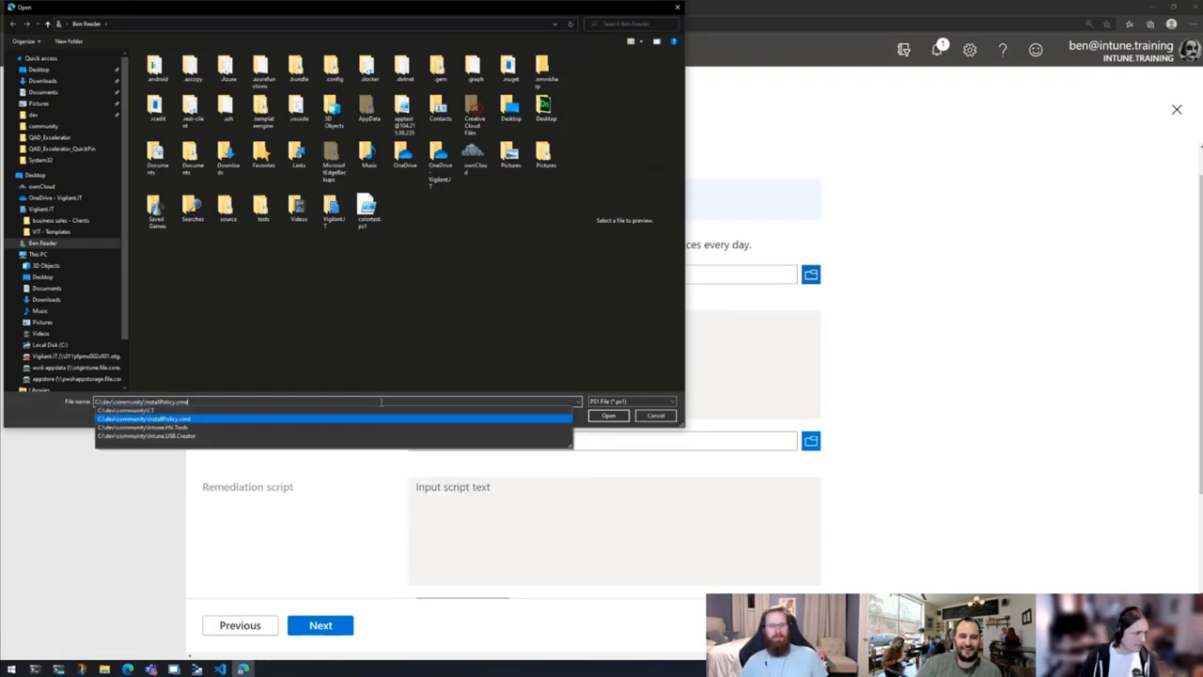
{"action": "key", "text": "Up"}
{"action": "key", "text": "Up"}
{"action": "key", "text": "Return"}
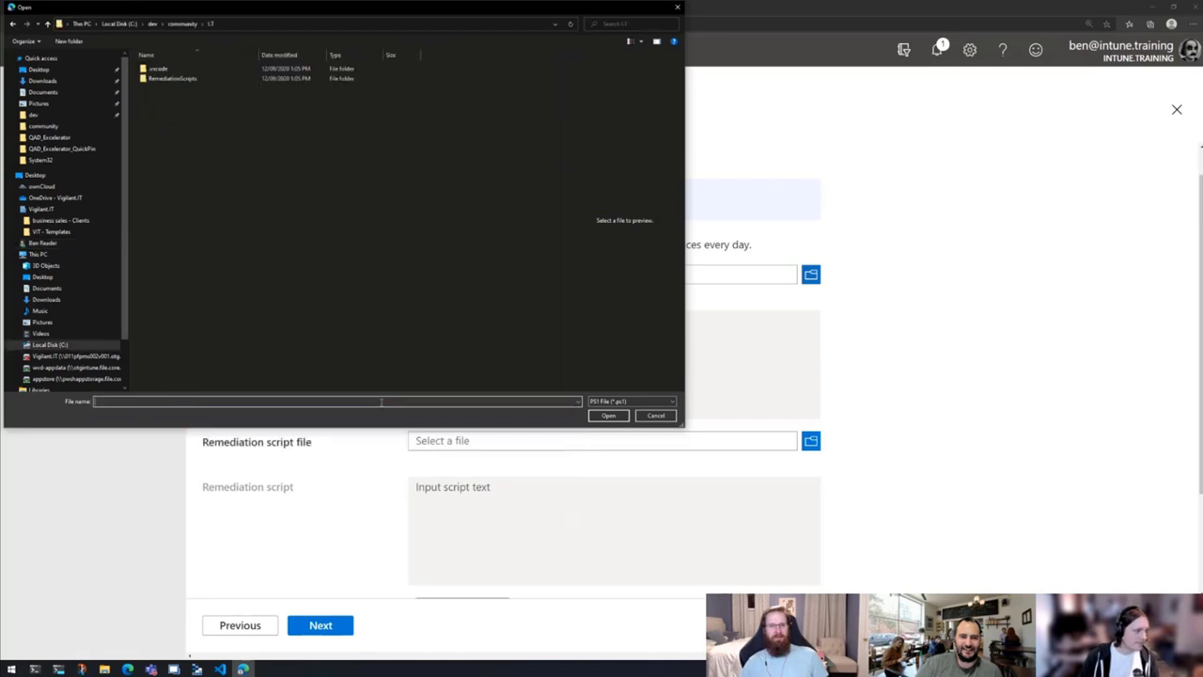
{"action": "double_click", "coordinate": [183, 80]}
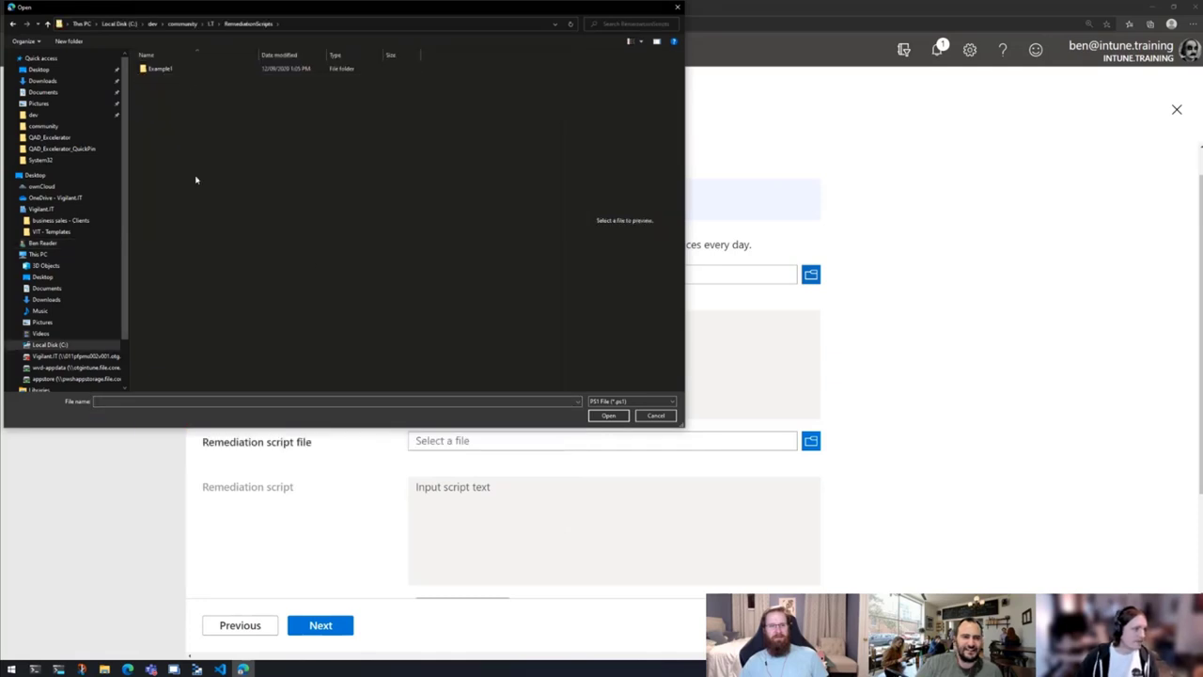
{"action": "left_click", "coordinate": [165, 69]}
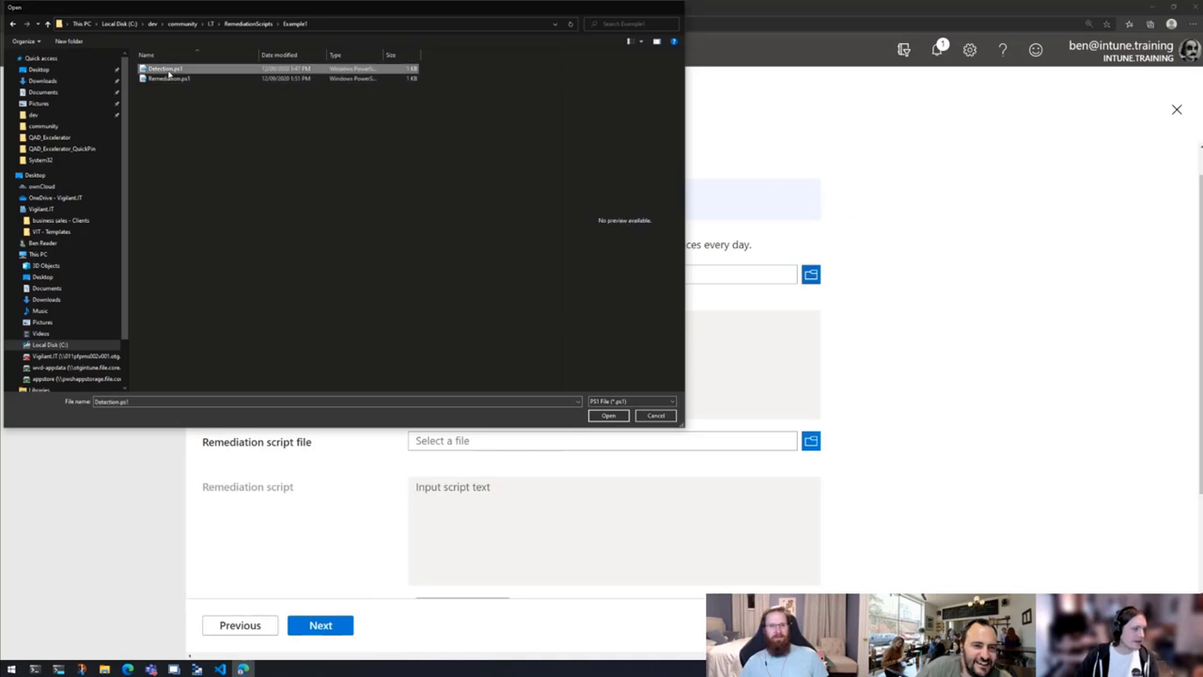
{"action": "left_click", "coordinate": [608, 415]}
- Upload Remediation.ps1 from the Example1 folder as the remediation script file
{"action": "scroll", "coordinate": [559, 374], "scroll_direction": "down", "scroll_amount": 2}
{"action": "scroll", "coordinate": [535, 374], "scroll_direction": "down", "scroll_amount": 2}
{"action": "scroll", "coordinate": [543, 395], "scroll_direction": "up", "scroll_amount": 3}
{"action": "scroll", "coordinate": [549, 392], "scroll_direction": "up", "scroll_amount": 3}
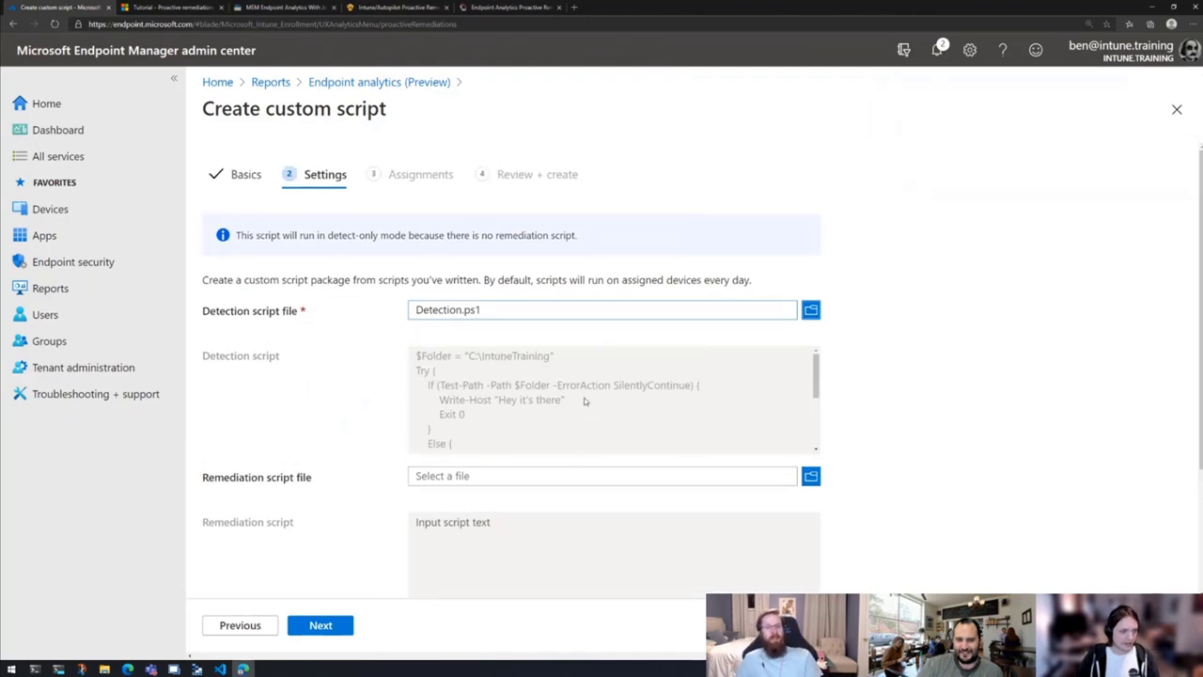
{"action": "scroll", "coordinate": [590, 390], "scroll_direction": "down", "scroll_amount": 5}
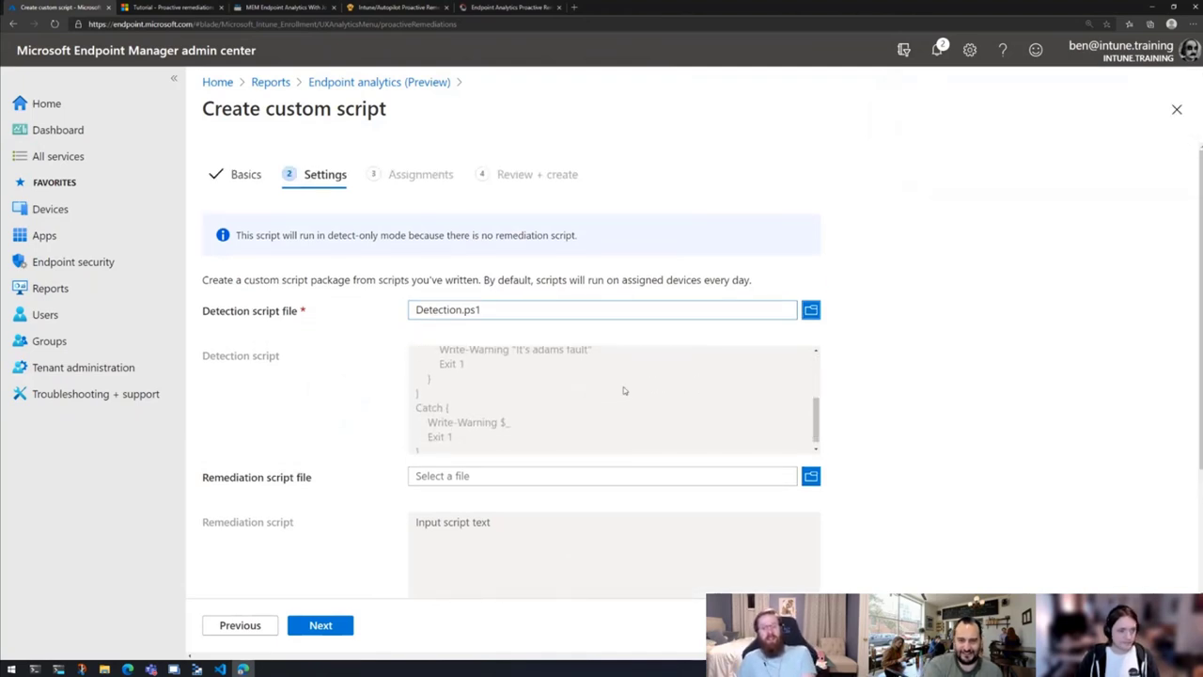
{"action": "scroll", "coordinate": [915, 401], "scroll_direction": "down", "scroll_amount": 2}
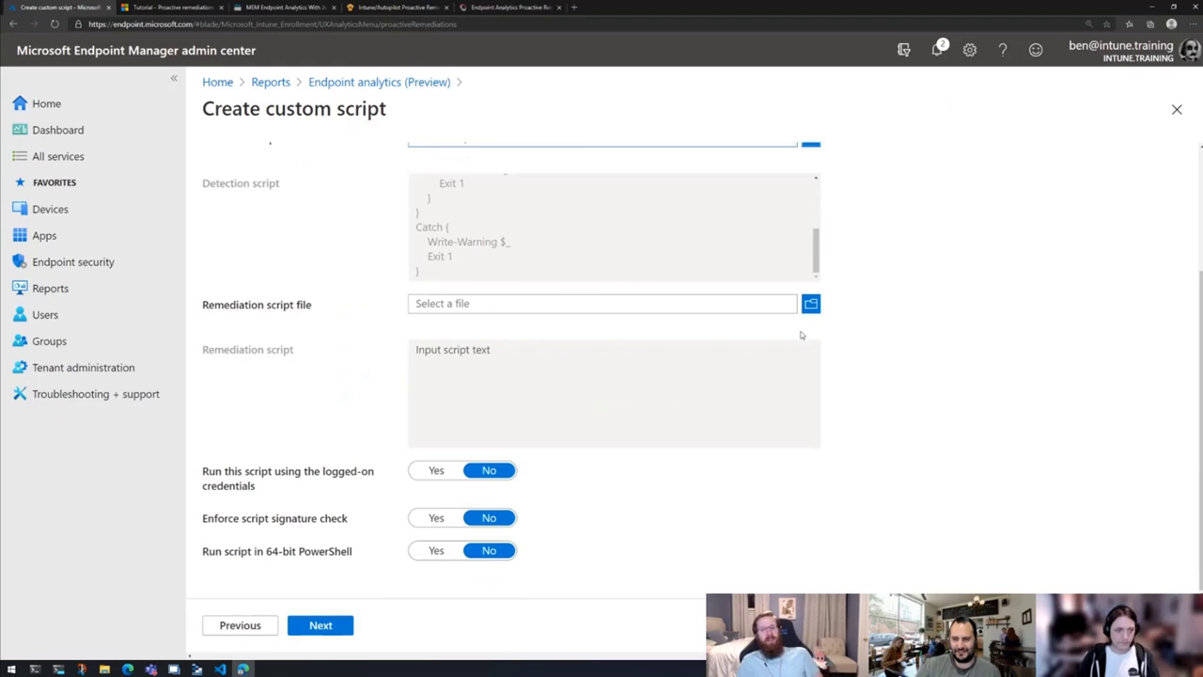
{"action": "left_click", "coordinate": [810, 303]}
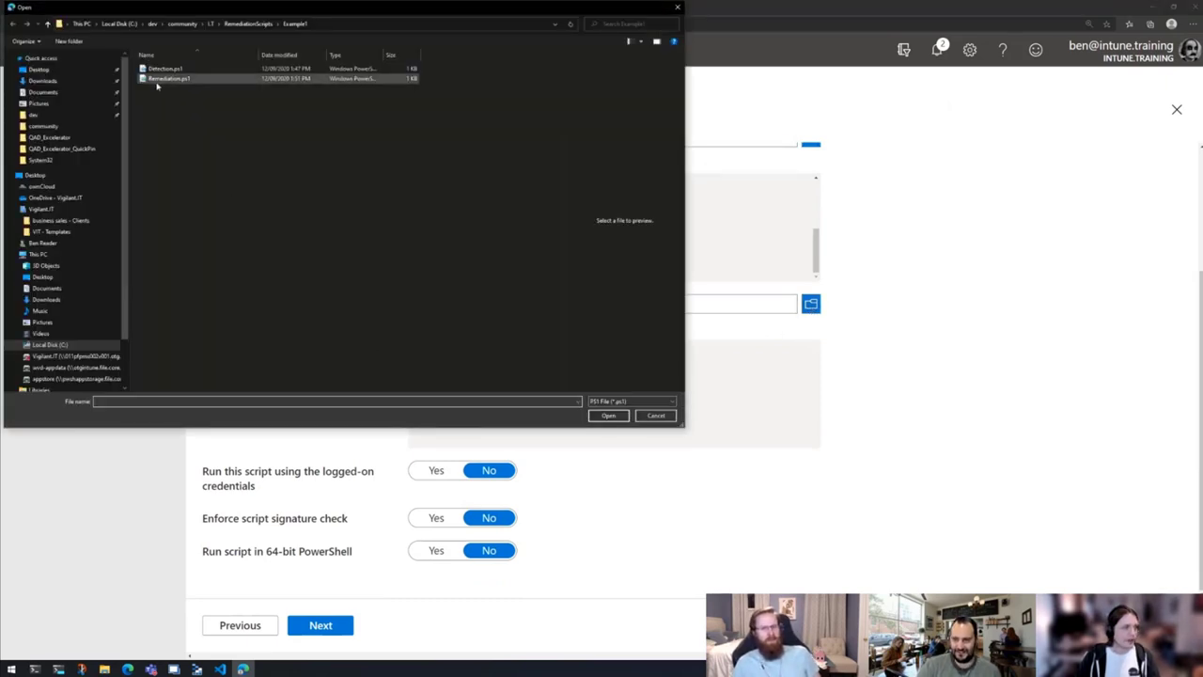
{"action": "double_click", "coordinate": [157, 81]}
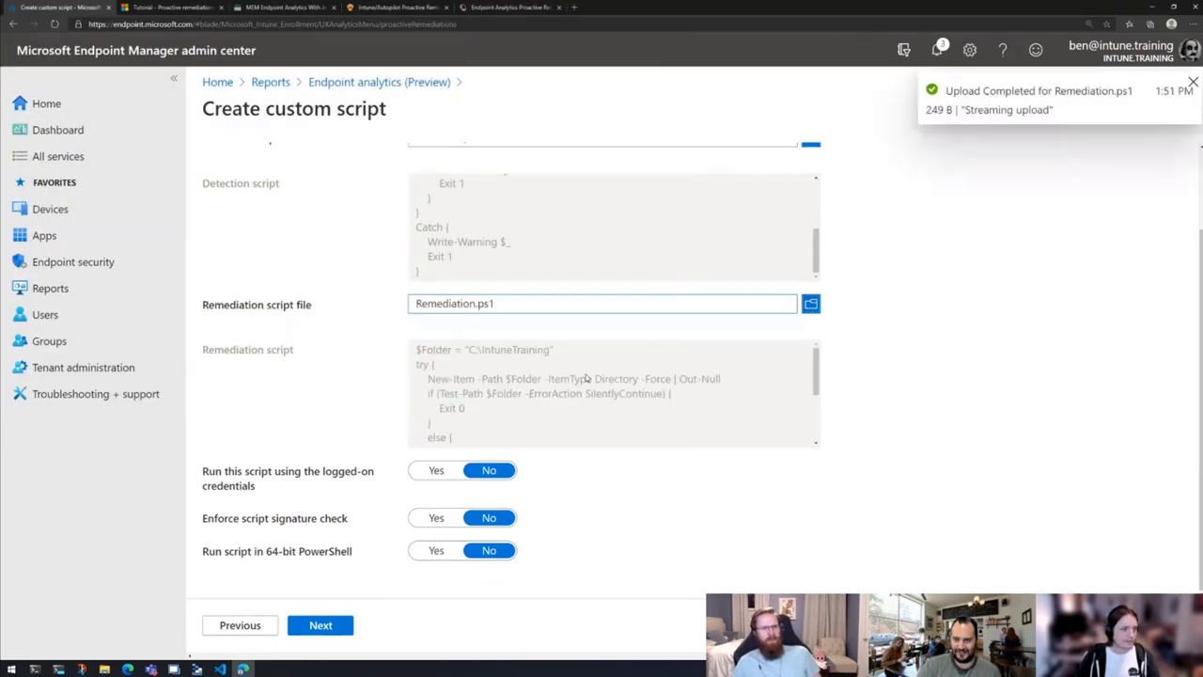
- Enable running the script in 64-bit PowerShell and create the script package without assigning any groups
{"action": "scroll", "coordinate": [572, 406], "scroll_direction": "down", "scroll_amount": 3}
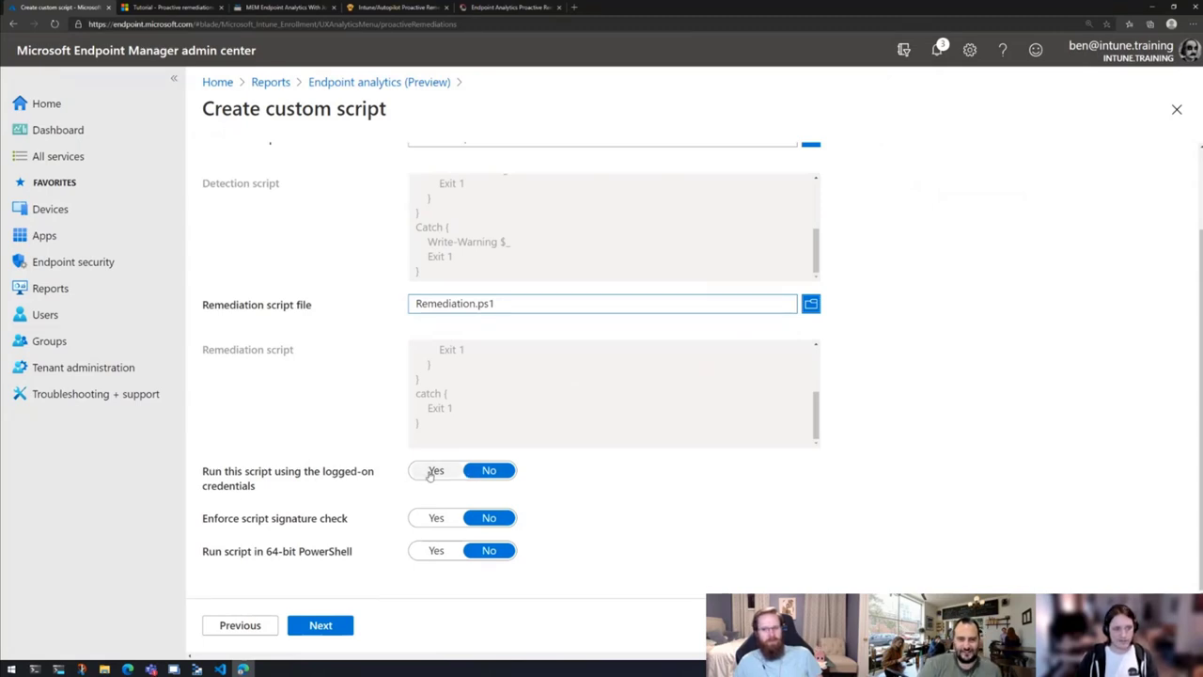
{"action": "left_click", "coordinate": [438, 553]}
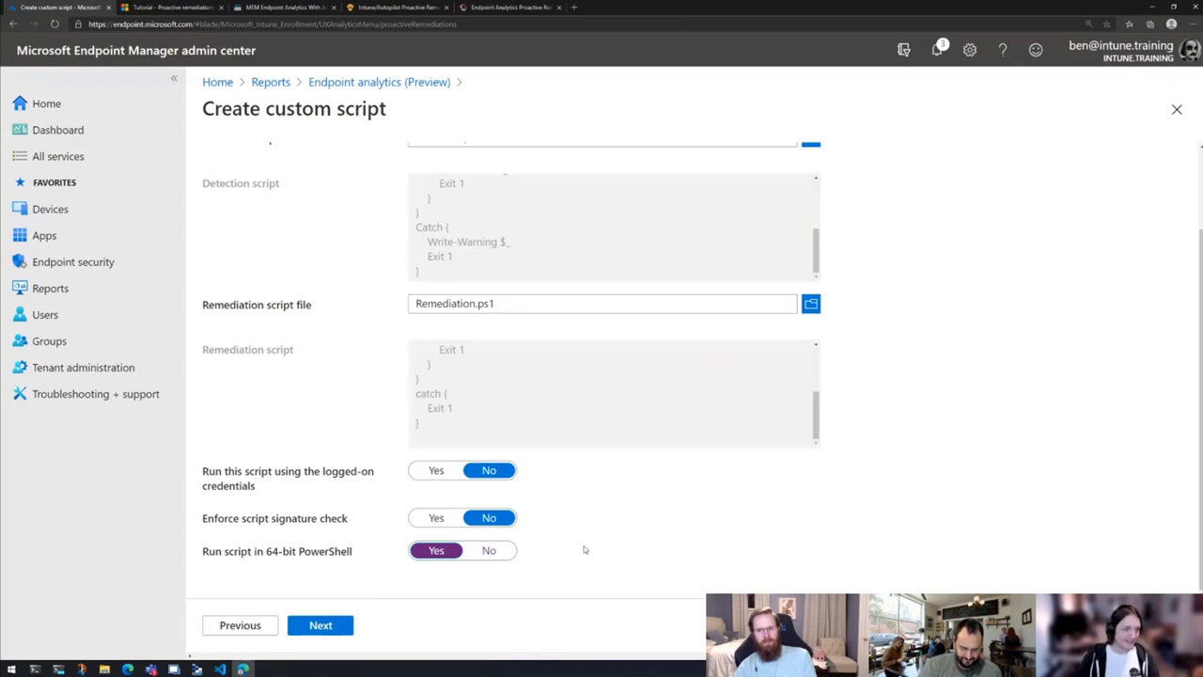
{"action": "left_click", "coordinate": [310, 630]}
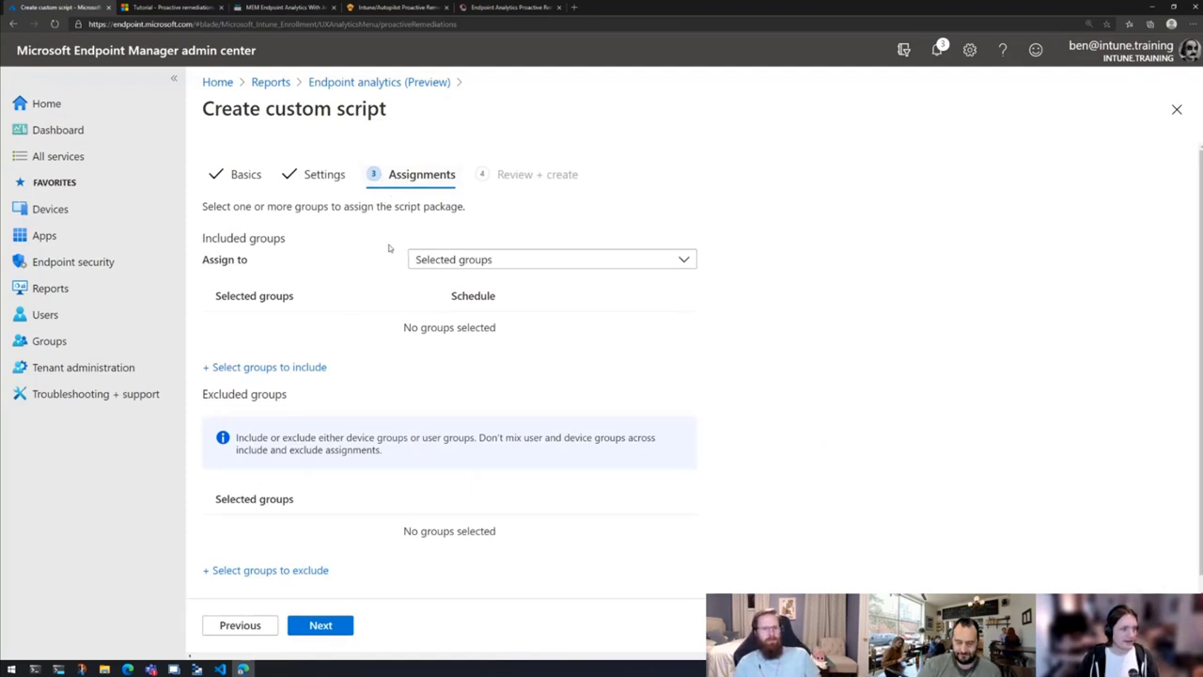
{"action": "scroll", "coordinate": [379, 300], "scroll_direction": "down", "scroll_amount": 1}
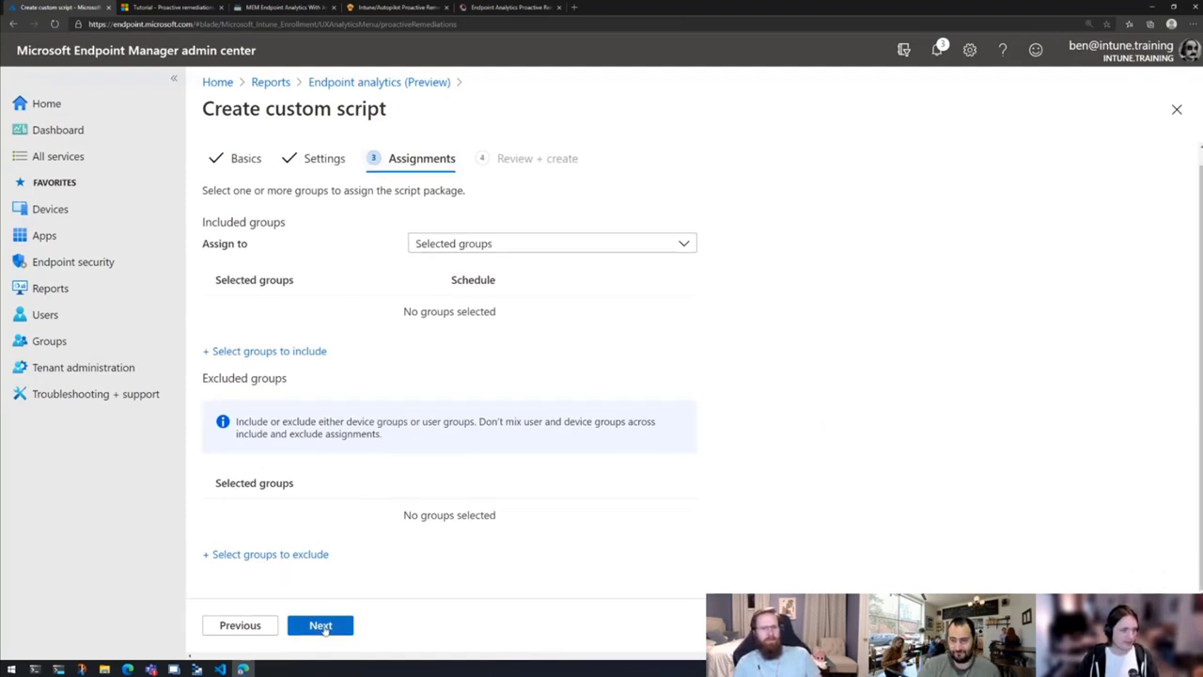
{"action": "left_click", "coordinate": [322, 627]}
{"action": "left_click", "coordinate": [322, 627]}
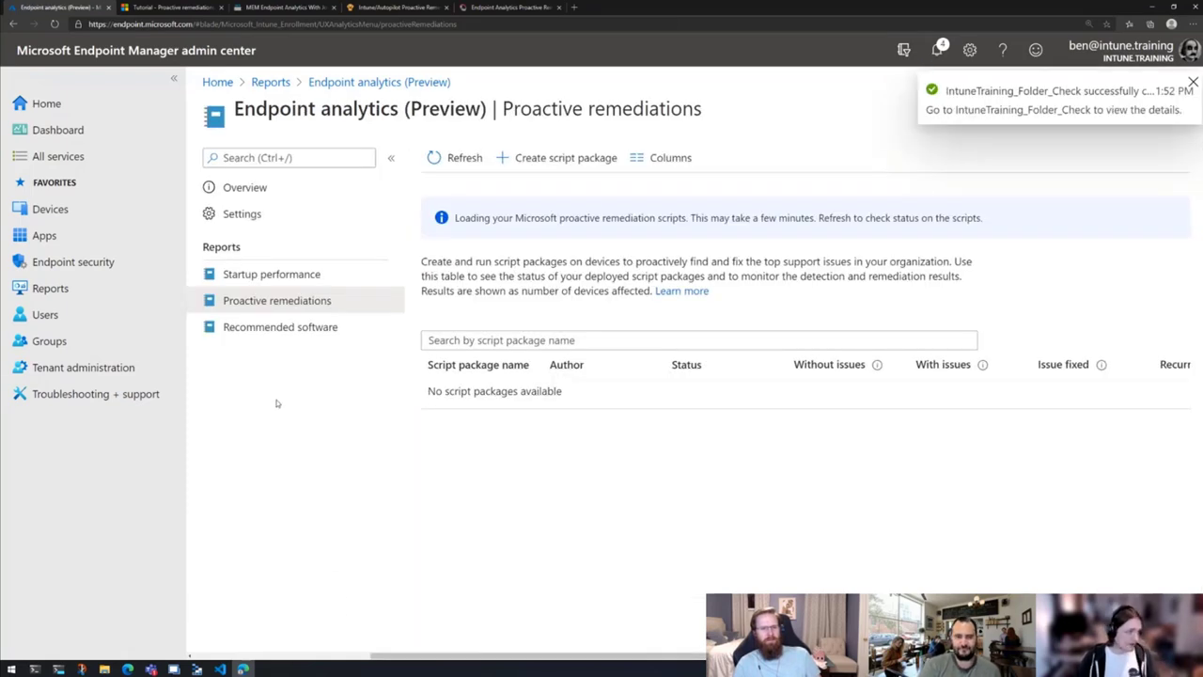
- Start a new security group and name it ##Intune_Remediation_Test
{"action": "left_click", "coordinate": [48, 344]}
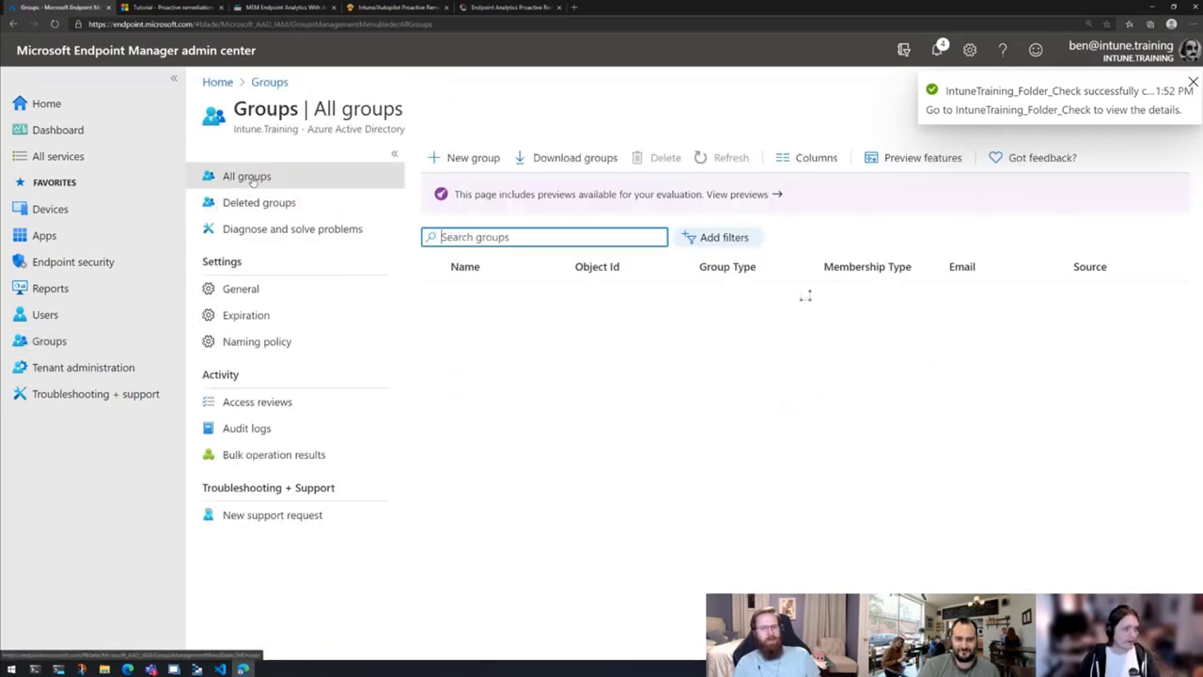
{"action": "left_click", "coordinate": [463, 158]}
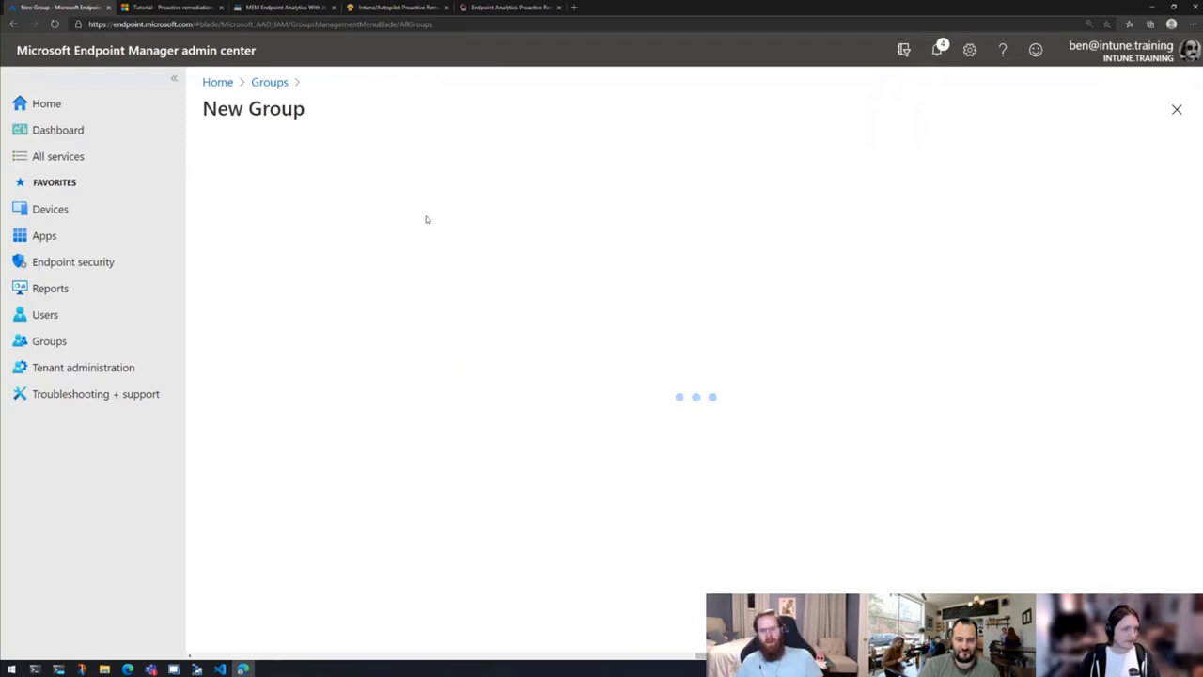
{"action": "left_click", "coordinate": [358, 242]}
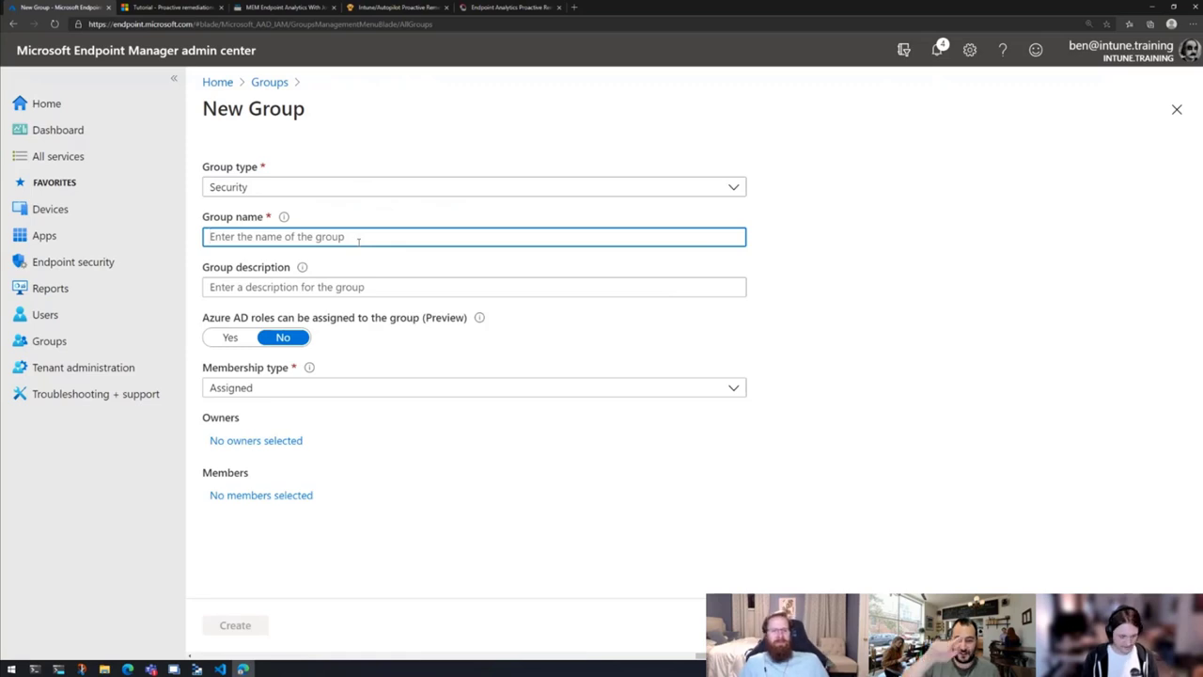
{"action": "type", "text": "##"}
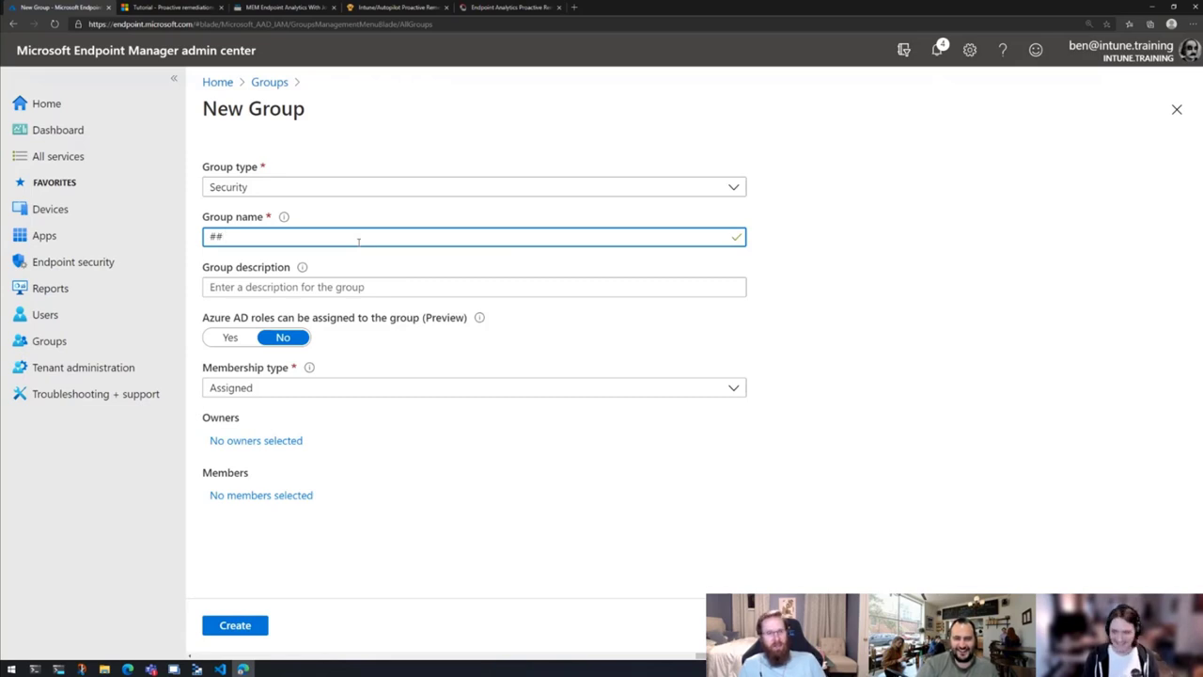
{"action": "type", "text": "Intune"}
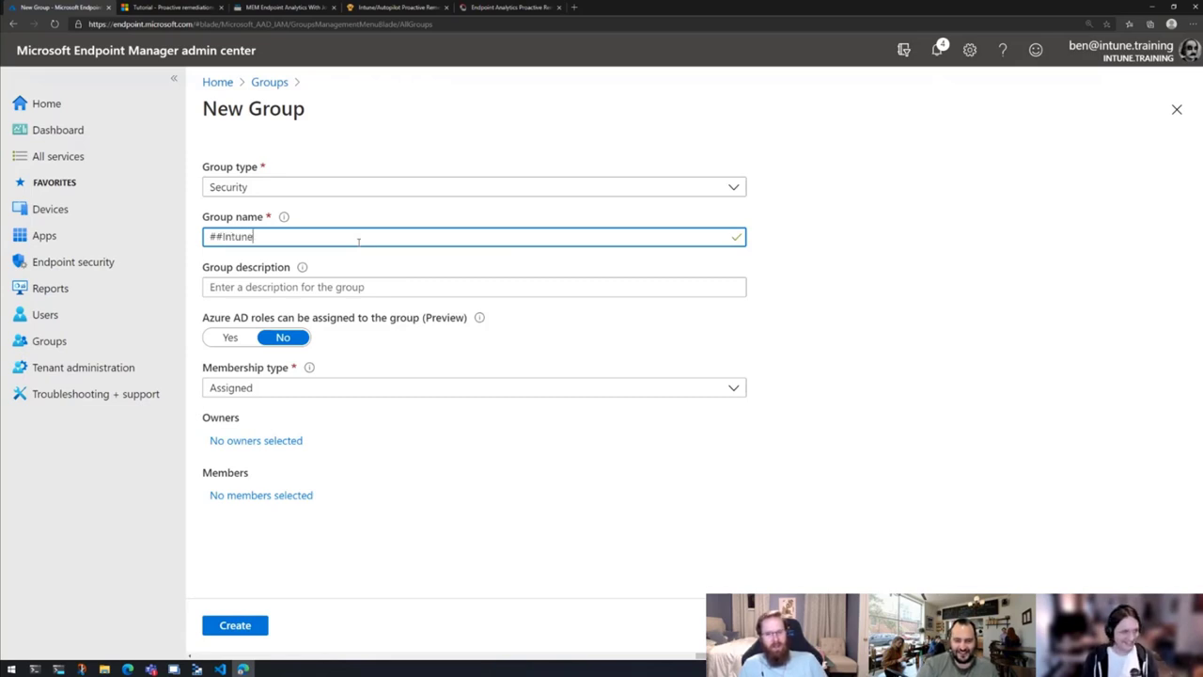
{"action": "type", "text": "_Remediatio"}
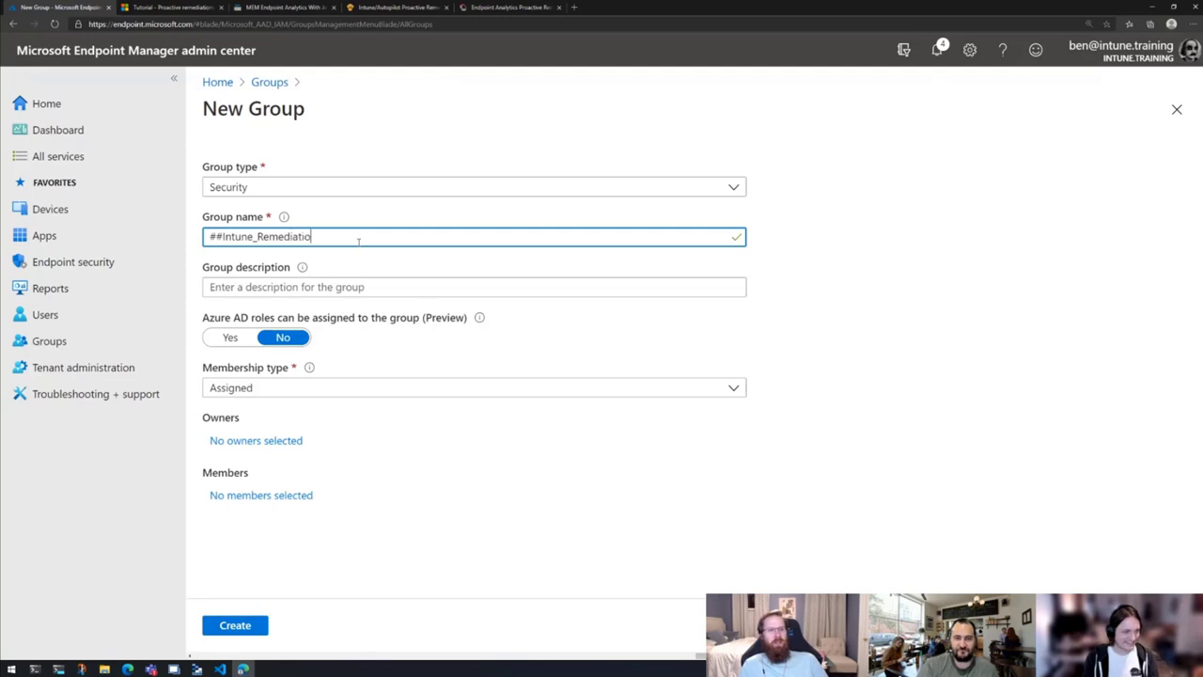
{"action": "type", "text": "n_Test"}
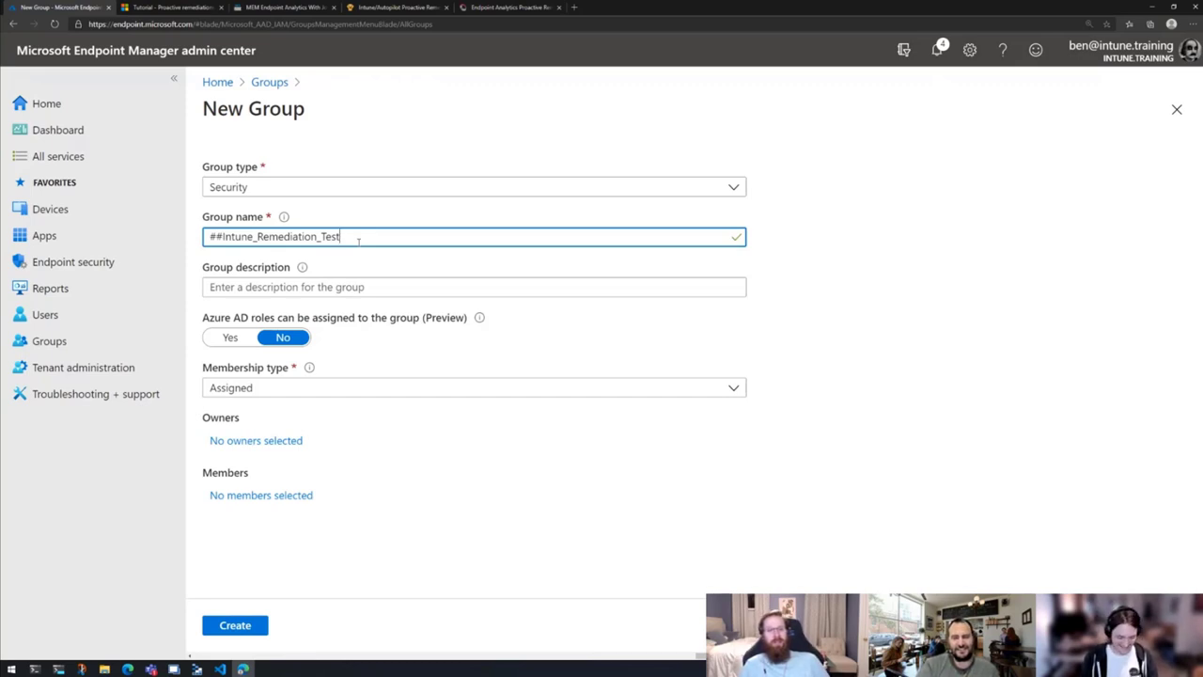
{"action": "type", "text": "-Final"}
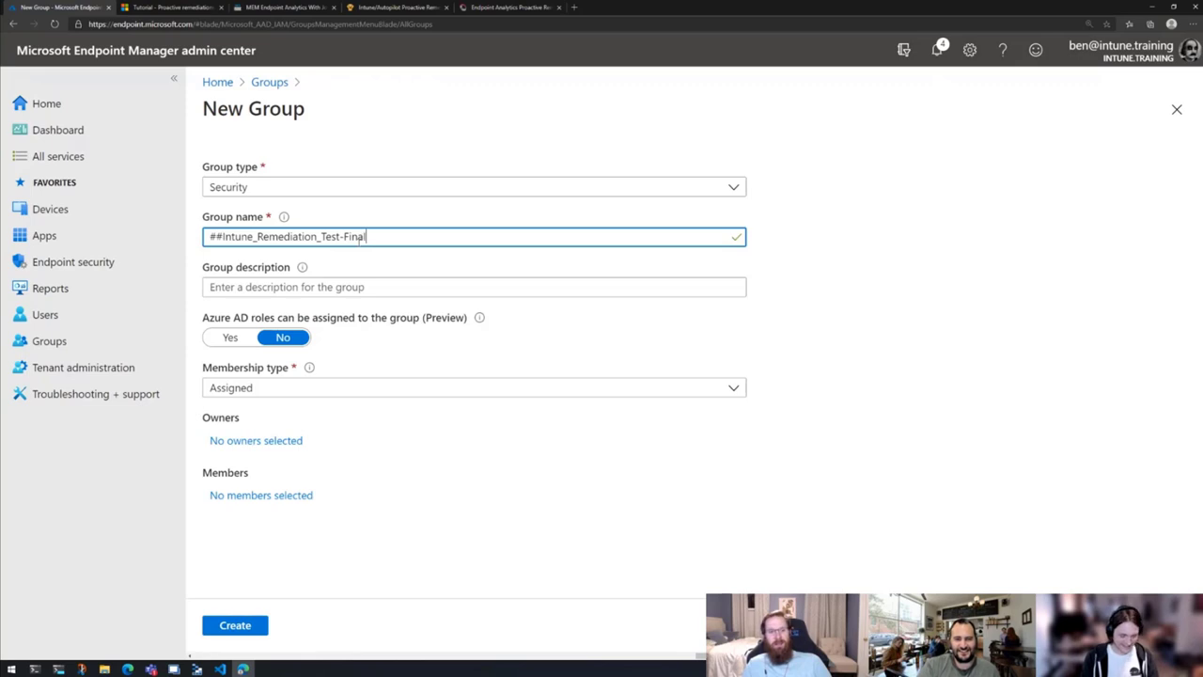
{"action": "key", "text": "BackSpace"}
{"action": "key", "text": "BackSpace"}
{"action": "key", "text": "BackSpace"}
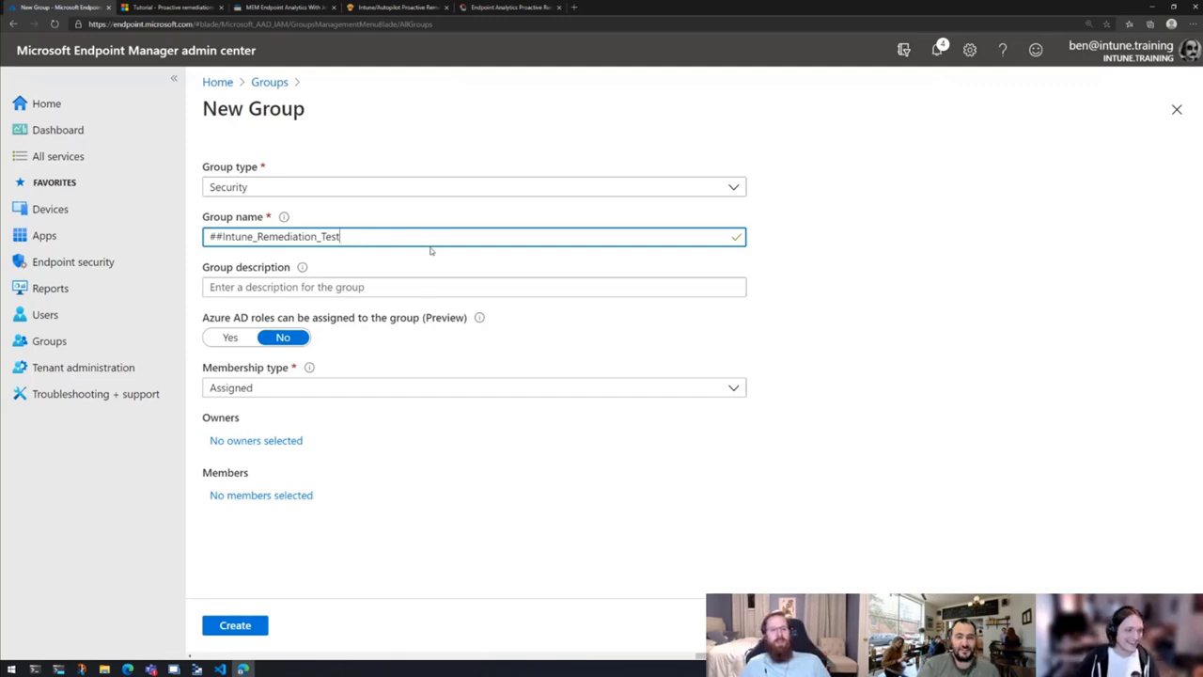
- Remove the ## prefix so the new group's name reads Intune_Remediation_Test
{"action": "left_click", "coordinate": [336, 287]}
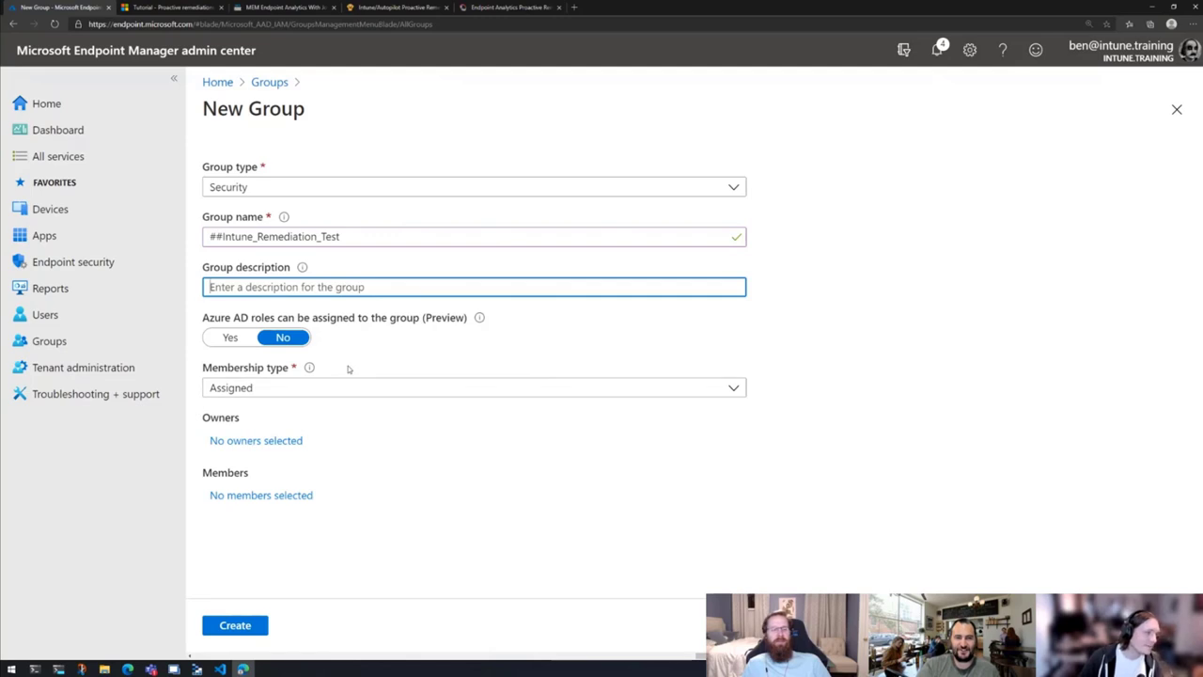
{"action": "left_click_drag", "start_coordinate": [223, 236], "coordinate": [185, 236]}
{"action": "key", "text": "BackSpace"}
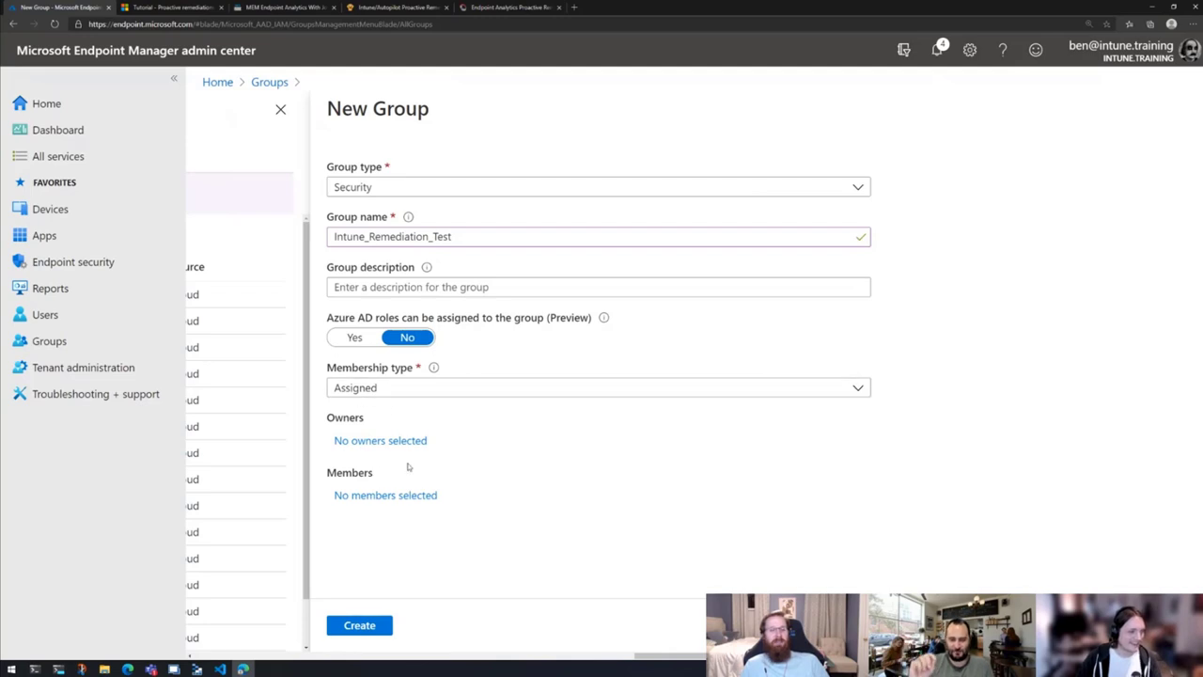
- Search the group's member picker for desktop-06l and select the device DESKTOP-06LADHN
{"action": "left_click", "coordinate": [395, 495]}
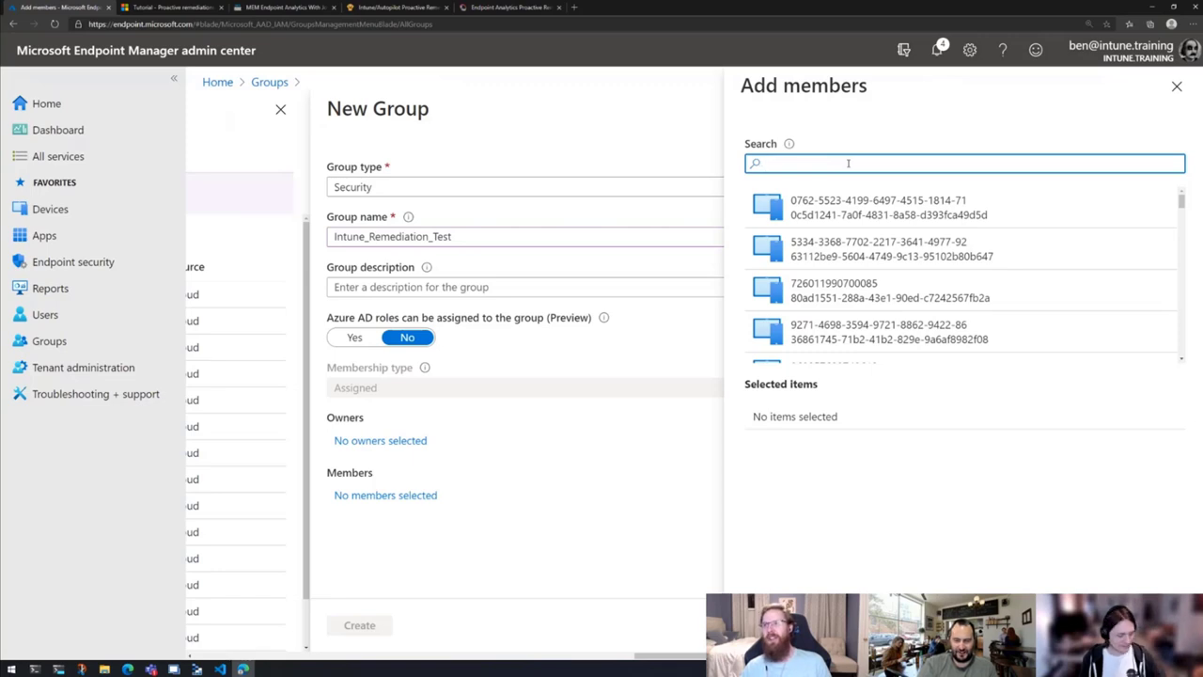
{"action": "type", "text": "ktop"}
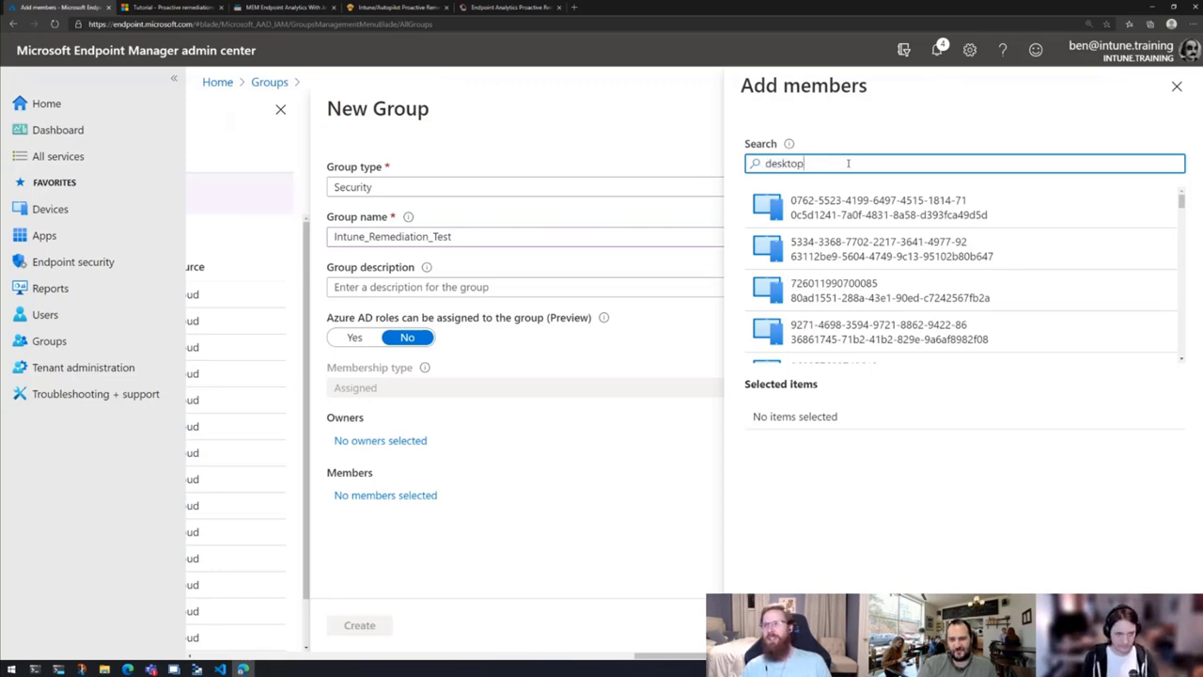
{"action": "type", "text": "-"}
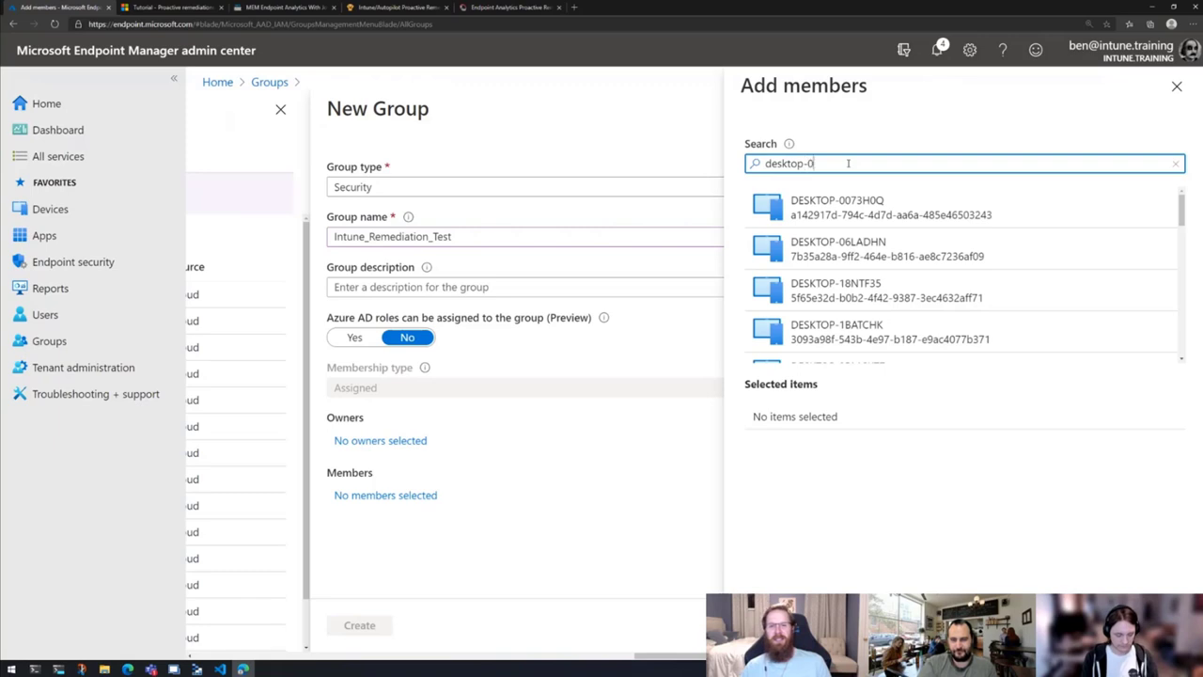
{"action": "type", "text": "06l"}
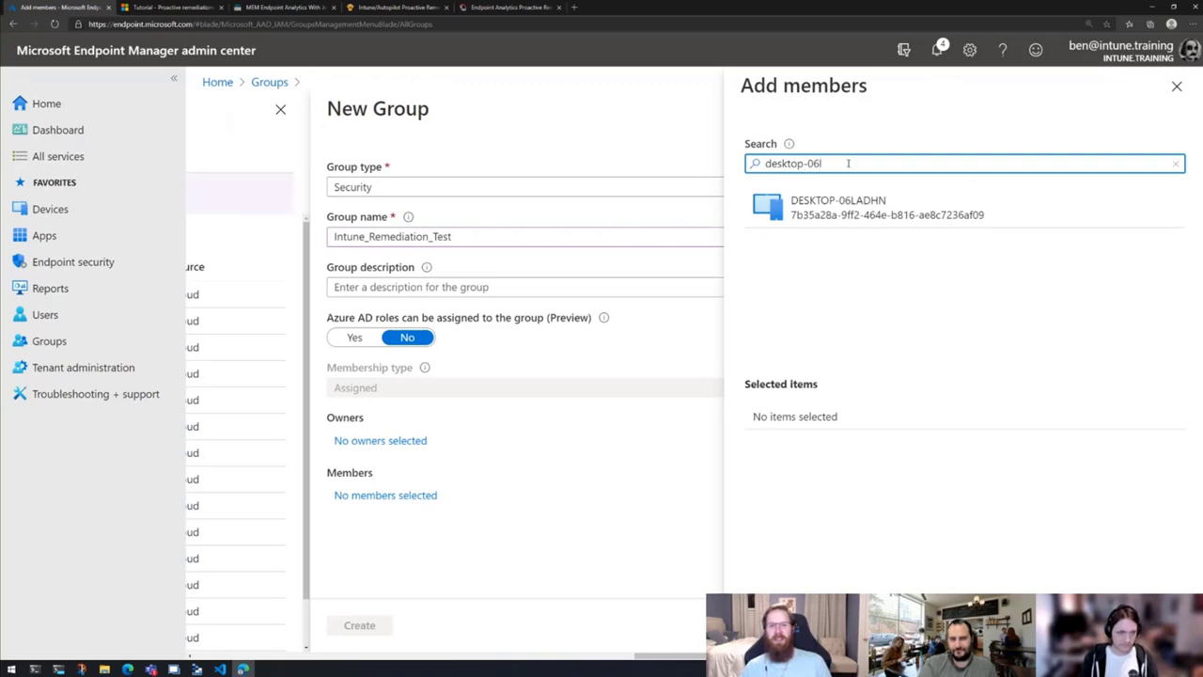
{"action": "left_click", "coordinate": [851, 208]}
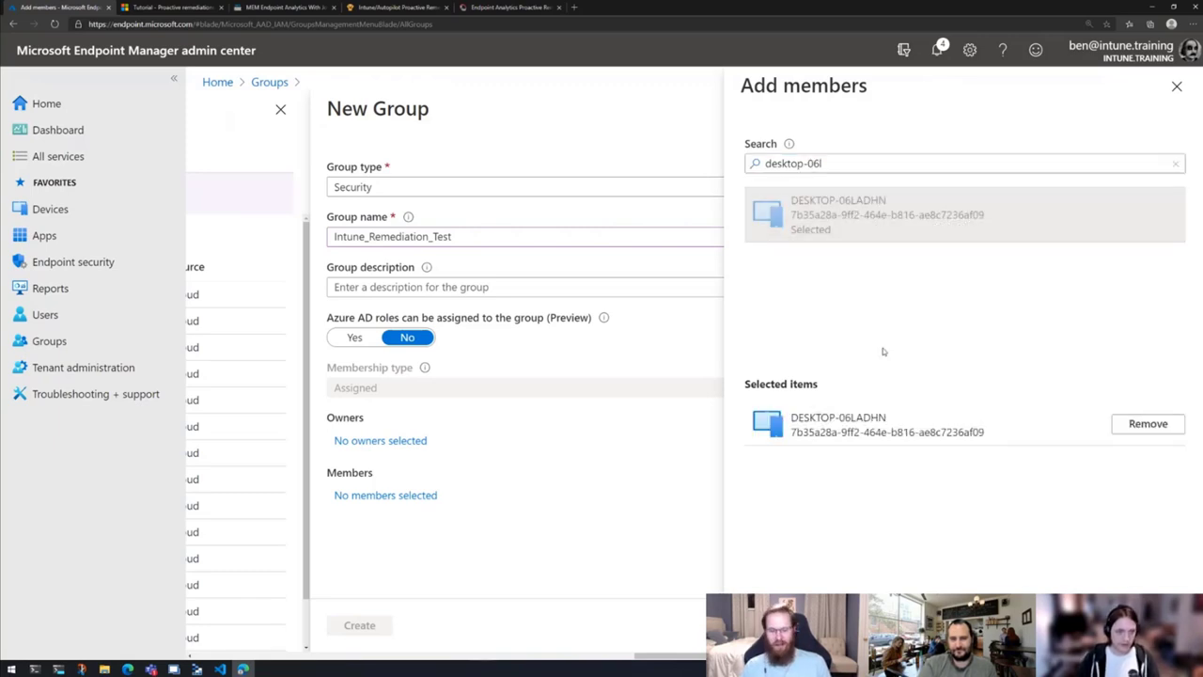
- Search for desktop-7si, add the device DESKTOP-7SIQJDT to the selection, and confirm the group's members
{"action": "left_click_drag", "start_coordinate": [827, 164], "coordinate": [731, 163]}
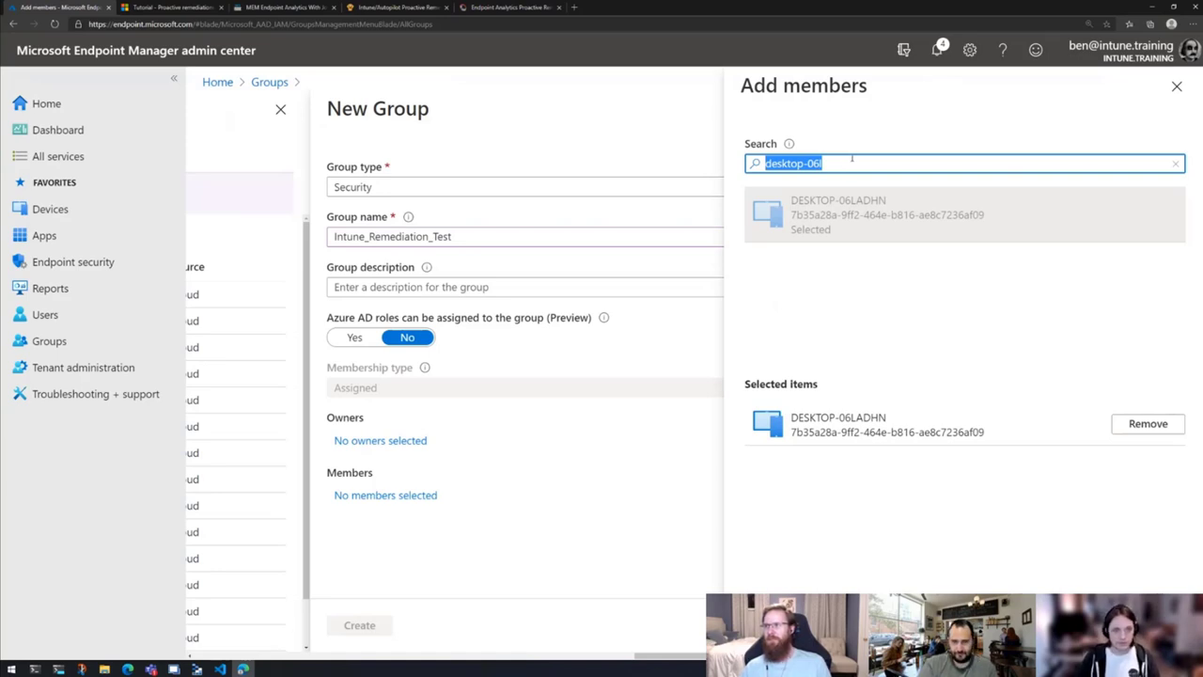
{"action": "left_click", "coordinate": [877, 167]}
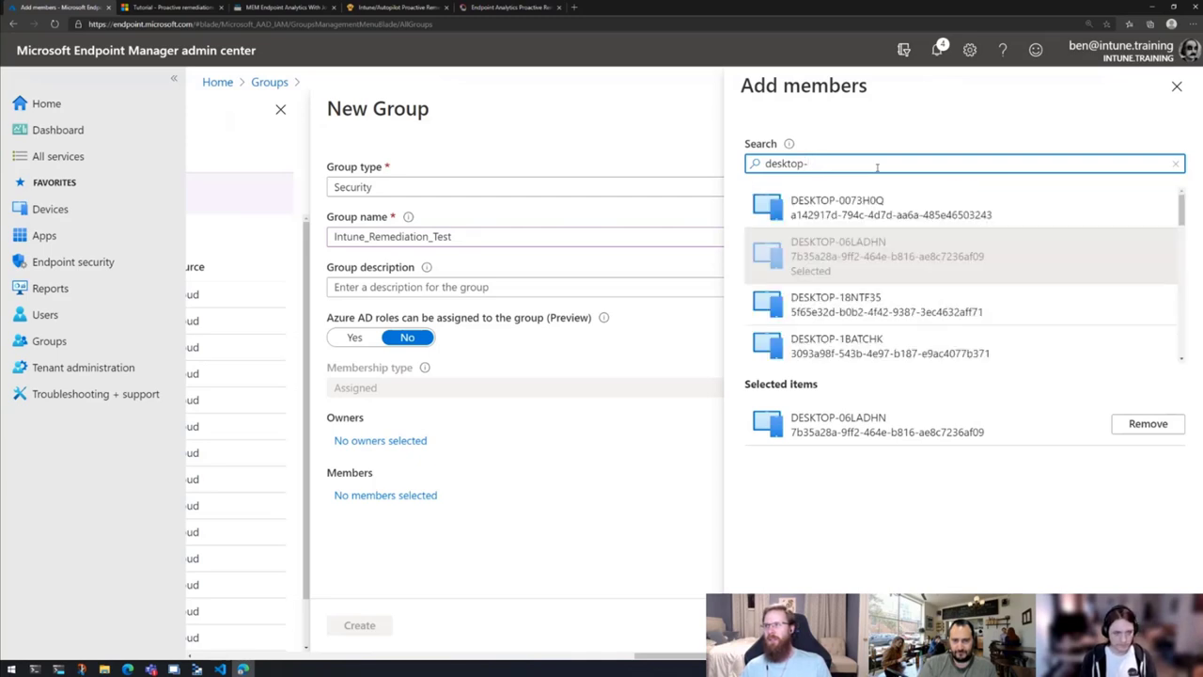
{"action": "type", "text": "s"}
{"action": "key", "text": "BackSpace"}
{"action": "type", "text": "7s"}
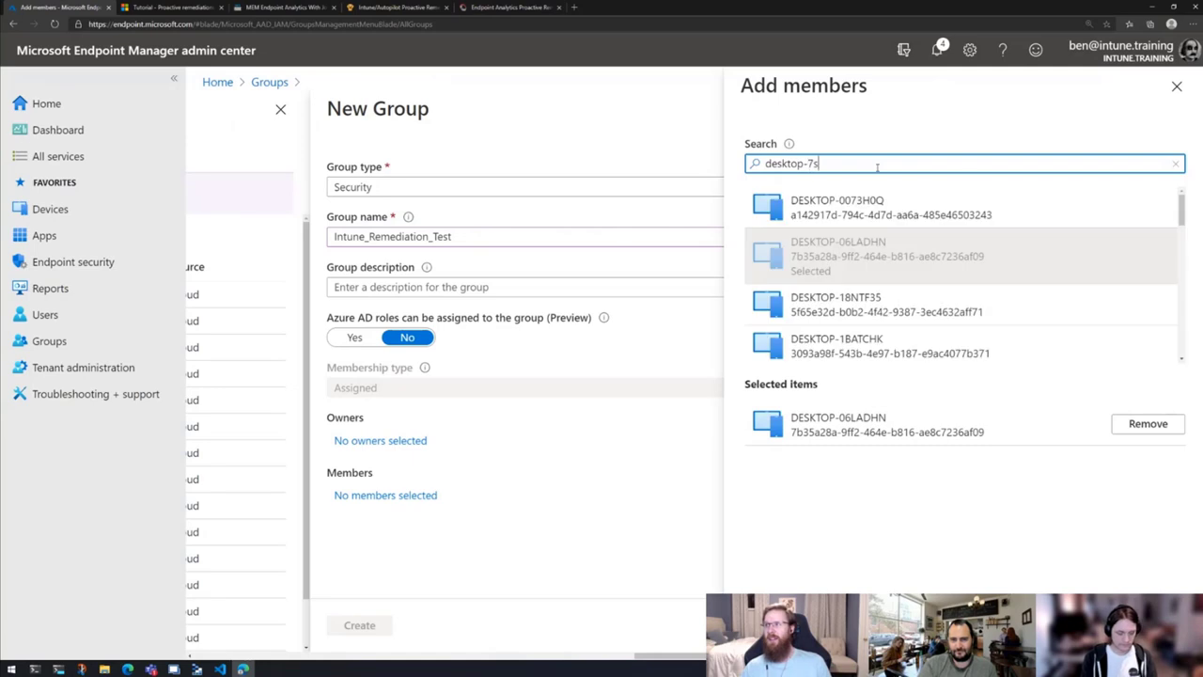
{"action": "type", "text": "i"}
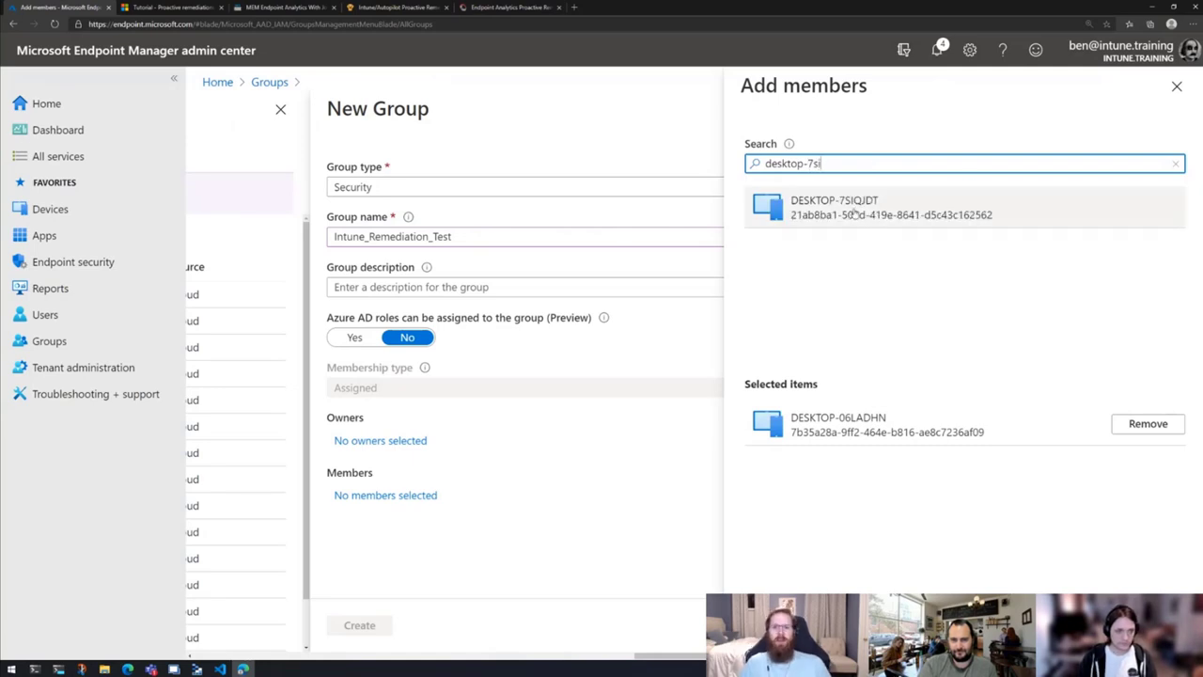
{"action": "left_click", "coordinate": [862, 214]}
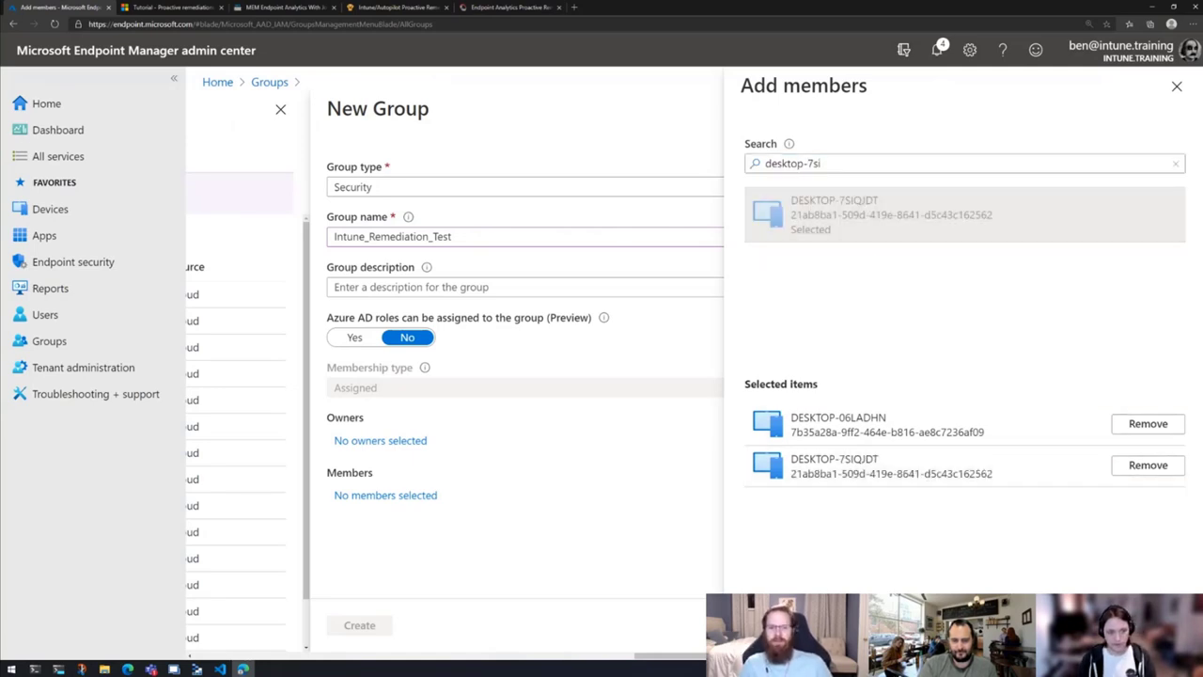
{"action": "left_click", "coordinate": [766, 625]}
- Copy the group name Intune_Remediation_Test and create the security group
{"action": "left_click_drag", "start_coordinate": [452, 236], "coordinate": [429, 236]}
{"action": "double_click", "coordinate": [428, 236]}
{"action": "key", "text": "ctrl+c"}
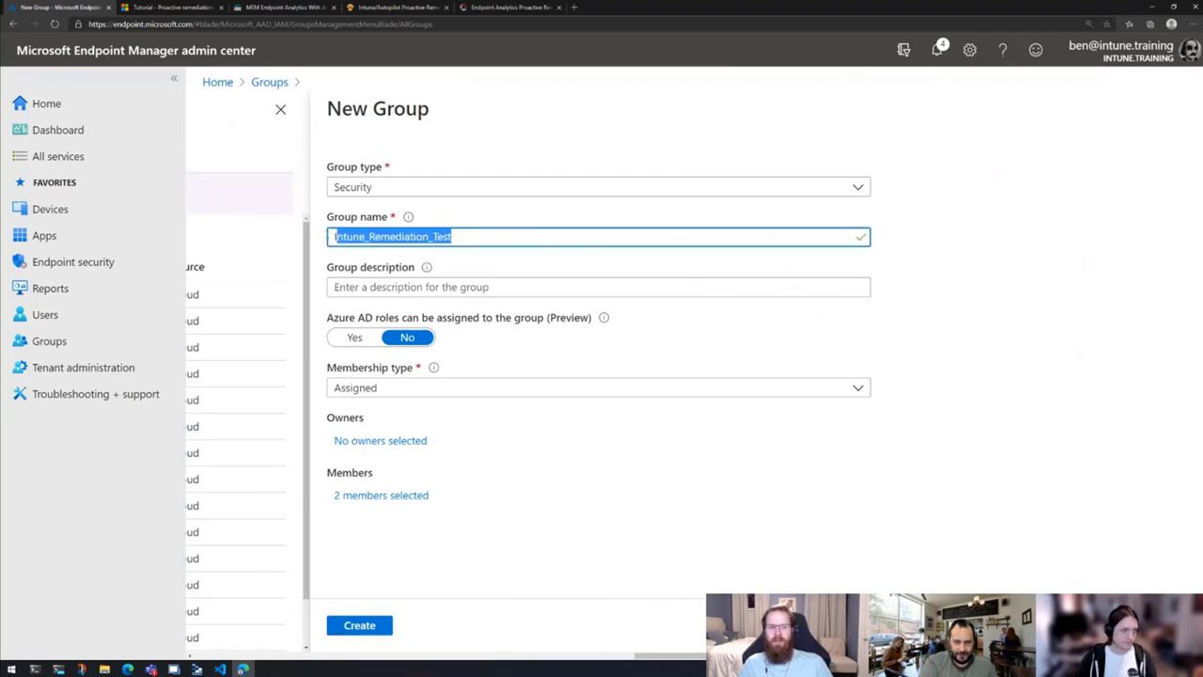
{"action": "left_click", "coordinate": [359, 630]}
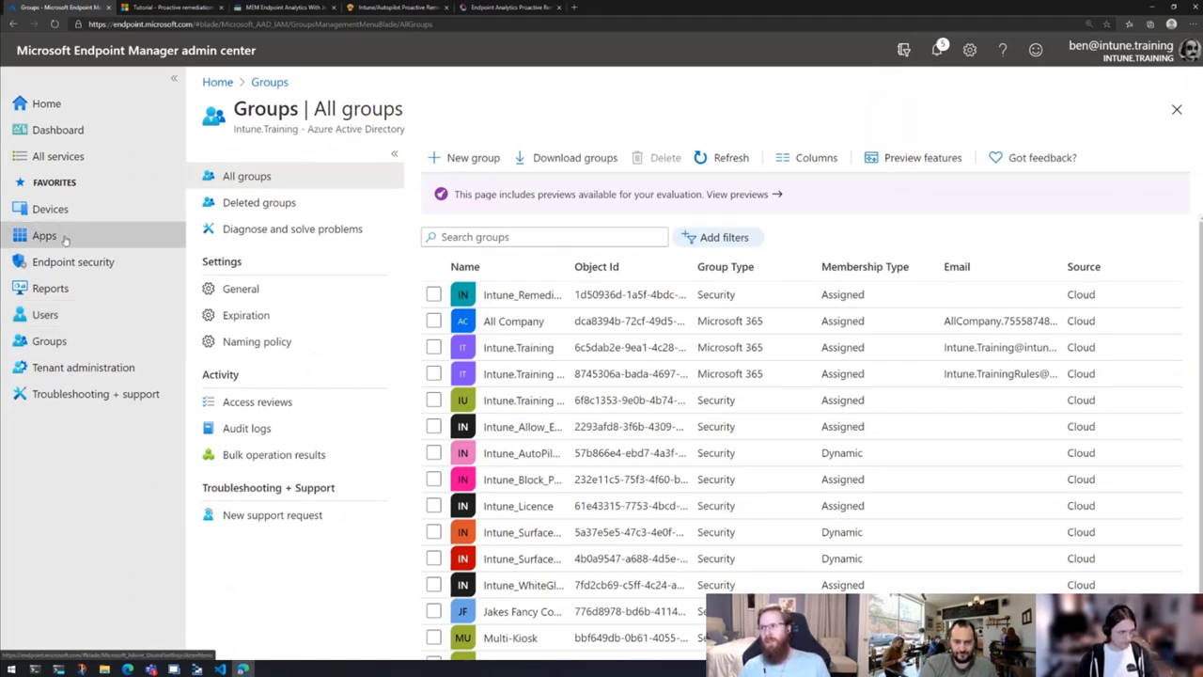
- Open the IntuneTraining_Folder_Check package from the Endpoint analytics proactive remediations and start editing its assignments
{"action": "left_click", "coordinate": [51, 289]}
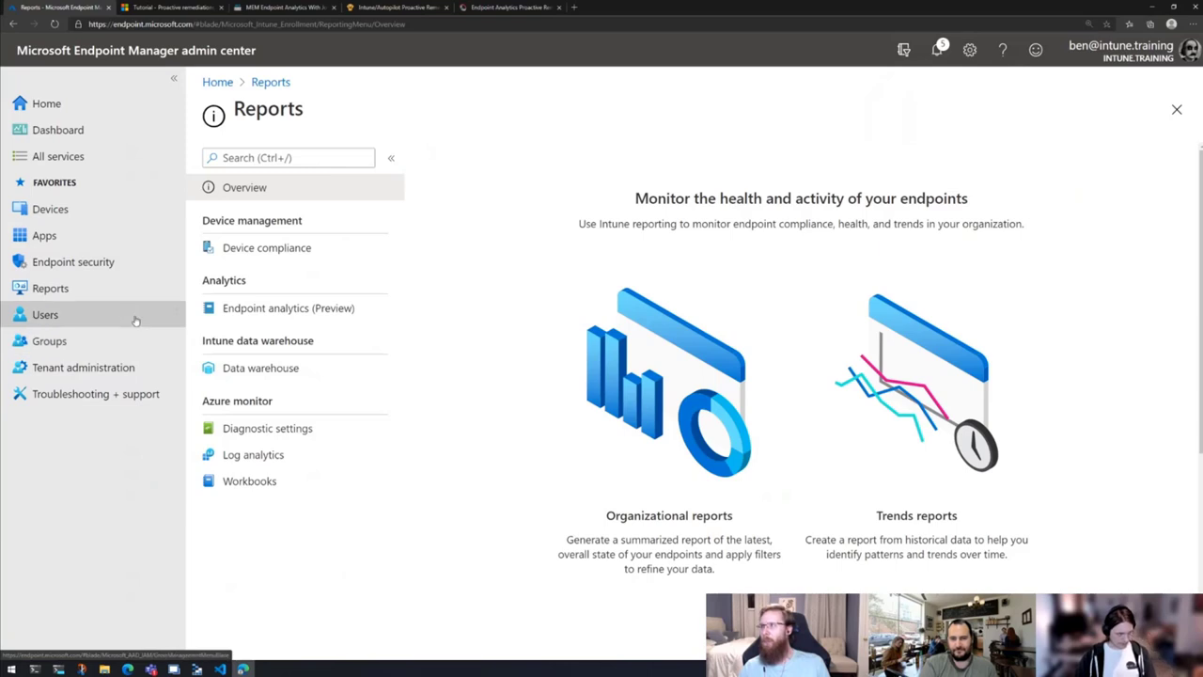
{"action": "left_click", "coordinate": [268, 310]}
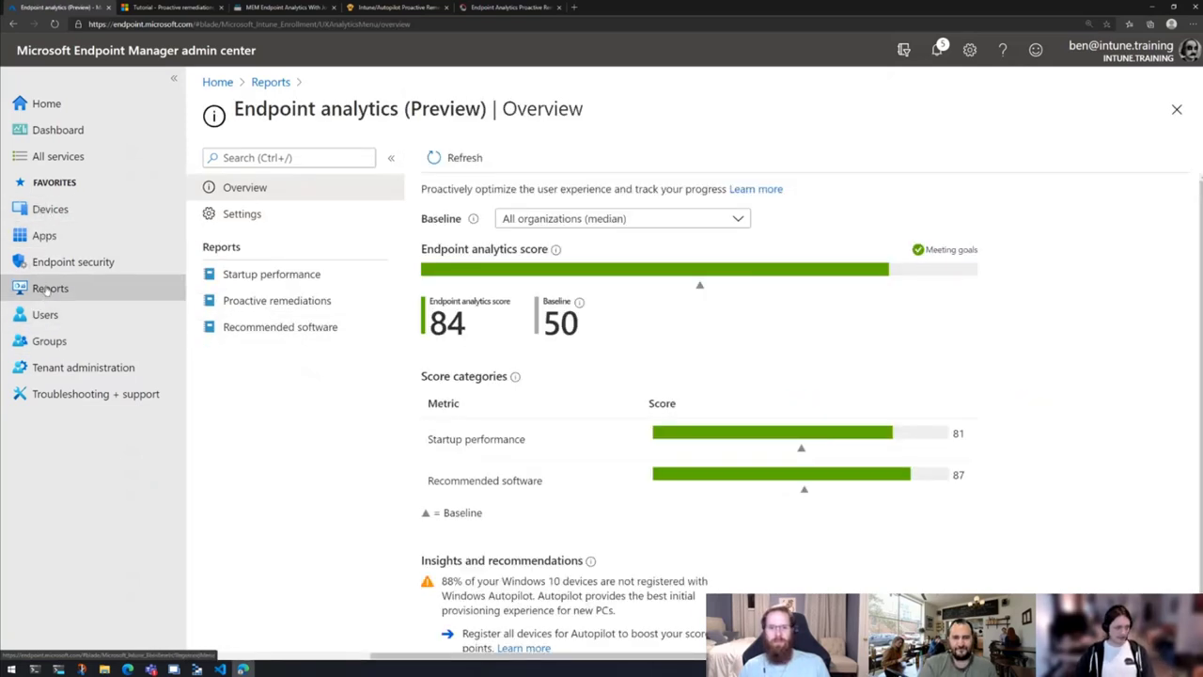
{"action": "left_click", "coordinate": [308, 301]}
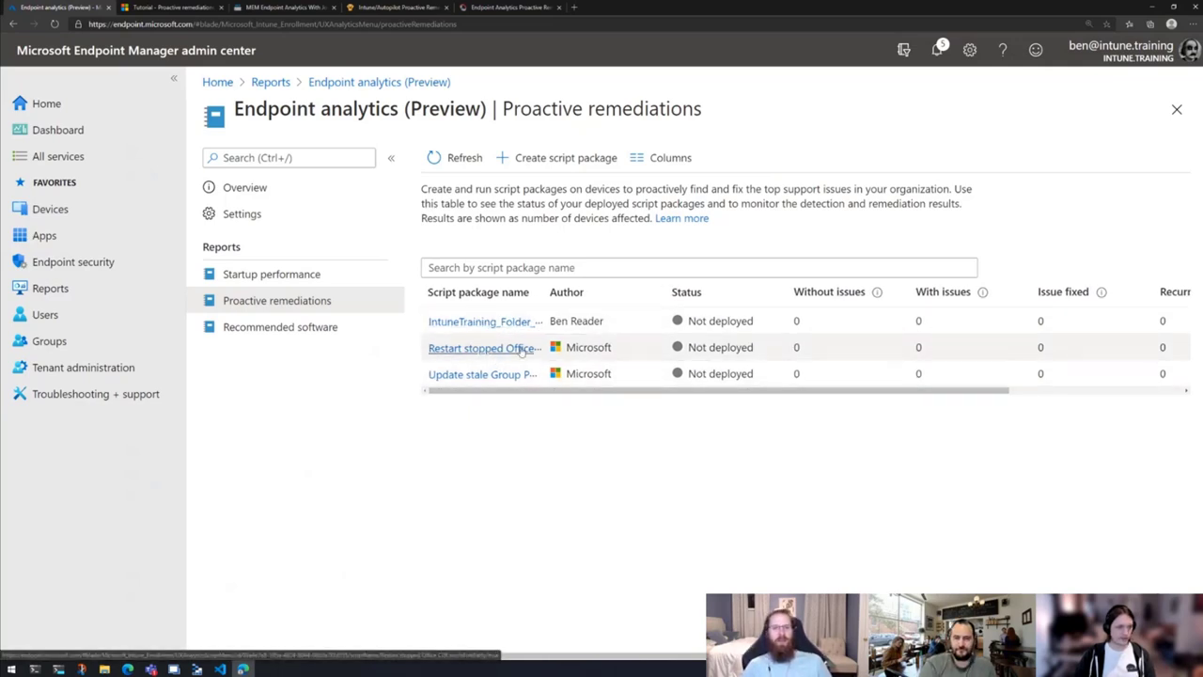
{"action": "left_click_drag", "start_coordinate": [546, 289], "coordinate": [624, 281]}
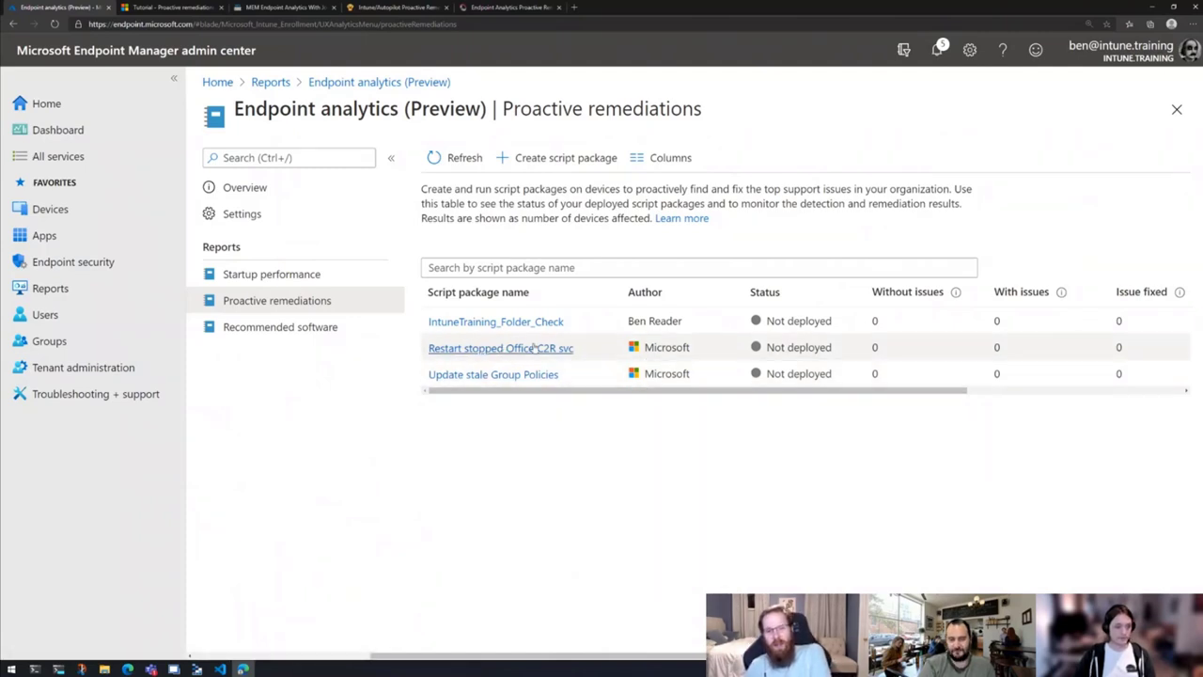
{"action": "left_click", "coordinate": [527, 322]}
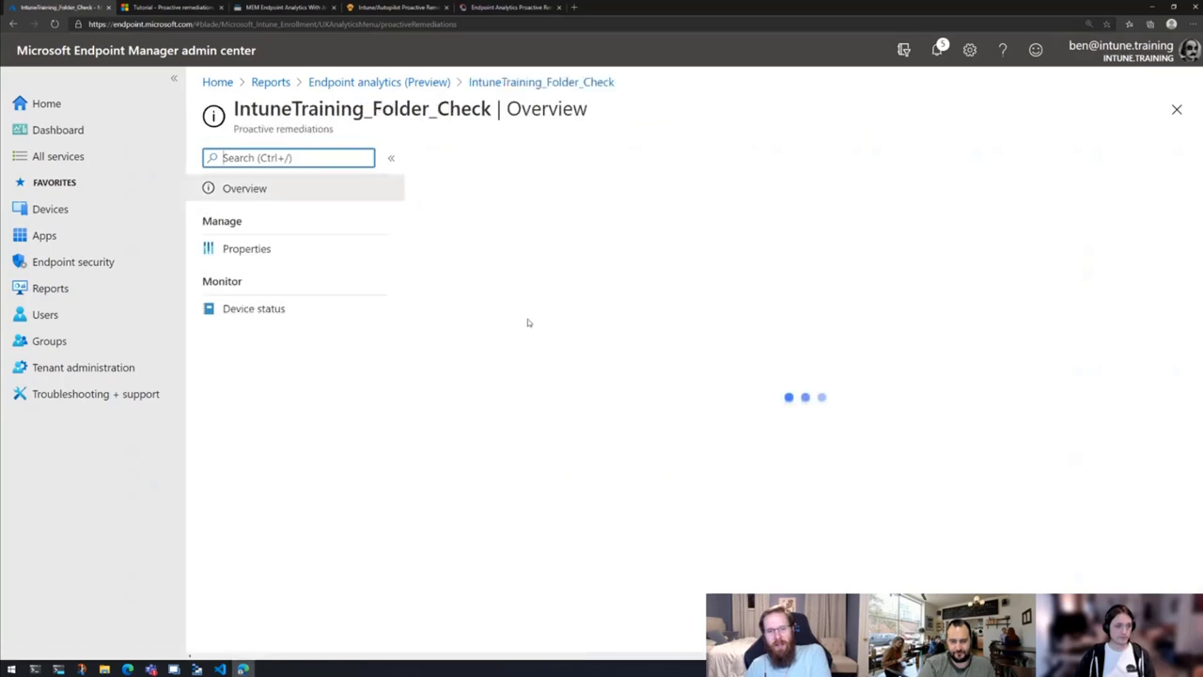
{"action": "left_click", "coordinate": [258, 249]}
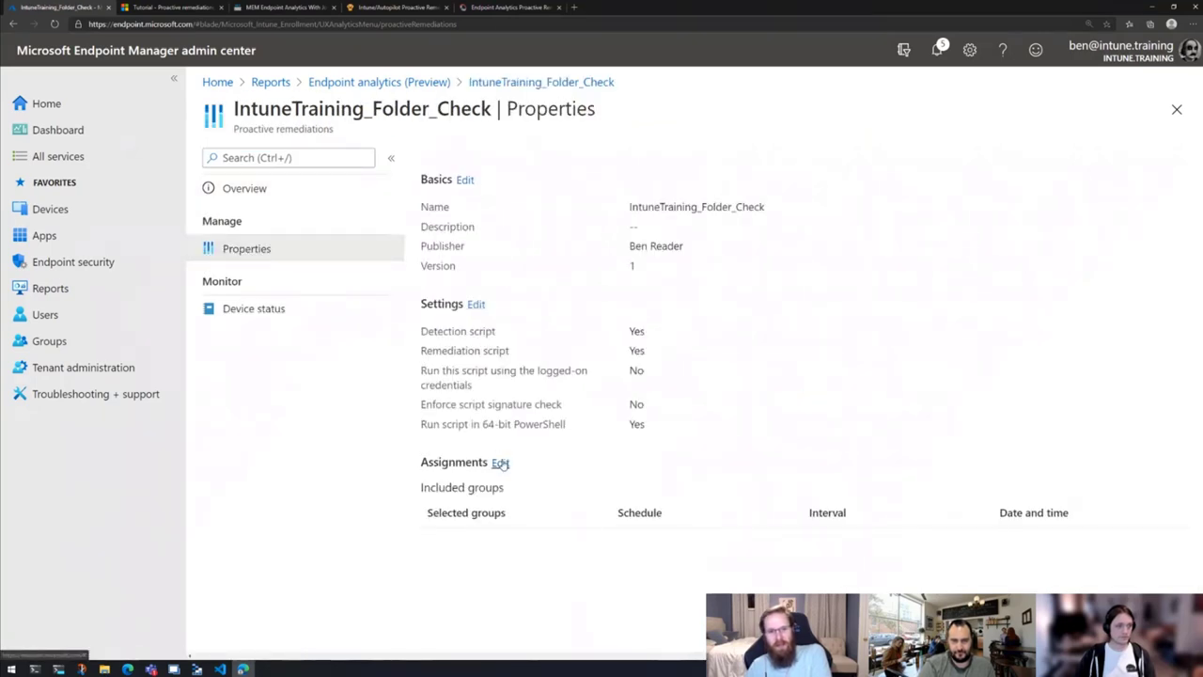
{"action": "left_click", "coordinate": [500, 463]}
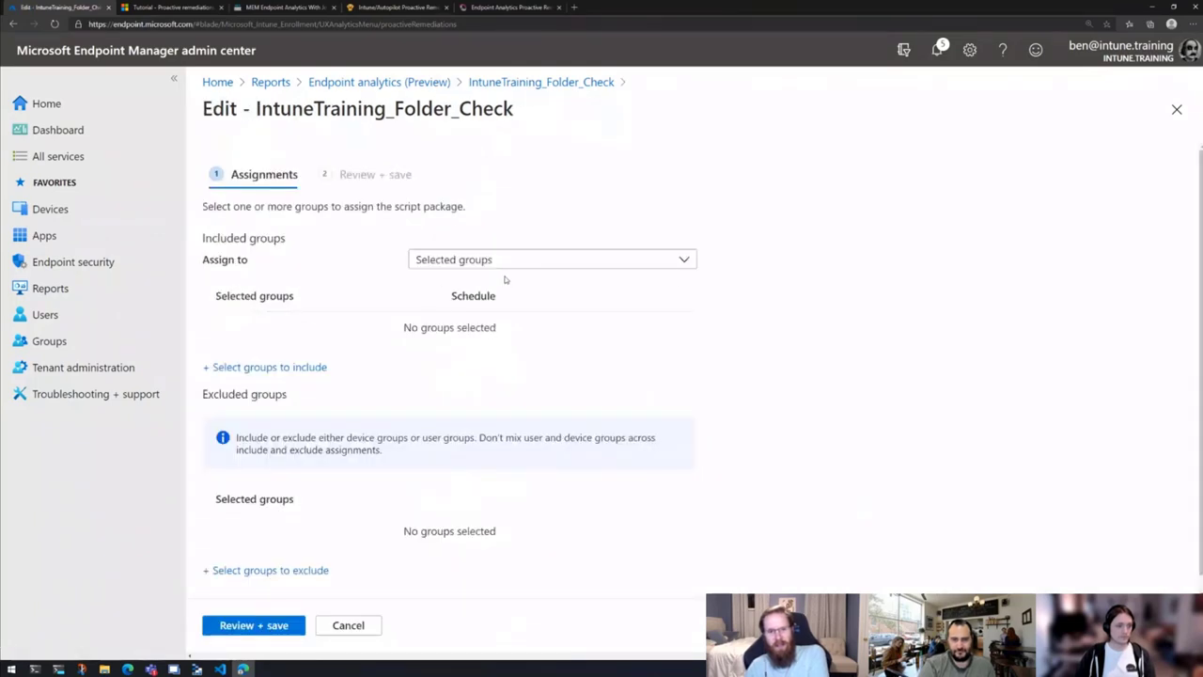
- Assign the script package to selected groups and include the Intune_Remediation_Test group
{"action": "left_click", "coordinate": [644, 263]}
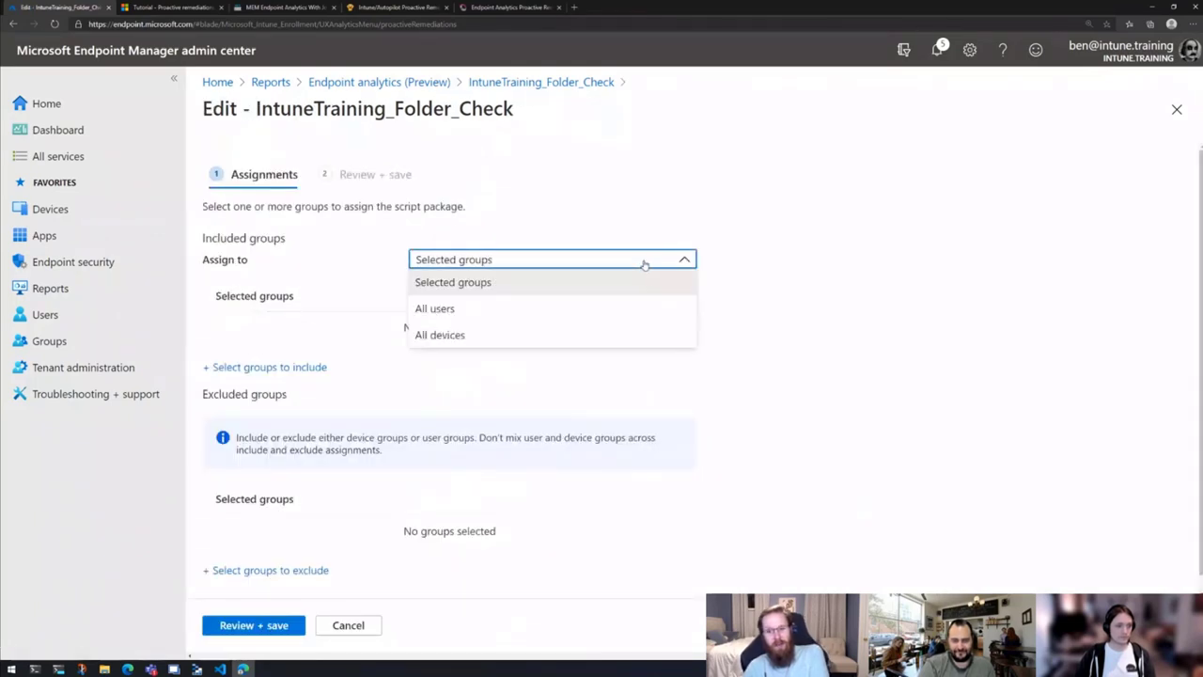
{"action": "left_click", "coordinate": [462, 281]}
{"action": "left_click", "coordinate": [270, 367]}
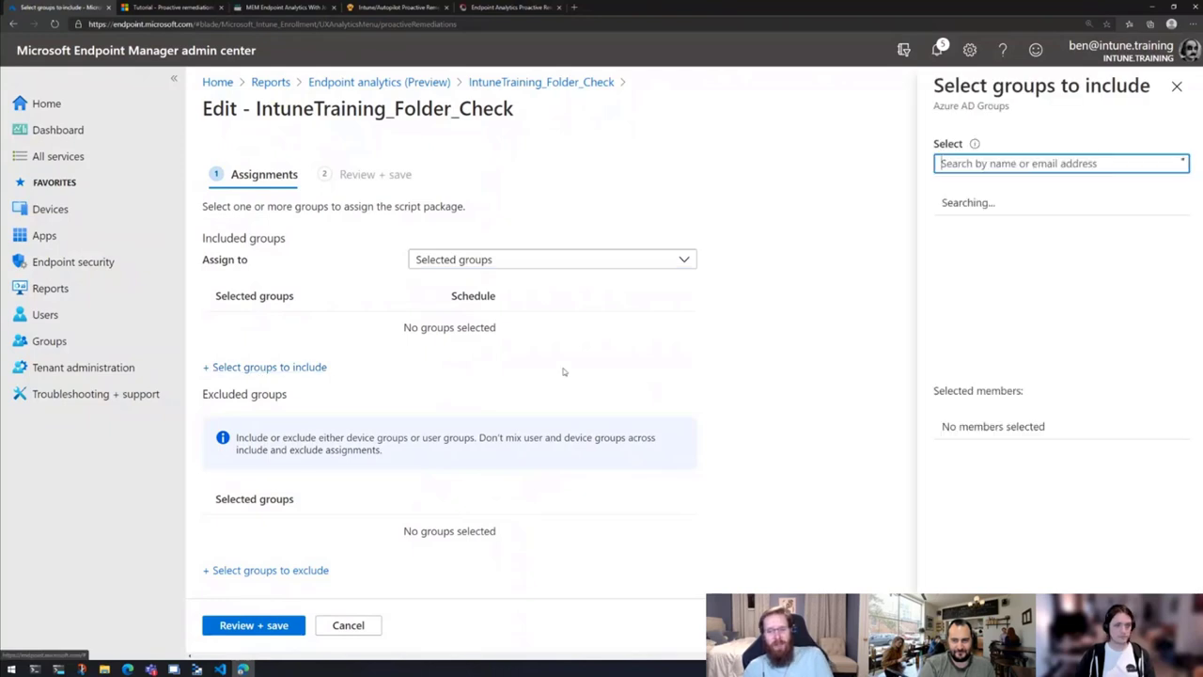
{"action": "key", "text": "ctrl+v"}
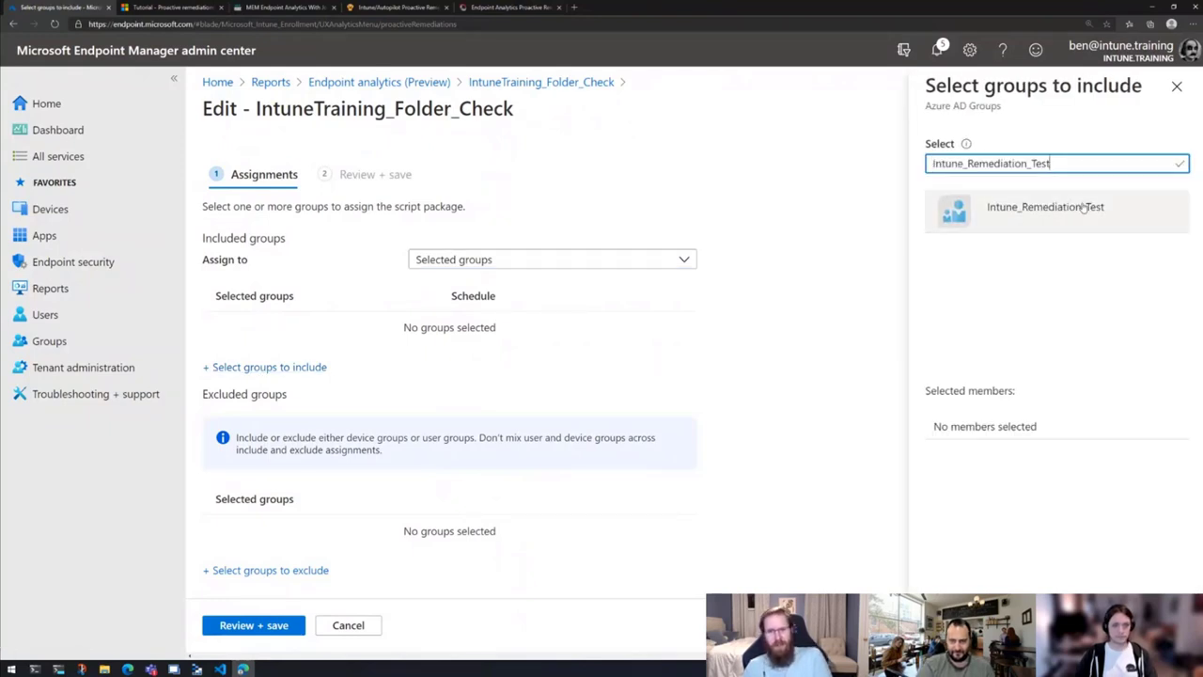
{"action": "left_click", "coordinate": [1082, 214]}
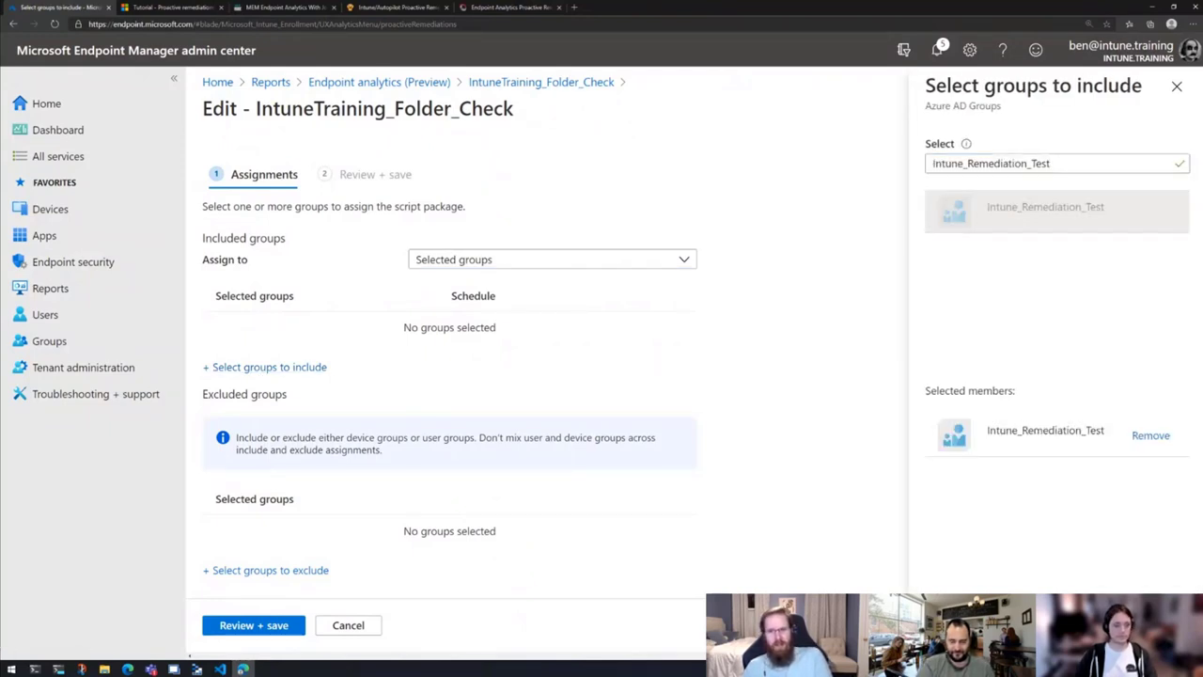
{"action": "left_click", "coordinate": [960, 628]}
- Remove Intune_Remediation_Test from the included groups and add the same group again
{"action": "scroll", "coordinate": [758, 447], "scroll_direction": "down", "scroll_amount": 1}
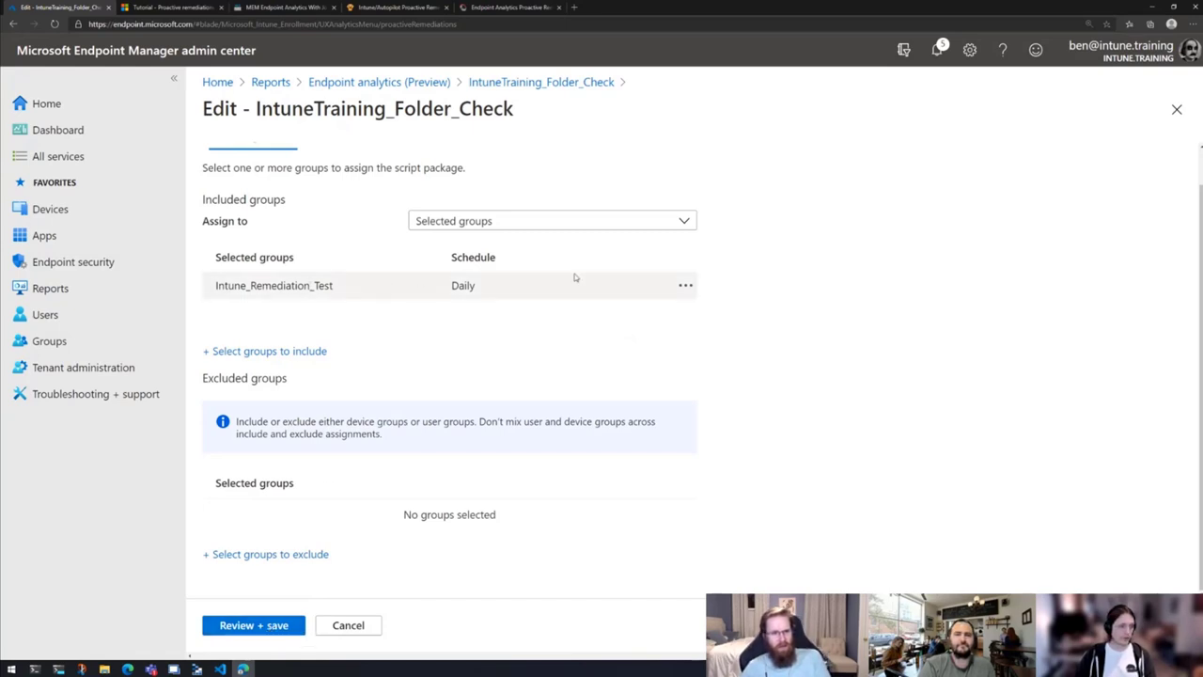
{"action": "left_click", "coordinate": [685, 285]}
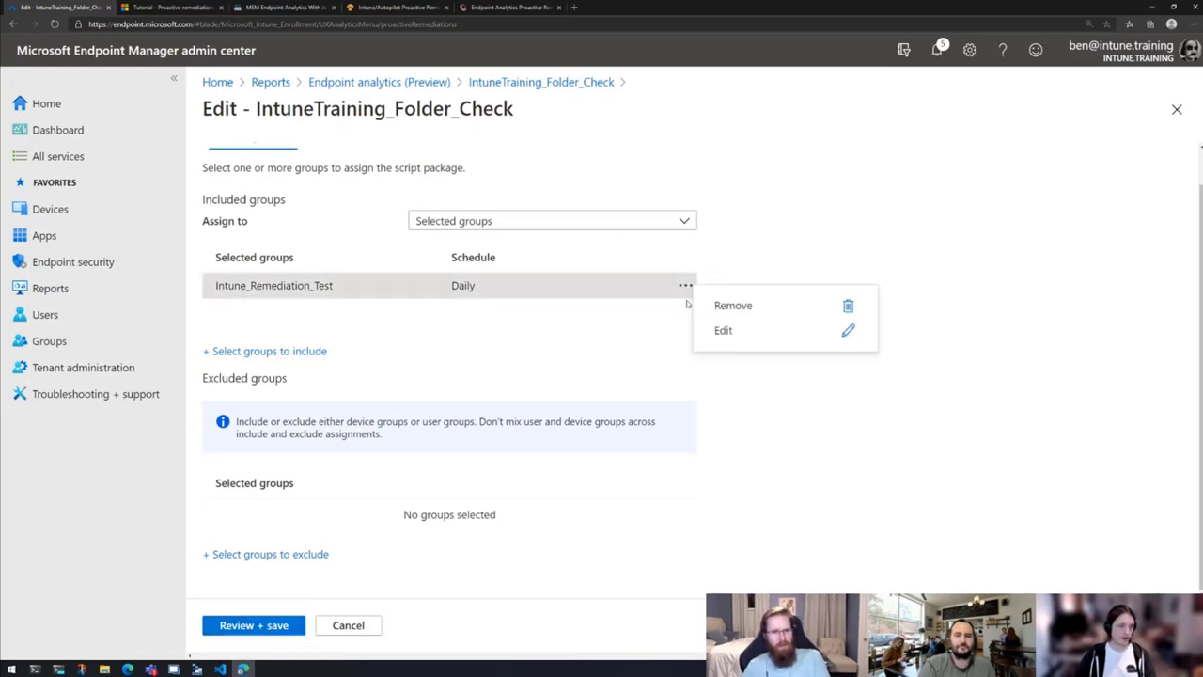
{"action": "left_click", "coordinate": [740, 310]}
{"action": "left_click", "coordinate": [292, 352]}
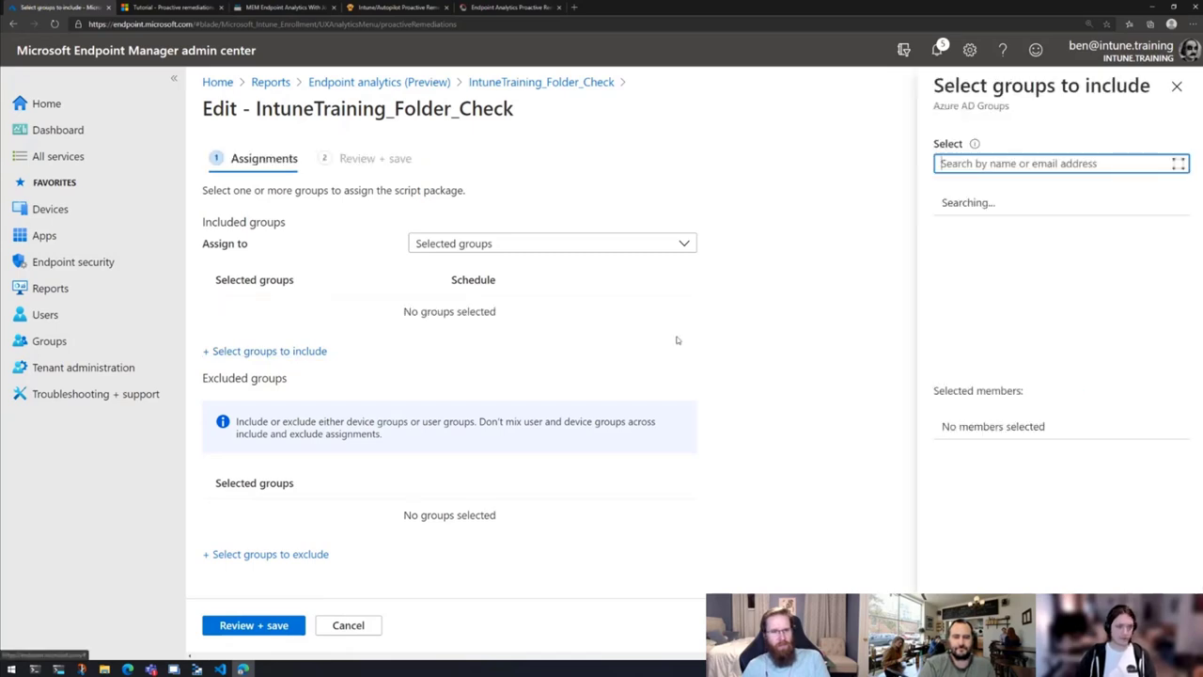
{"action": "type", "text": "Intune_Remediation_Test"}
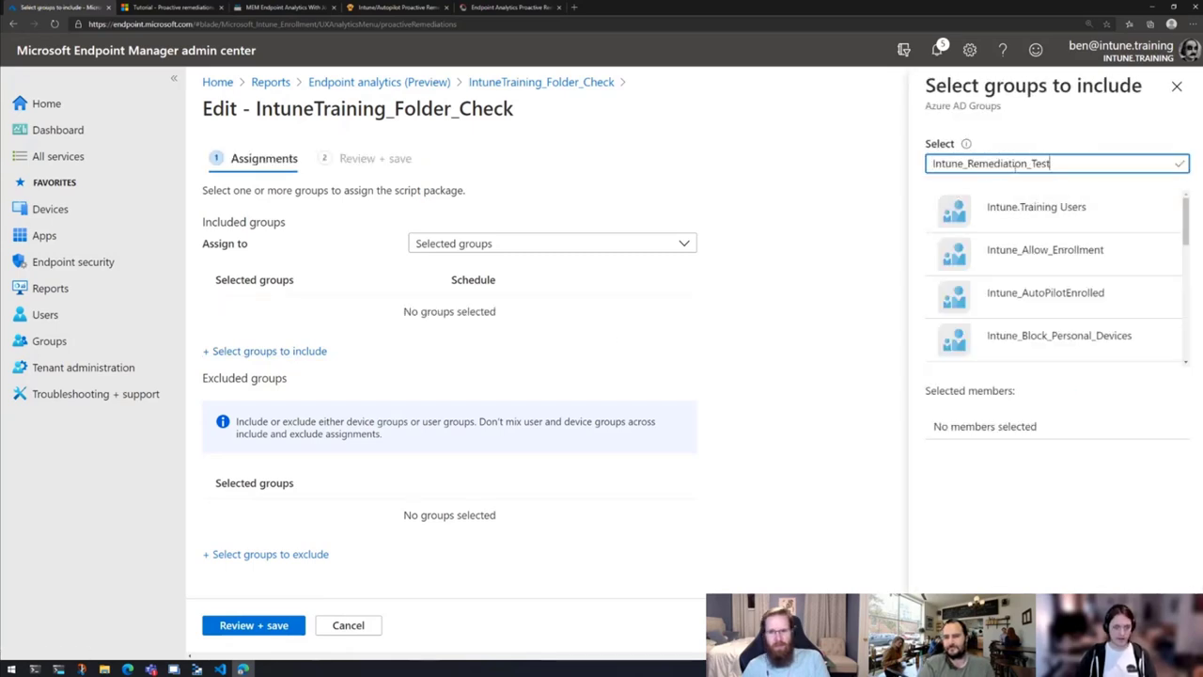
{"action": "left_click", "coordinate": [1002, 218]}
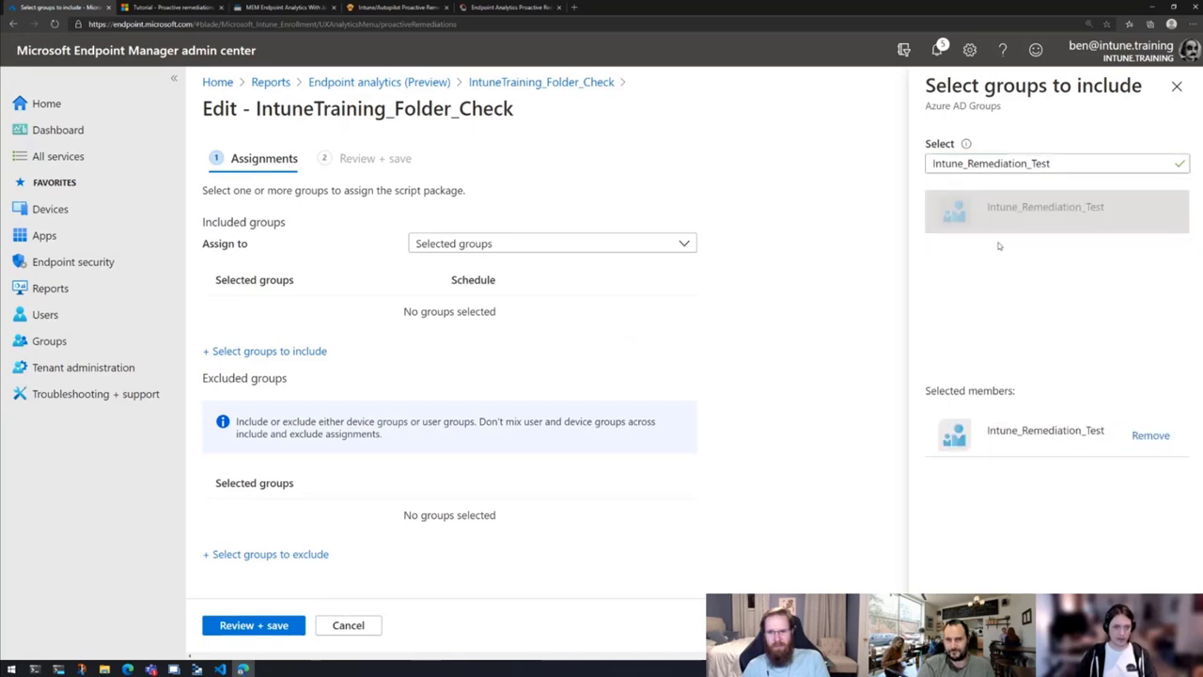
{"action": "left_click", "coordinate": [951, 625]}
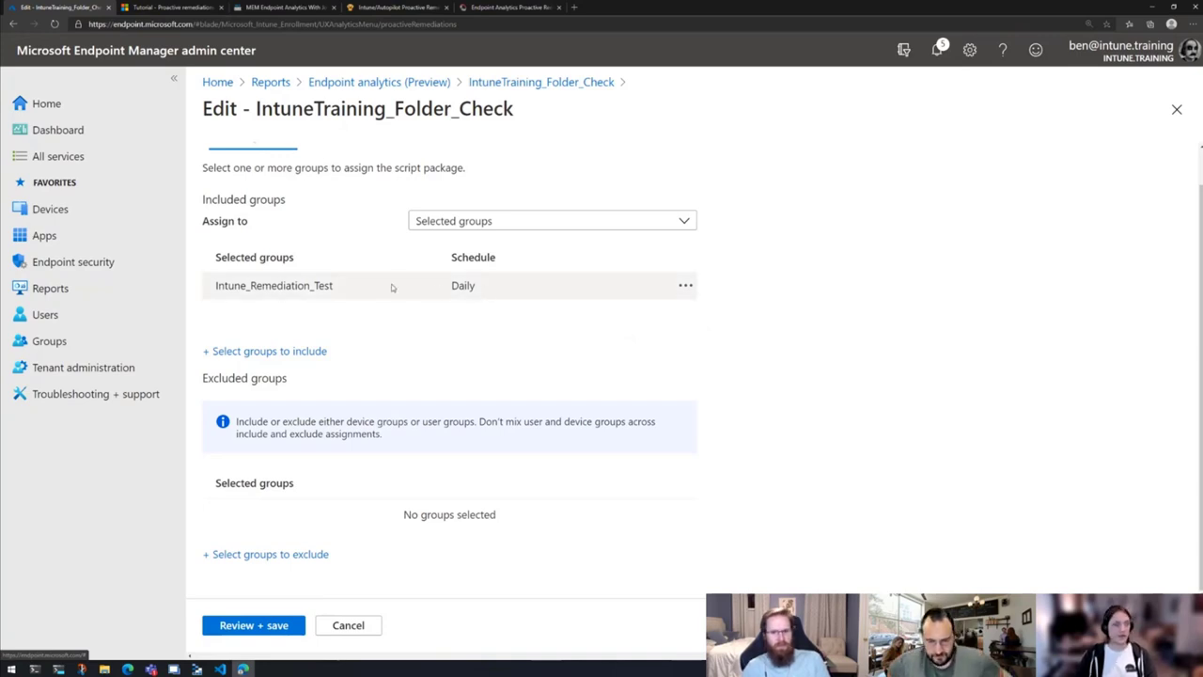
- Edit the schedule of the Intune_Remediation_Test assignment and set its frequency to Hourly, repeating every 1 hour
{"action": "left_click", "coordinate": [685, 286]}
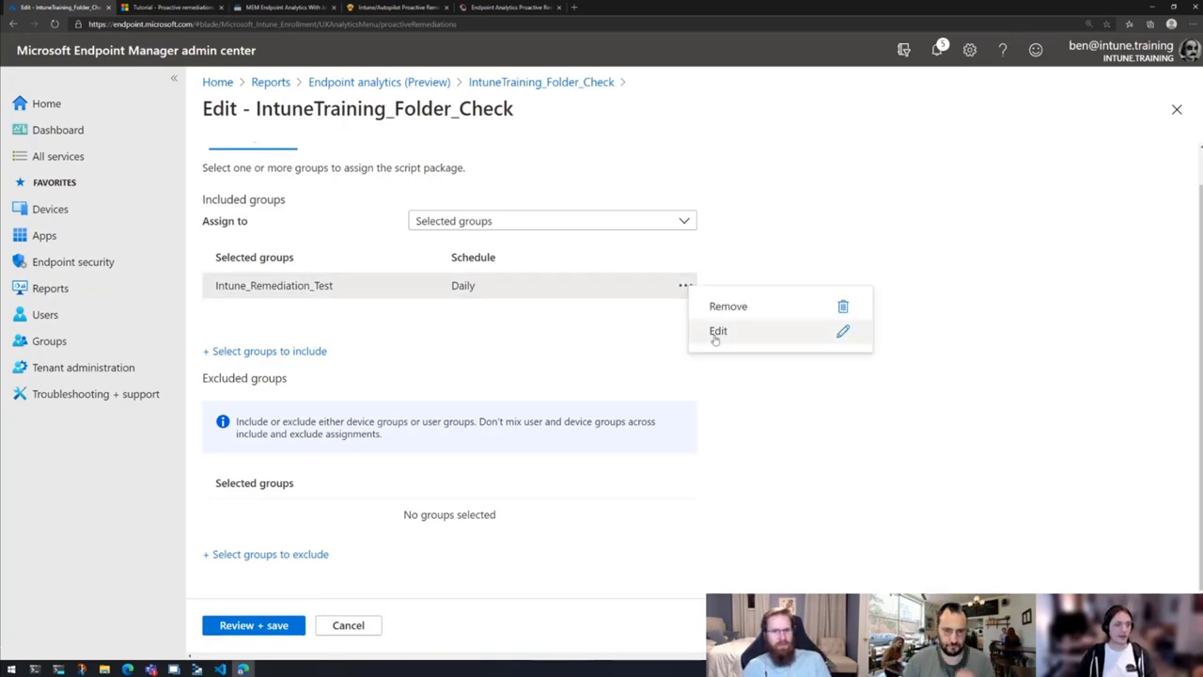
{"action": "left_click", "coordinate": [718, 336]}
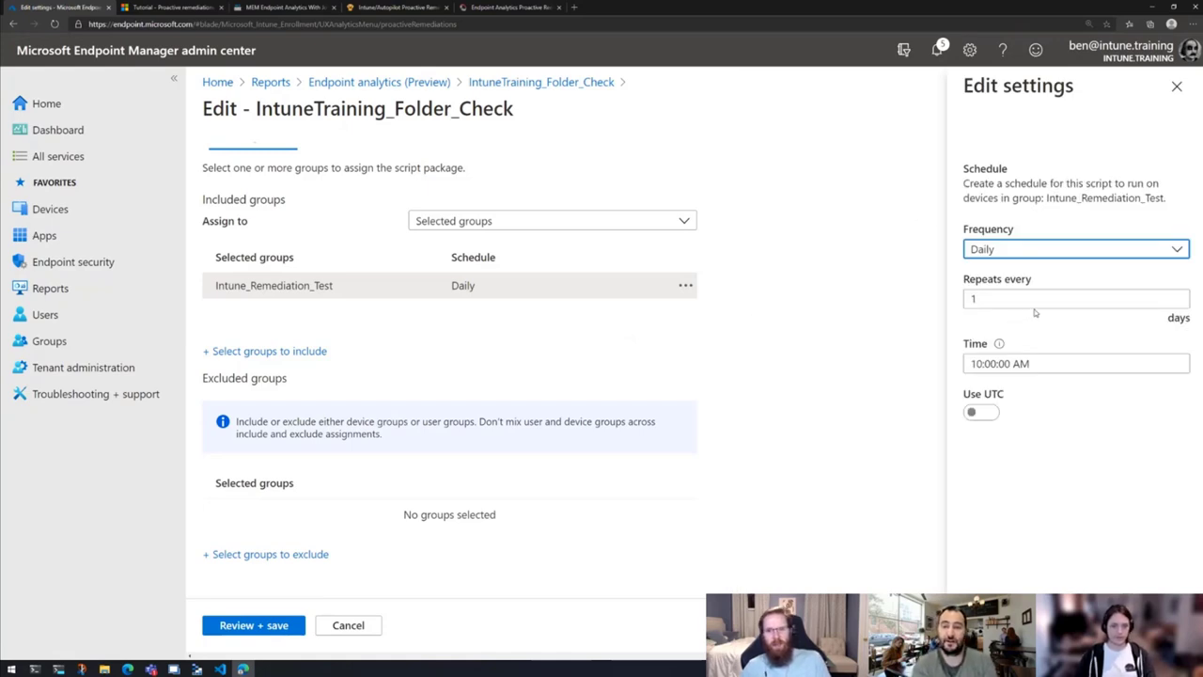
{"action": "left_click", "coordinate": [1176, 249]}
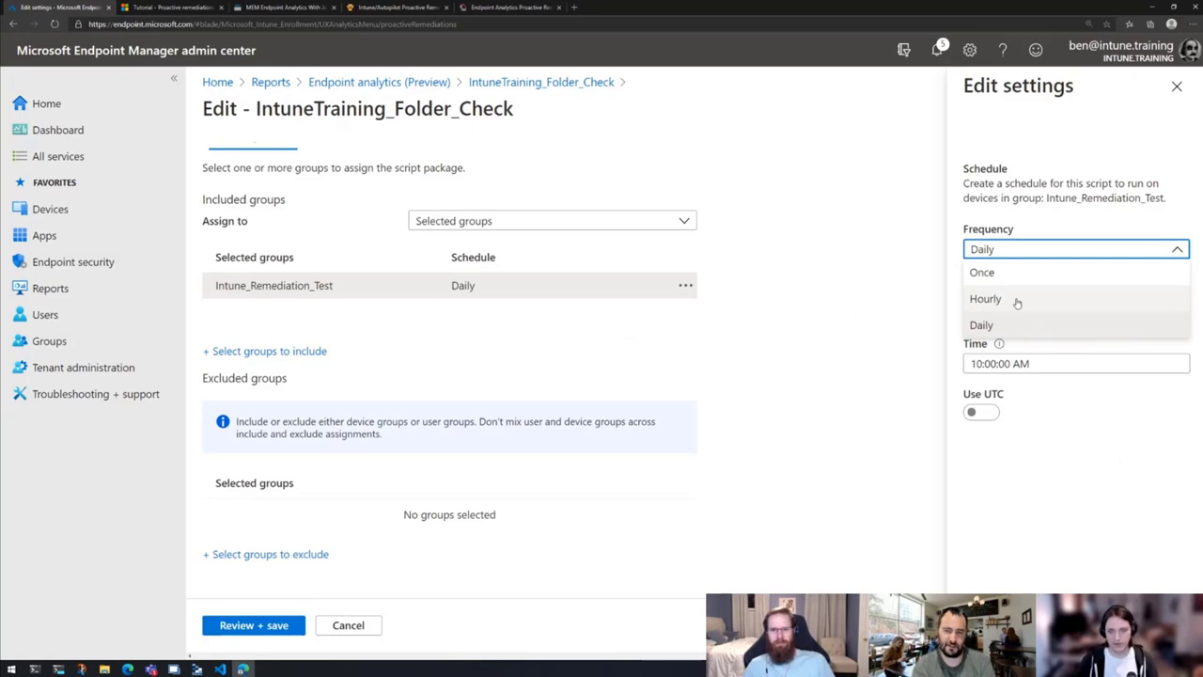
{"action": "left_click", "coordinate": [985, 298]}
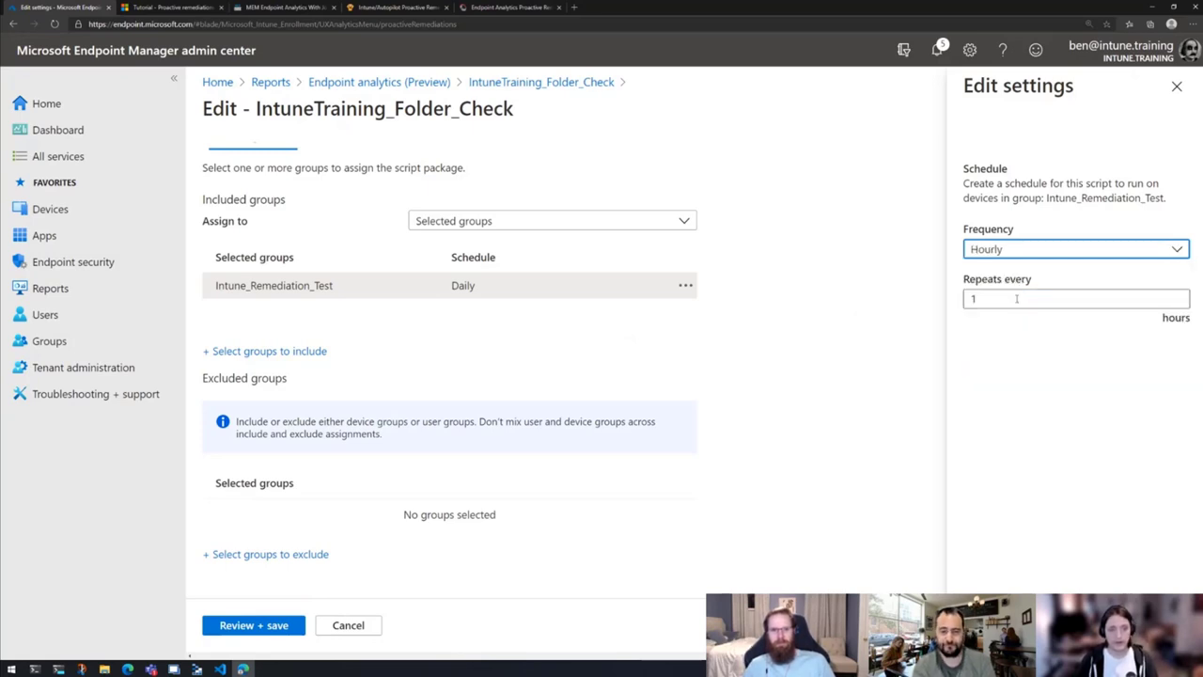
{"action": "left_click", "coordinate": [987, 301]}
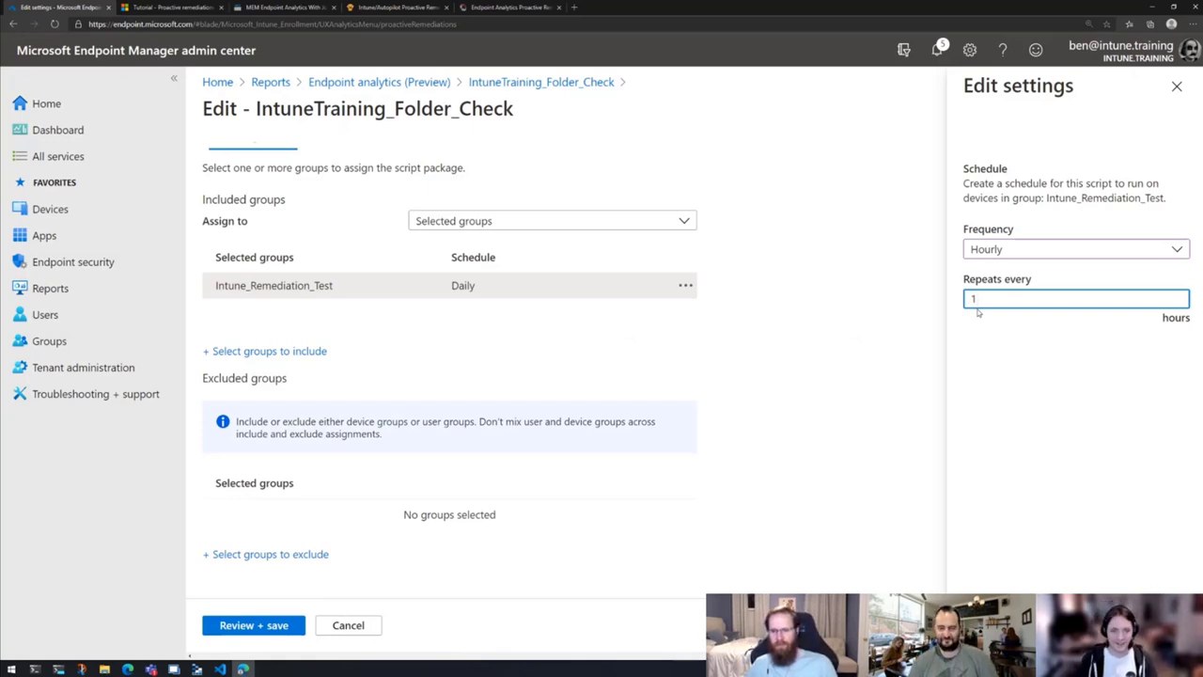
- Try the Once and Daily frequency options for the schedule and return the frequency to Hourly
{"action": "left_click", "coordinate": [1034, 250]}
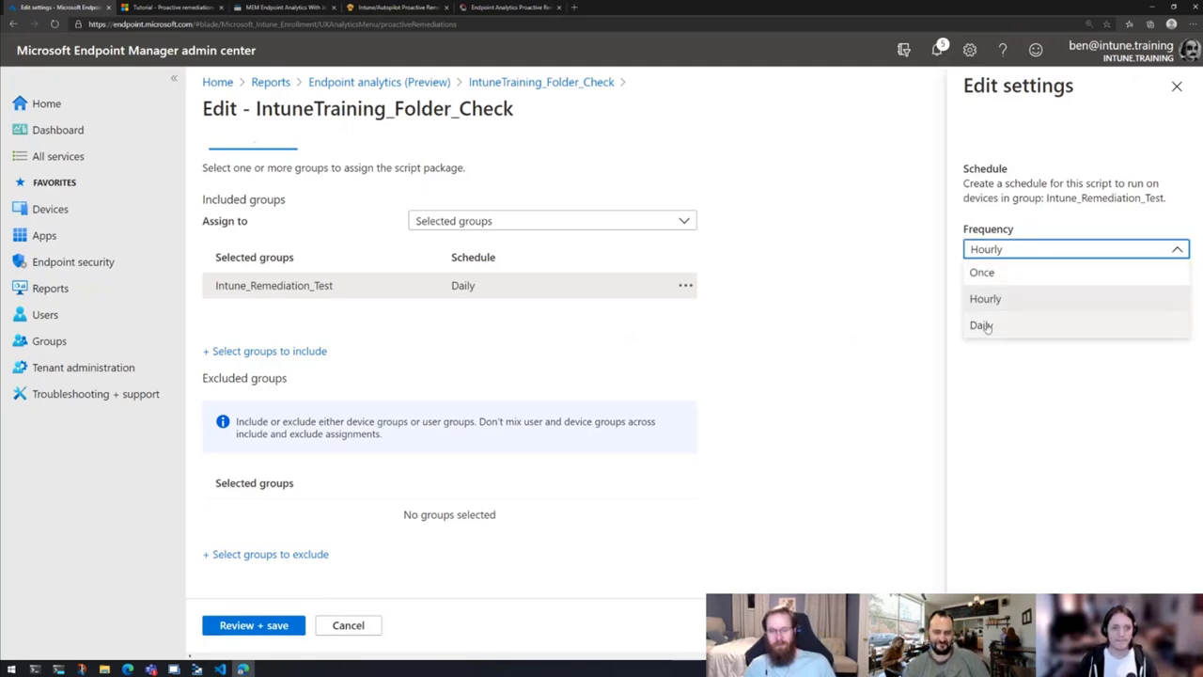
{"action": "left_click", "coordinate": [990, 274]}
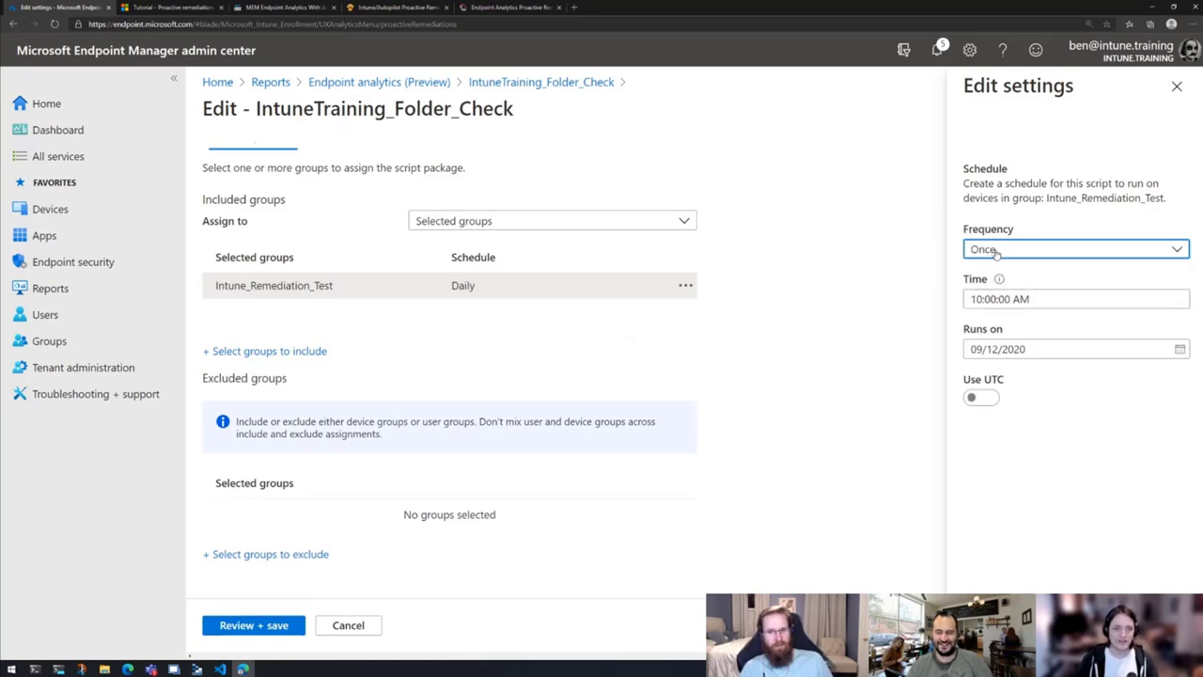
{"action": "left_click", "coordinate": [988, 252]}
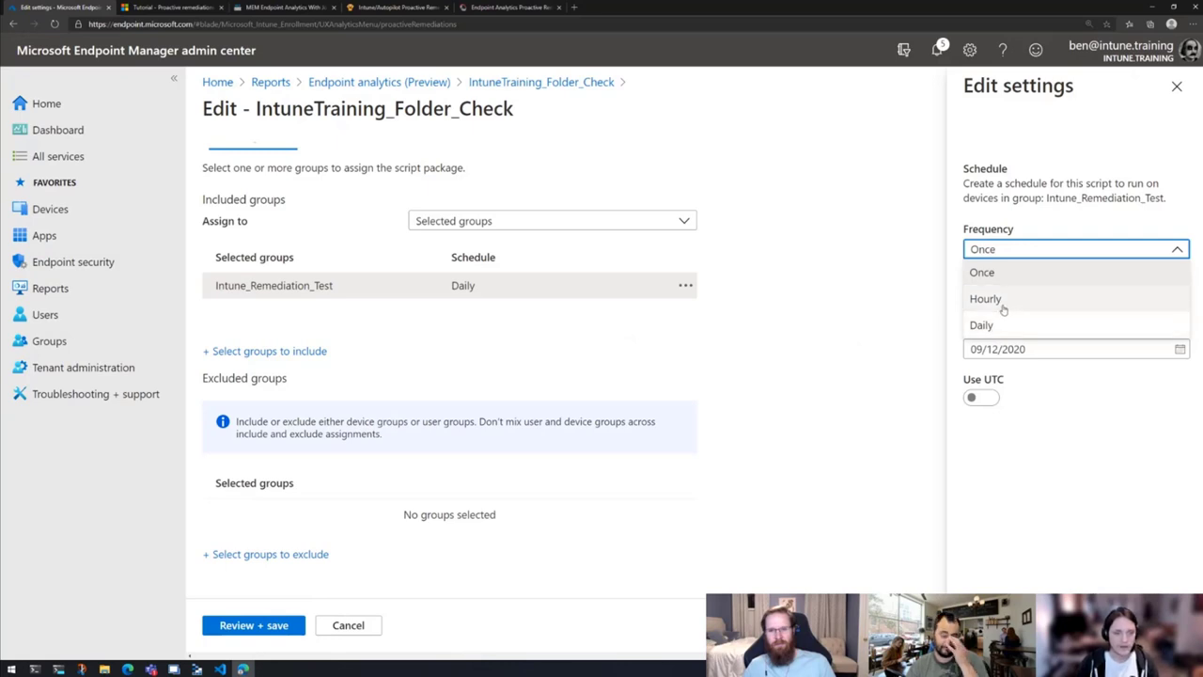
{"action": "left_click", "coordinate": [992, 299]}
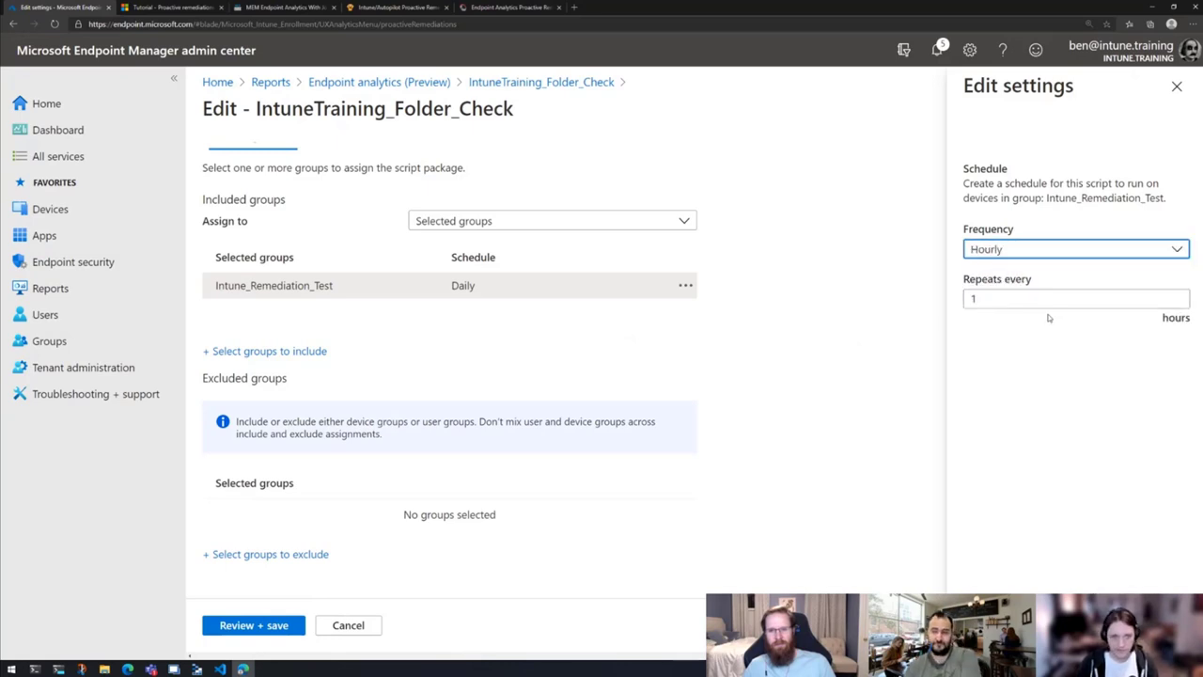
{"action": "left_click", "coordinate": [1029, 249]}
{"action": "left_click", "coordinate": [982, 325]}
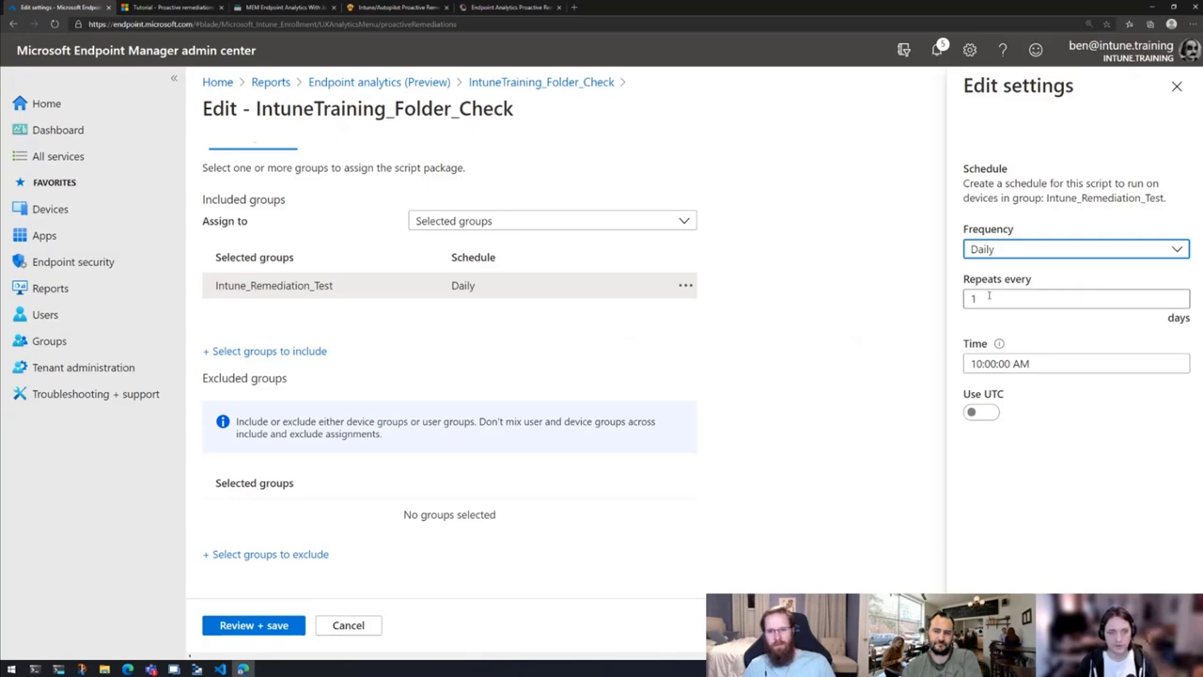
{"action": "left_click", "coordinate": [982, 251]}
{"action": "left_click", "coordinate": [990, 299]}
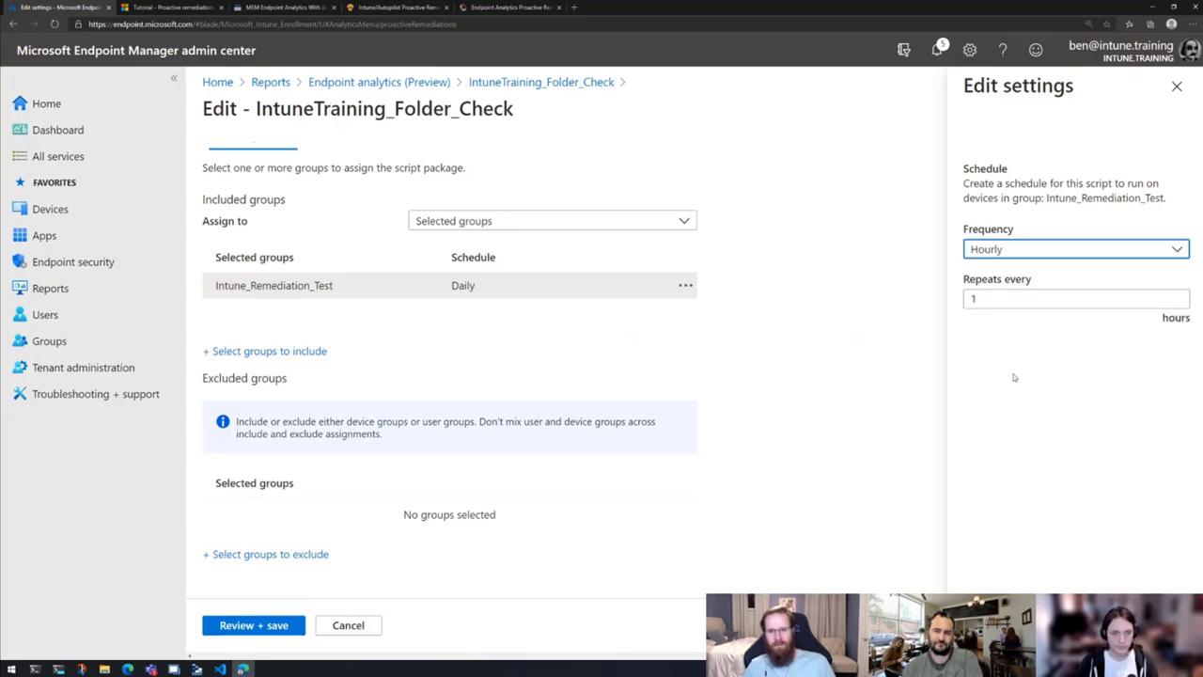
- Apply the hourly schedule, then review and save the IntuneTraining_Folder_Check assignments
{"action": "left_click", "coordinate": [982, 649]}
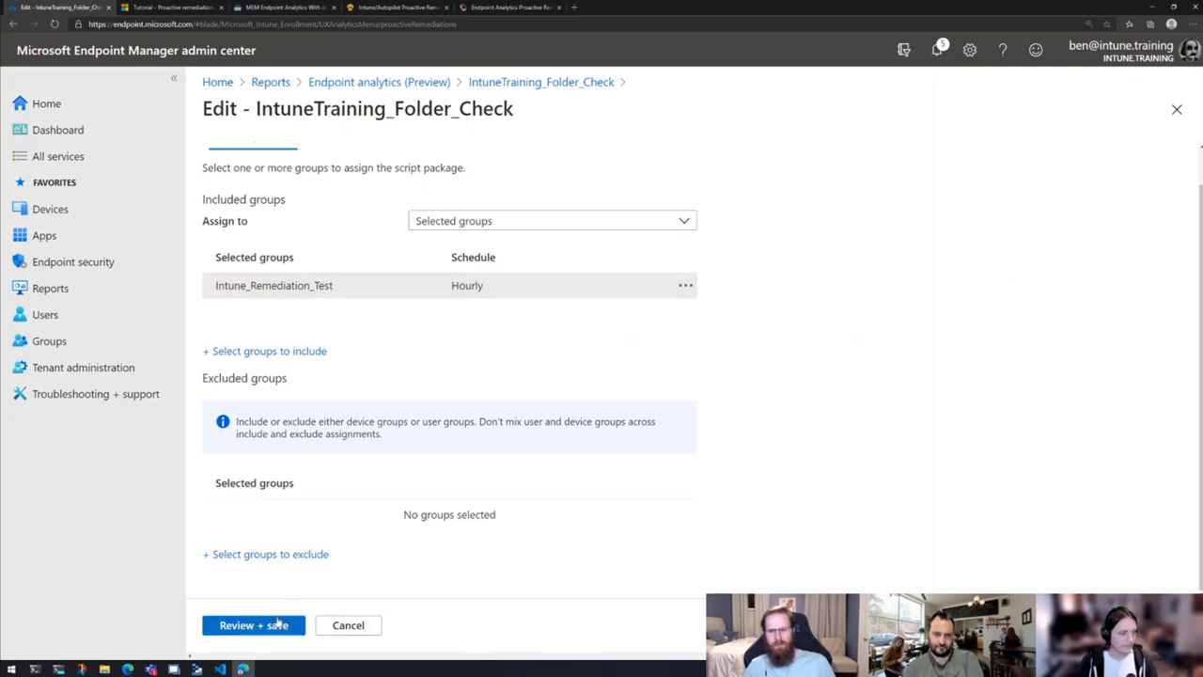
{"action": "left_click", "coordinate": [267, 624]}
{"action": "left_click", "coordinate": [227, 627]}
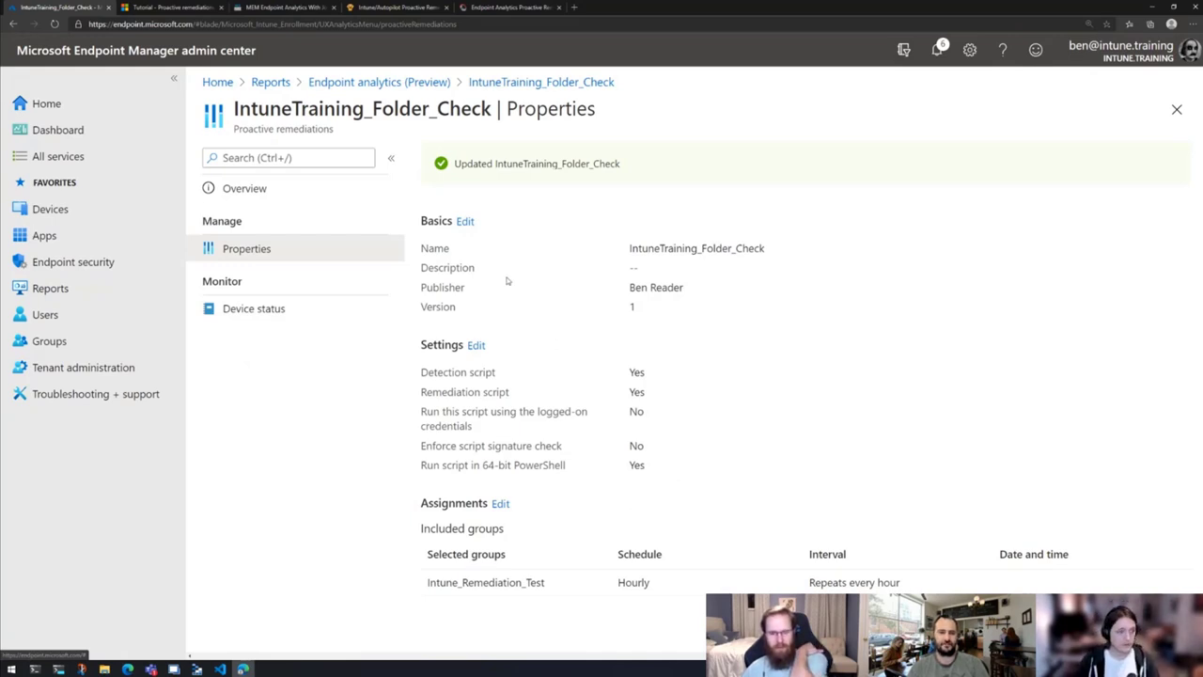
- Check the package's device status with all detection statuses included in the filter, and view the remediation status filter options
{"action": "left_click", "coordinate": [236, 314]}
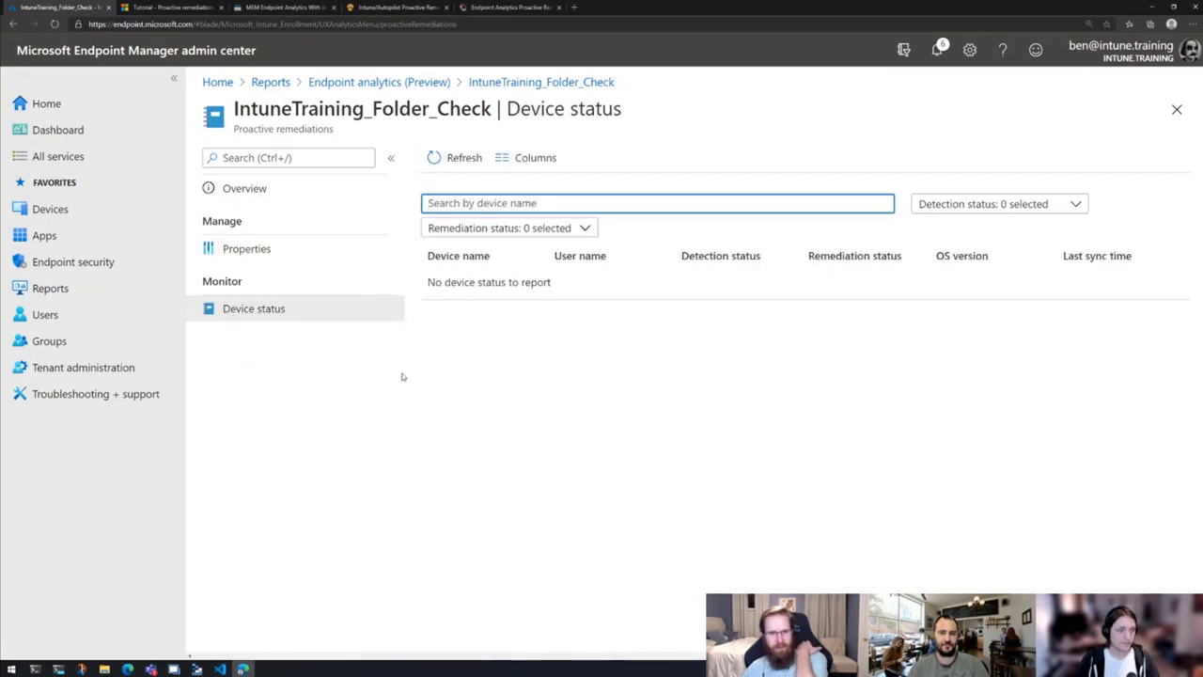
{"action": "left_click", "coordinate": [451, 157]}
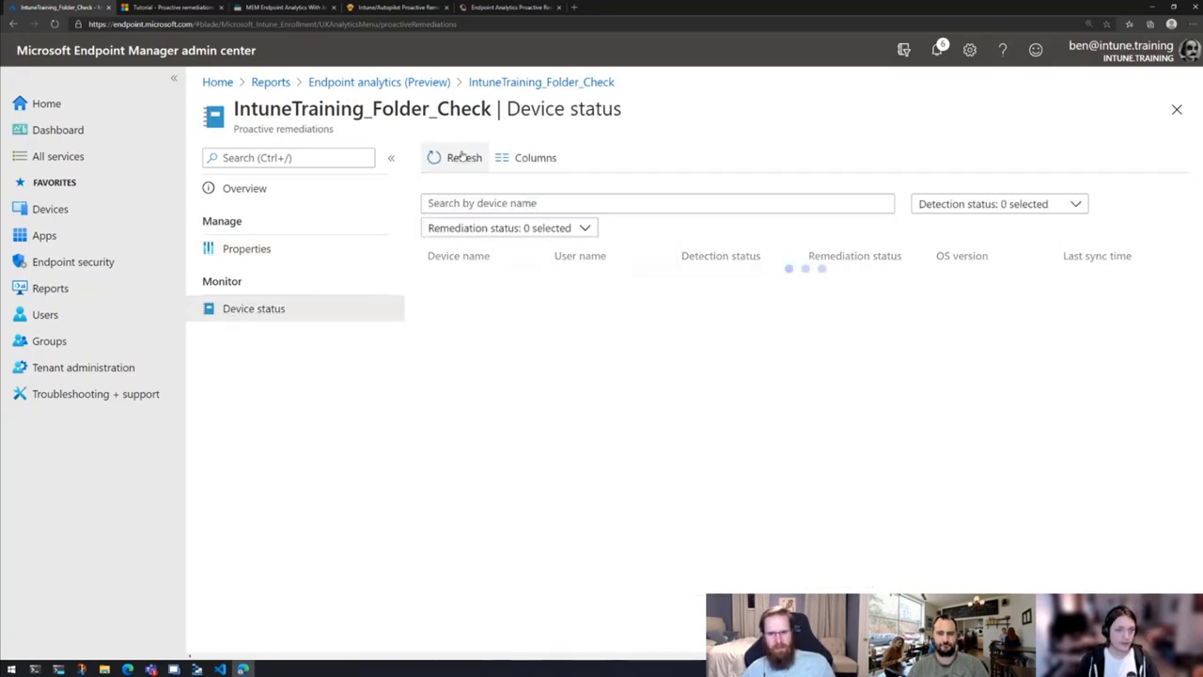
{"action": "left_click", "coordinate": [1043, 206]}
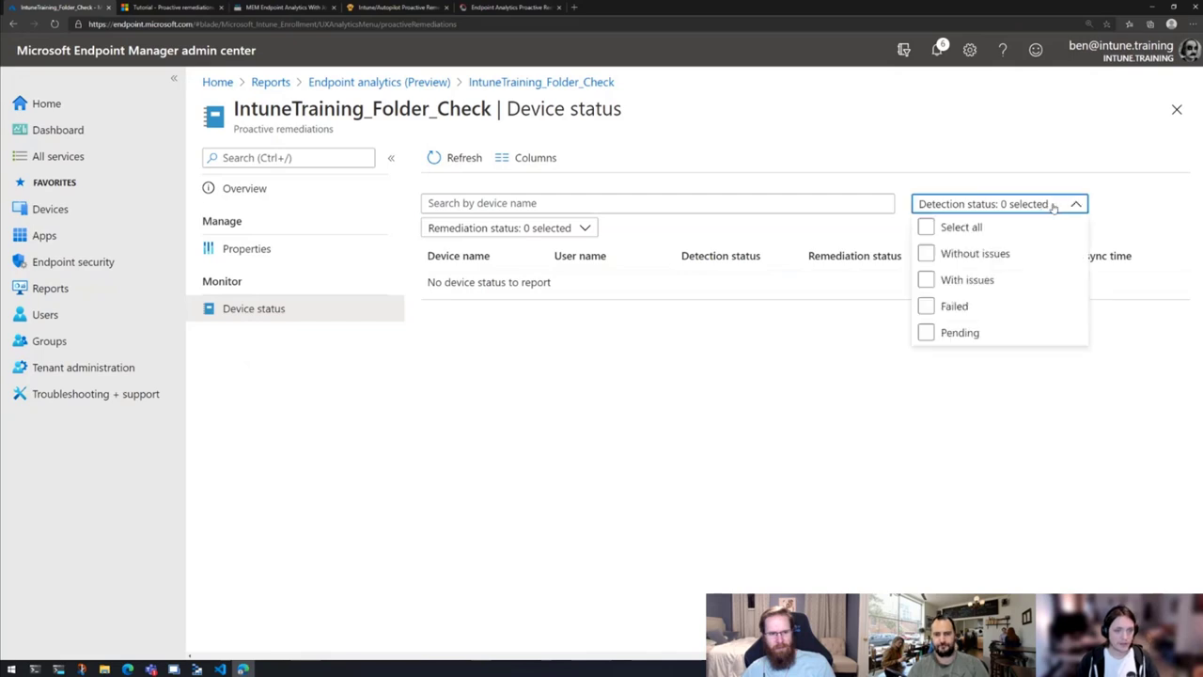
{"action": "left_click", "coordinate": [945, 228]}
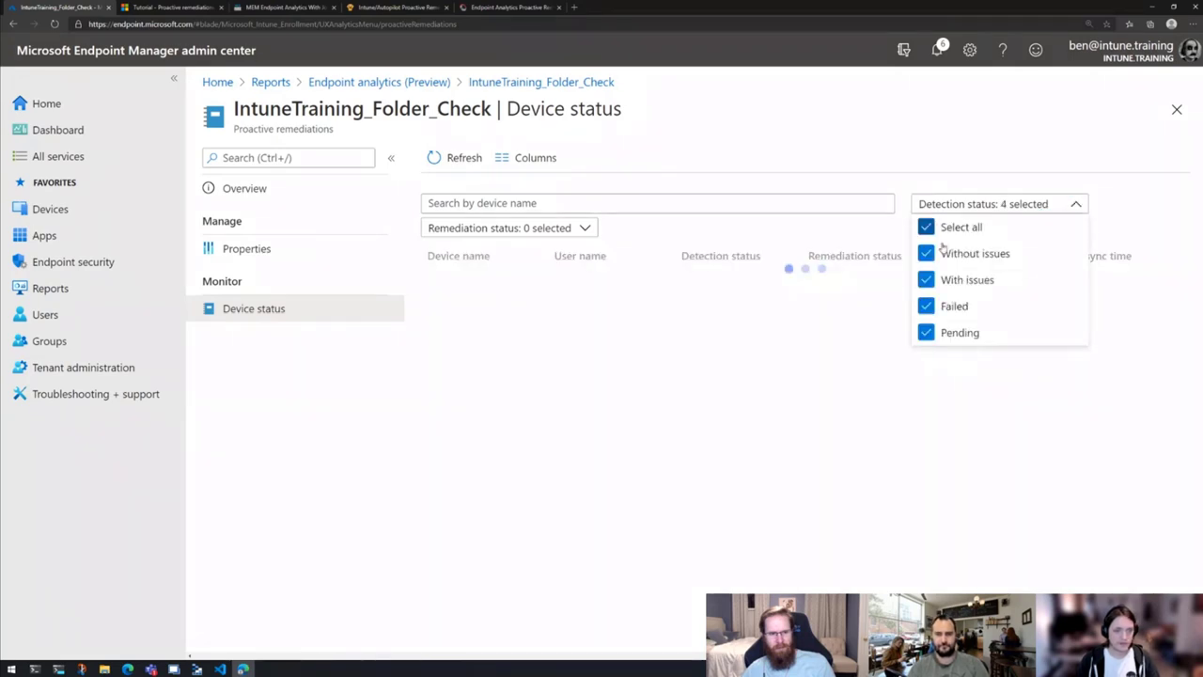
{"action": "left_click", "coordinate": [842, 424]}
{"action": "left_click", "coordinate": [583, 230]}
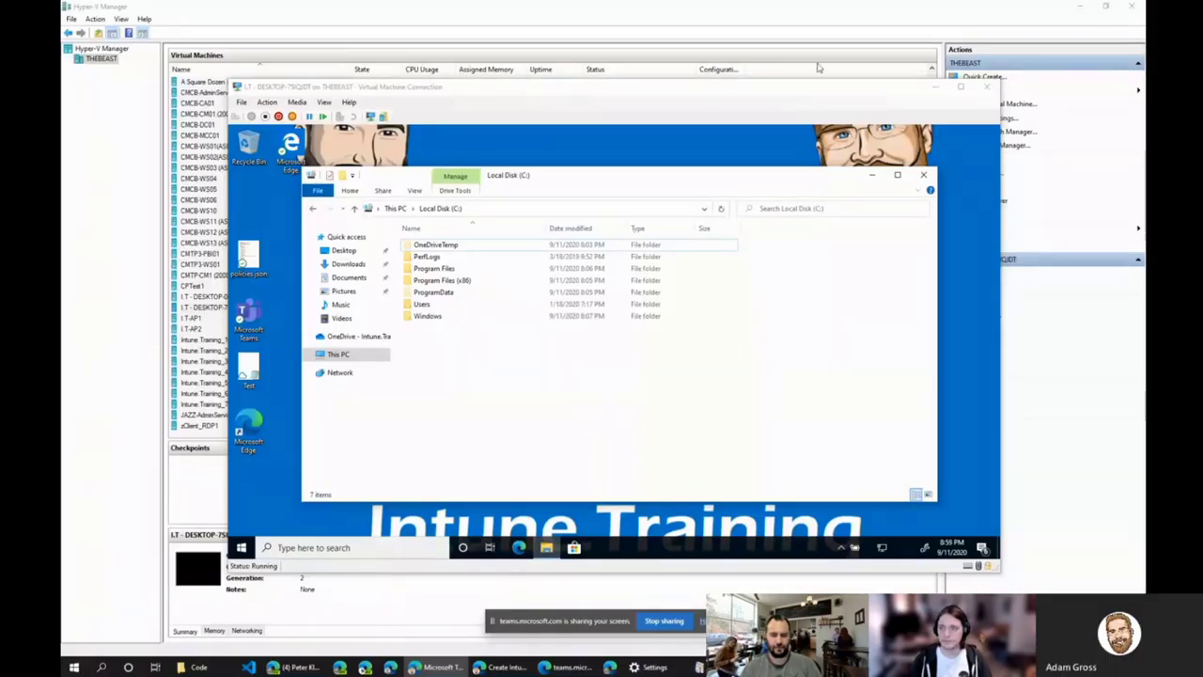
- Minimize Hyper-V Manager and show the DESKTOP-7SIQJDT virtual machine full screen
{"action": "left_click", "coordinate": [1082, 10]}
{"action": "left_click", "coordinate": [1083, 9]}
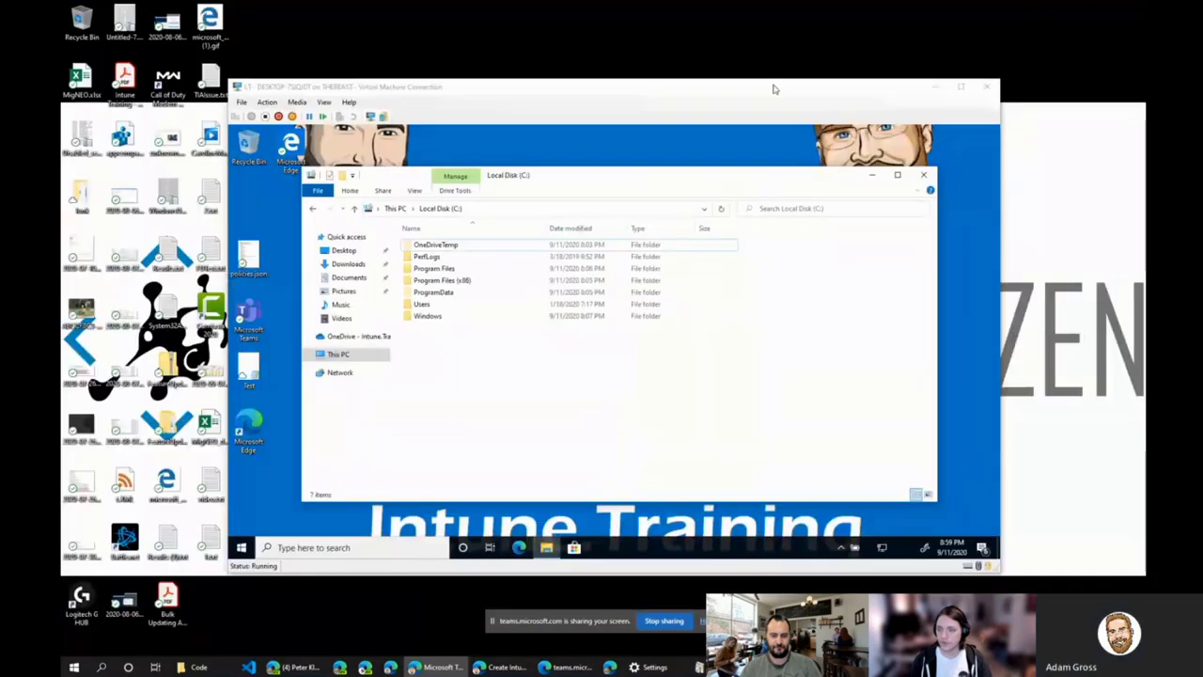
{"action": "left_click", "coordinate": [960, 87]}
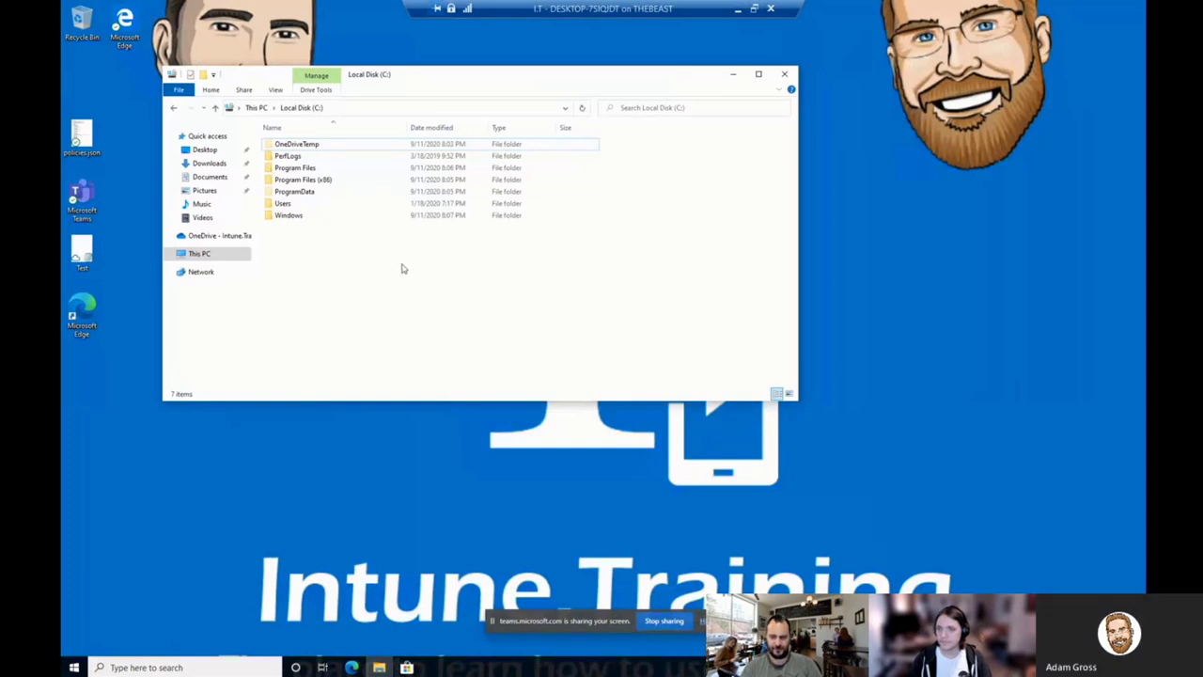
- Move the Local Disk (C:) window toward the middle of the desktop and hide the screen-sharing notice
{"action": "left_click", "coordinate": [187, 667]}
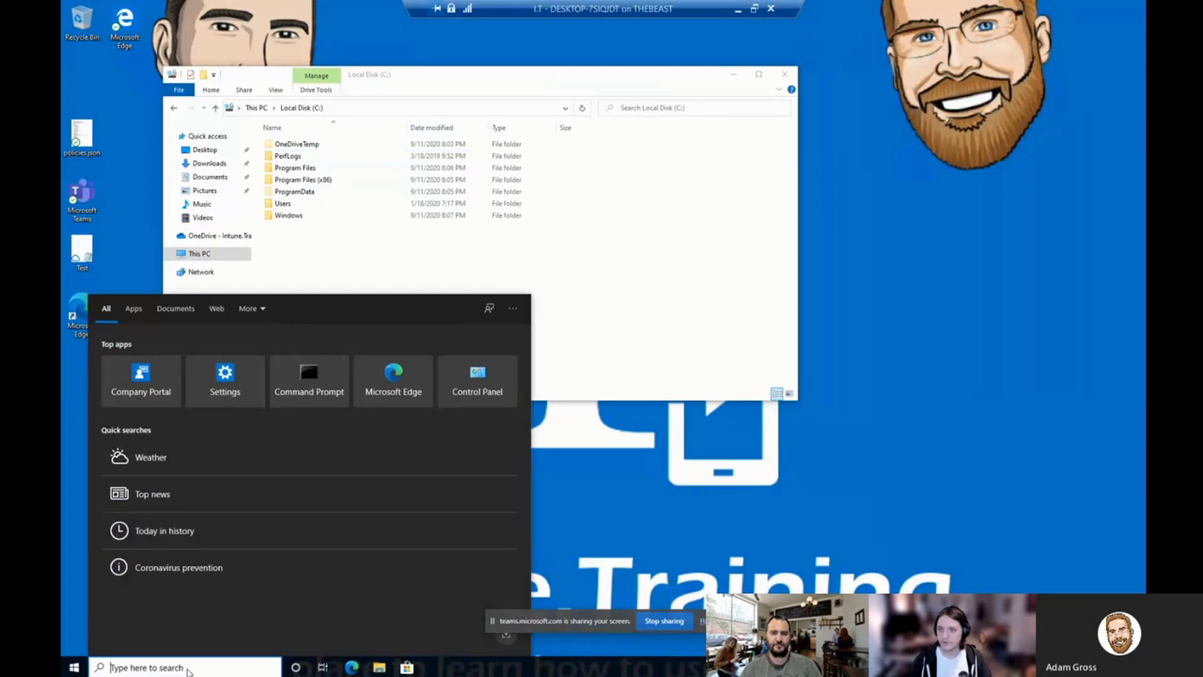
{"action": "left_click_drag", "start_coordinate": [602, 74], "coordinate": [652, 114]}
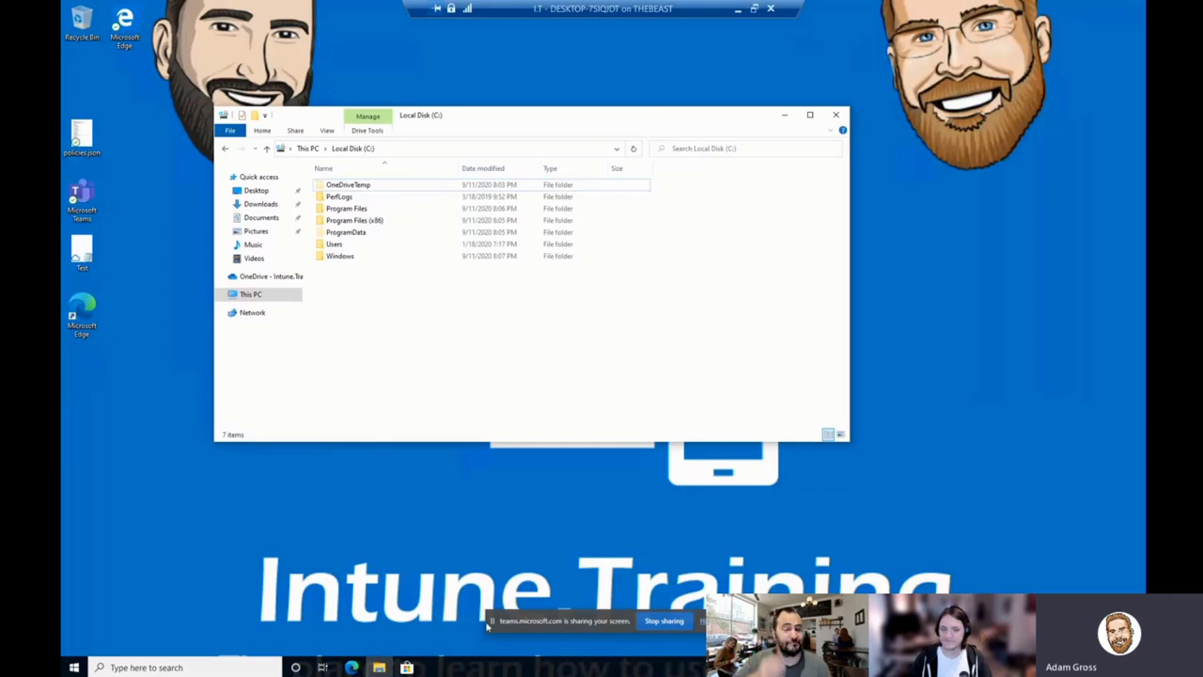
{"action": "left_click", "coordinate": [702, 621]}
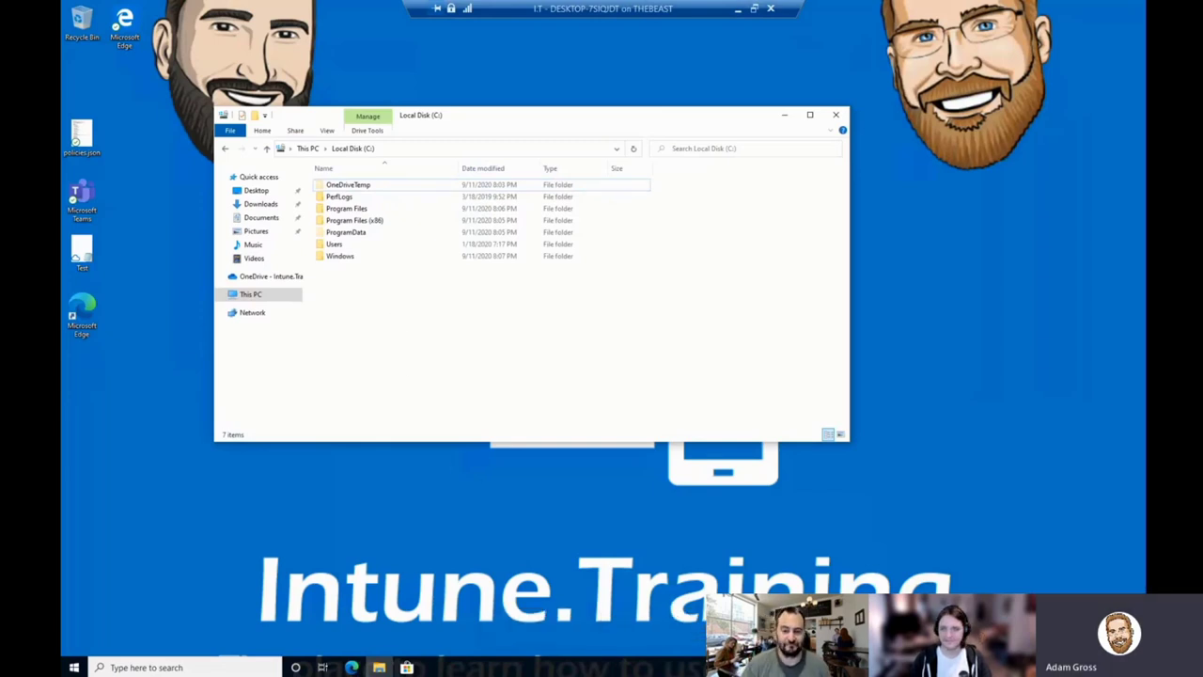
- Find Company Portal on the virtual machine and start its Sync this device action
{"action": "left_click", "coordinate": [73, 670]}
{"action": "type", "text": "comp"}
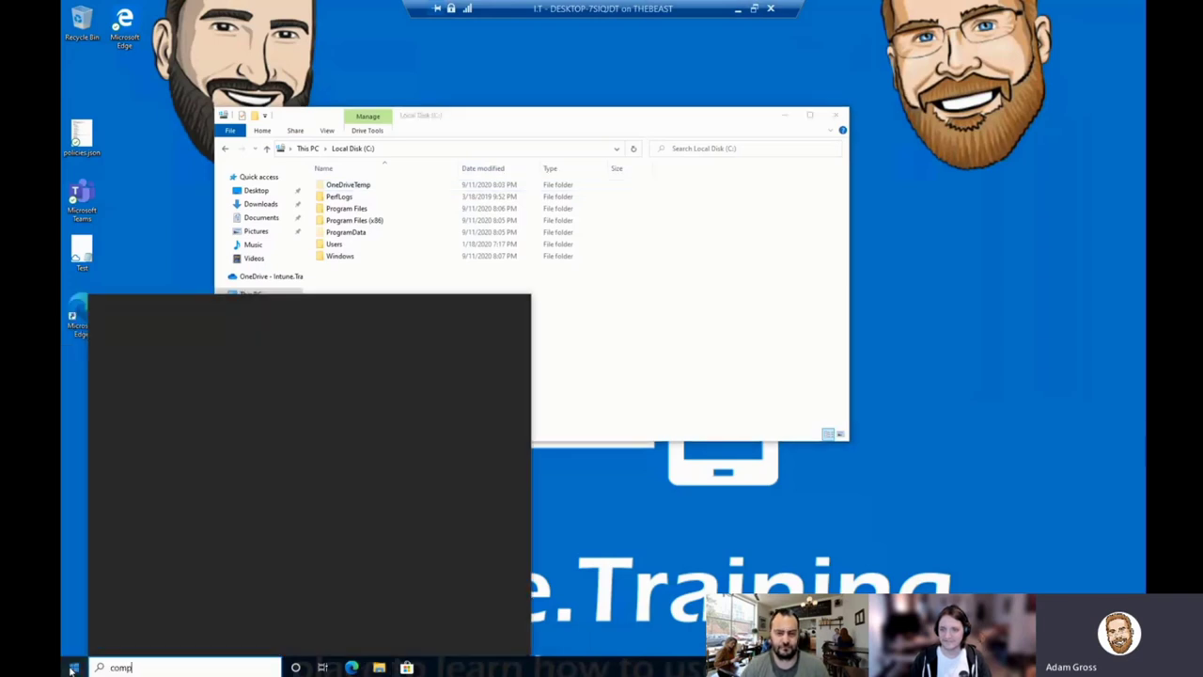
{"action": "right_click", "coordinate": [214, 362]}
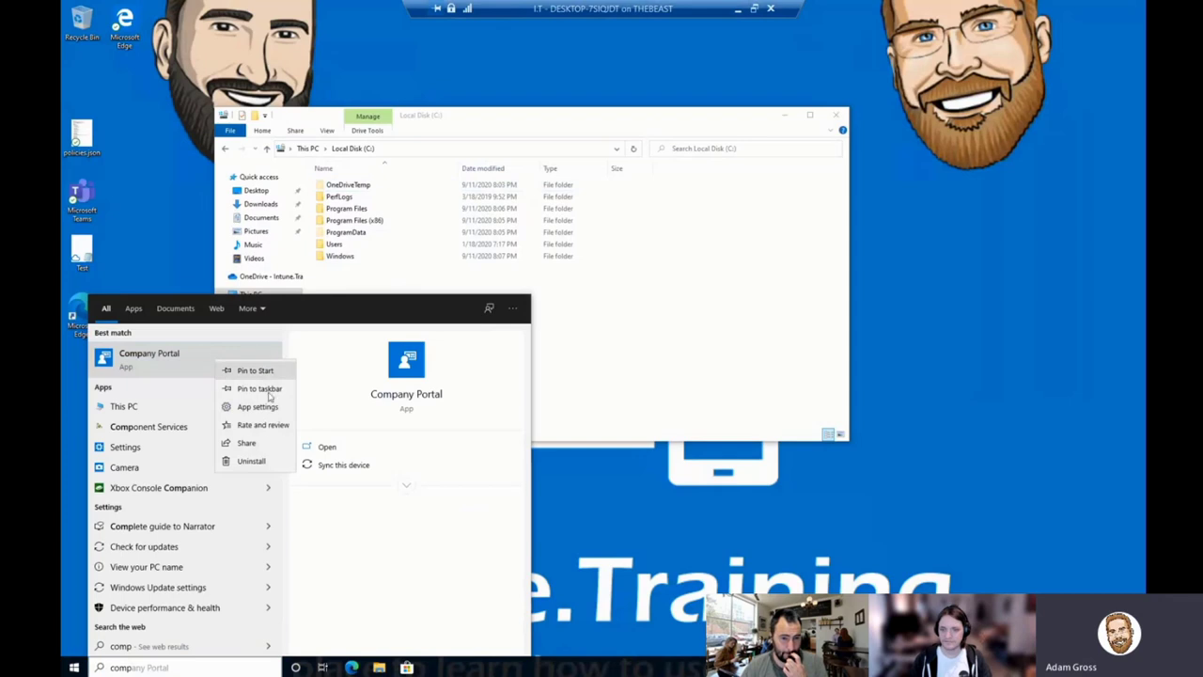
{"action": "left_click", "coordinate": [349, 470]}
{"action": "left_click", "coordinate": [350, 469]}
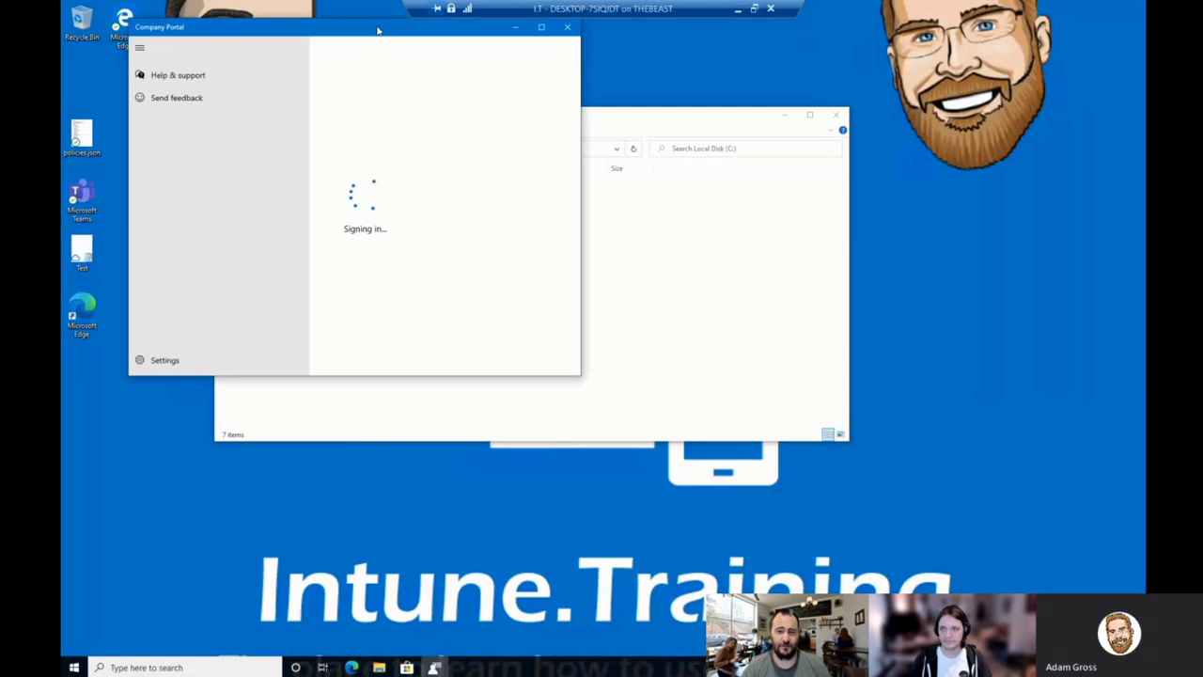
- Take the virtual machine out of full screen, move its window aside, and switch to the DESKTOP-06LADHN virtual machine
{"action": "left_click", "coordinate": [757, 10]}
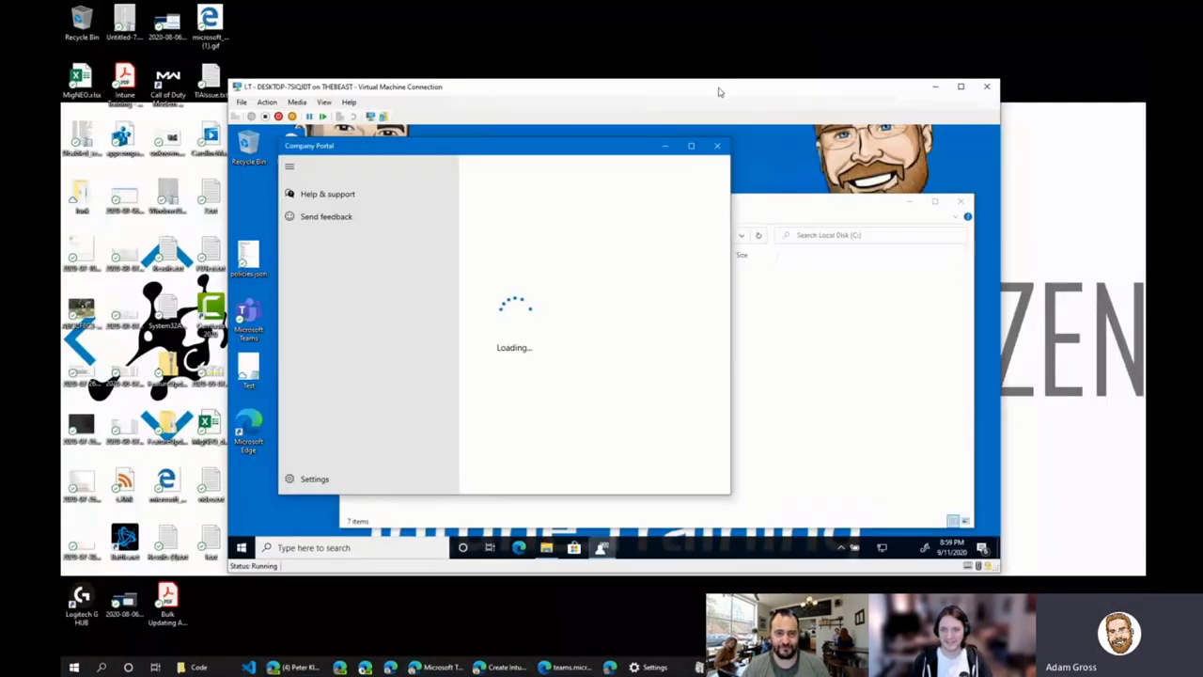
{"action": "left_click_drag", "start_coordinate": [718, 86], "coordinate": [453, 15]}
{"action": "double_click", "coordinate": [539, 9]}
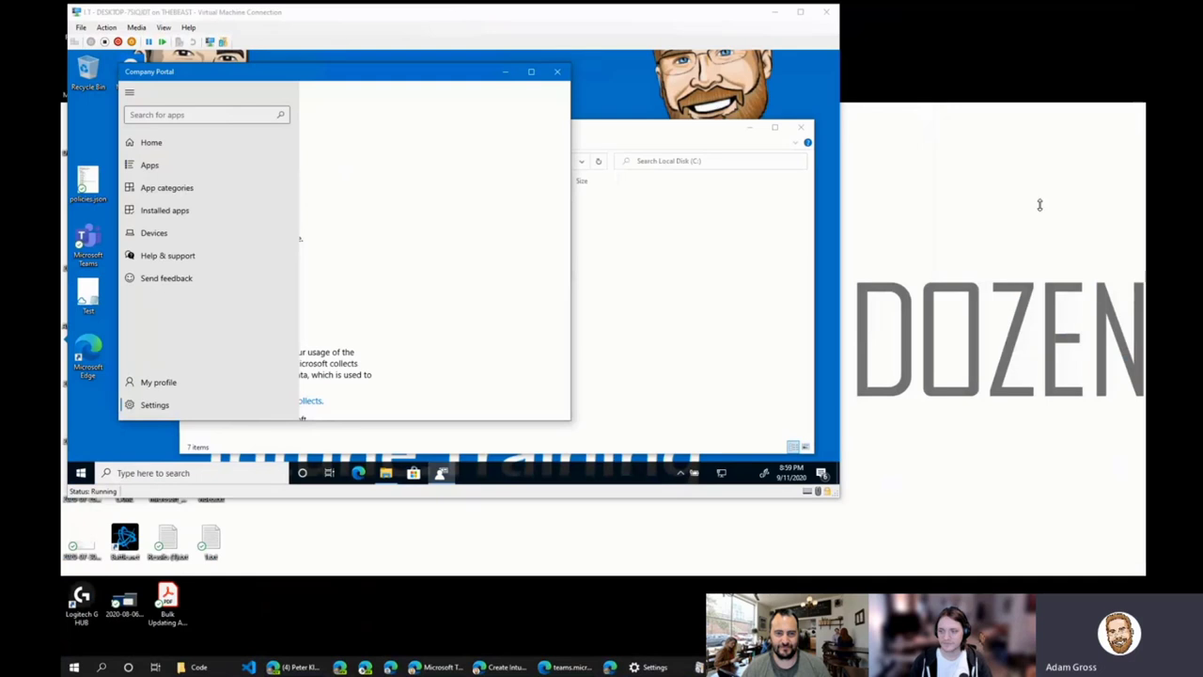
{"action": "key", "text": "alt+Tab"}
{"action": "left_click", "coordinate": [927, 165]}
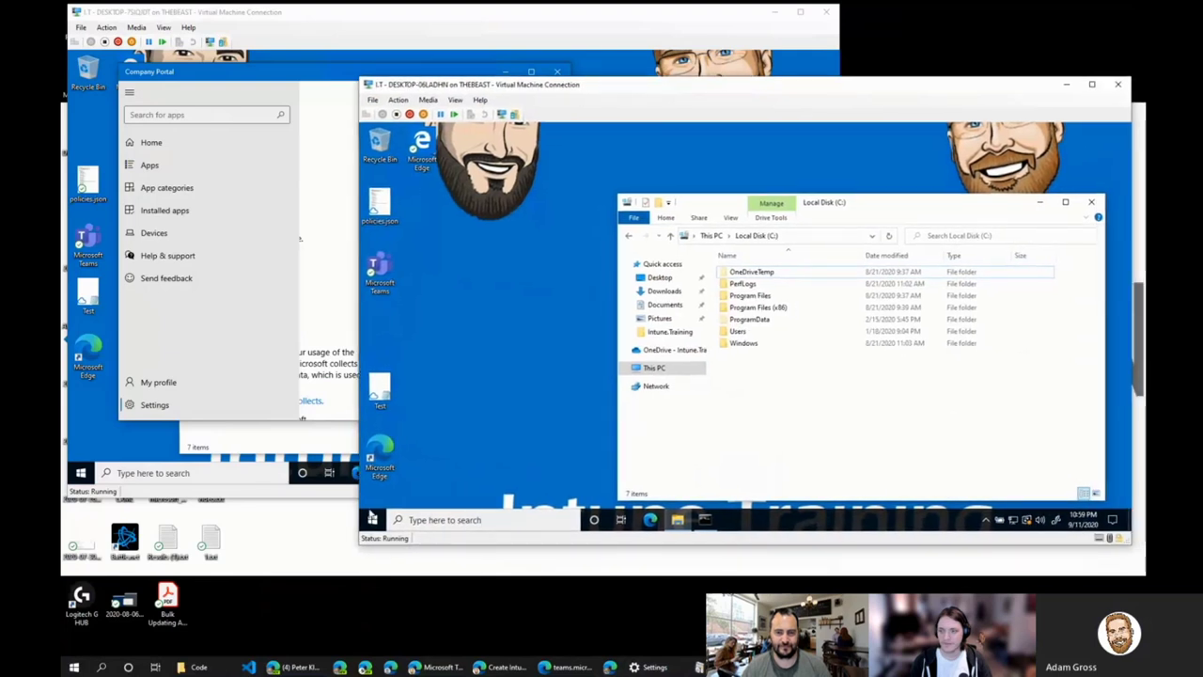
- Open the Access work or school account settings on the DESKTOP-06LADHN virtual machine
{"action": "left_click", "coordinate": [372, 520]}
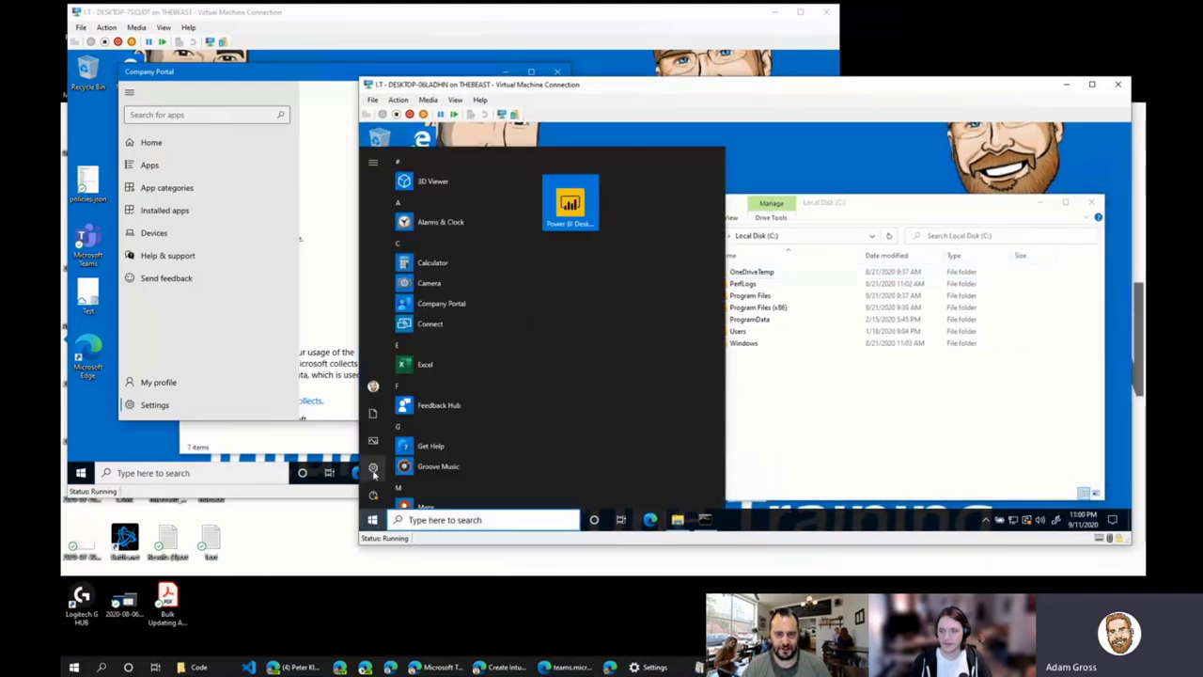
{"action": "left_click", "coordinate": [373, 469]}
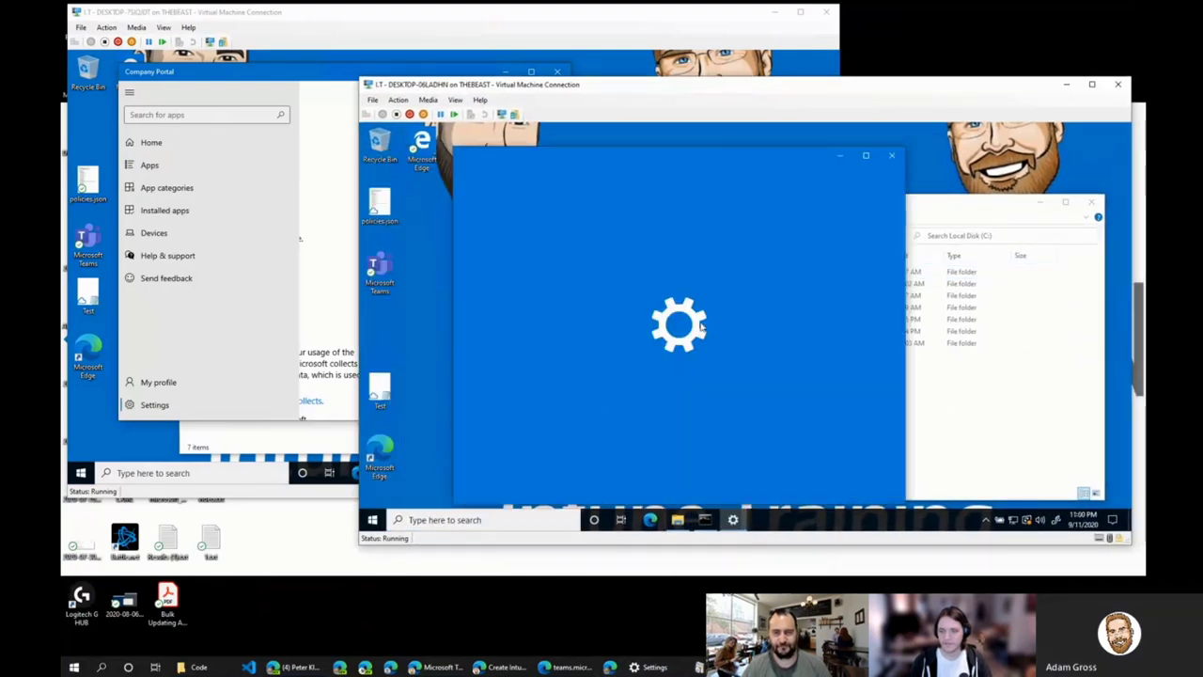
{"action": "scroll", "coordinate": [615, 449], "scroll_direction": "down", "scroll_amount": 1}
{"action": "scroll", "coordinate": [616, 448], "scroll_direction": "down", "scroll_amount": 3}
{"action": "left_click", "coordinate": [594, 299]}
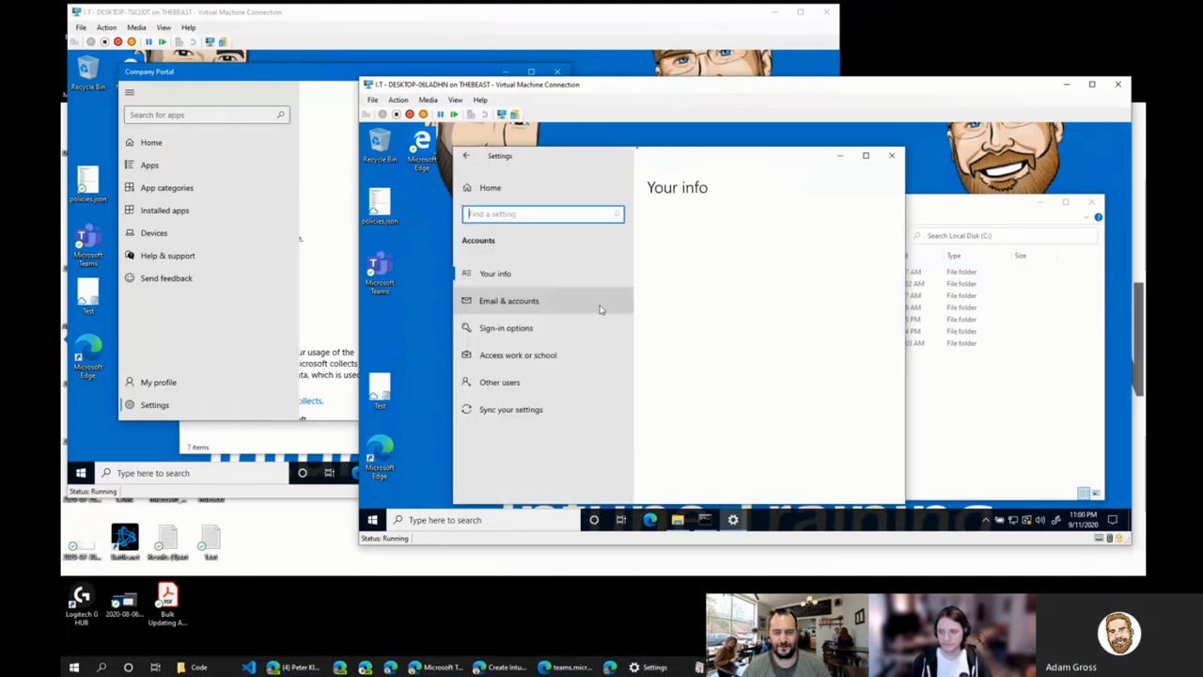
{"action": "left_click", "coordinate": [516, 355]}
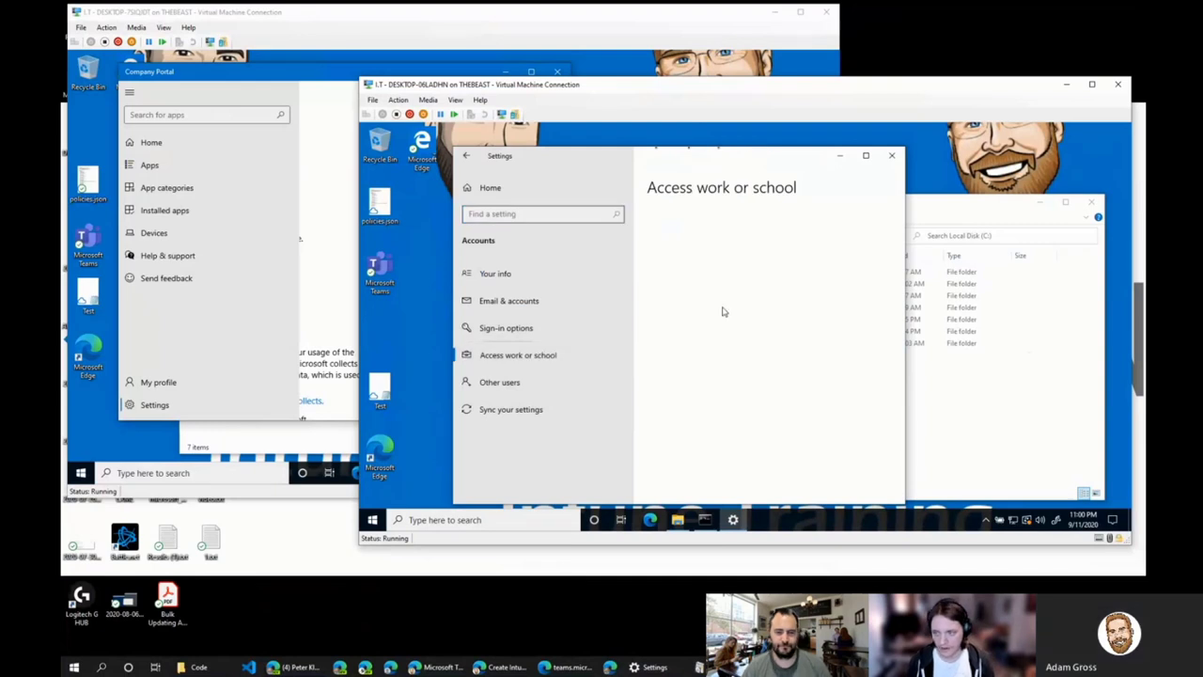
- Open the management info for the connected Azure AD account and start a device sync on DESKTOP-06LADHN
{"action": "left_click", "coordinate": [778, 322]}
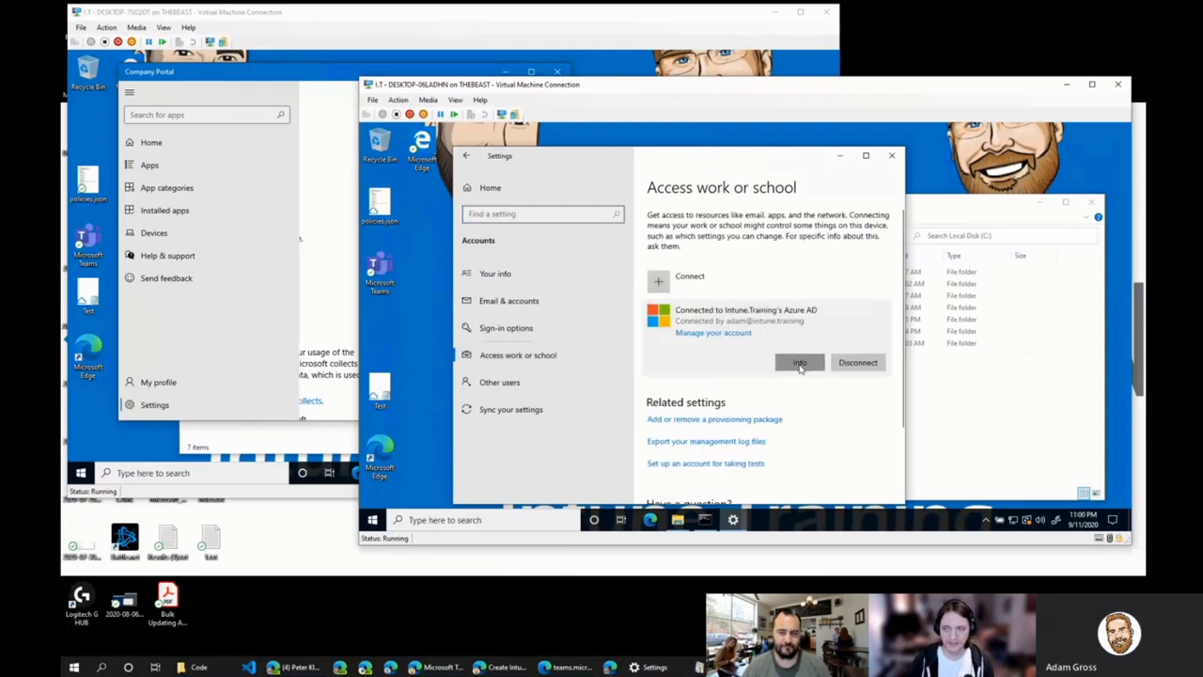
{"action": "left_click", "coordinate": [798, 364]}
{"action": "scroll", "coordinate": [523, 388], "scroll_direction": "down", "scroll_amount": 3}
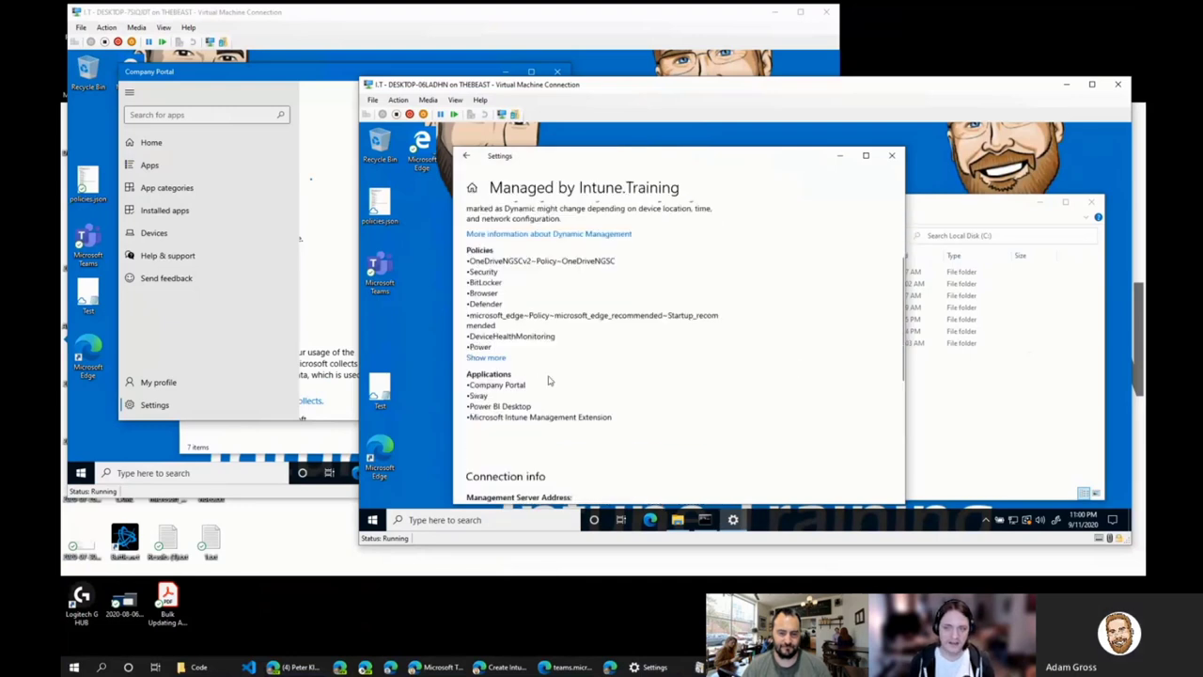
{"action": "scroll", "coordinate": [524, 388], "scroll_direction": "down", "scroll_amount": 5}
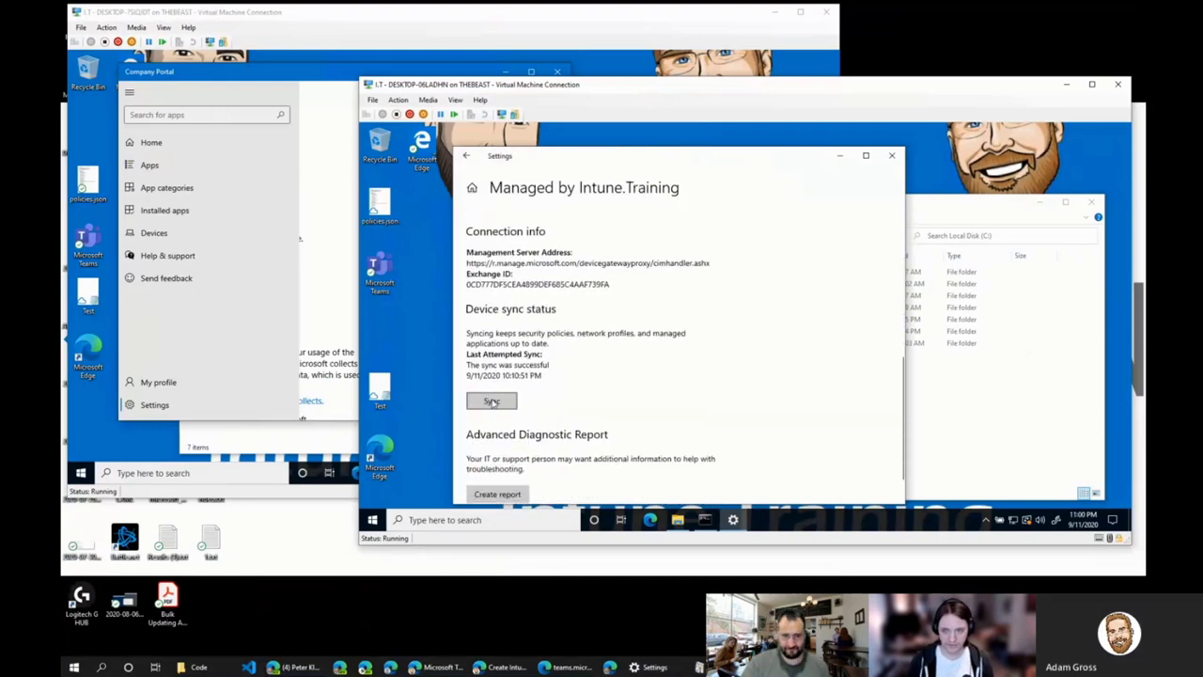
{"action": "left_click", "coordinate": [492, 401]}
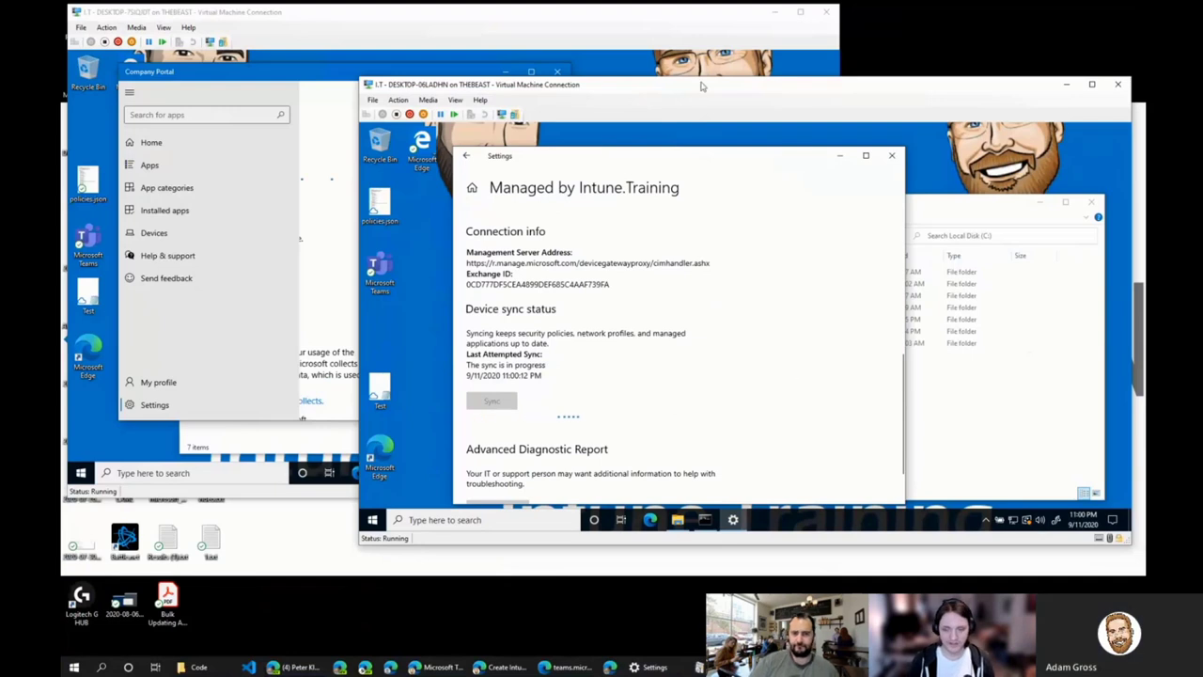
- Move the DESKTOP-06LADHN virtual machine window lower on the desktop and shift its Settings window aside to uncover File Explorer
{"action": "left_click_drag", "start_coordinate": [706, 92], "coordinate": [729, 198]}
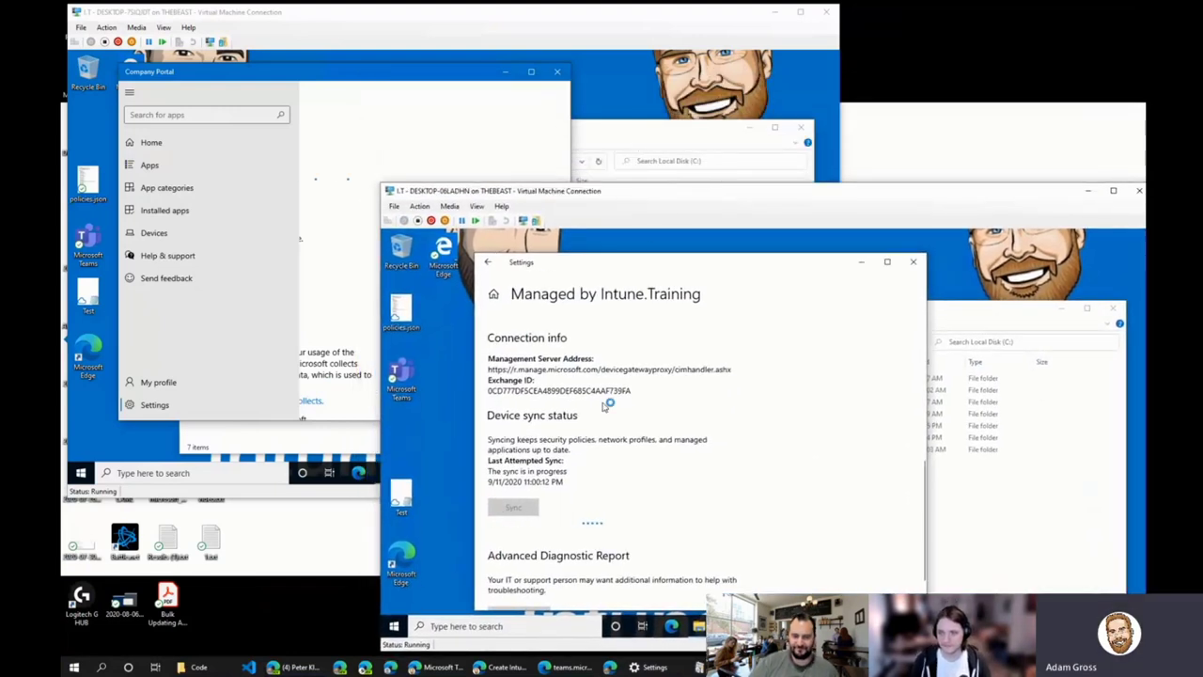
{"action": "left_click_drag", "start_coordinate": [652, 270], "coordinate": [575, 252]}
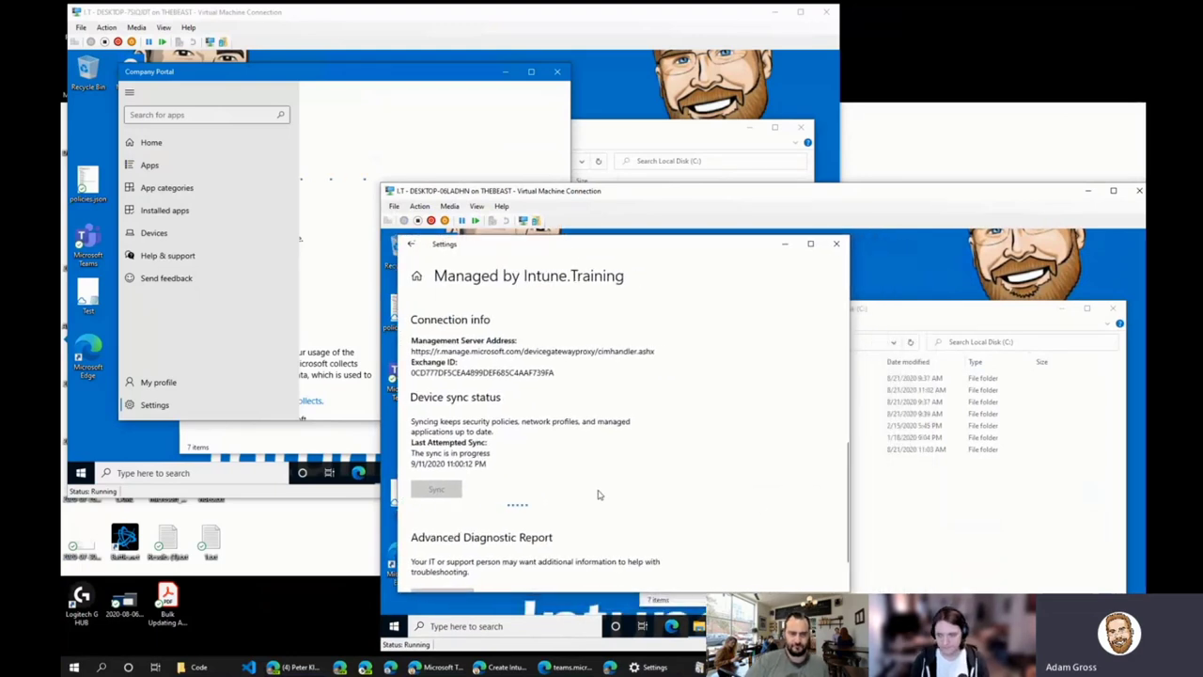
{"action": "scroll", "coordinate": [598, 490], "scroll_direction": "down", "scroll_amount": 1}
{"action": "scroll", "coordinate": [599, 487], "scroll_direction": "up", "scroll_amount": 3}
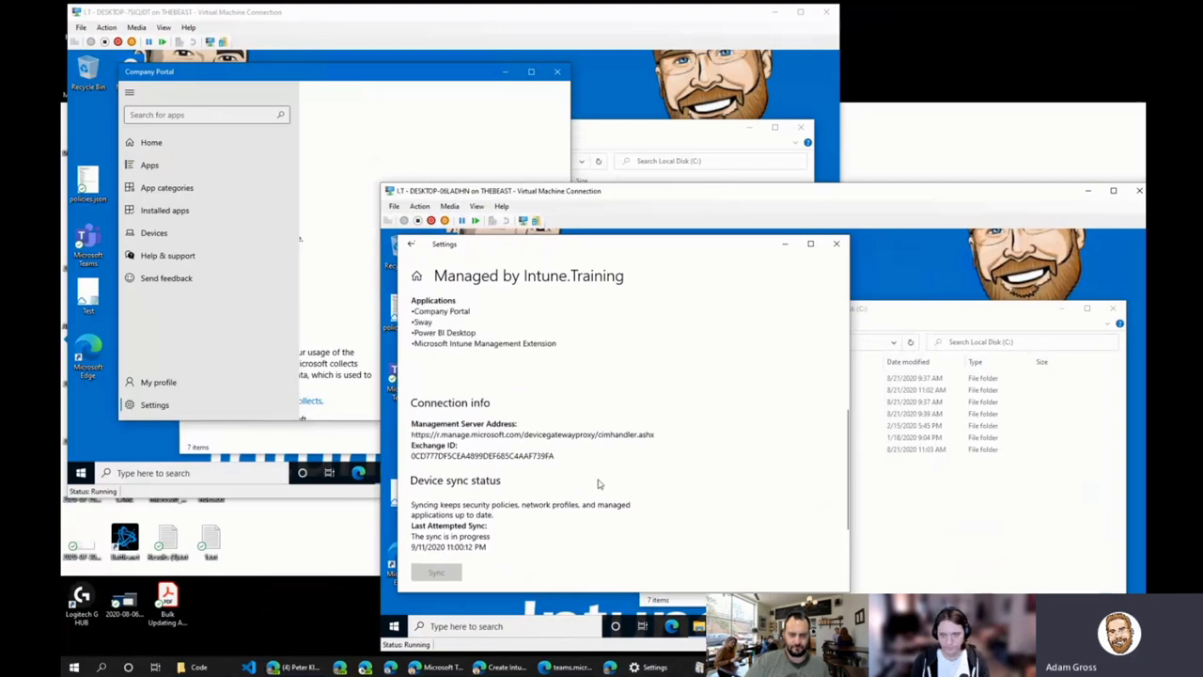
- Minimize the Local Disk (C:) window on DESKTOP-7SIQJDT and check the sync progress in Company Portal
{"action": "left_click", "coordinate": [351, 81]}
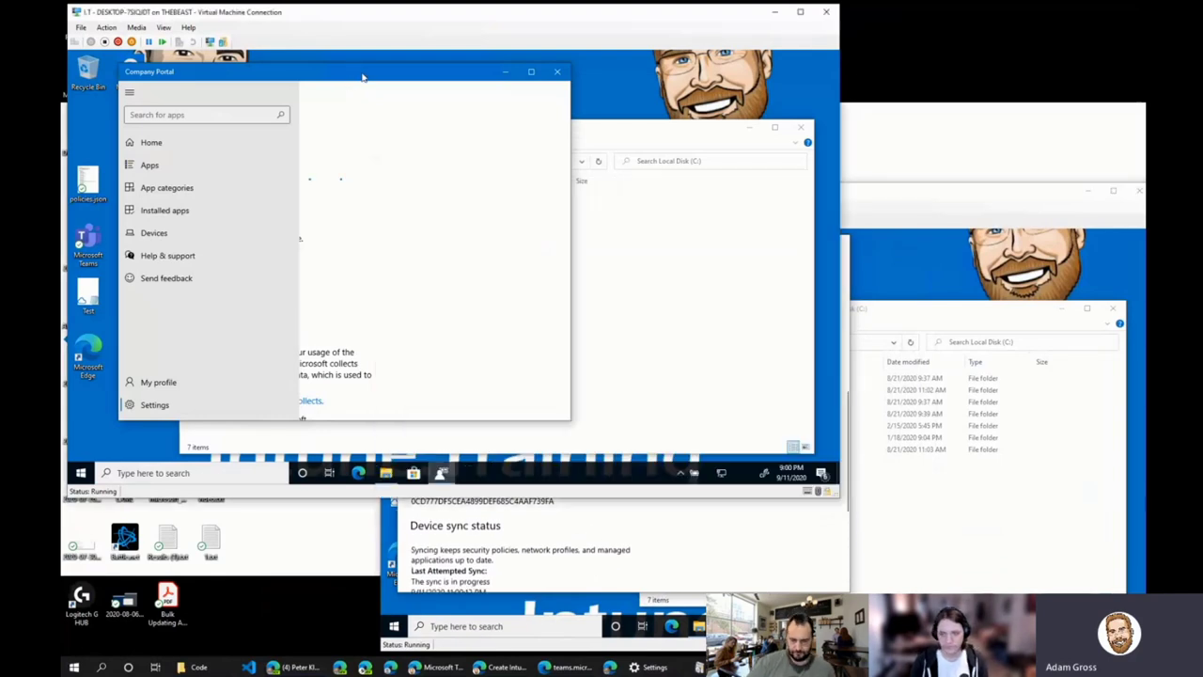
{"action": "left_click", "coordinate": [749, 127]}
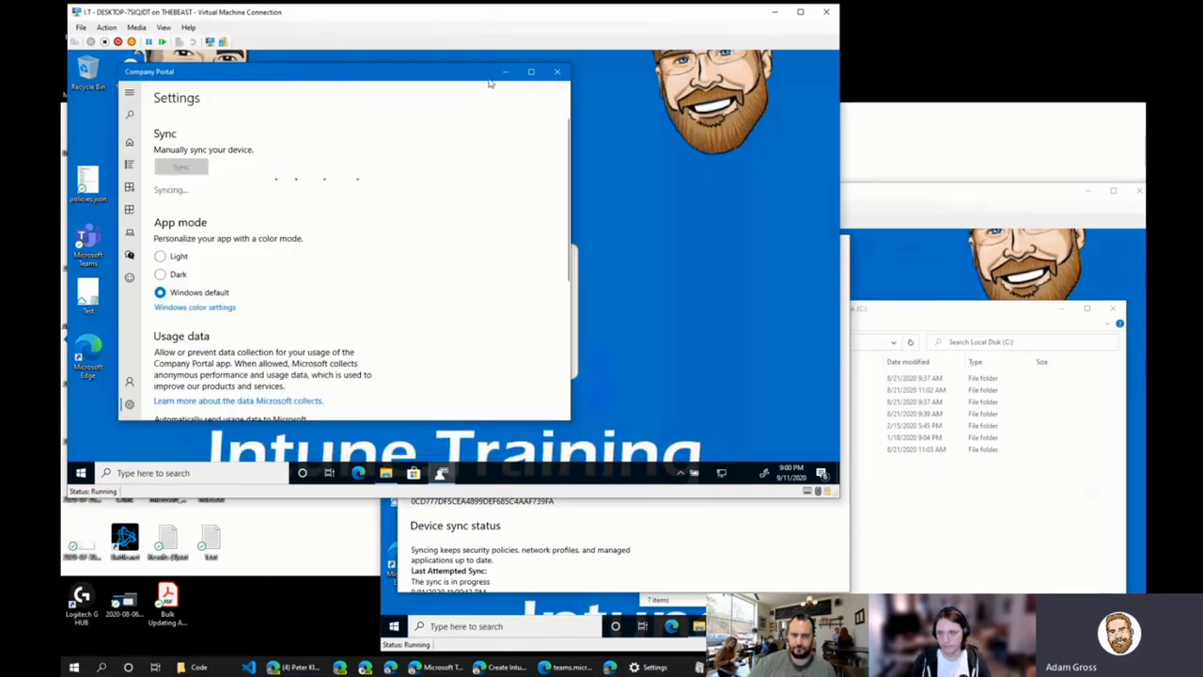
{"action": "left_click_drag", "start_coordinate": [406, 80], "coordinate": [478, 81]}
{"action": "scroll", "coordinate": [475, 163], "scroll_direction": "down", "scroll_amount": 4}
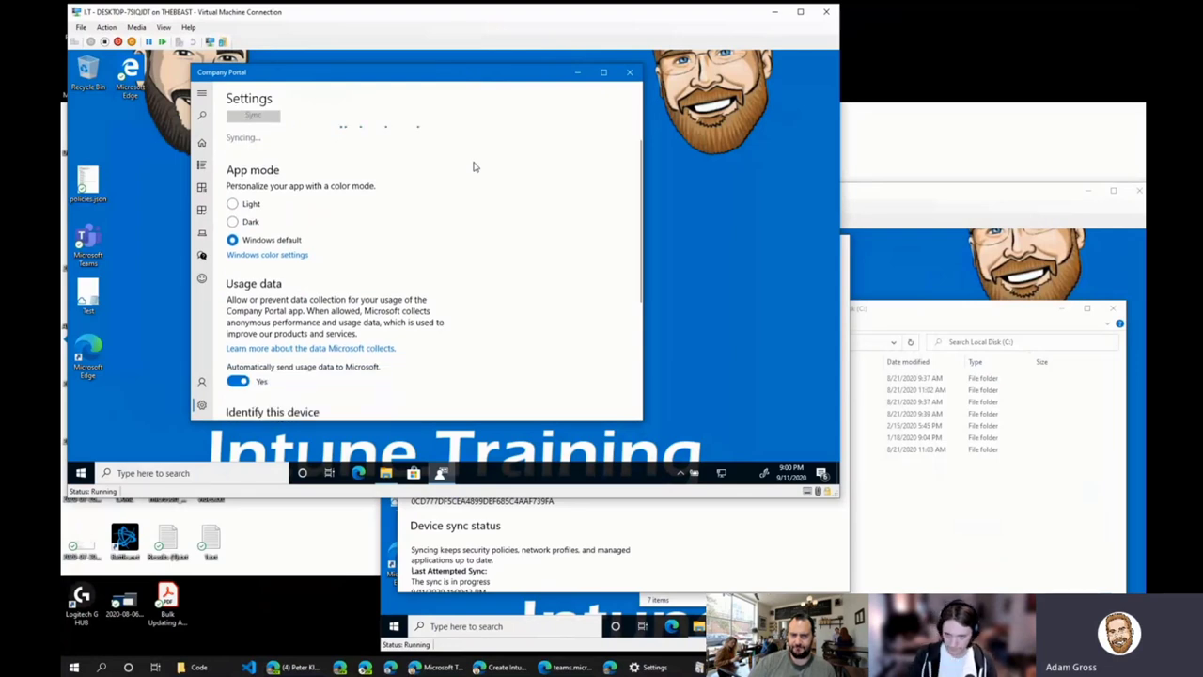
{"action": "scroll", "coordinate": [475, 166], "scroll_direction": "up", "scroll_amount": 4}
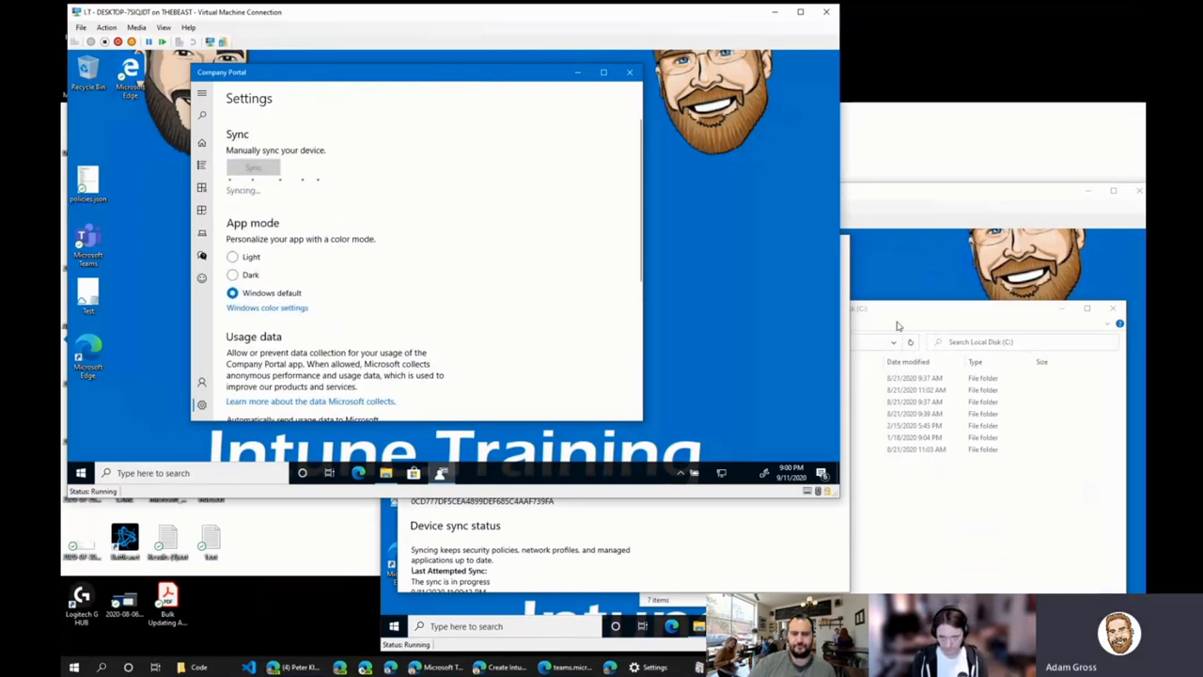
- Check the device sync status on DESKTOP-06LADHN and bring its Local Disk (C:) window to the front
{"action": "left_click", "coordinate": [900, 187]}
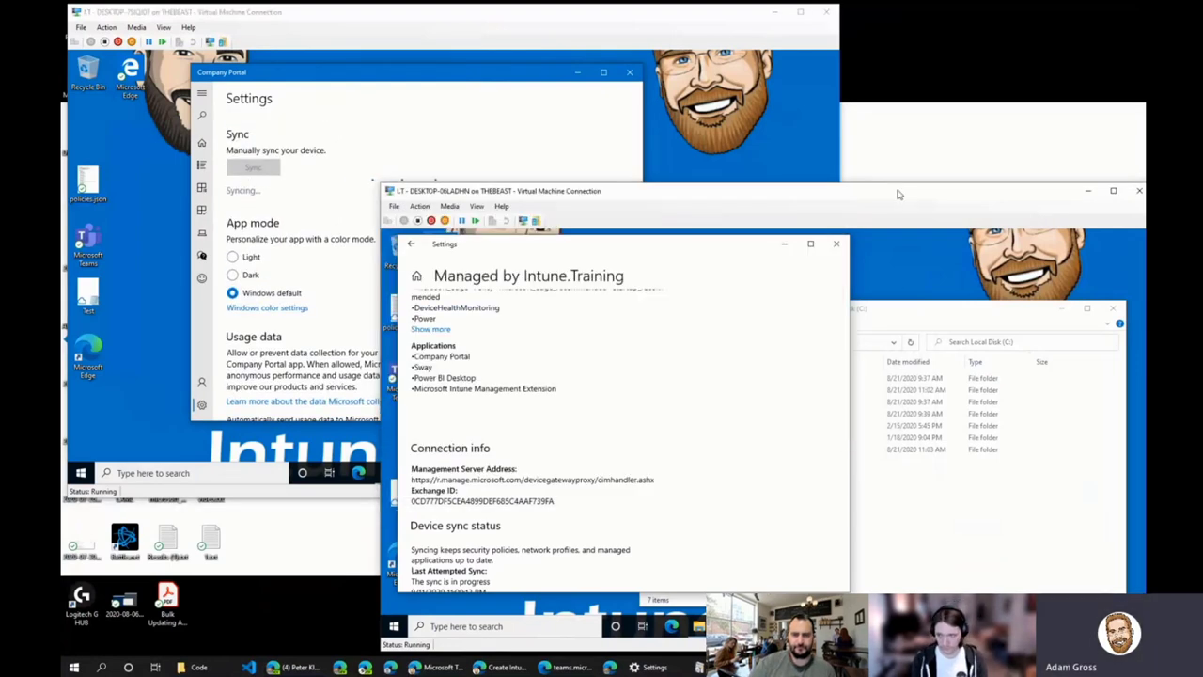
{"action": "scroll", "coordinate": [669, 357], "scroll_direction": "down", "scroll_amount": 5}
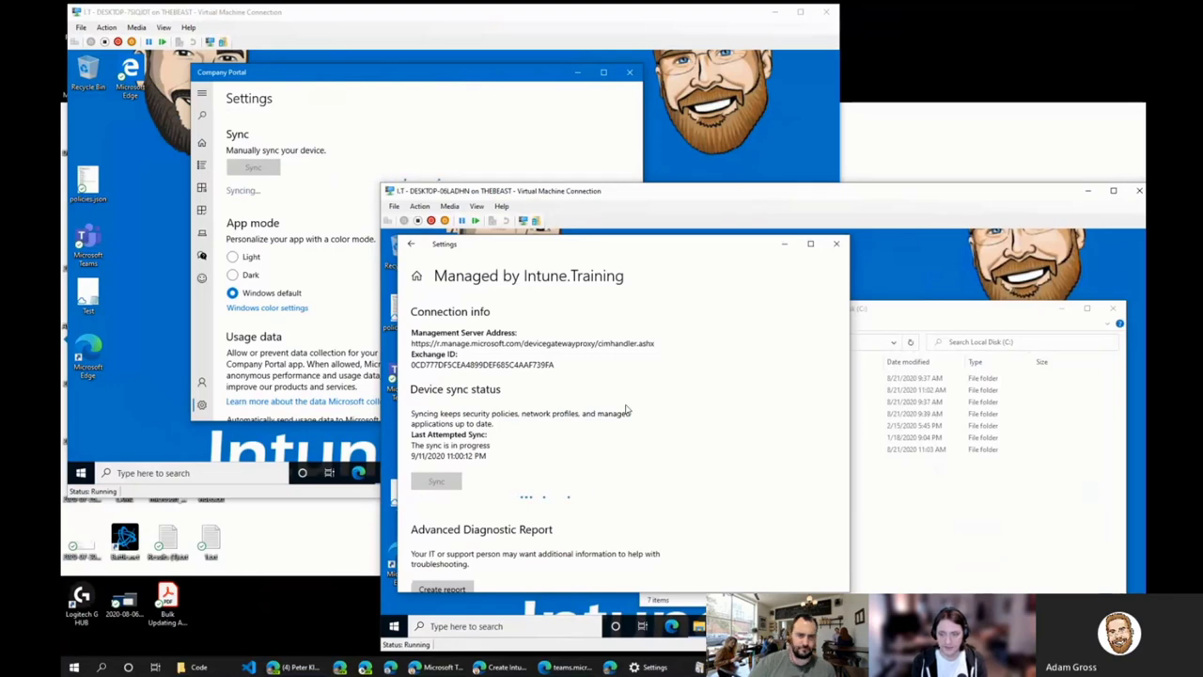
{"action": "left_click", "coordinate": [937, 496]}
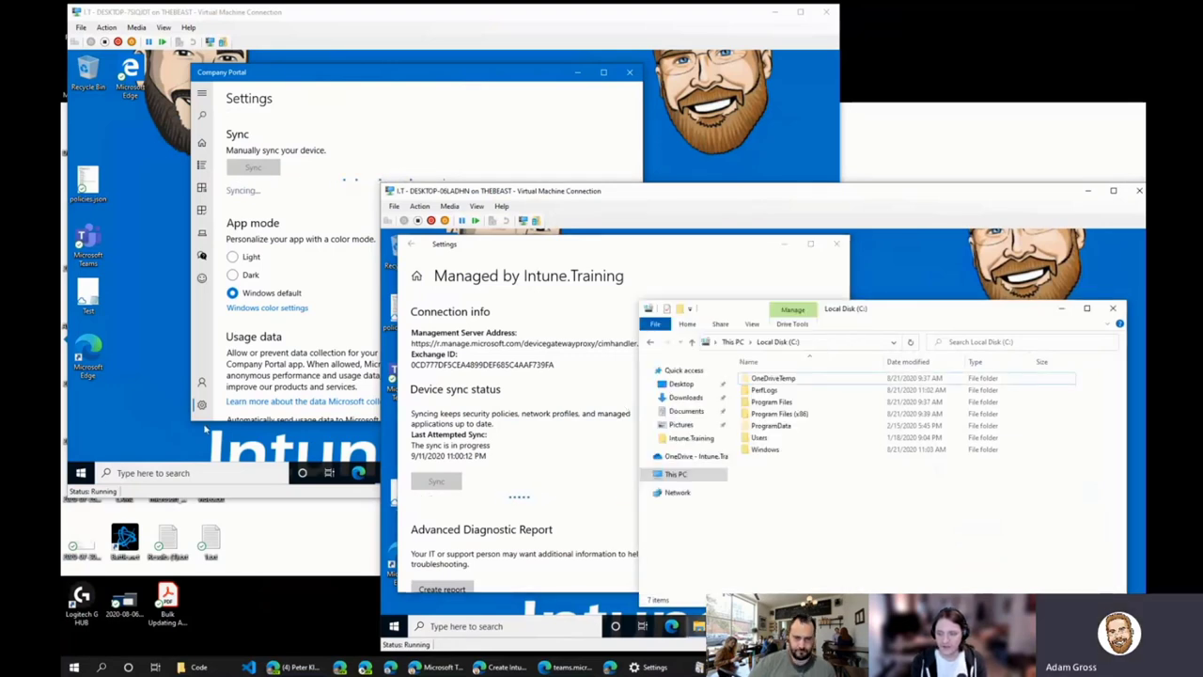
- Restore the Local Disk (C:) window on DESKTOP-7SIQJDT and arrange it beside Company Portal with the sync status uncovered
{"action": "left_click", "coordinate": [141, 414]}
{"action": "left_click", "coordinate": [385, 473]}
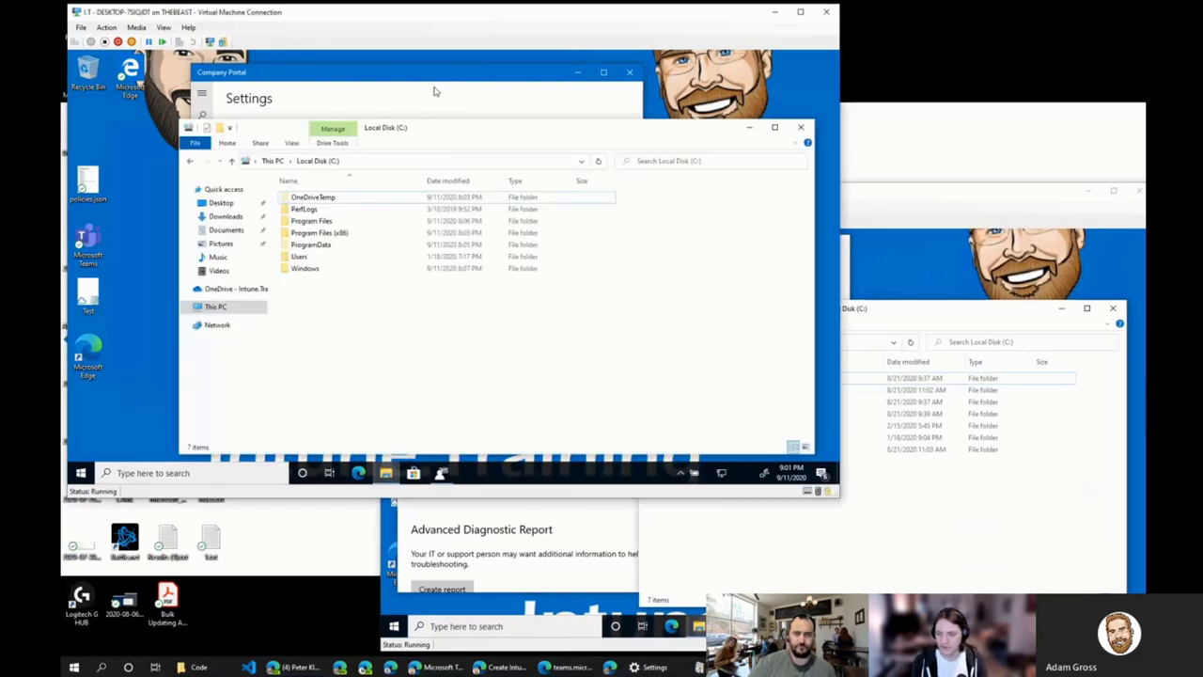
{"action": "left_click", "coordinate": [435, 95]}
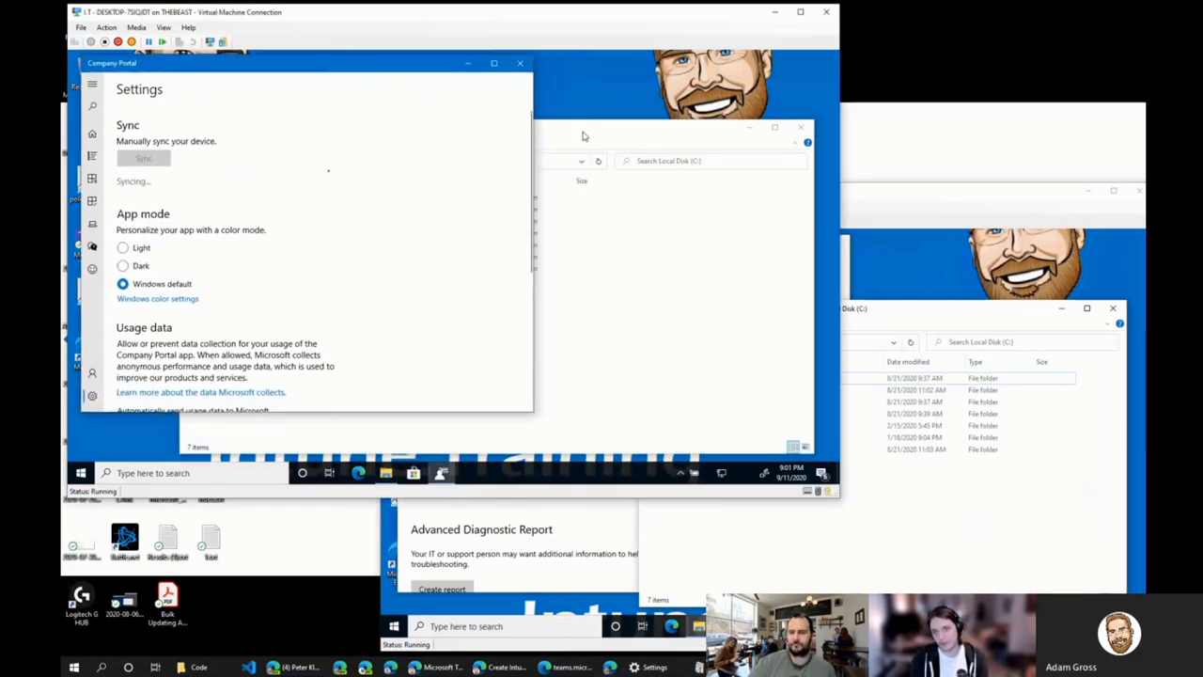
{"action": "left_click_drag", "start_coordinate": [581, 136], "coordinate": [602, 132]}
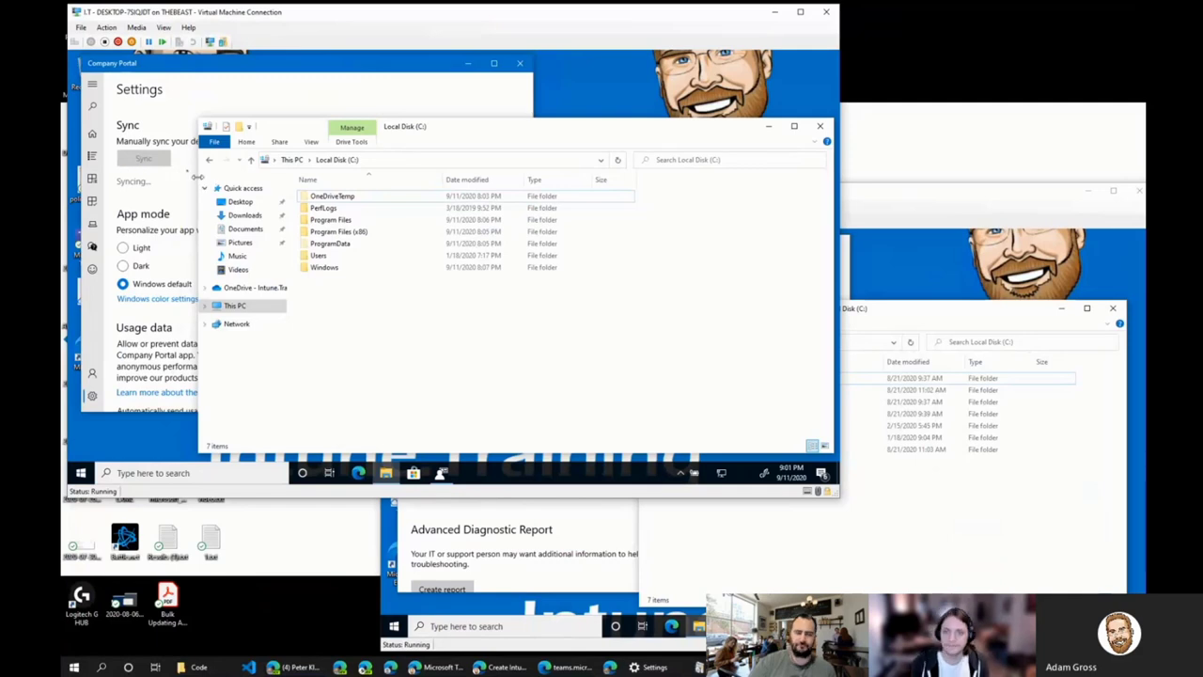
{"action": "left_click_drag", "start_coordinate": [196, 176], "coordinate": [368, 177]}
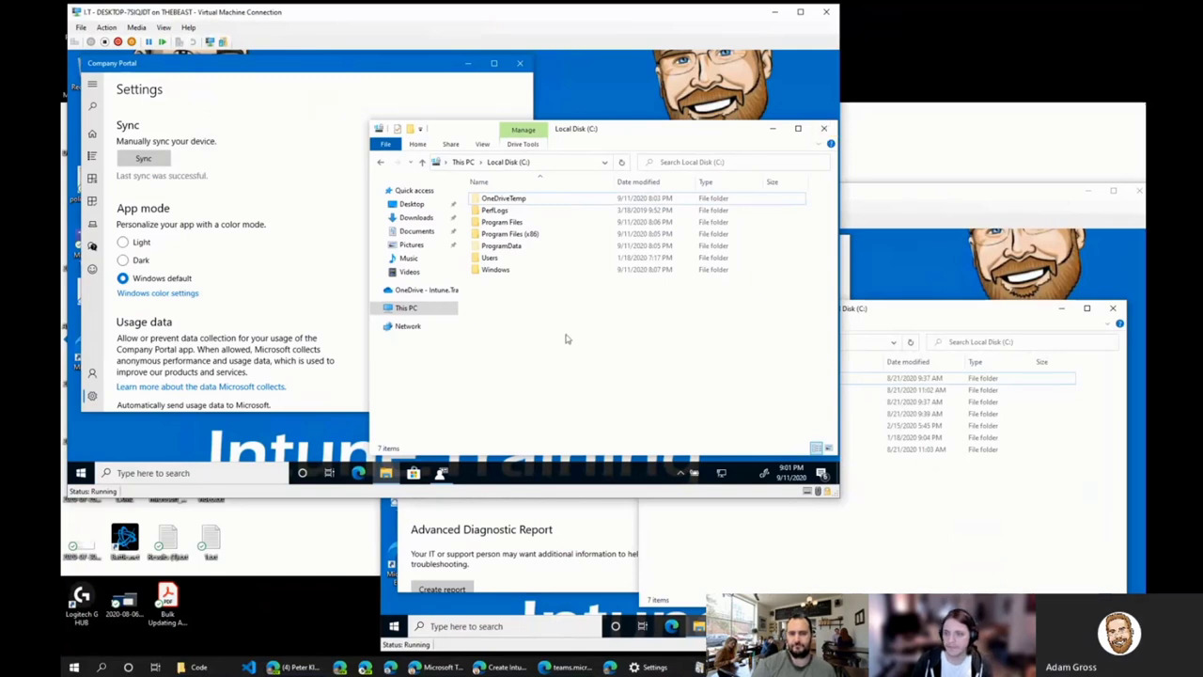
- Shift the Local Disk (C:) window on DESKTOP-7SIQJDT slightly up and compare the C: drive contents of both virtual machines
{"action": "left_click", "coordinate": [956, 209]}
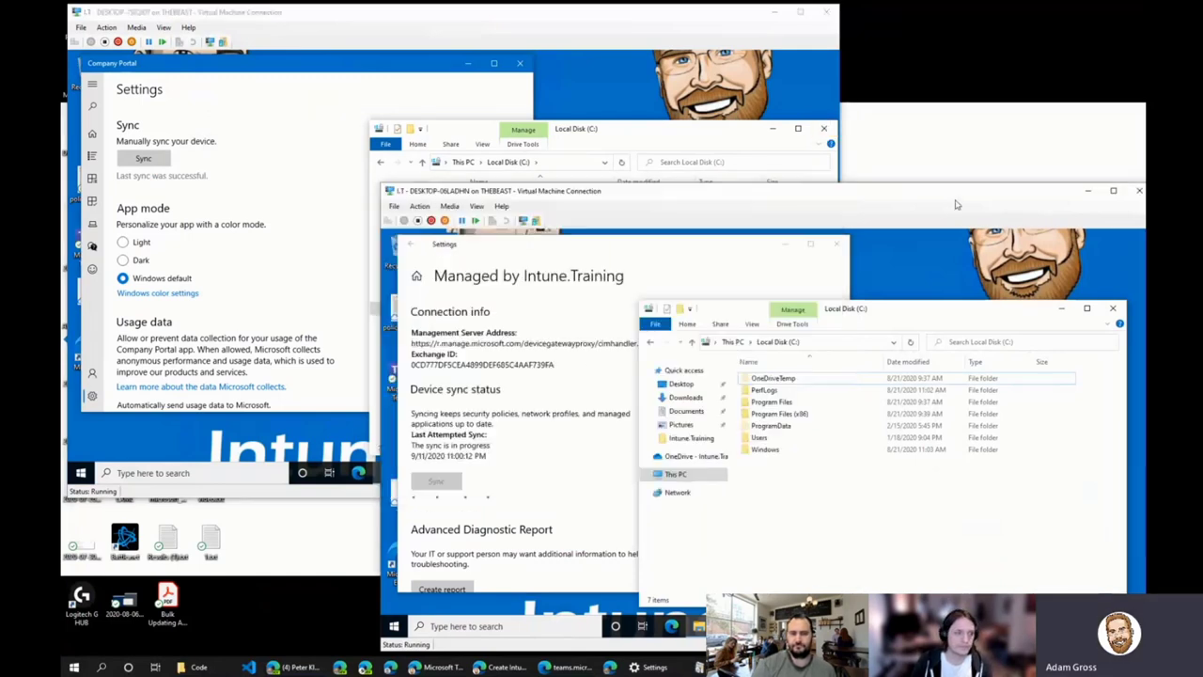
{"action": "left_click", "coordinate": [618, 134]}
{"action": "left_click_drag", "start_coordinate": [616, 135], "coordinate": [571, 120]}
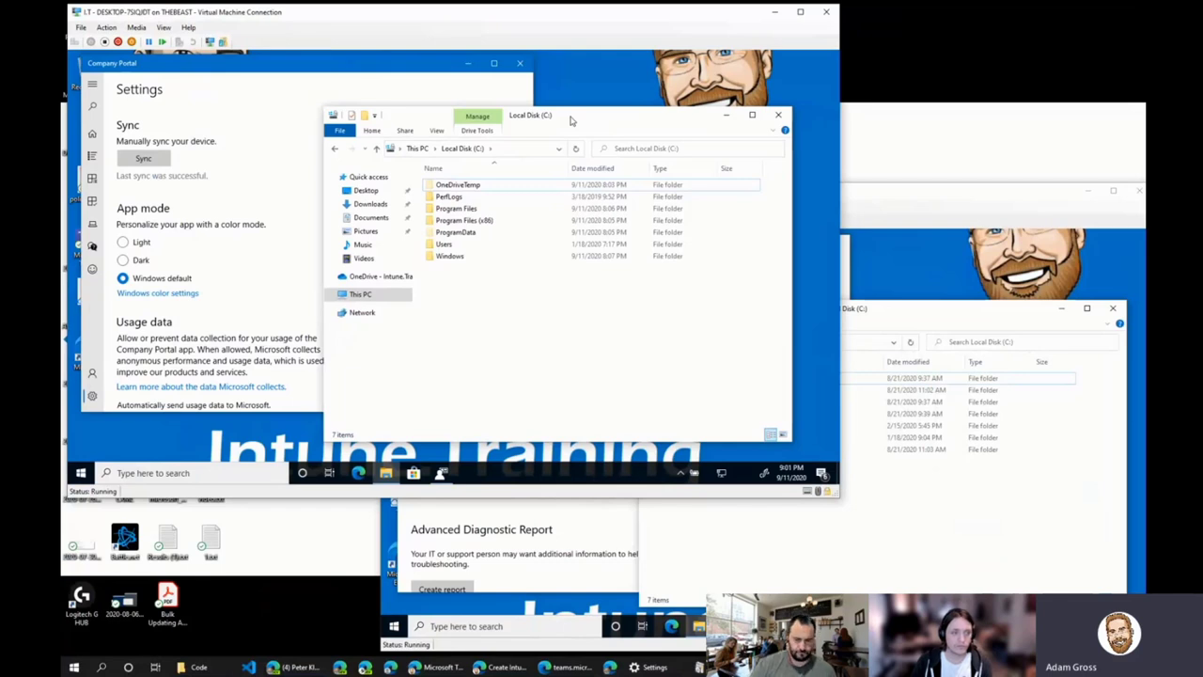
{"action": "left_click", "coordinate": [945, 322]}
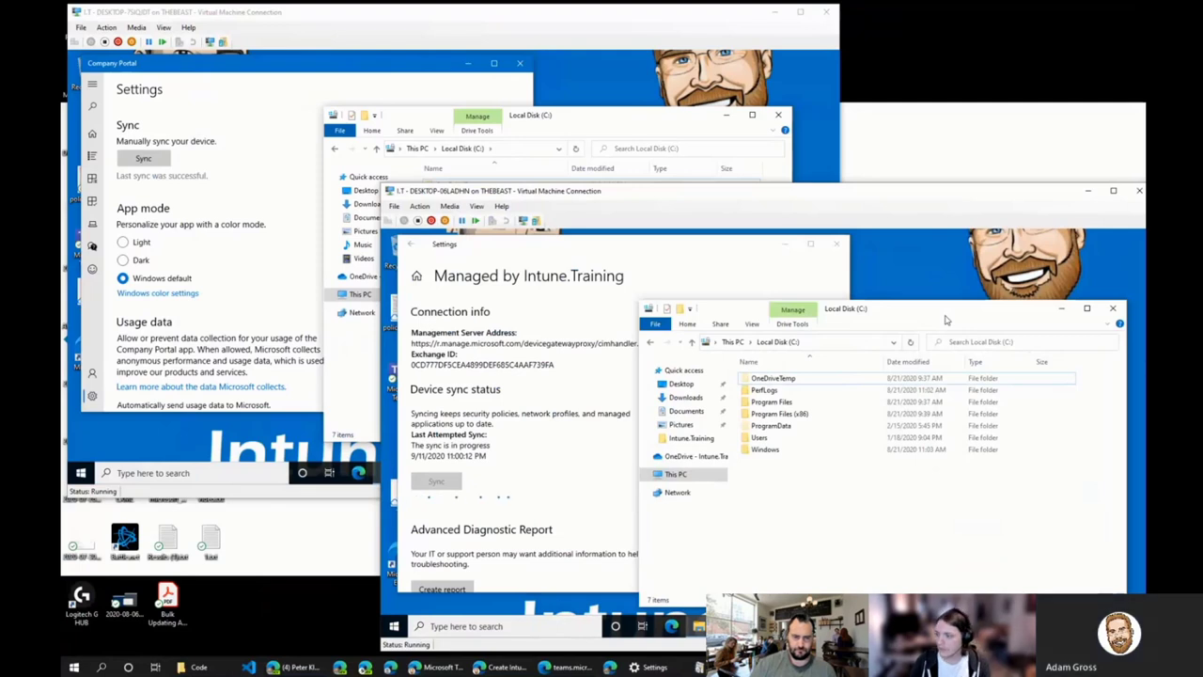
{"action": "left_click", "coordinate": [633, 128]}
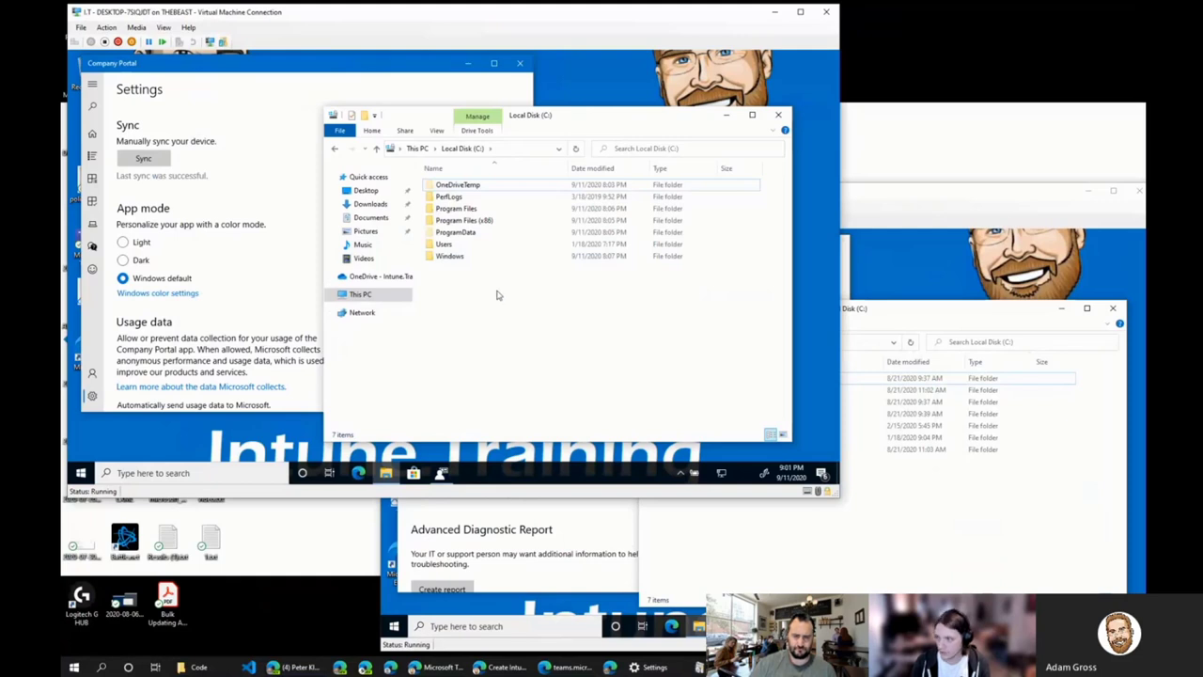
- Open the C:\Windows\IMECache folder on DESKTOP-7SIQJDT
{"action": "double_click", "coordinate": [459, 256]}
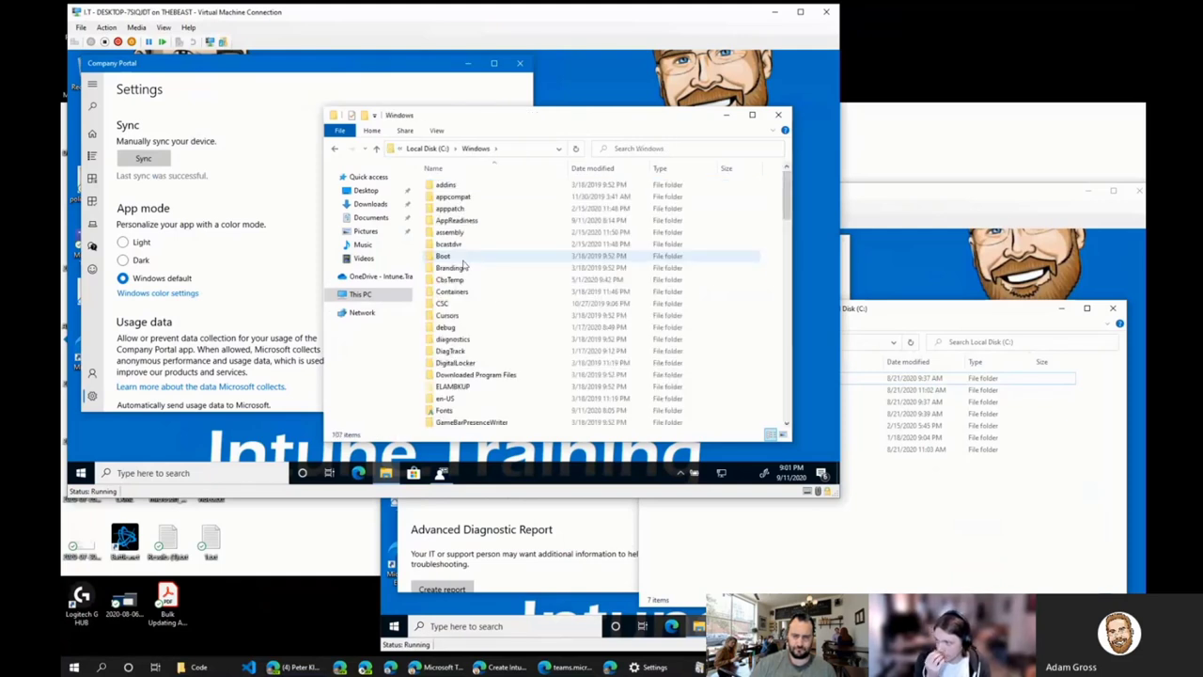
{"action": "scroll", "coordinate": [505, 318], "scroll_direction": "down", "scroll_amount": 5}
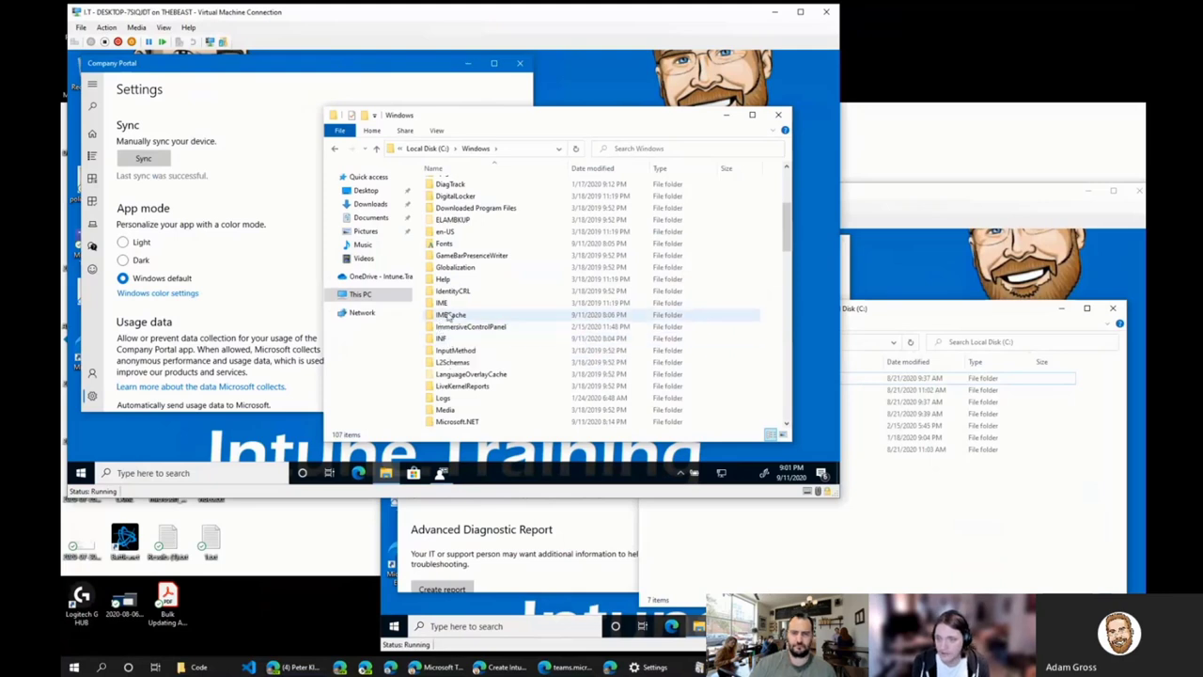
{"action": "double_click", "coordinate": [455, 315]}
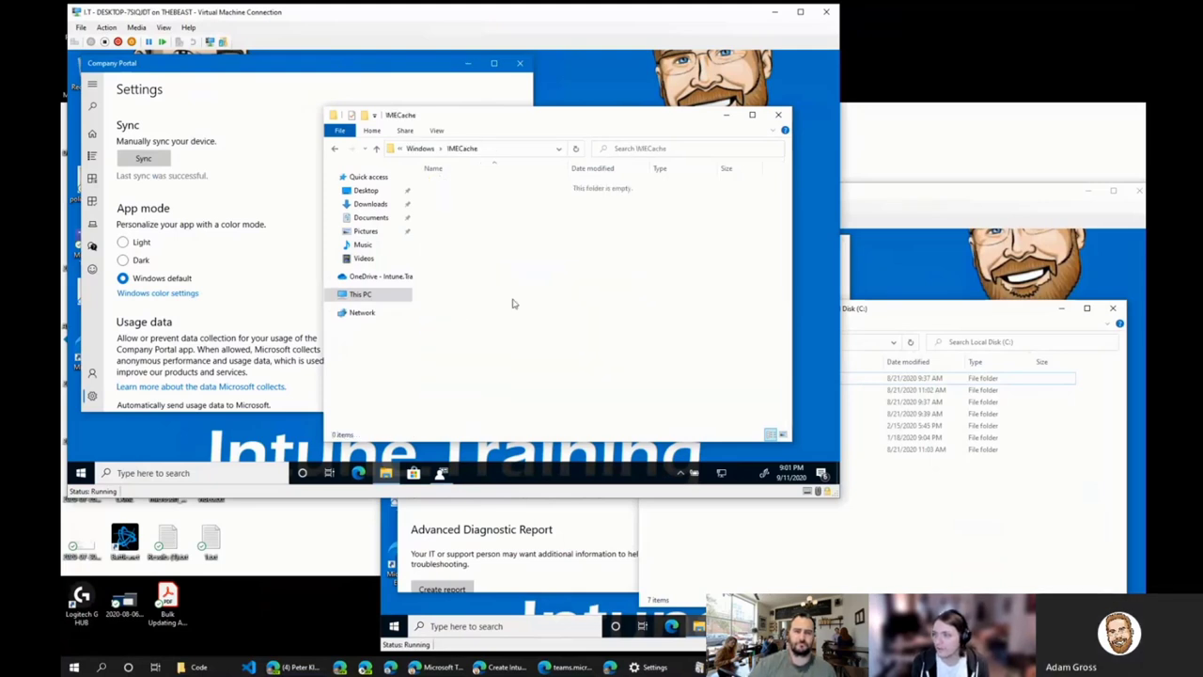
- Turn off Hide protected operating system files in File Explorer's folder options on DESKTOP-7SIQJDT and accept the change
{"action": "left_click", "coordinate": [436, 131]}
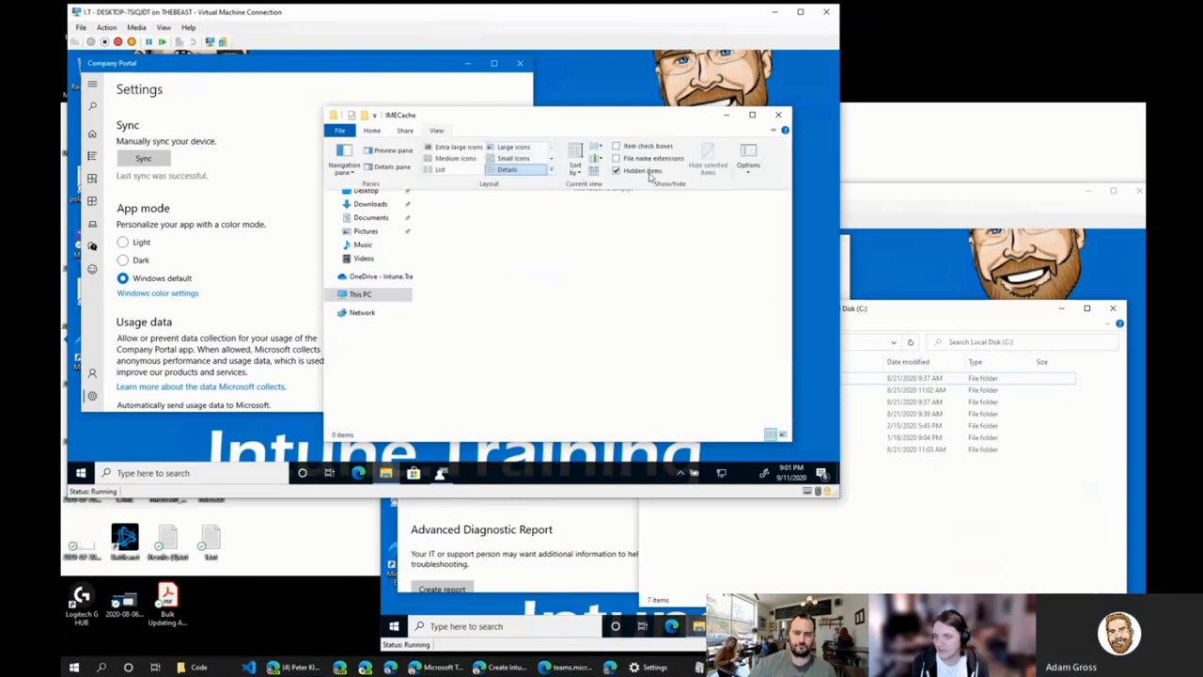
{"action": "left_click", "coordinate": [747, 166]}
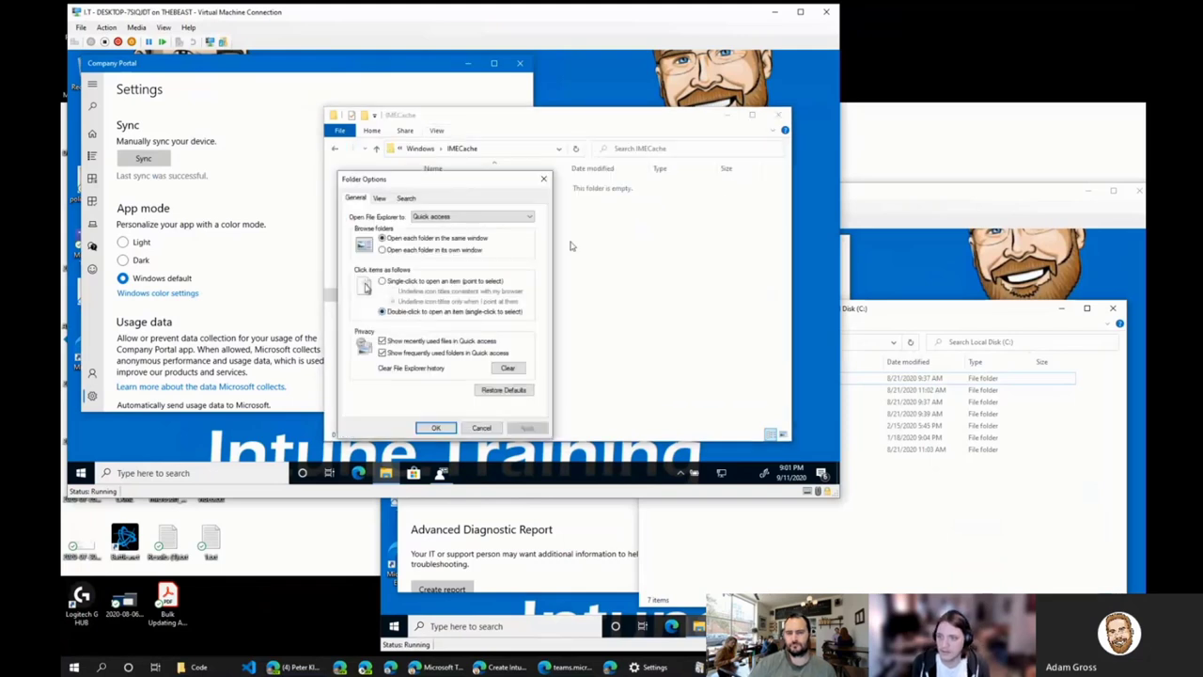
{"action": "left_click", "coordinate": [378, 197]}
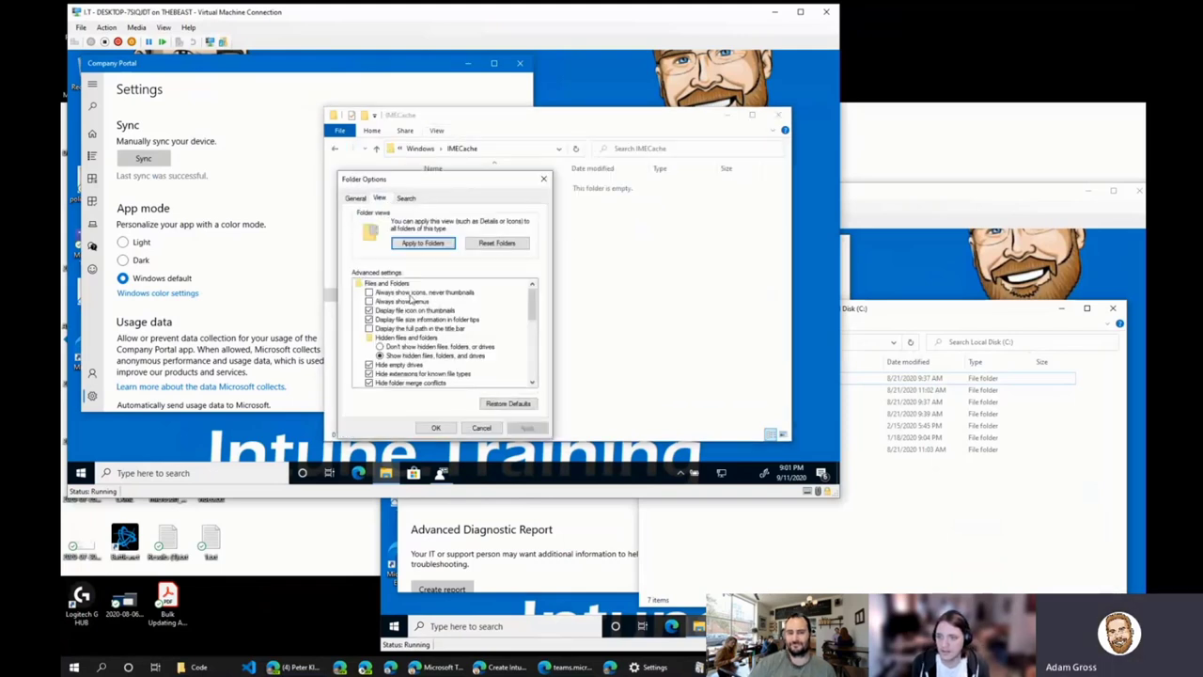
{"action": "scroll", "coordinate": [404, 369], "scroll_direction": "down", "scroll_amount": 1}
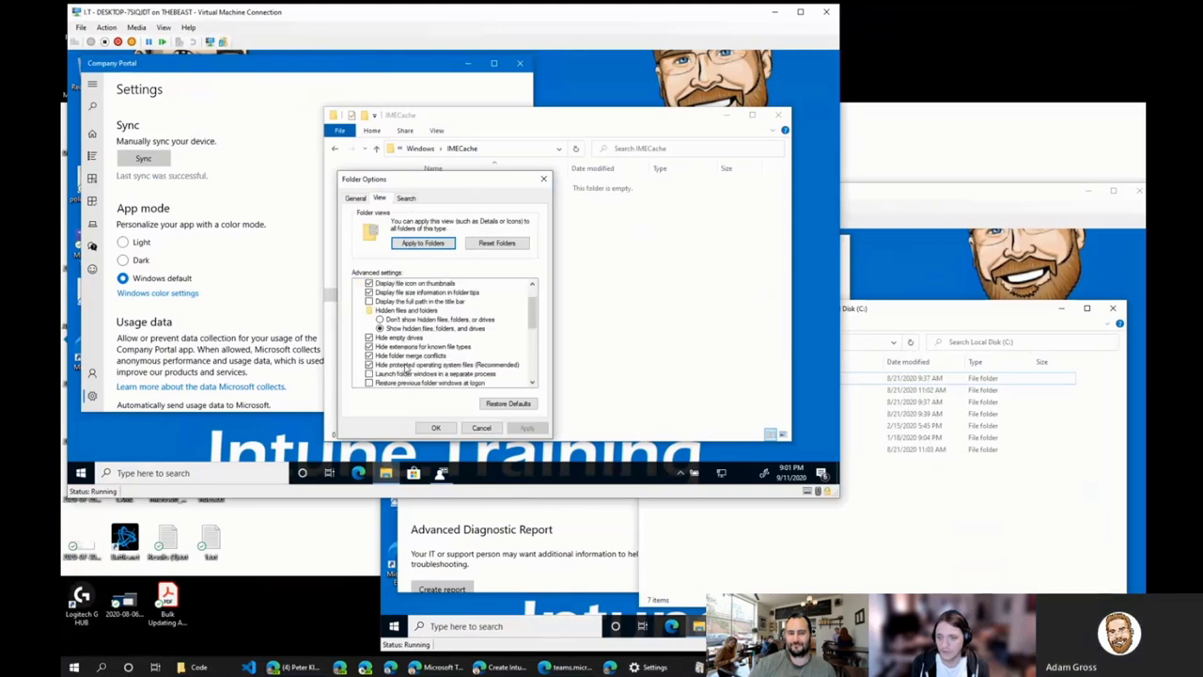
{"action": "left_click", "coordinate": [407, 367]}
{"action": "left_click", "coordinate": [538, 277]}
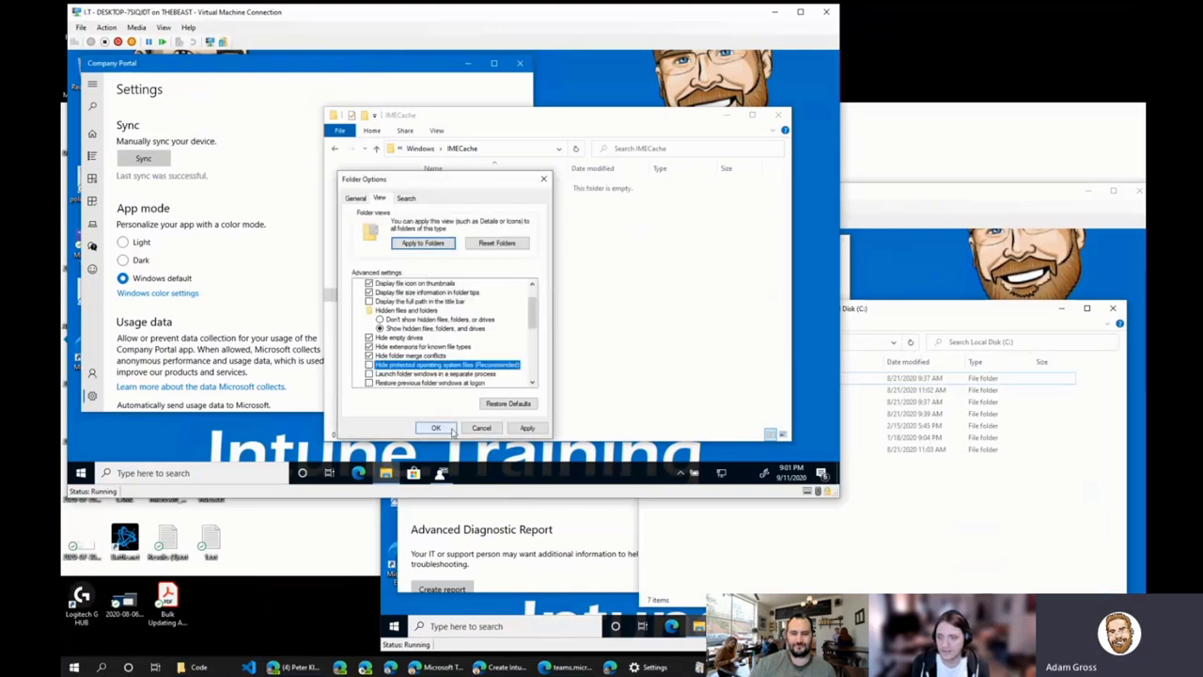
{"action": "left_click", "coordinate": [437, 428]}
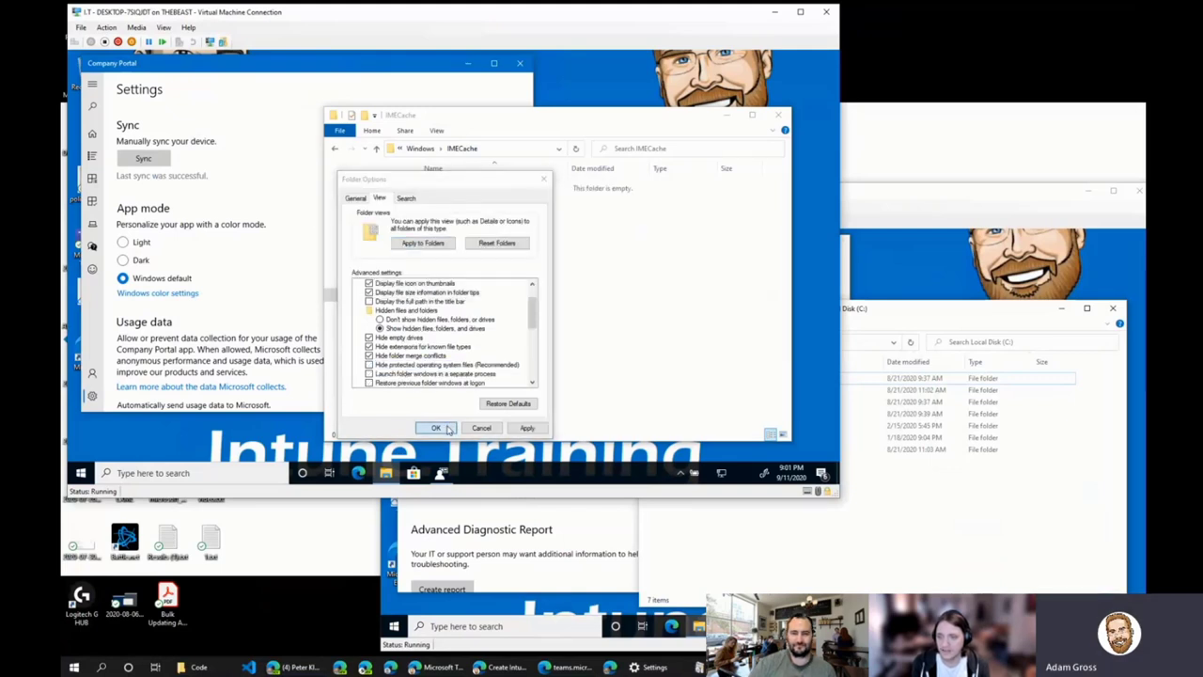
- Run winver on DESKTOP-7SIQJDT to check its Windows version
{"action": "left_click", "coordinate": [147, 473]}
{"action": "type", "text": "winver"}
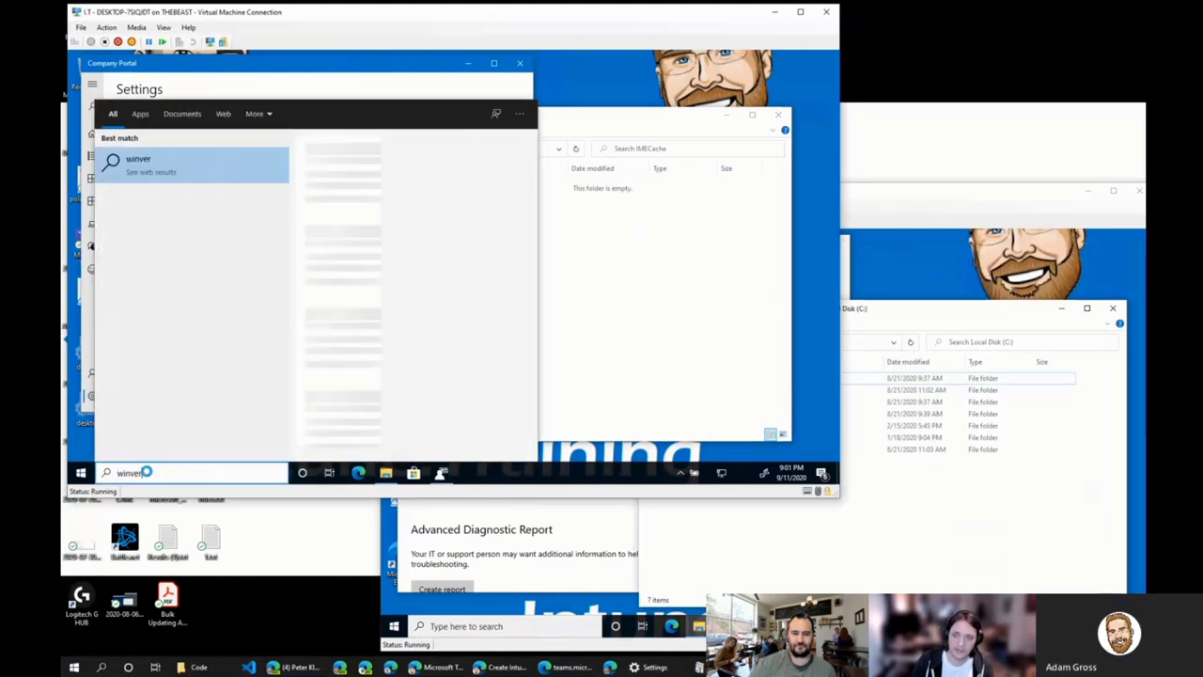
{"action": "key", "text": "Return"}
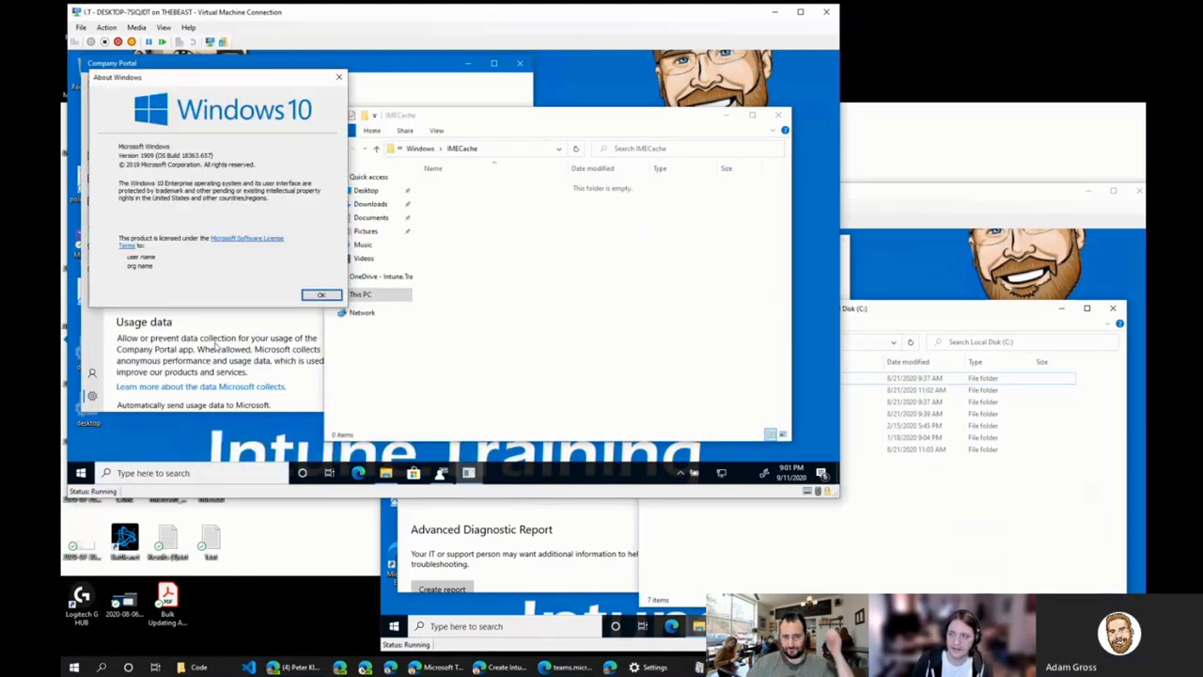
- Run winver on DESKTOP-06LADHN to check its Windows version, and close the About Windows dialog
{"action": "left_click", "coordinate": [470, 622]}
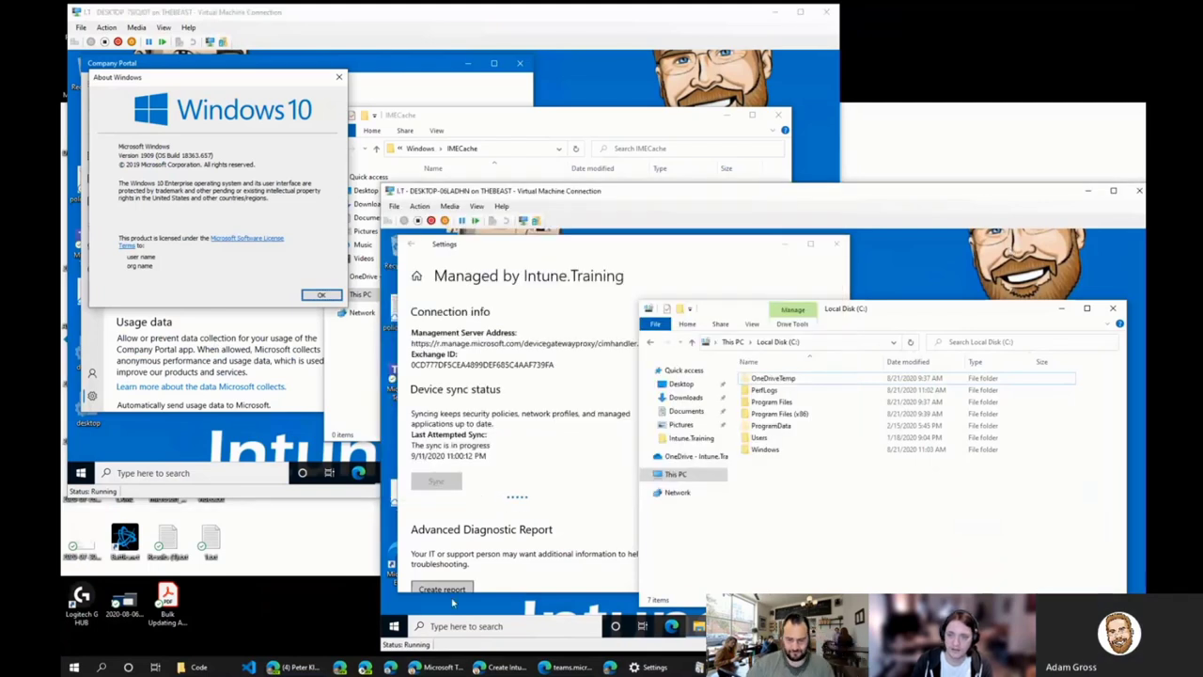
{"action": "left_click", "coordinate": [473, 624]}
{"action": "type", "text": "winver"}
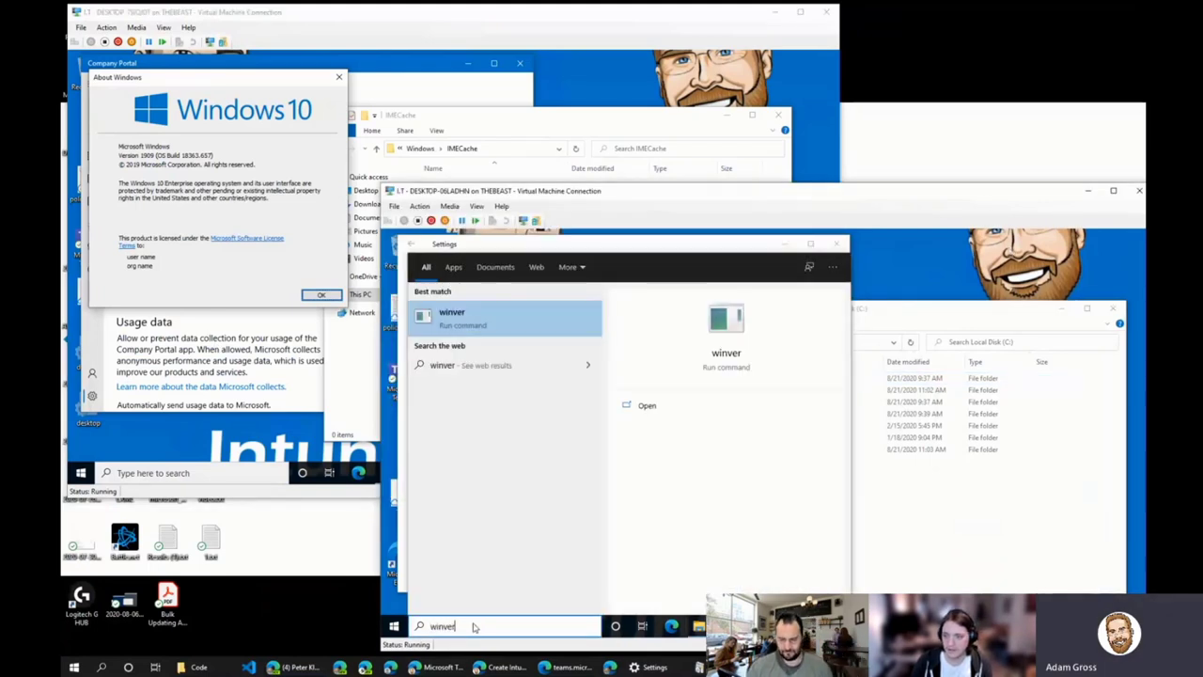
{"action": "key", "text": "Return"}
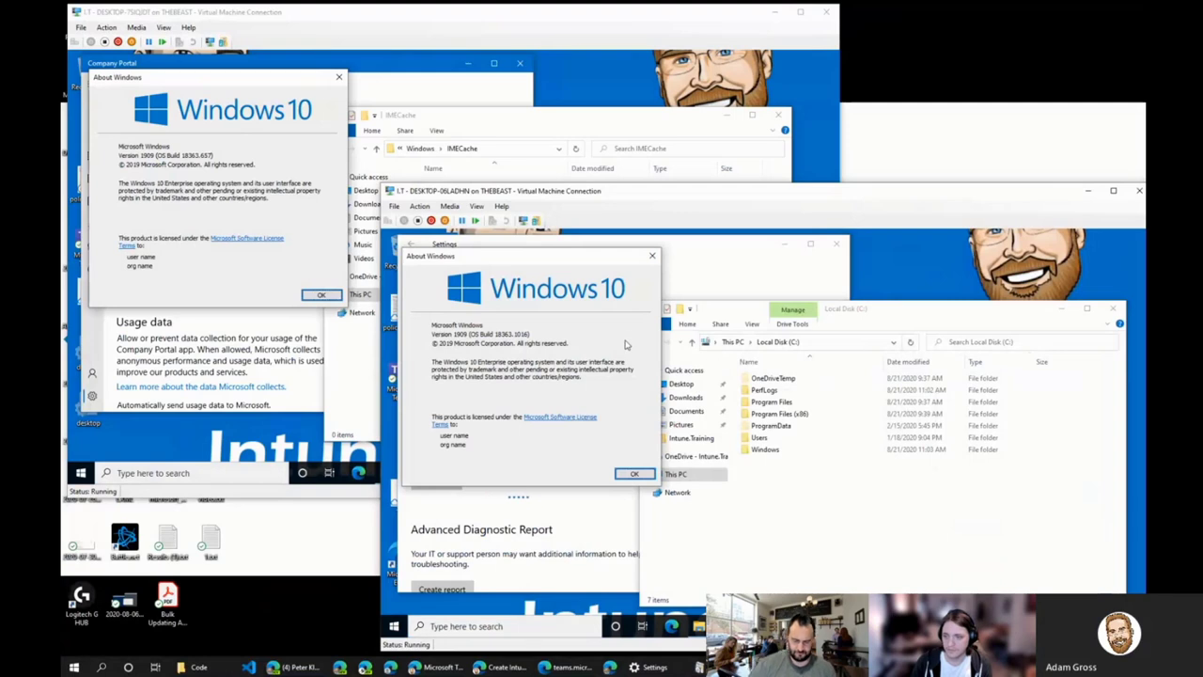
{"action": "left_click", "coordinate": [651, 254]}
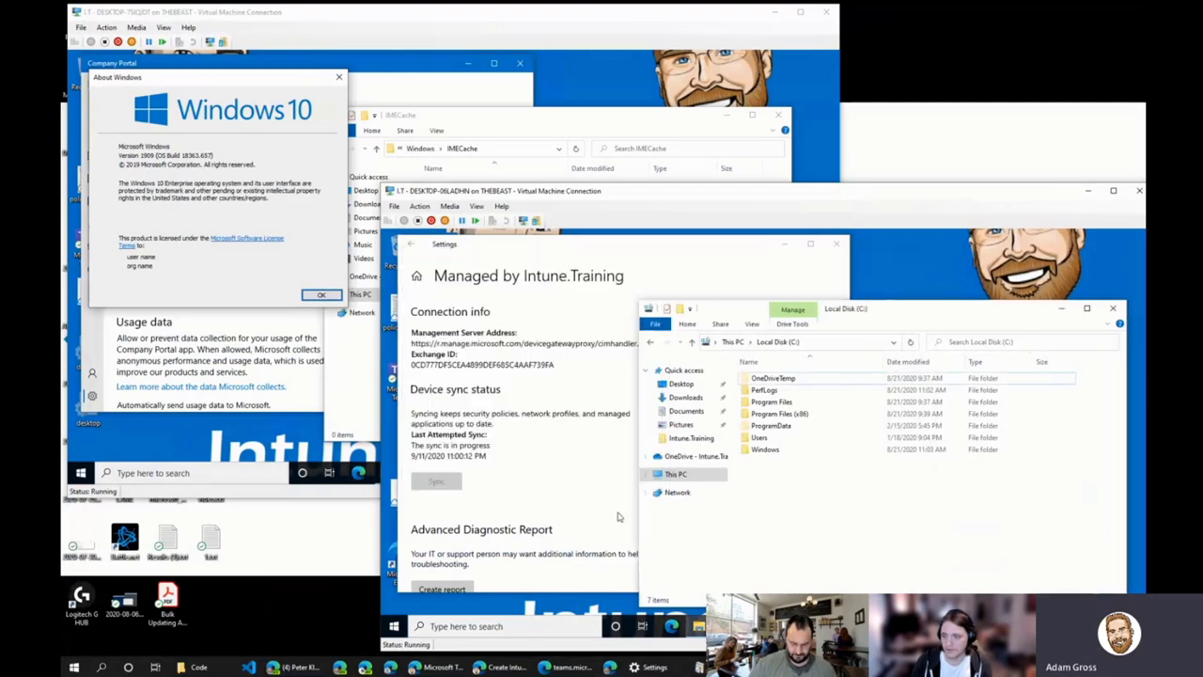
- Close the About Windows dialog on DESKTOP-7SIQJDT and start another device sync in its Company Portal
{"action": "left_click", "coordinate": [340, 78]}
{"action": "left_click", "coordinate": [340, 78]}
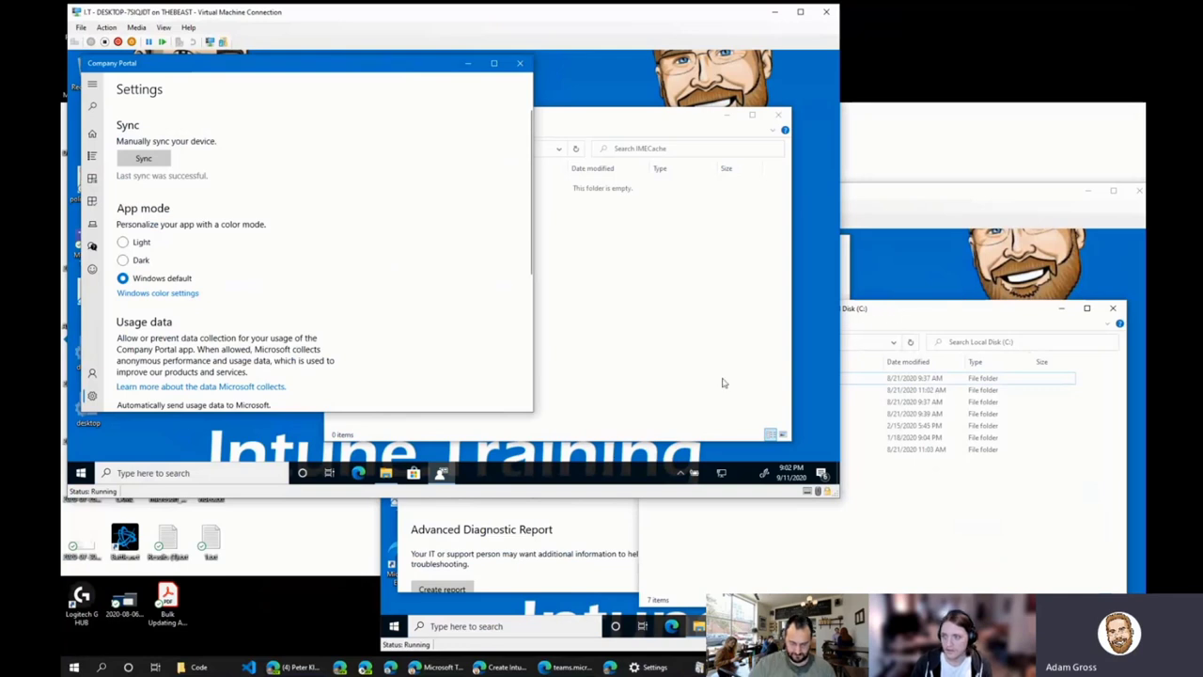
{"action": "left_click", "coordinate": [574, 511]}
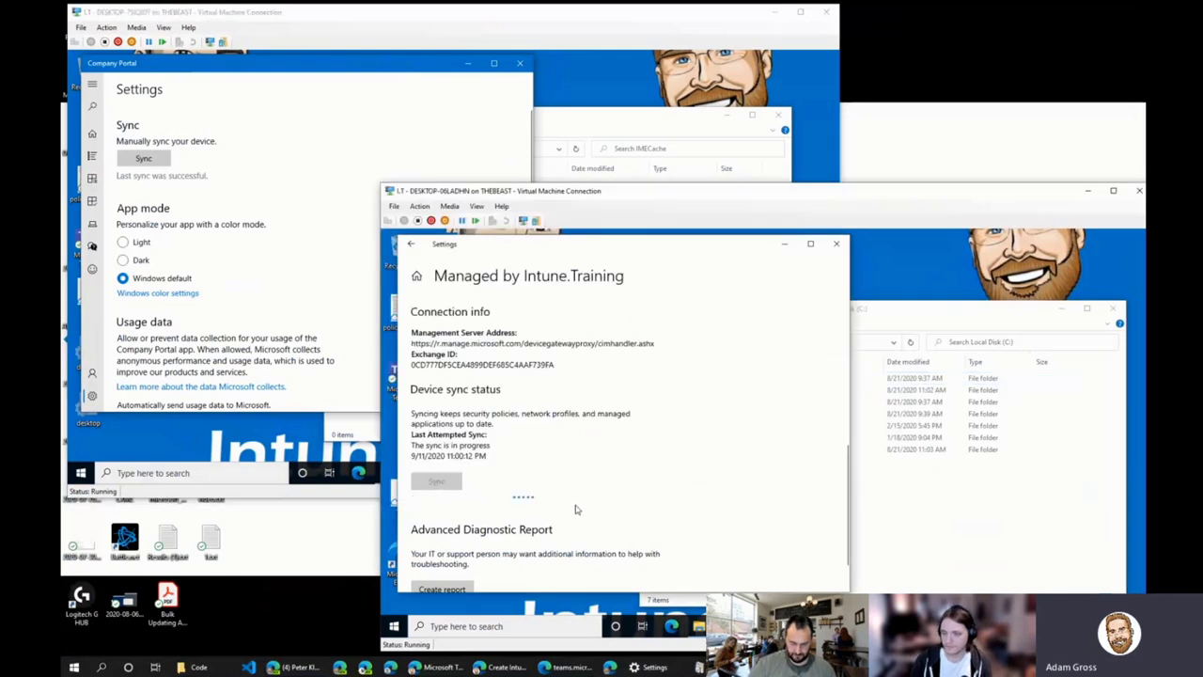
{"action": "left_click", "coordinate": [163, 158]}
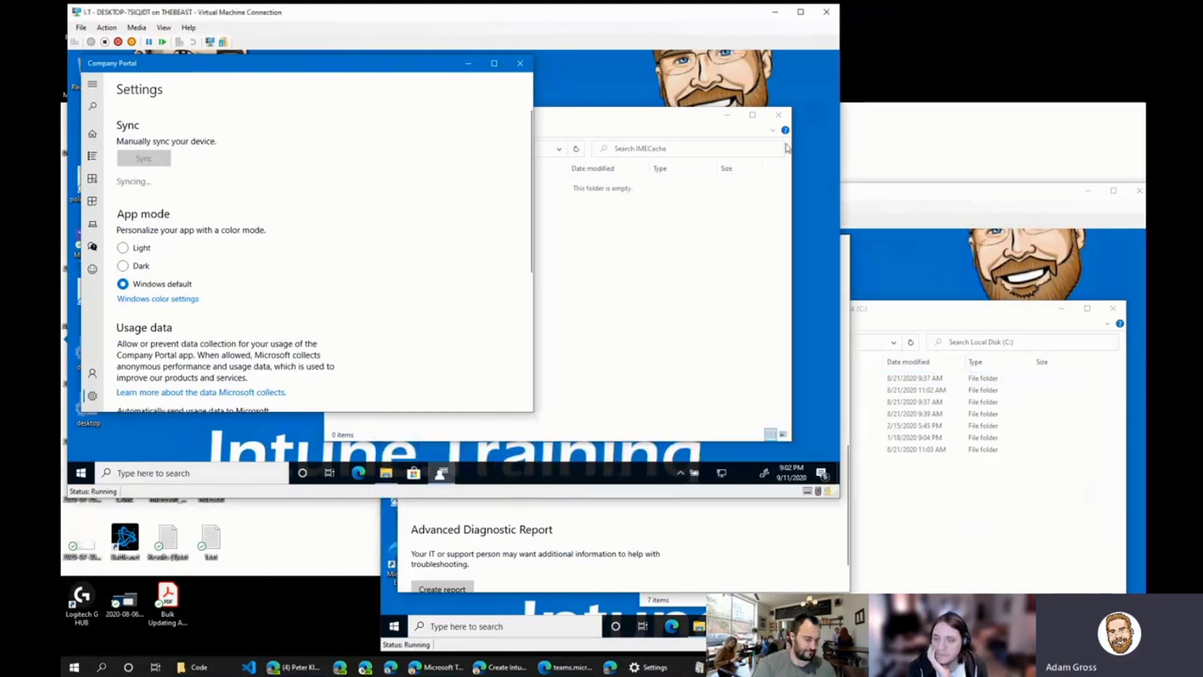
- Examine the managed policies, applications and device sync status on DESKTOP-06LADHN, also checking the Company Portal sync on DESKTOP-7SIQJDT
{"action": "left_click", "coordinate": [980, 203]}
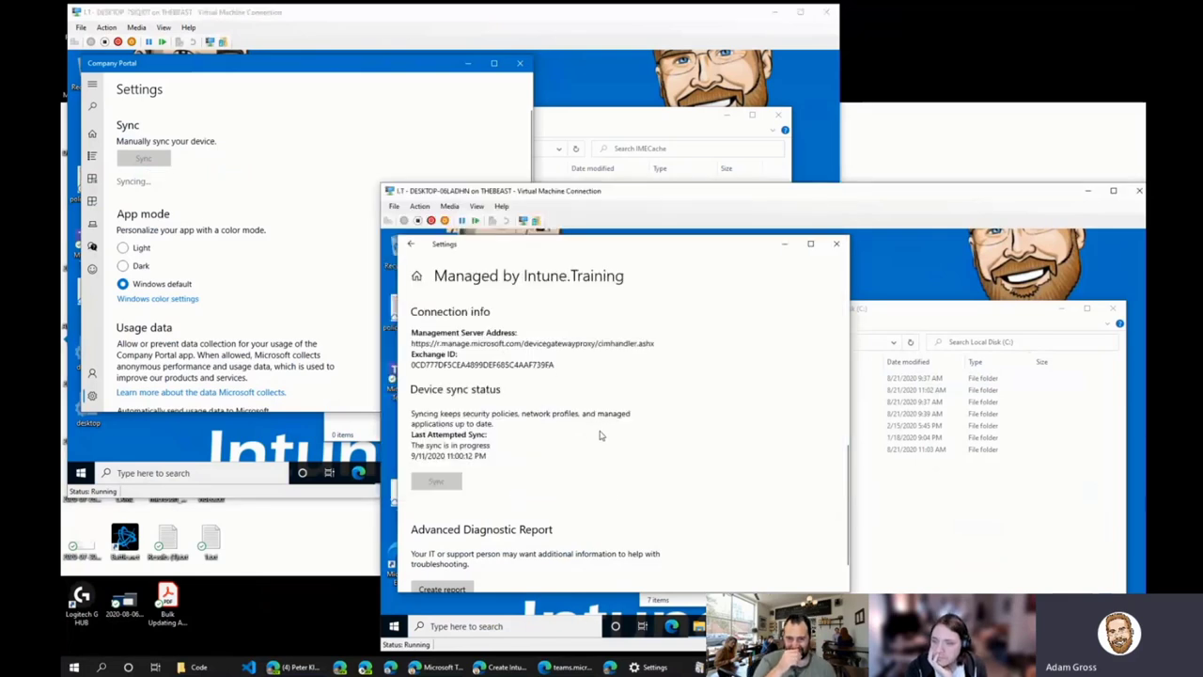
{"action": "scroll", "coordinate": [600, 432], "scroll_direction": "up", "scroll_amount": 4}
{"action": "scroll", "coordinate": [600, 433], "scroll_direction": "up", "scroll_amount": 2}
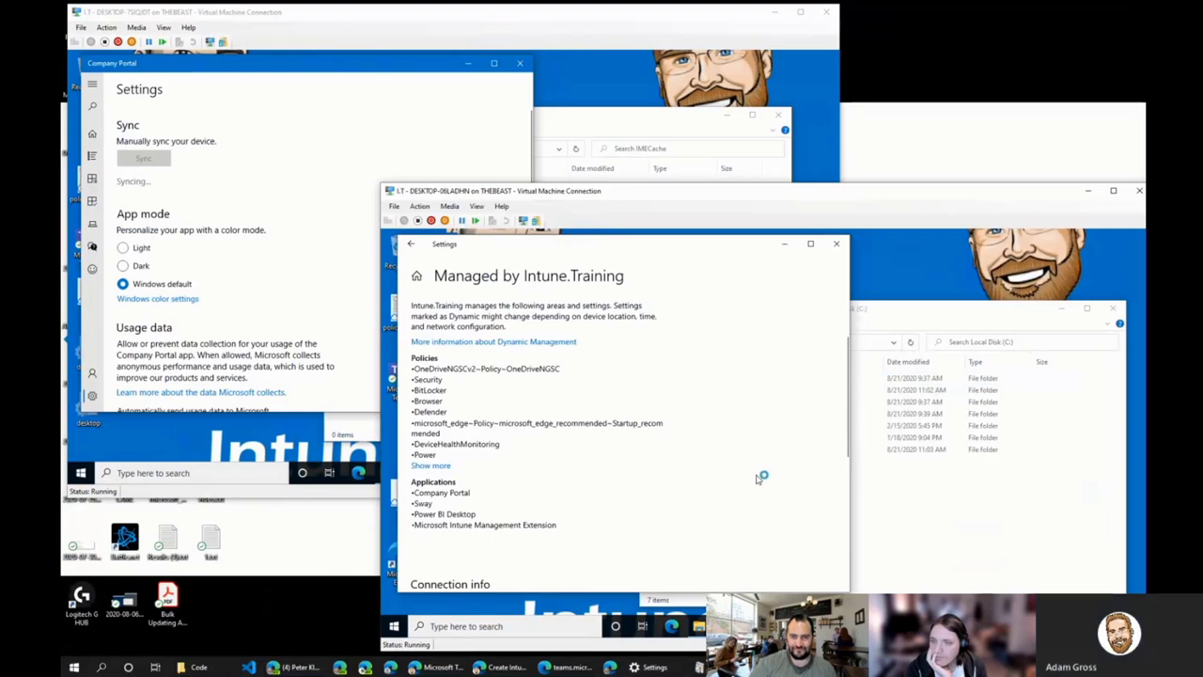
{"action": "scroll", "coordinate": [743, 475], "scroll_direction": "down", "scroll_amount": 4}
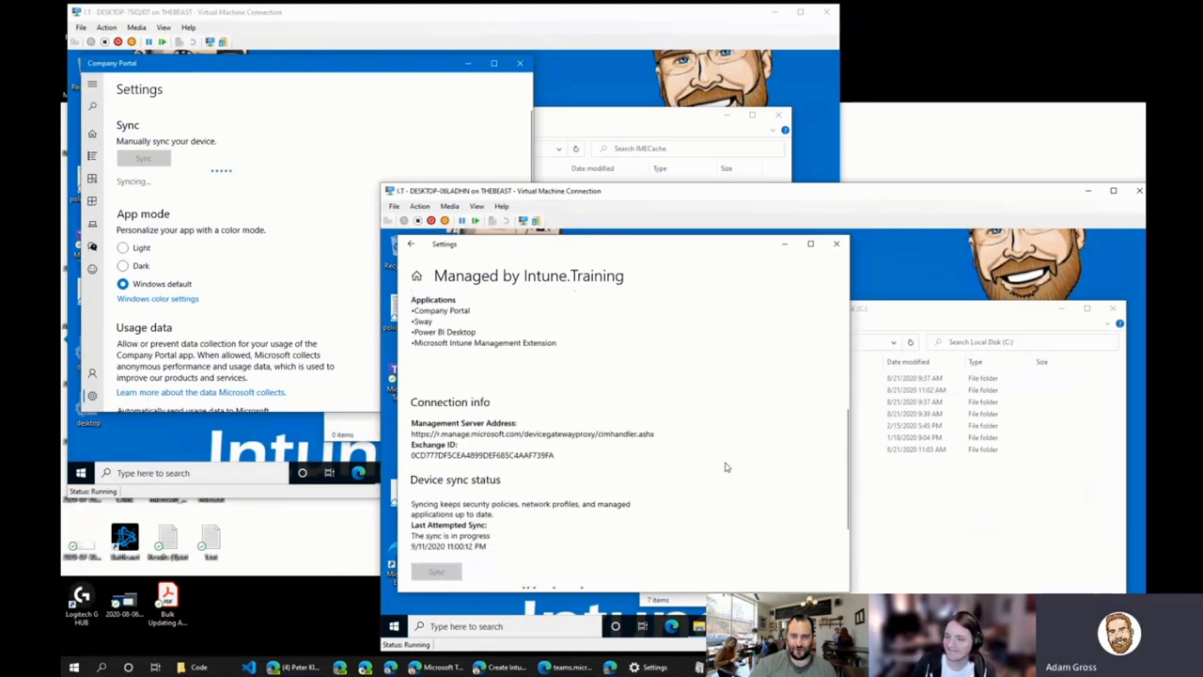
{"action": "scroll", "coordinate": [724, 465], "scroll_direction": "down", "scroll_amount": 2}
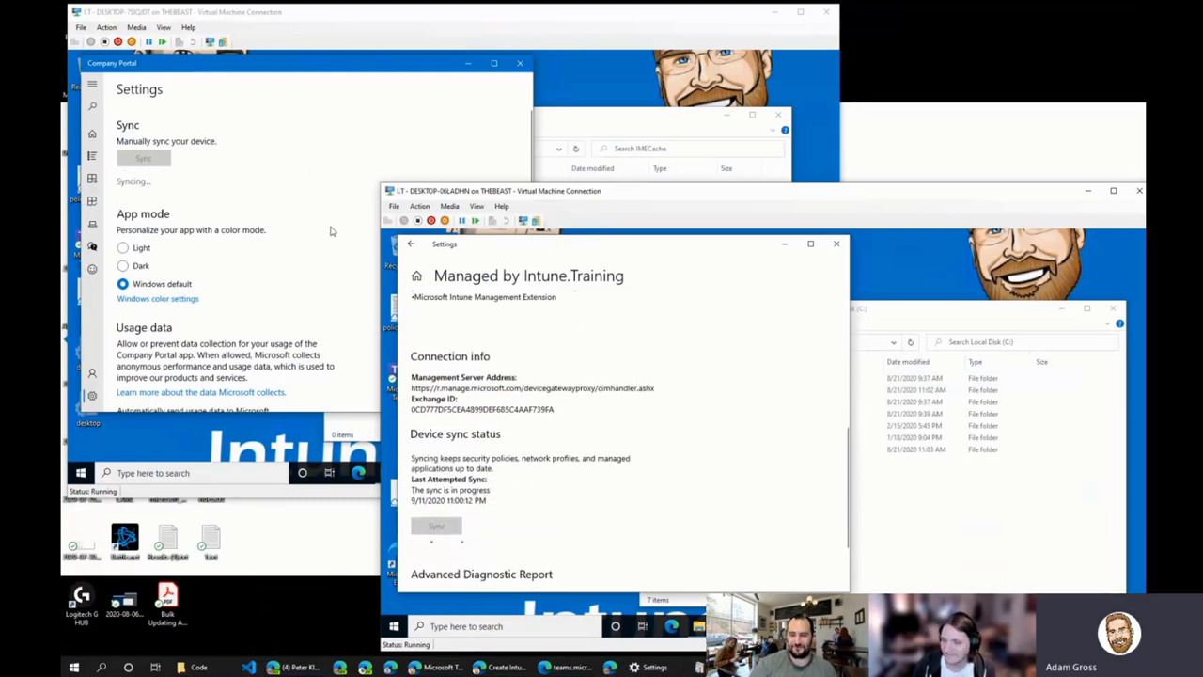
{"action": "left_click", "coordinate": [294, 89]}
{"action": "scroll", "coordinate": [325, 148], "scroll_direction": "down", "scroll_amount": 3}
{"action": "scroll", "coordinate": [326, 151], "scroll_direction": "up", "scroll_amount": 3}
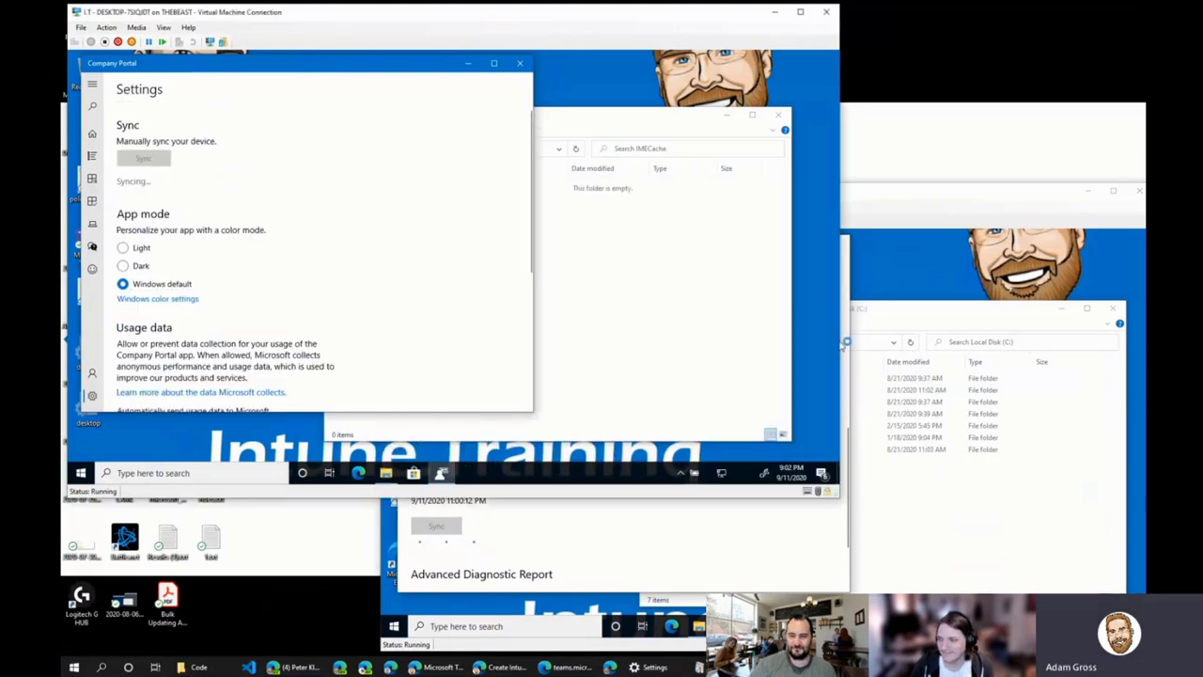
{"action": "left_click", "coordinate": [855, 194]}
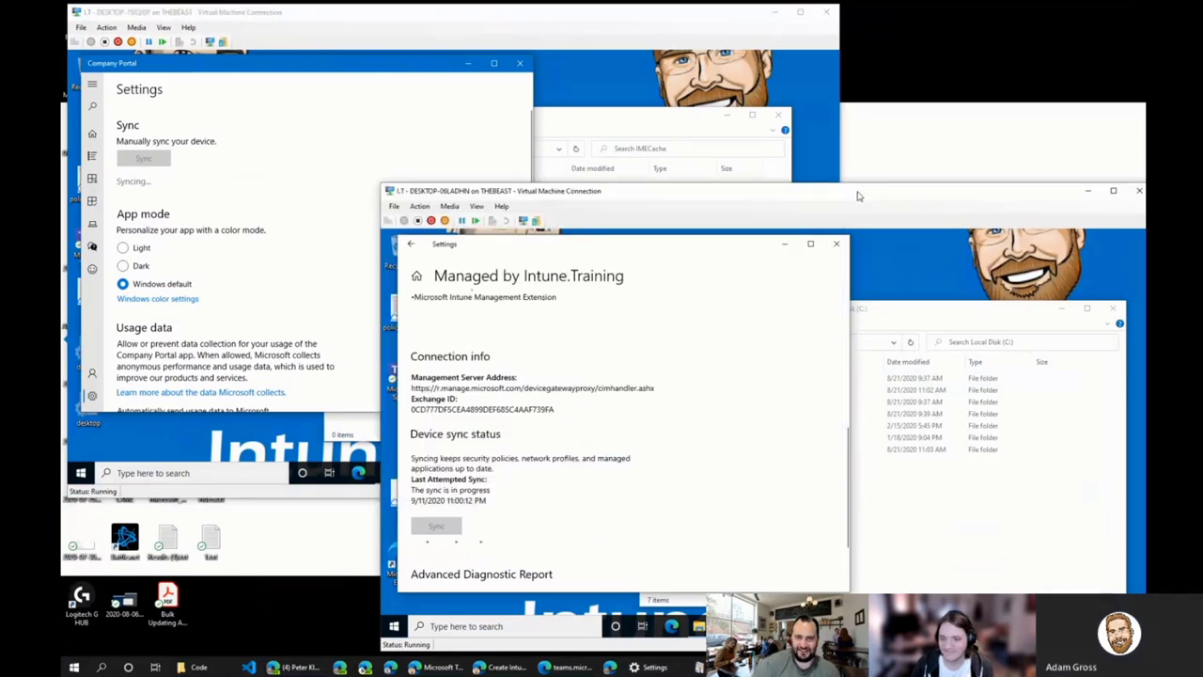
{"action": "scroll", "coordinate": [650, 342], "scroll_direction": "up", "scroll_amount": 2}
{"action": "scroll", "coordinate": [650, 342], "scroll_direction": "down", "scroll_amount": 2}
{"action": "scroll", "coordinate": [649, 342], "scroll_direction": "up", "scroll_amount": 2}
{"action": "scroll", "coordinate": [649, 342], "scroll_direction": "up", "scroll_amount": 2}
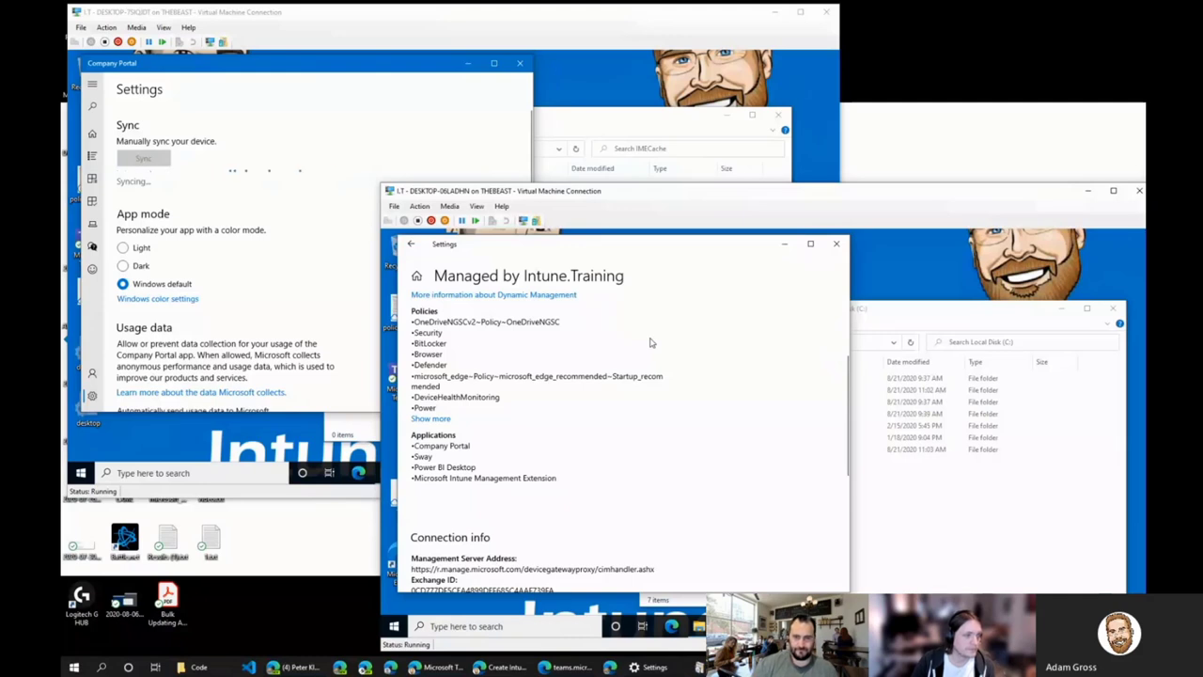
{"action": "scroll", "coordinate": [649, 342], "scroll_direction": "down", "scroll_amount": 5}
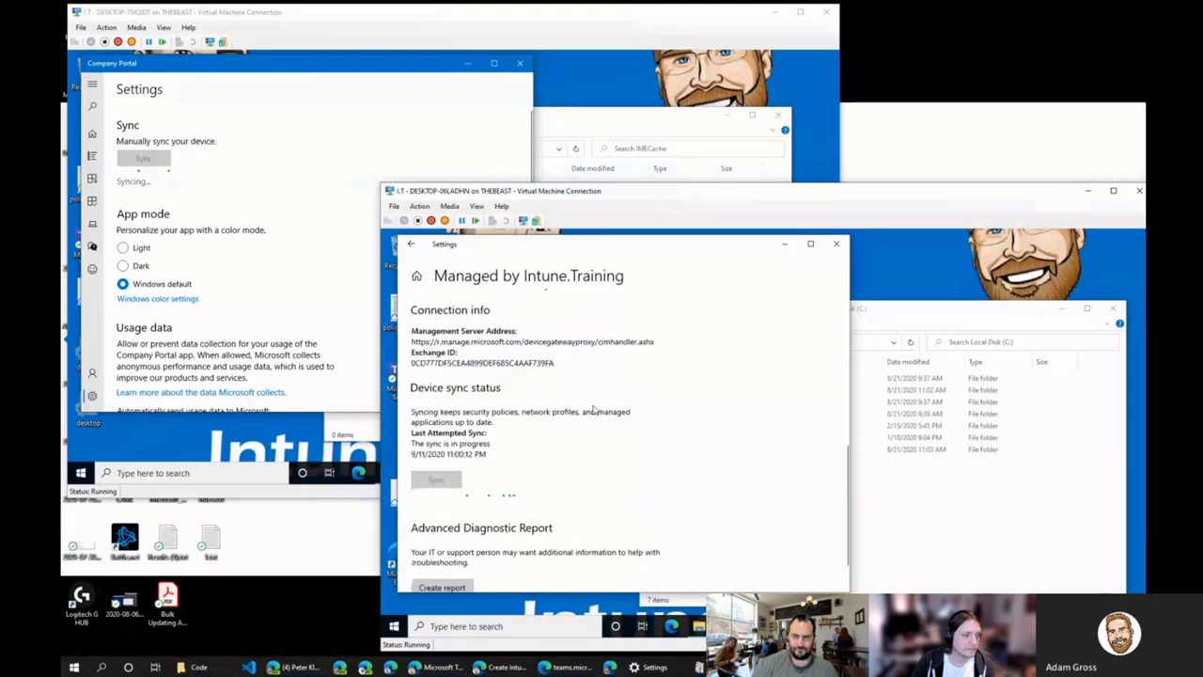
- Check the Company Portal settings and the IMECache folder on DESKTOP-7SIQJDT for the result of the sync
{"action": "left_click", "coordinate": [366, 81]}
{"action": "scroll", "coordinate": [330, 280], "scroll_direction": "down", "scroll_amount": 5}
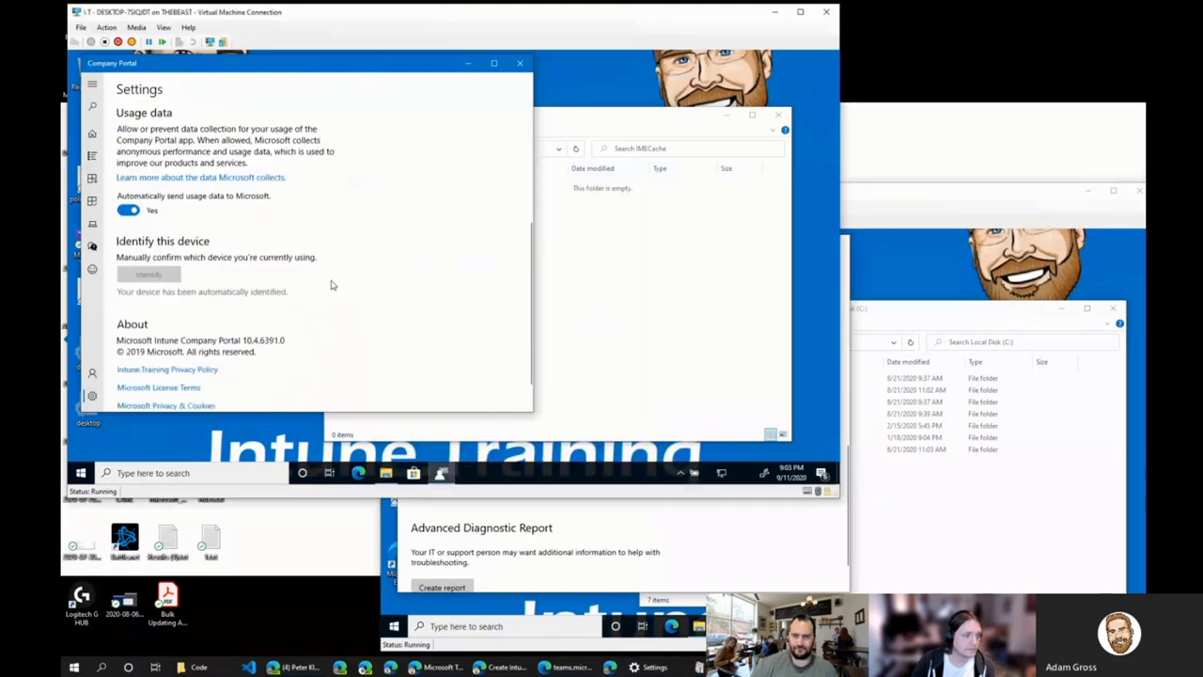
{"action": "scroll", "coordinate": [330, 282], "scroll_direction": "up", "scroll_amount": 5}
{"action": "left_click", "coordinate": [725, 341]}
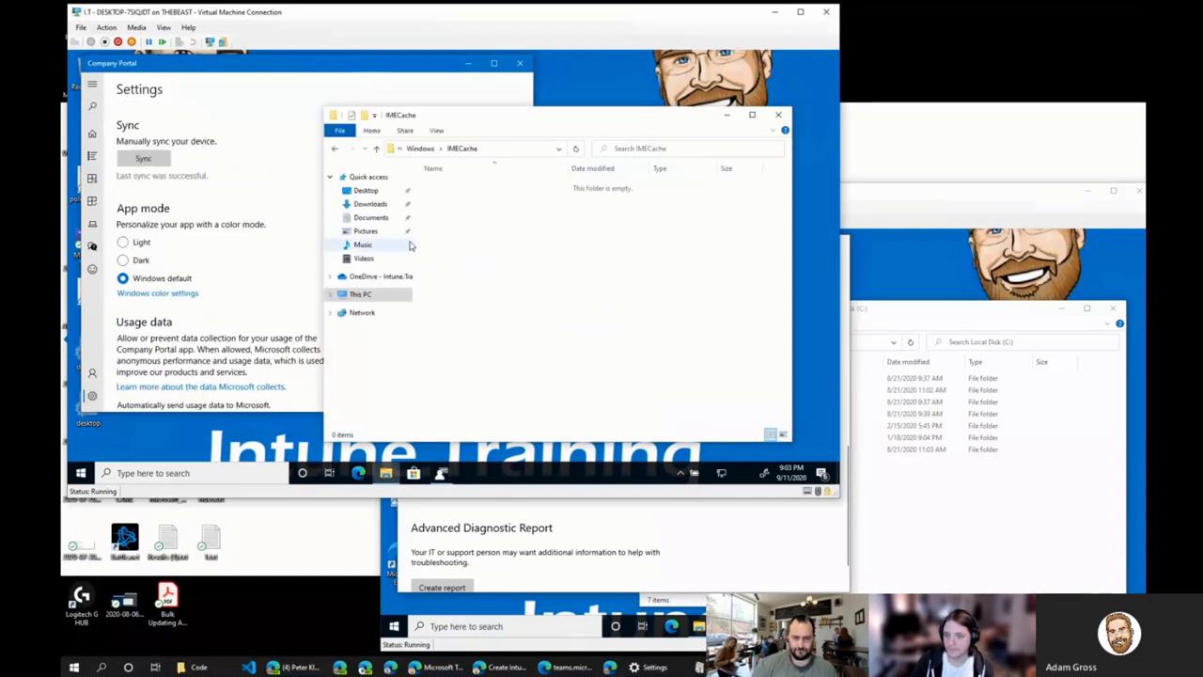
{"action": "left_click", "coordinate": [234, 87]}
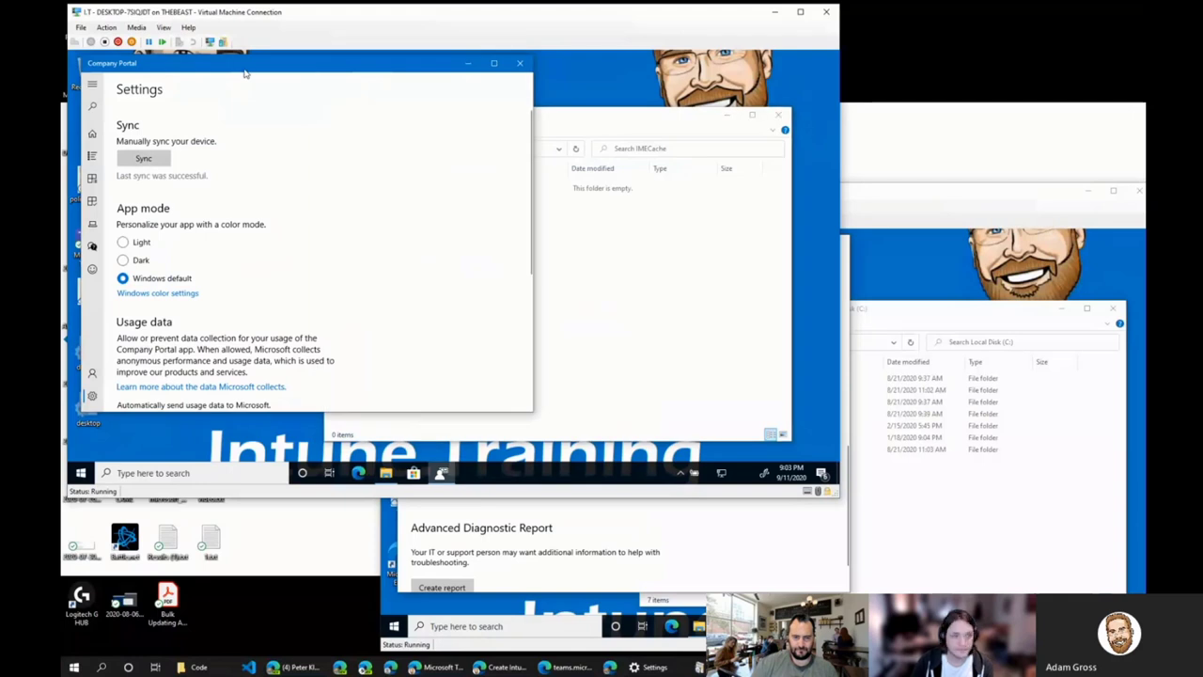
- Open the C:\Windows\IMECache folder on DESKTOP-06LADHN and recheck that machine's device sync status
{"action": "left_click", "coordinate": [958, 526]}
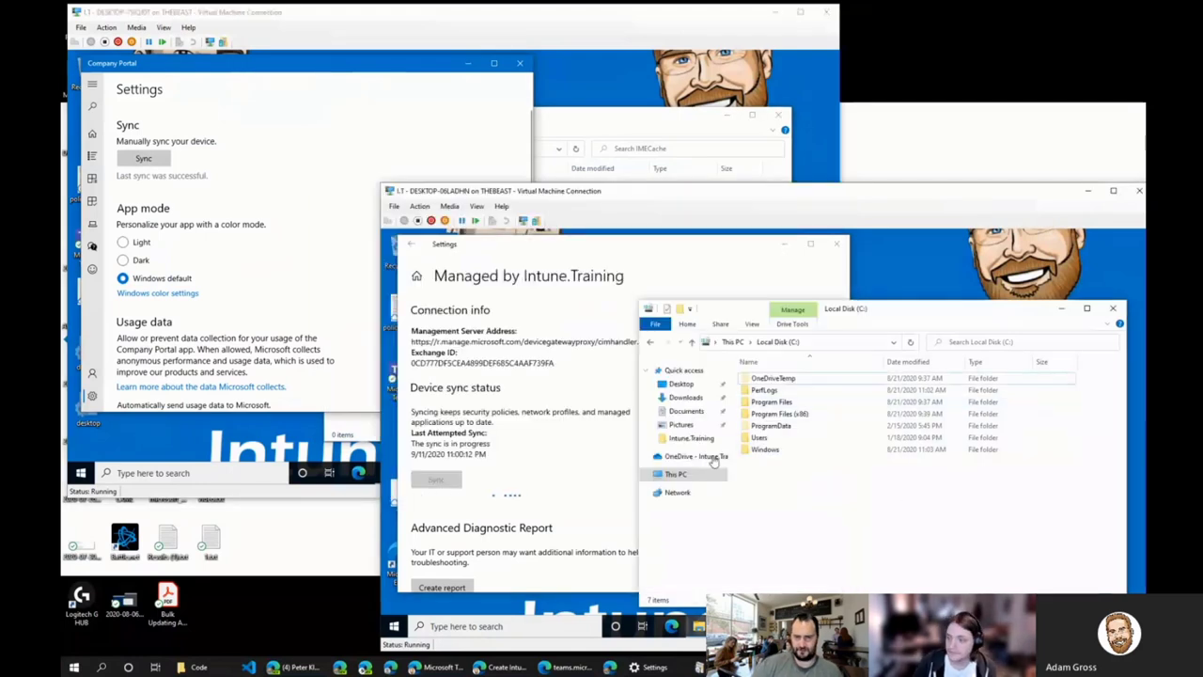
{"action": "left_click", "coordinate": [765, 451]}
{"action": "double_click", "coordinate": [766, 451]}
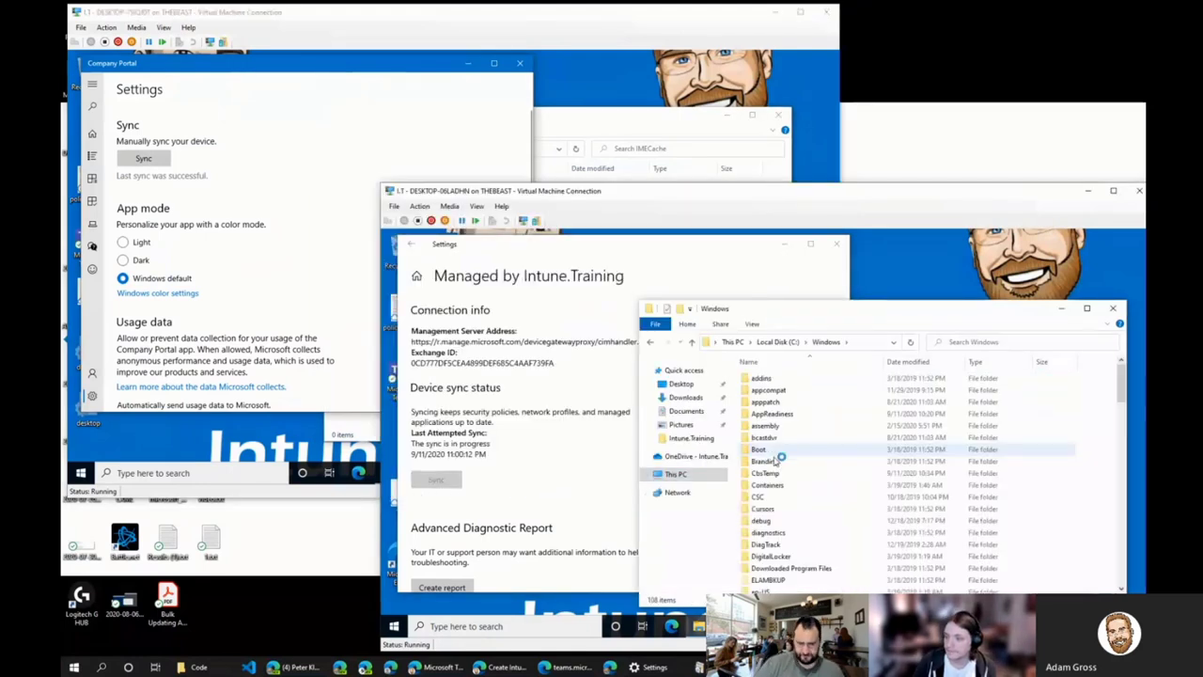
{"action": "scroll", "coordinate": [779, 516], "scroll_direction": "down", "scroll_amount": 5}
{"action": "double_click", "coordinate": [767, 504]}
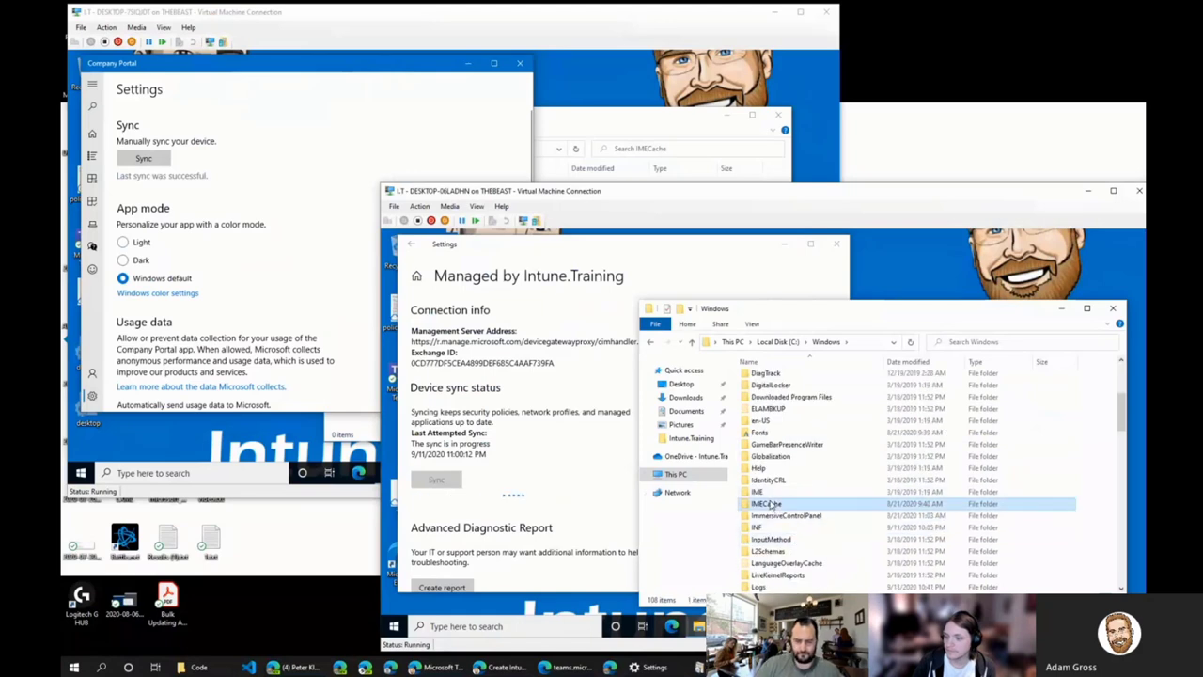
{"action": "left_click", "coordinate": [659, 257]}
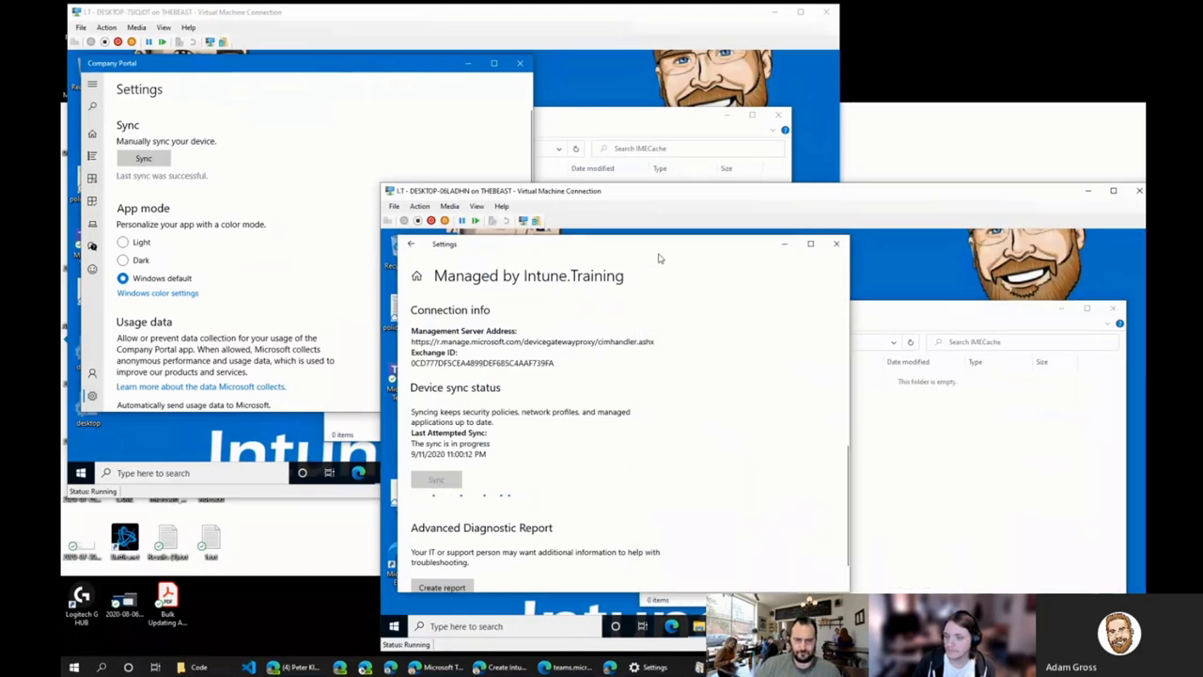
- Restart the DESKTOP-7SIQJDT virtual machine from within Windows
{"action": "left_click", "coordinate": [352, 68]}
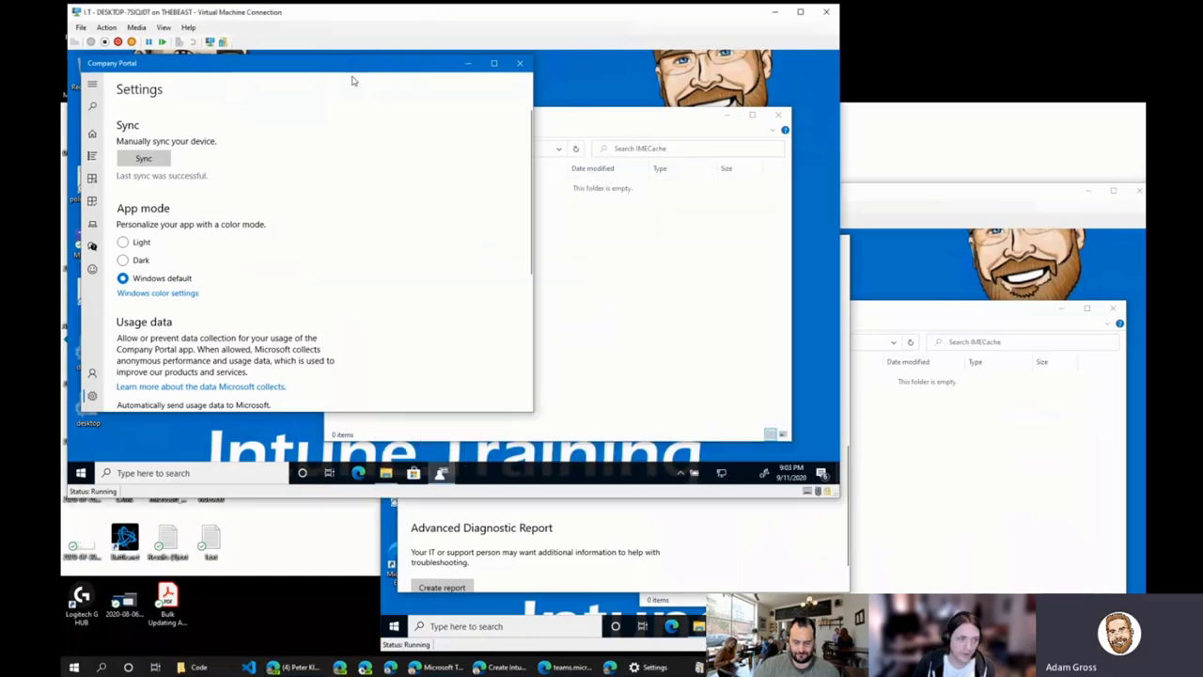
{"action": "left_click", "coordinate": [81, 473]}
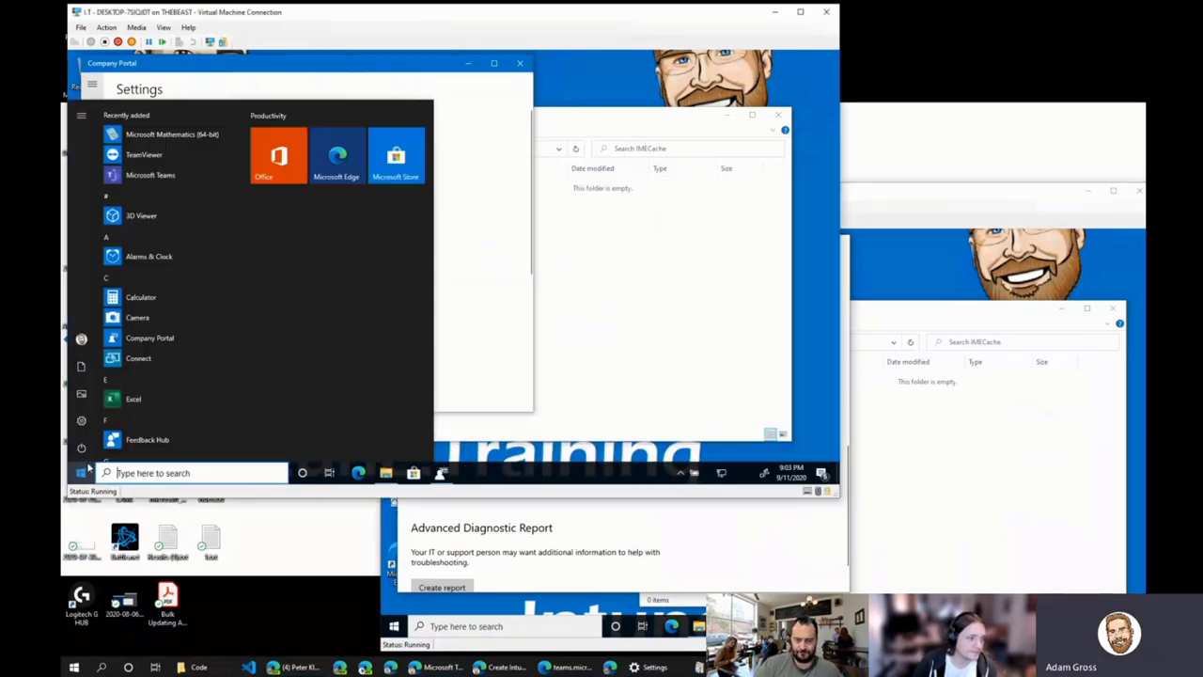
{"action": "left_click", "coordinate": [81, 449]}
{"action": "left_click", "coordinate": [99, 419]}
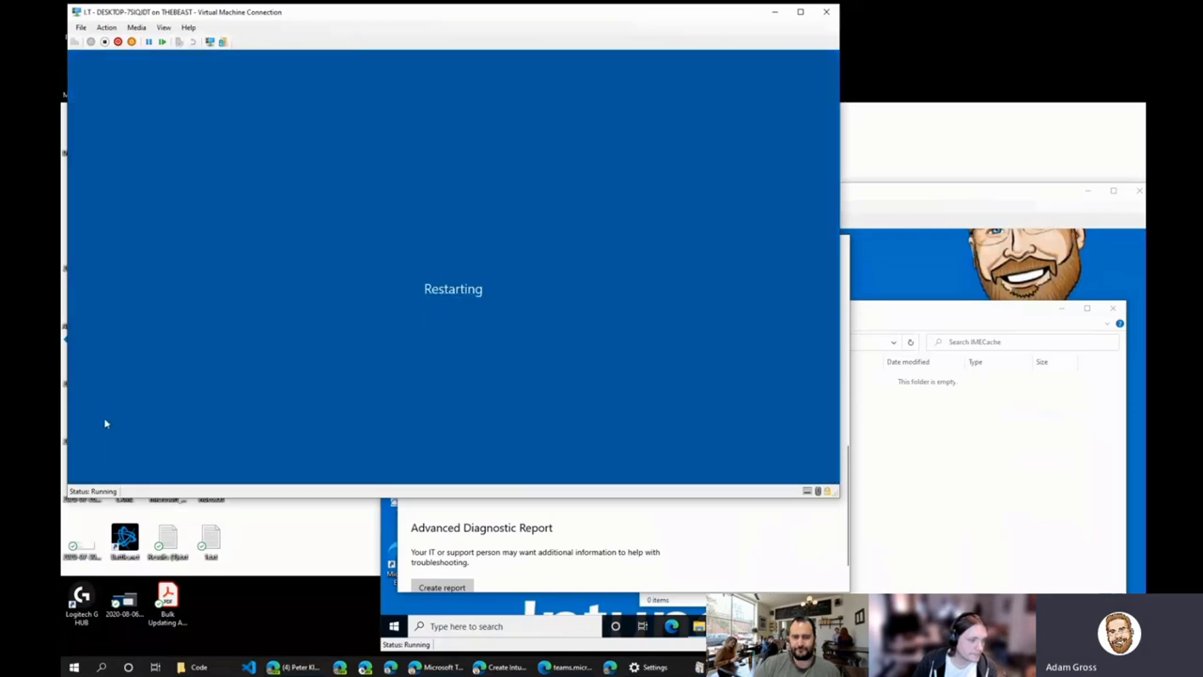
- Hide the desktop icons on the host computer
{"action": "left_click", "coordinate": [831, 549]}
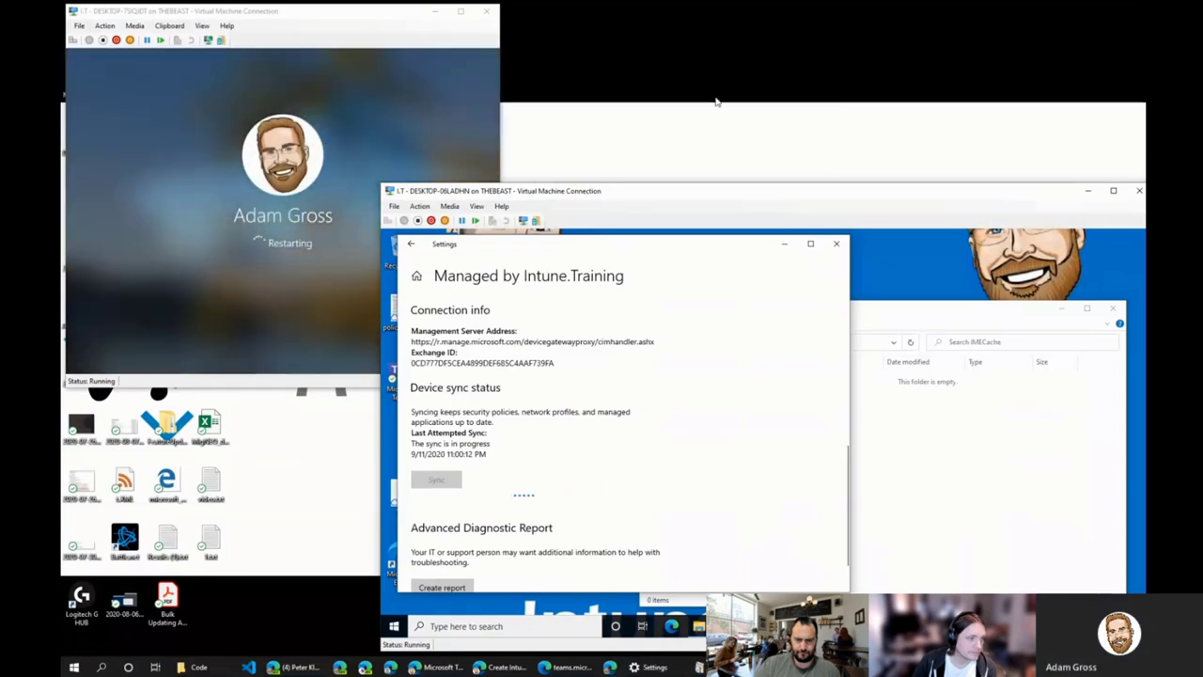
{"action": "right_click", "coordinate": [742, 69]}
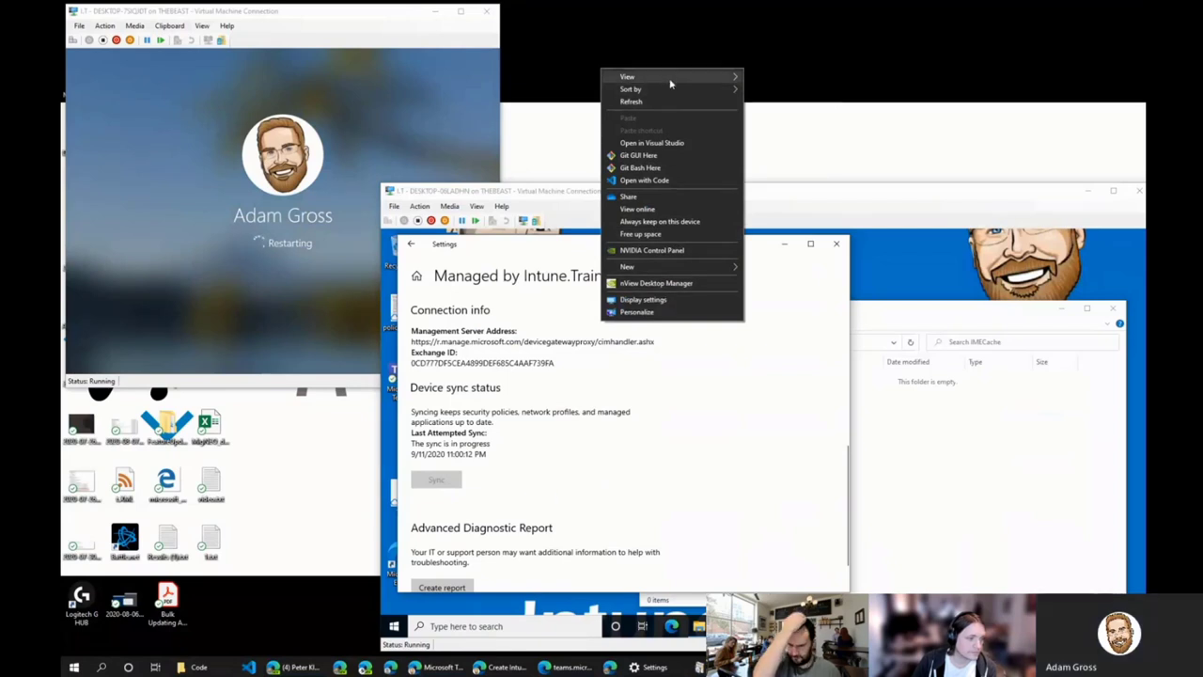
{"action": "mouse_move", "coordinate": [671, 77]}
{"action": "left_click", "coordinate": [800, 151]}
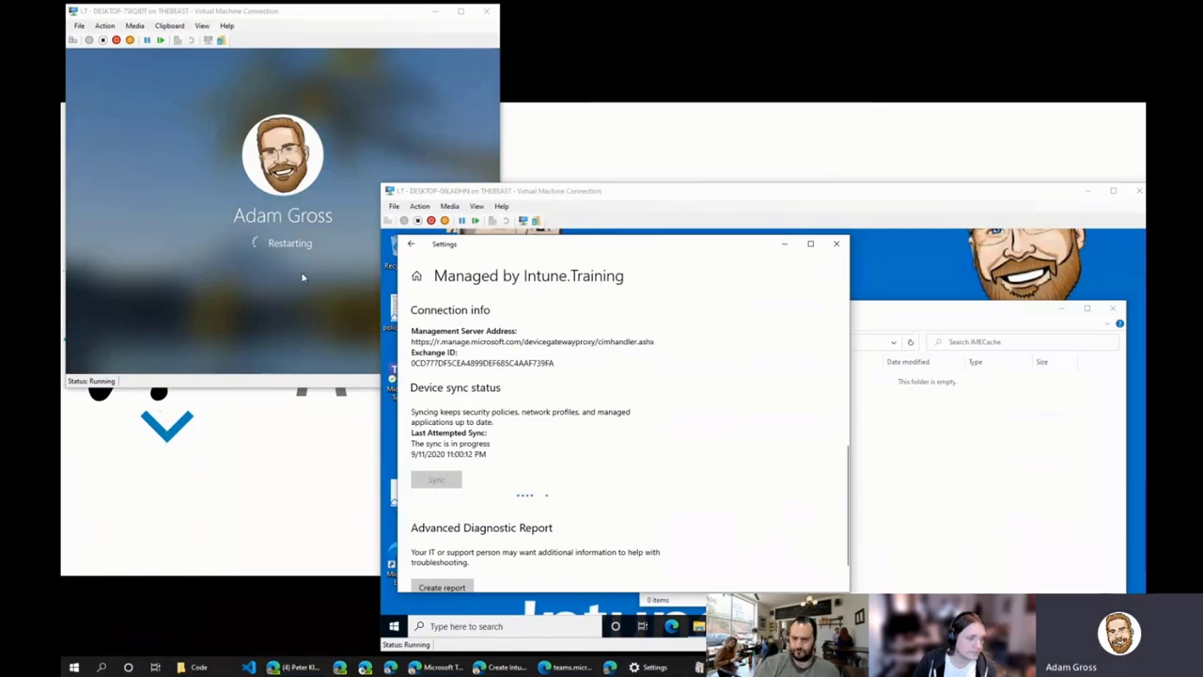
- Turn off the enhanced session for the DESKTOP-06LADHN virtual machine connection
{"action": "left_click", "coordinate": [357, 6]}
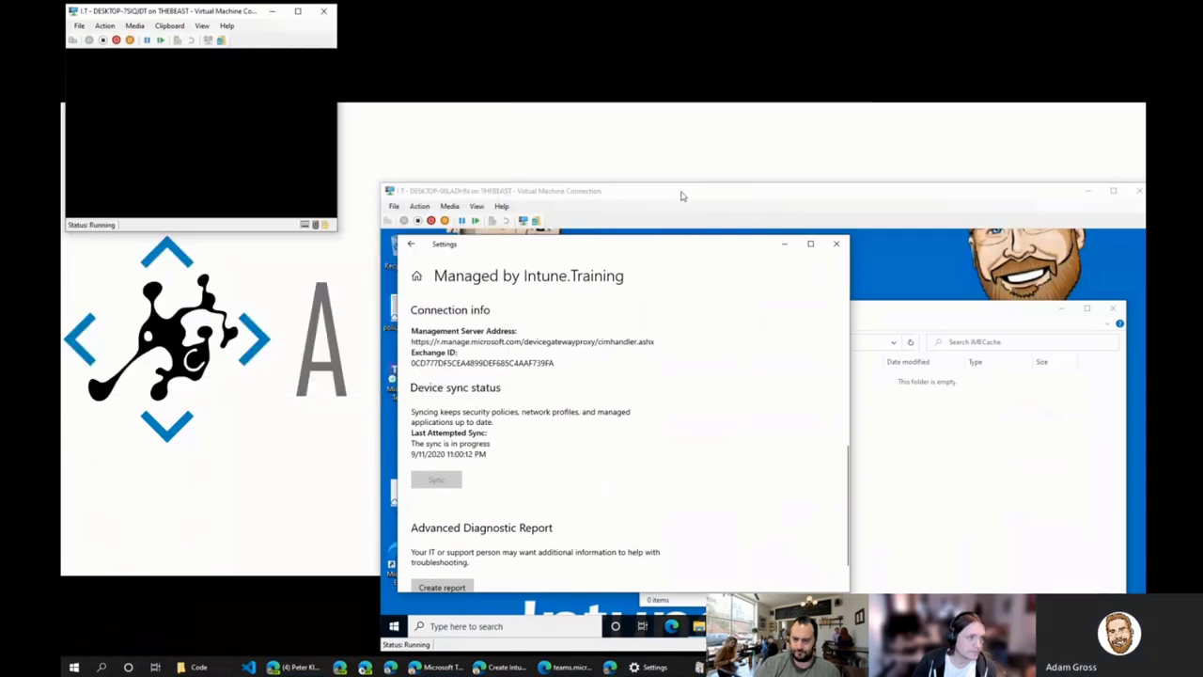
{"action": "left_click", "coordinate": [203, 25]}
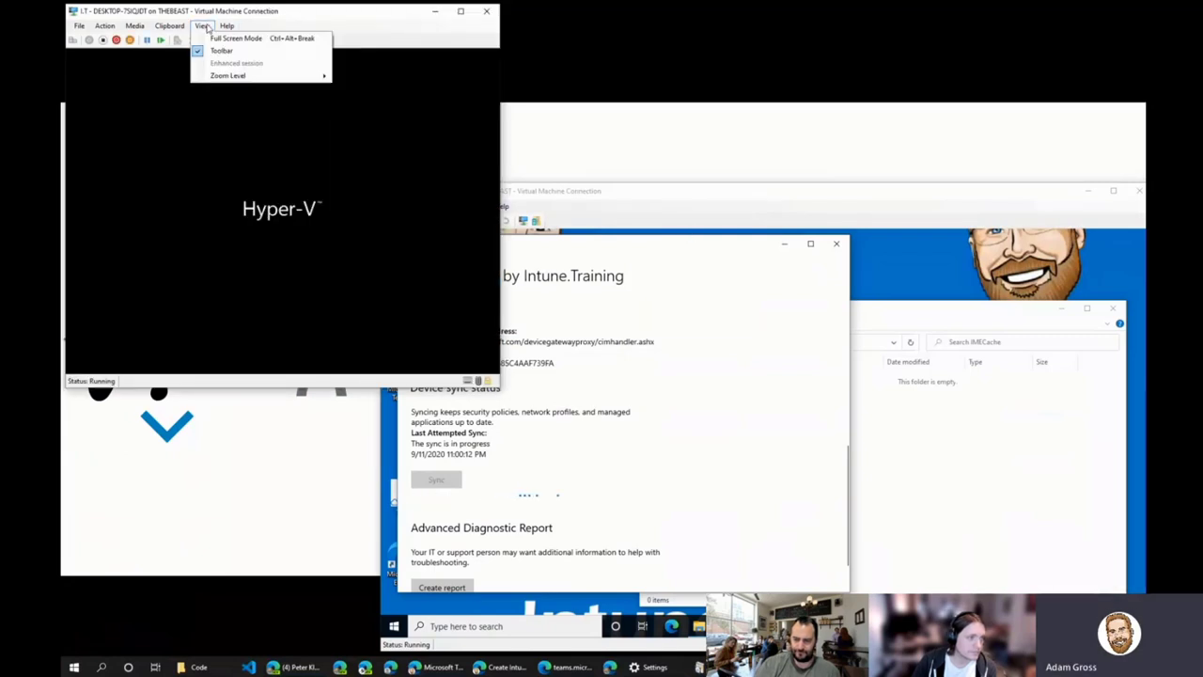
{"action": "left_click", "coordinate": [265, 19]}
{"action": "left_click", "coordinate": [715, 199]}
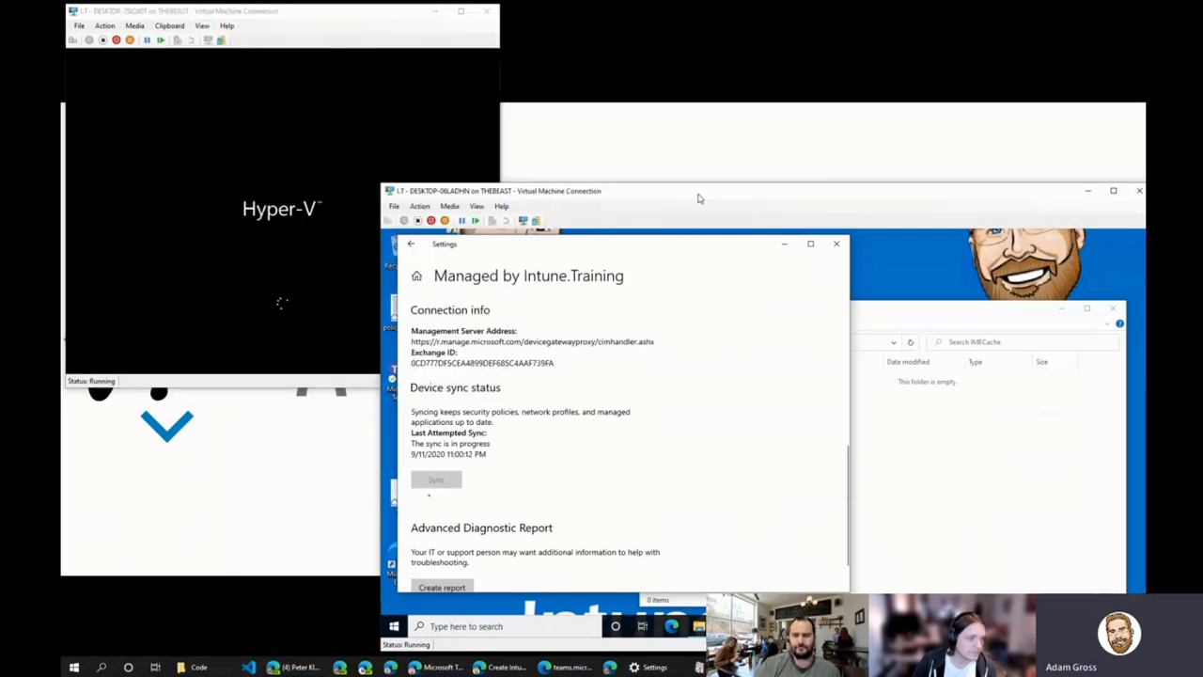
{"action": "left_click", "coordinate": [477, 206]}
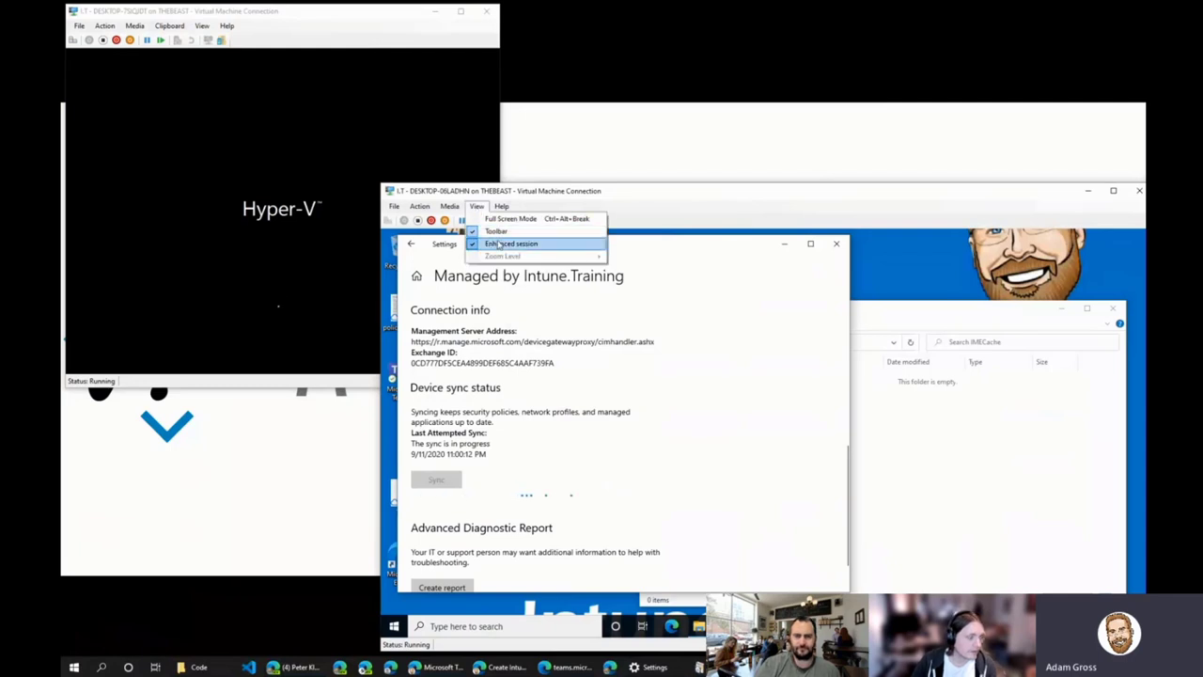
{"action": "left_click", "coordinate": [499, 244]}
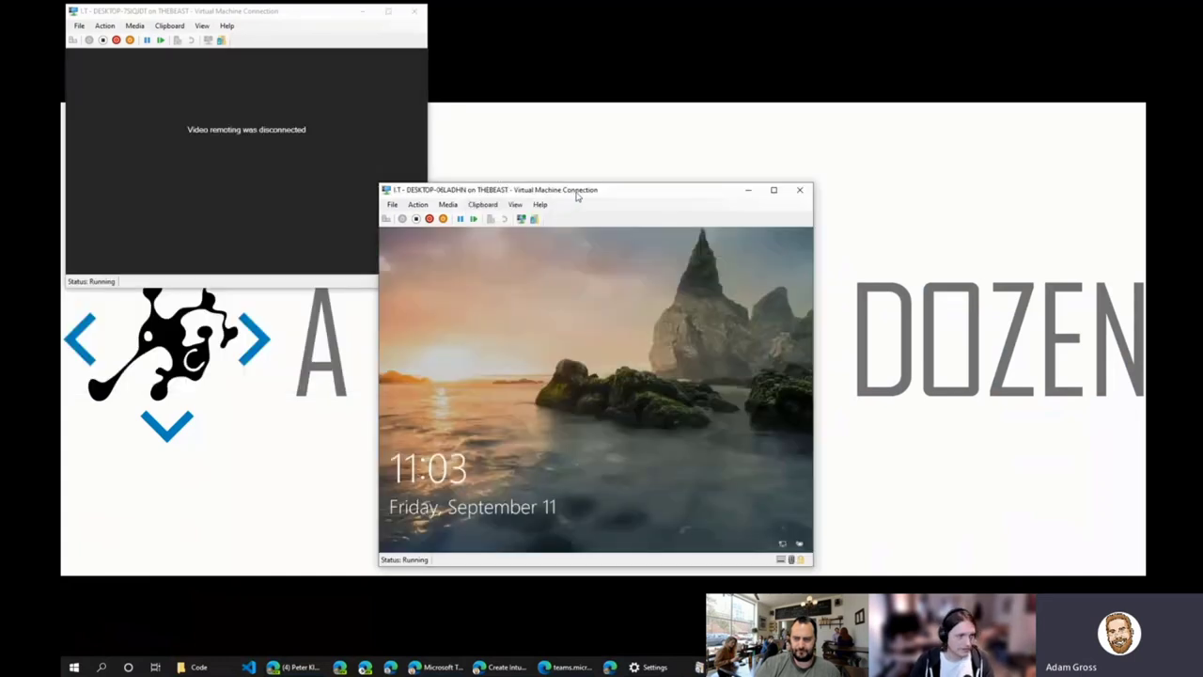
- Move the DESKTOP-06LADHN window away from the DESKTOP-7SIQJDT window and bring up the sign-in prompt on DESKTOP-7SIQJDT
{"action": "left_click_drag", "start_coordinate": [578, 193], "coordinate": [842, 261]}
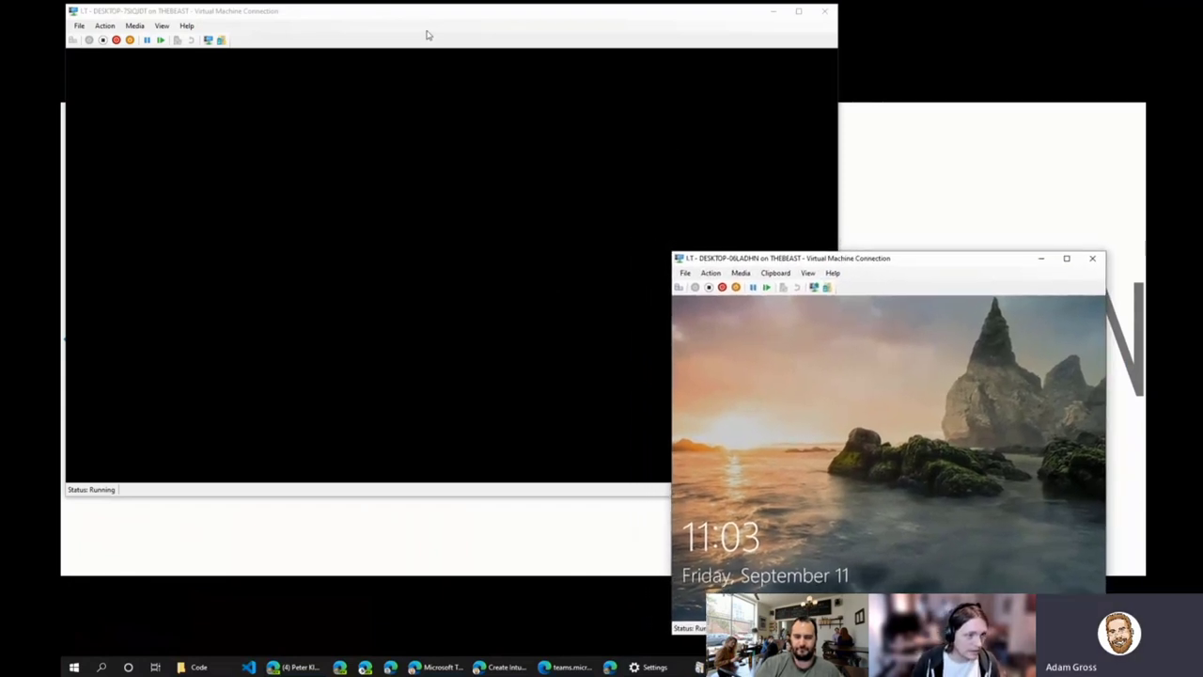
{"action": "left_click_drag", "start_coordinate": [435, 18], "coordinate": [436, 22]}
{"action": "left_click", "coordinate": [468, 198]}
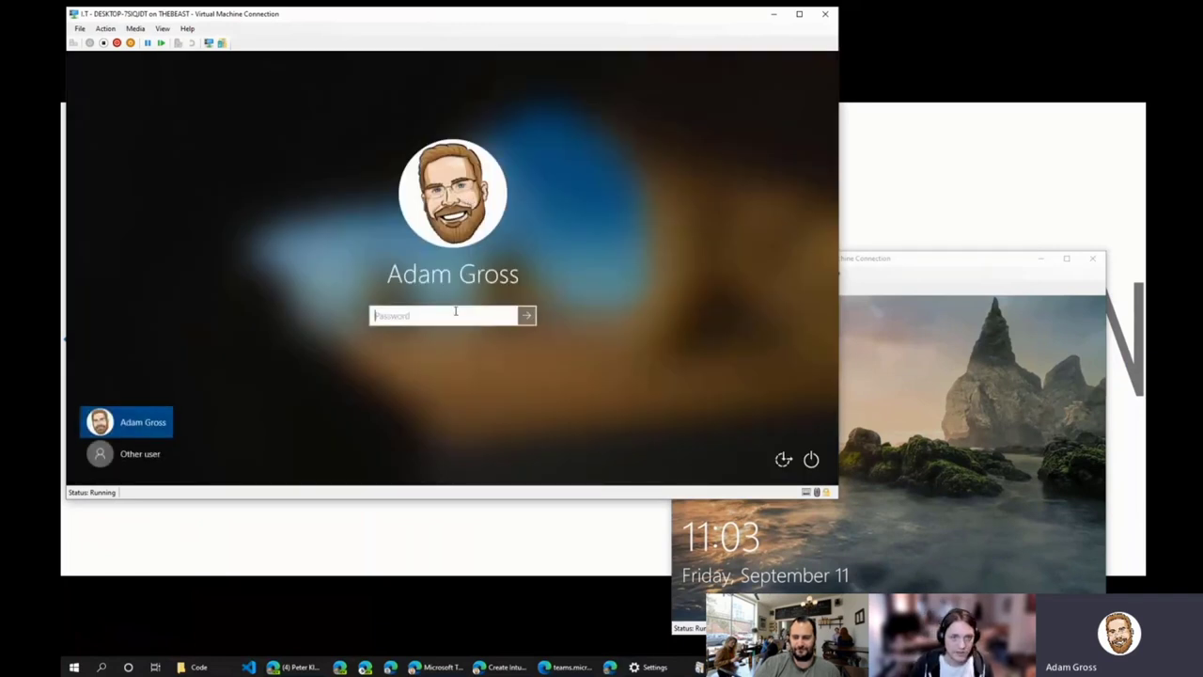
- Sign in to DESKTOP-7SIQJDT with the account password and turn on the enhanced session for its connection
{"action": "type", "text": "••••••••"}
{"action": "key", "text": "Return"}
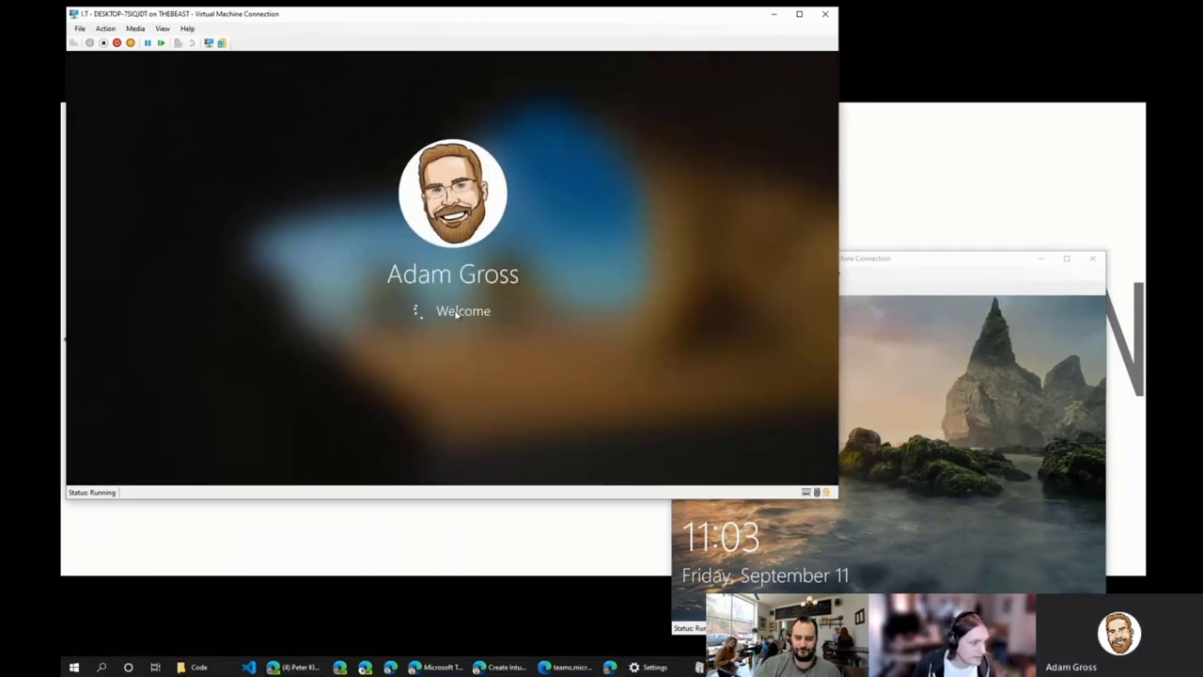
{"action": "left_click", "coordinate": [162, 28]}
{"action": "left_click", "coordinate": [222, 94]}
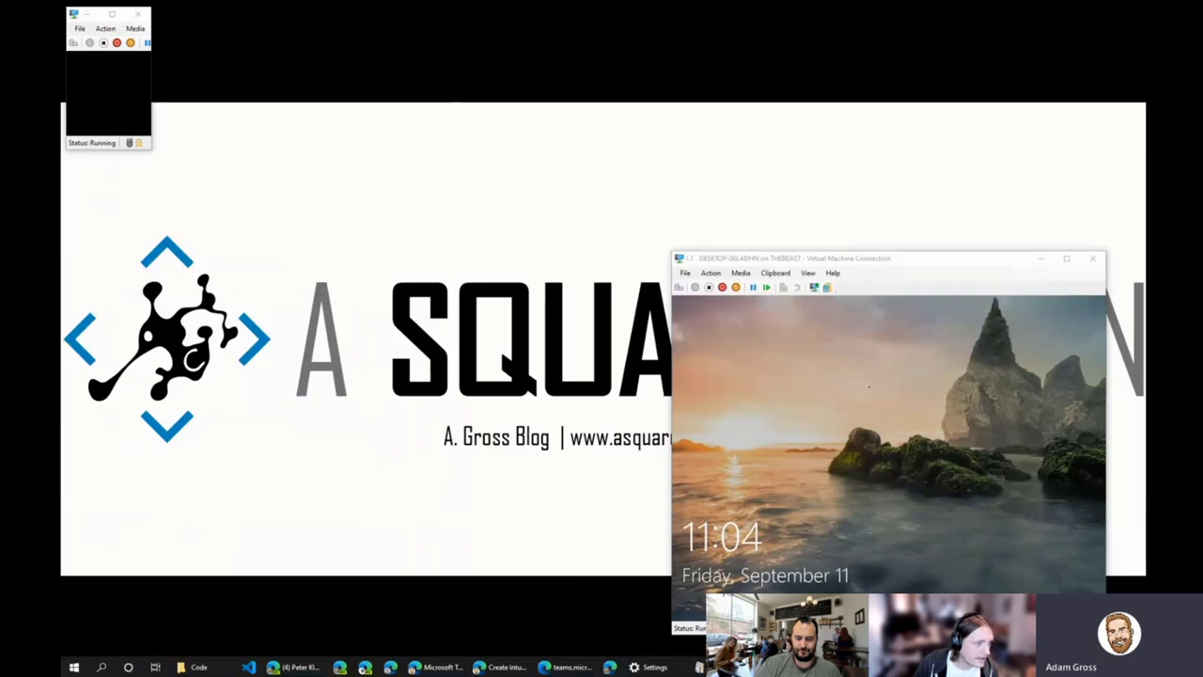
- Bring up the sign-in prompt on DESKTOP-06LADHN and sign in with the account PIN
{"action": "left_click", "coordinate": [807, 272]}
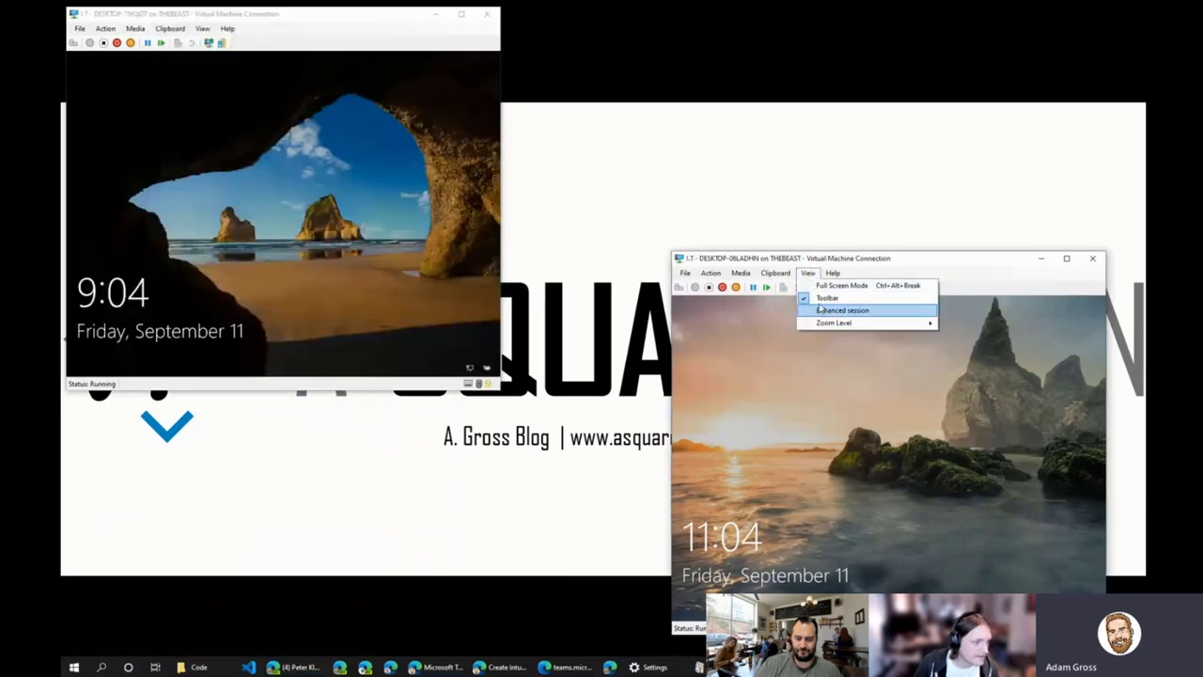
{"action": "left_click", "coordinate": [841, 260]}
{"action": "left_click", "coordinate": [873, 490]}
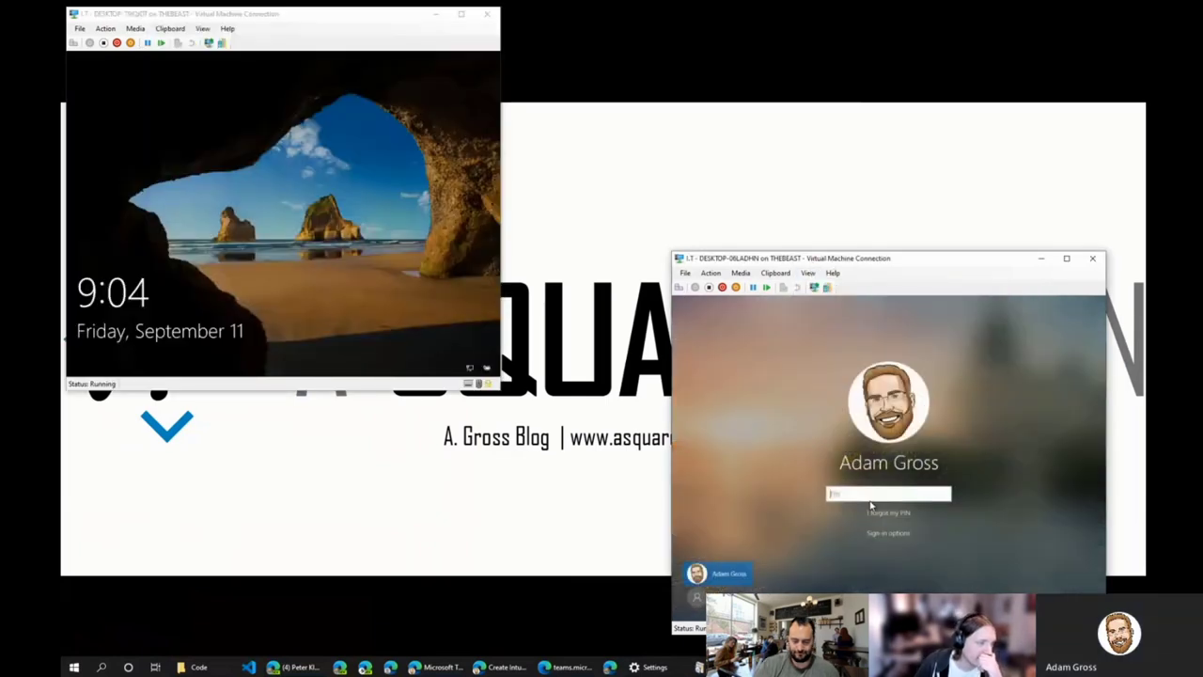
{"action": "type", "text": "****"}
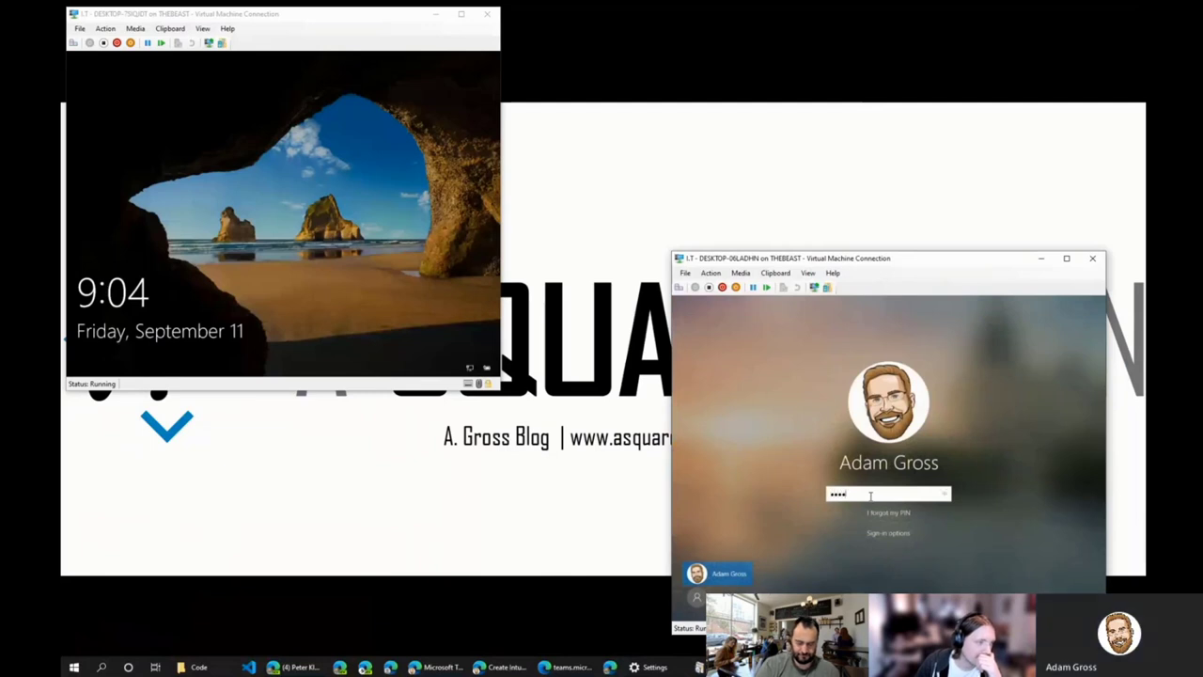
- Sign in to the enhanced session of DESKTOP-7SIQJDT with the account PIN
{"action": "left_click", "coordinate": [283, 249]}
{"action": "type", "text": "**"}
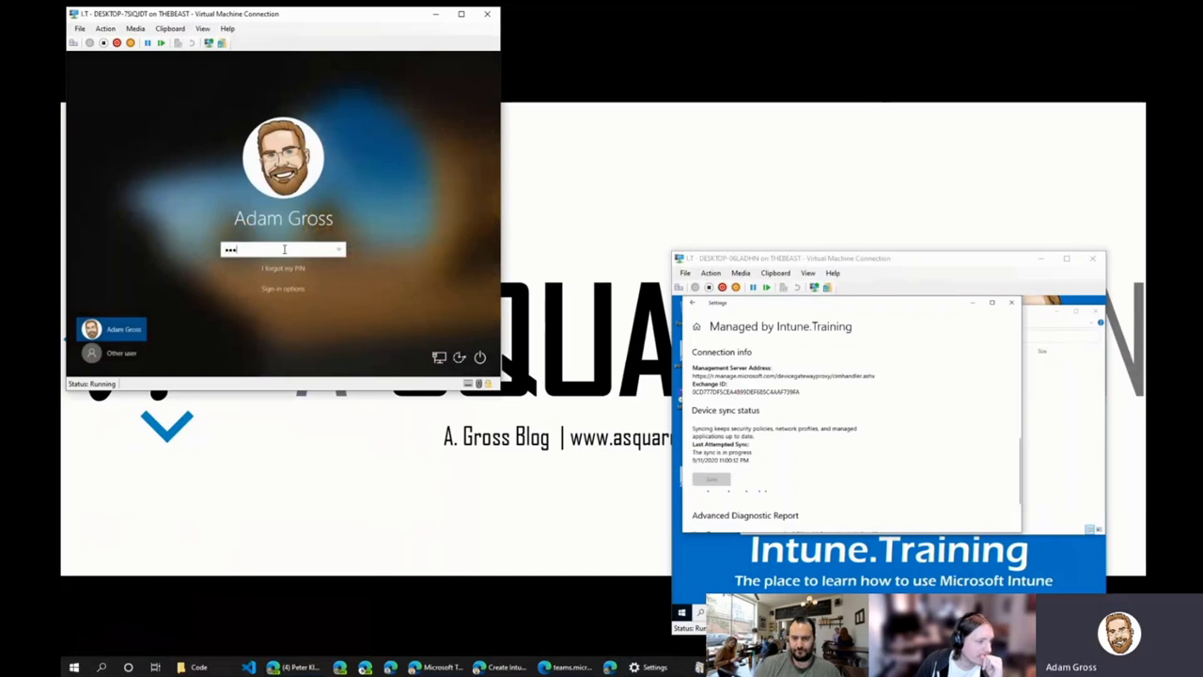
{"action": "type", "text": "*"}
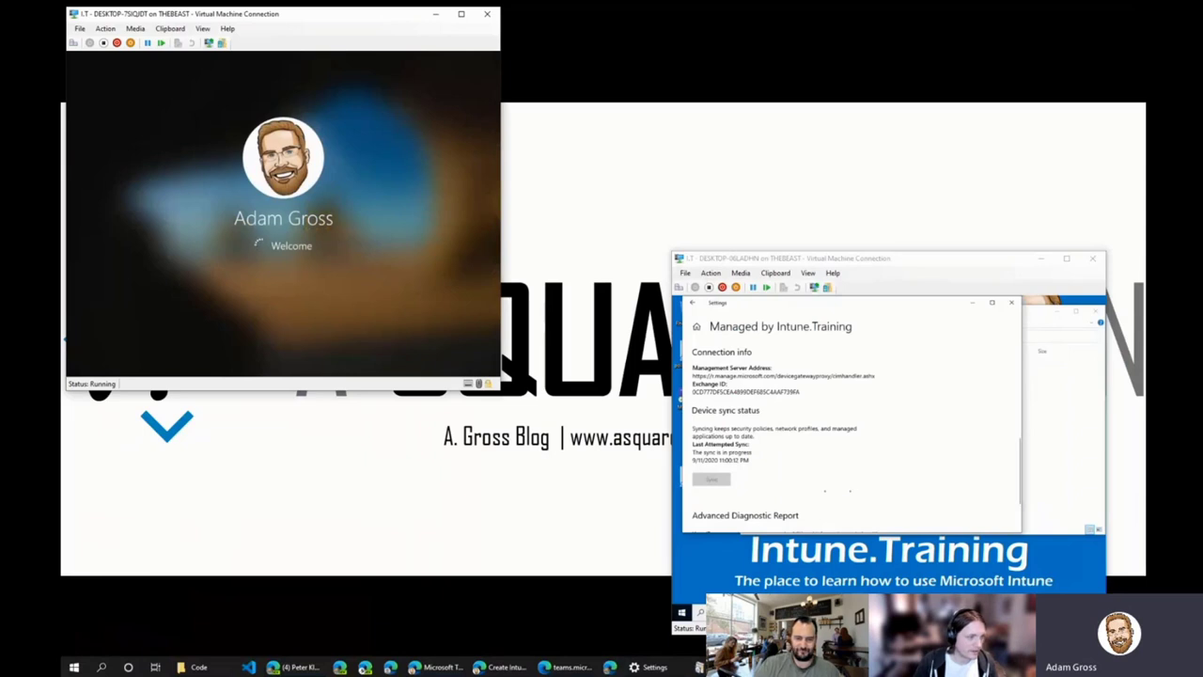
{"action": "scroll", "coordinate": [851, 413], "scroll_direction": "down", "scroll_amount": 1}
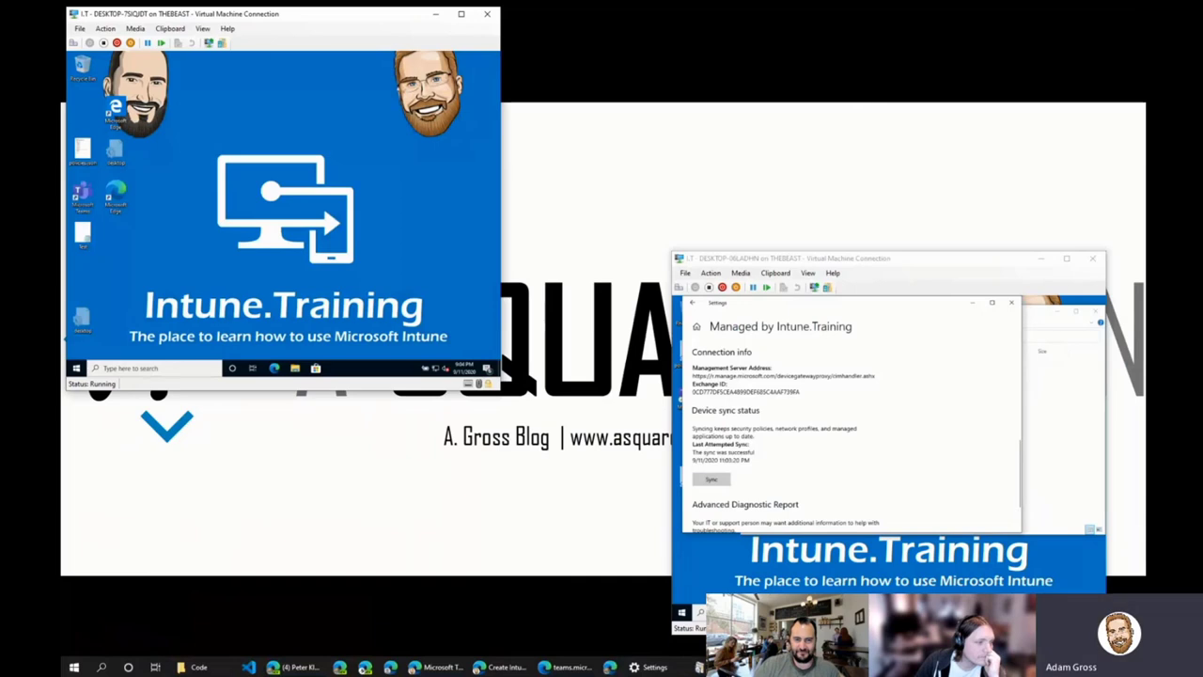
- Make File Explorer on DESKTOP-06LADHN display protected operating system files and accept the warning
{"action": "left_click", "coordinate": [1029, 318]}
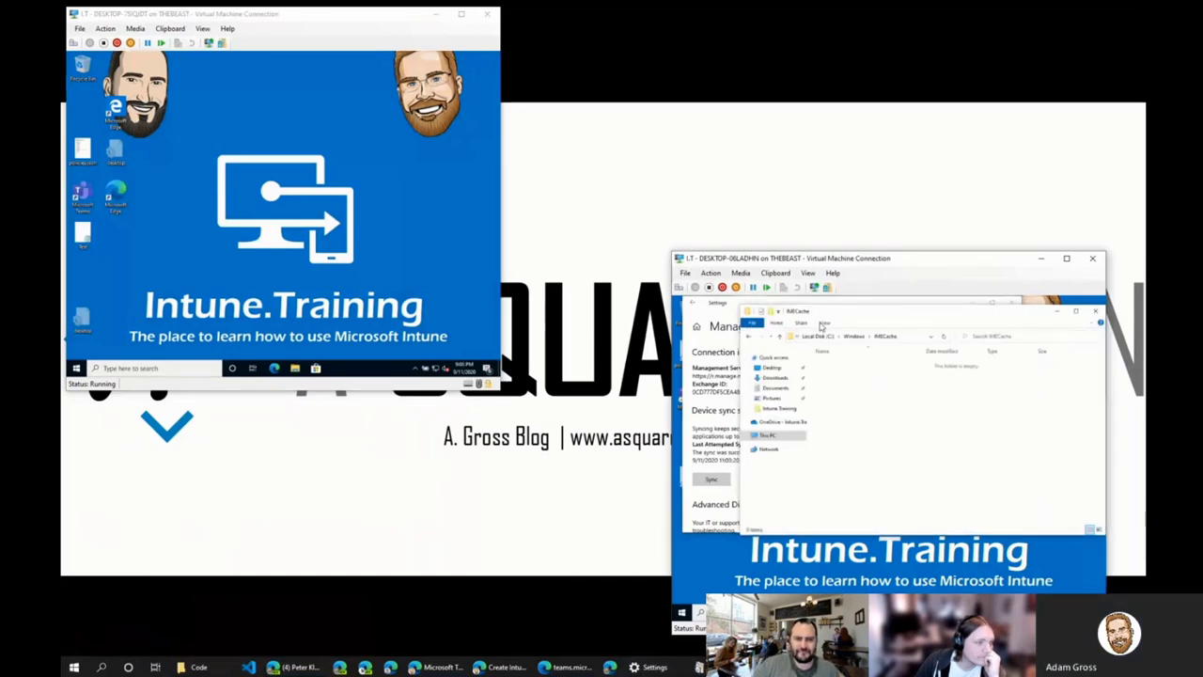
{"action": "left_click", "coordinate": [825, 322]}
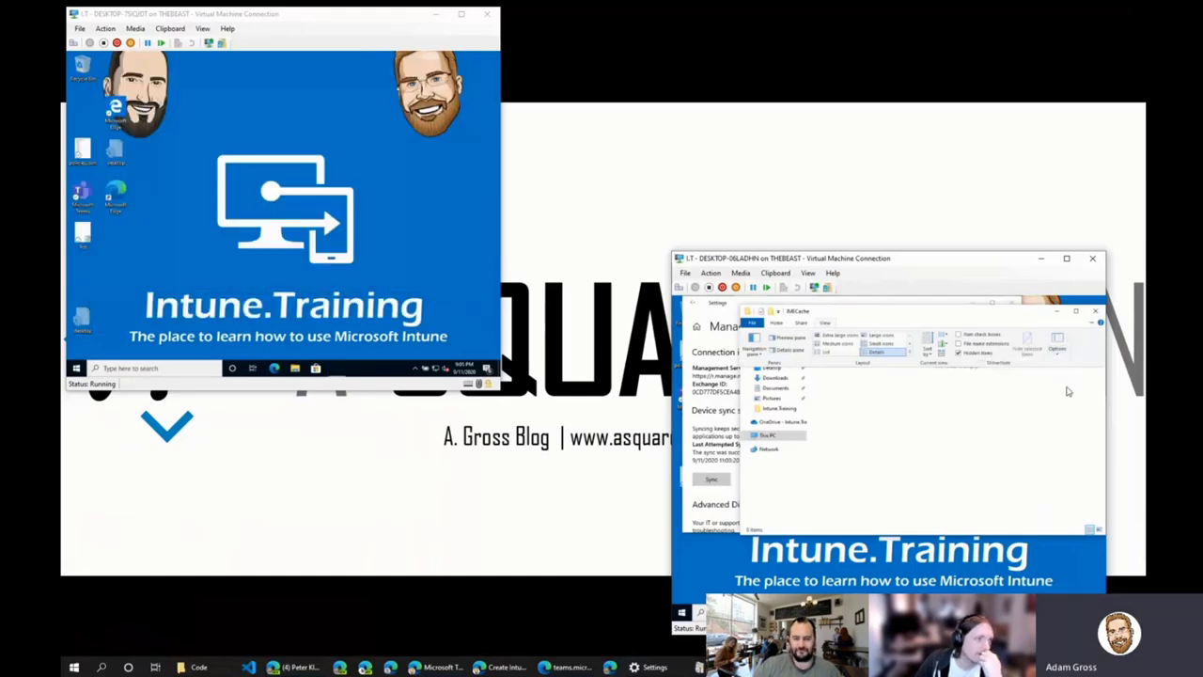
{"action": "left_click", "coordinate": [1058, 352]}
{"action": "left_click", "coordinate": [784, 374]}
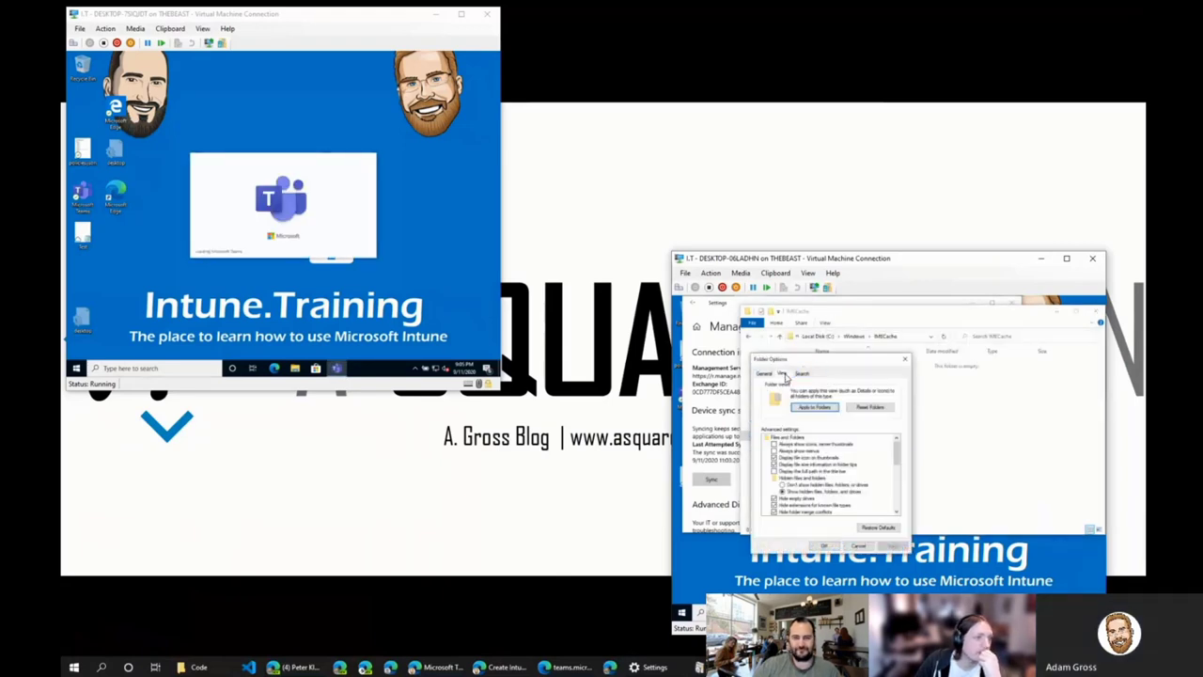
{"action": "scroll", "coordinate": [785, 475], "scroll_direction": "down", "scroll_amount": 1}
{"action": "left_click", "coordinate": [779, 491]}
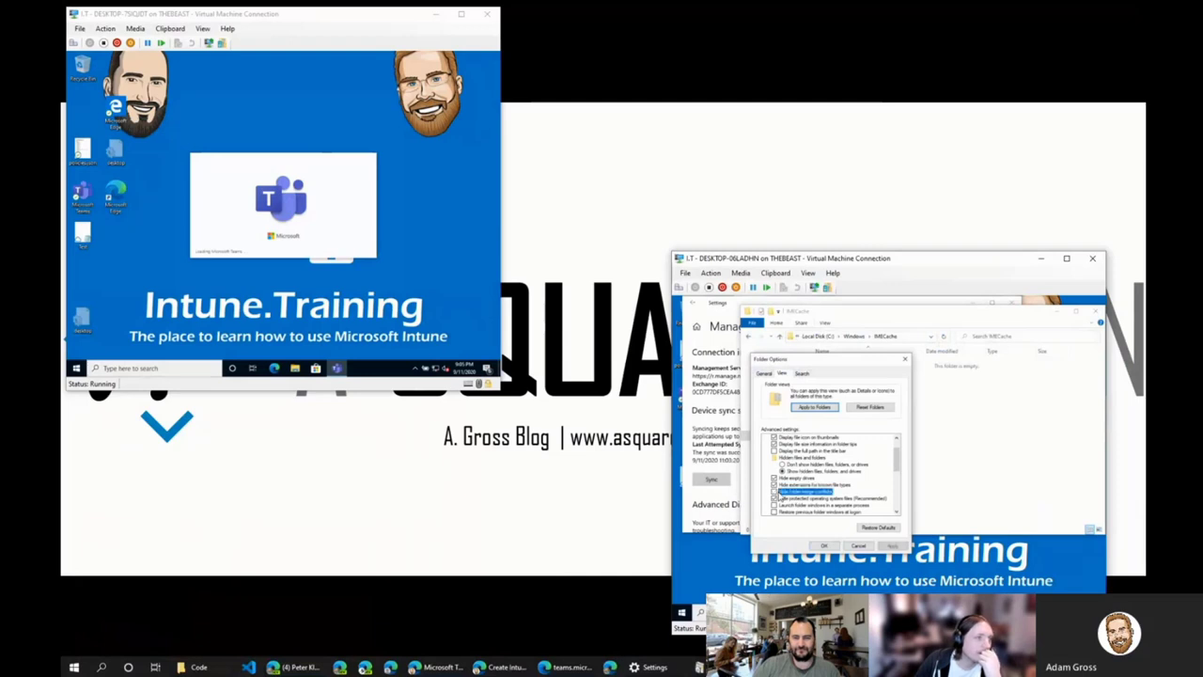
{"action": "left_click", "coordinate": [775, 498]}
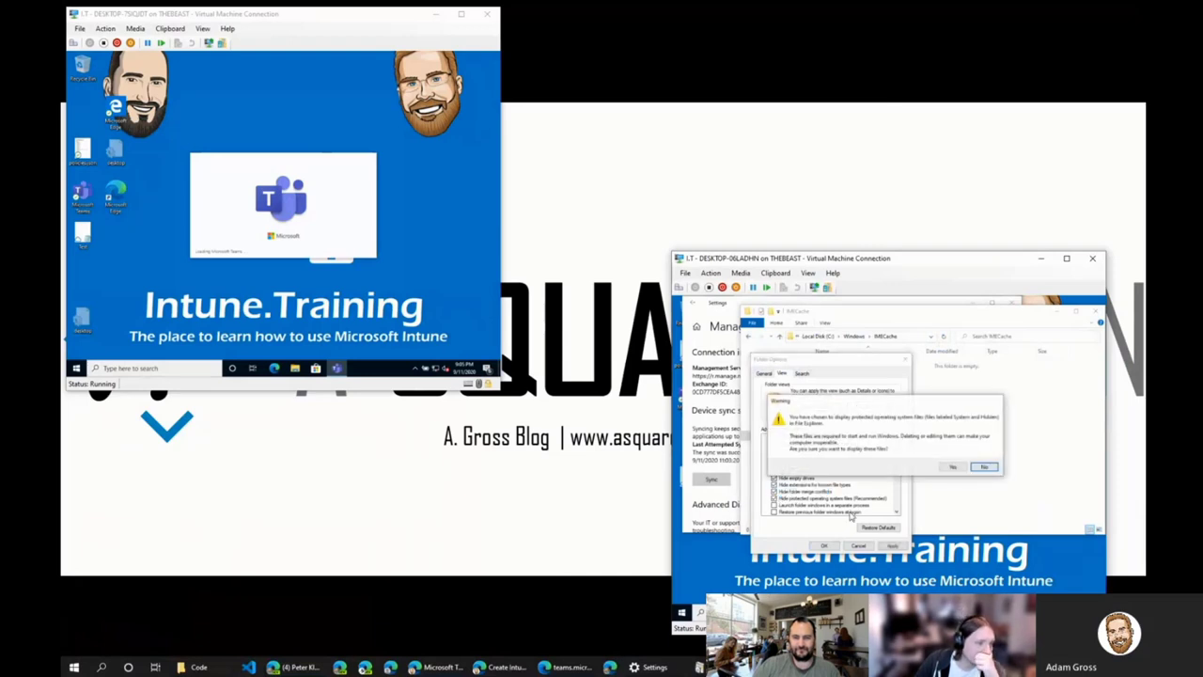
{"action": "left_click", "coordinate": [953, 468]}
{"action": "left_click", "coordinate": [831, 546]}
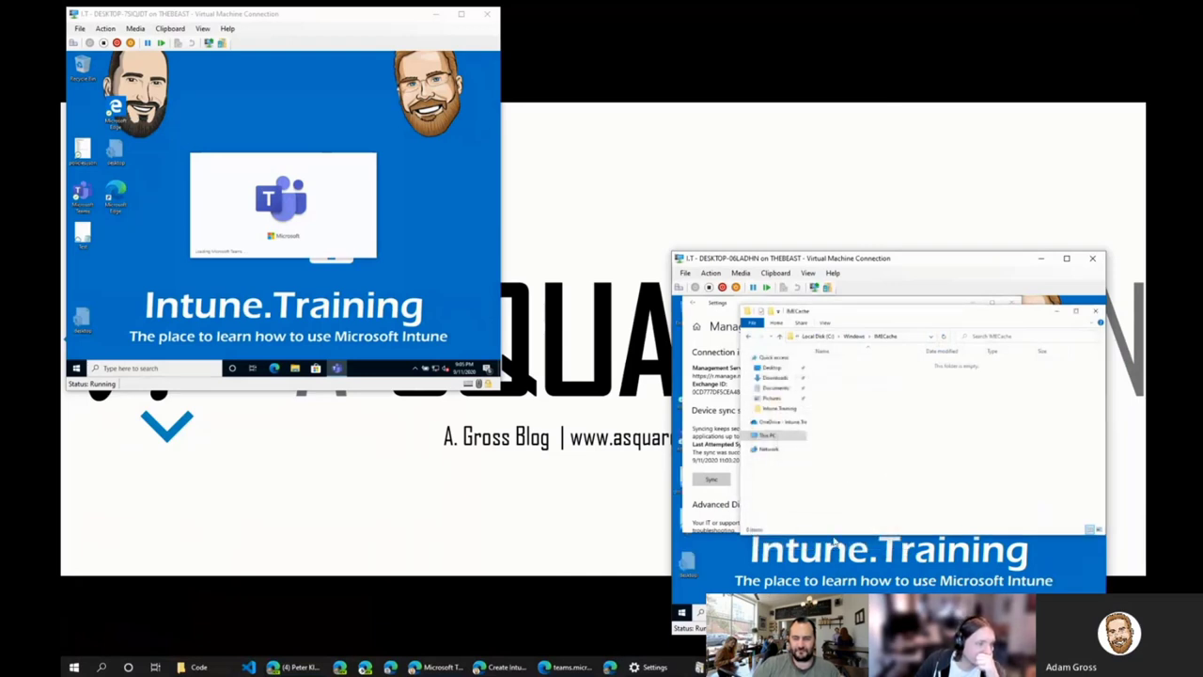
- Disable the Auto-start application option in the Microsoft Teams settings on DESKTOP-7SIQJDT
{"action": "left_click", "coordinate": [243, 297]}
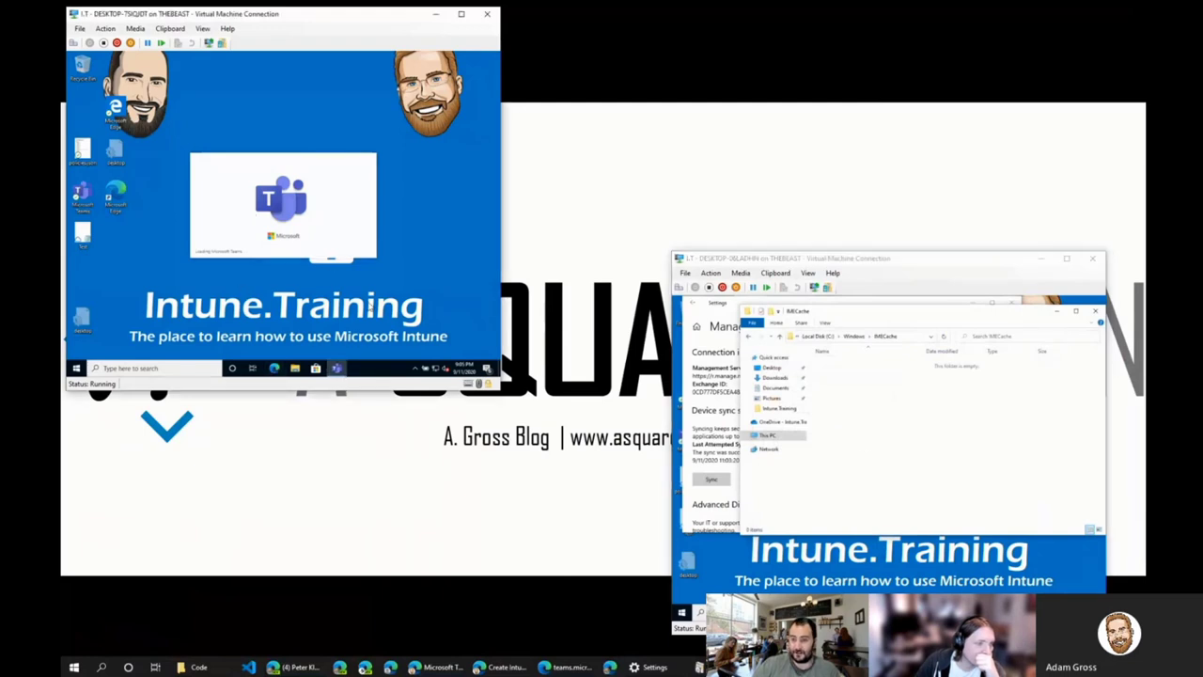
{"action": "left_click", "coordinate": [415, 370]}
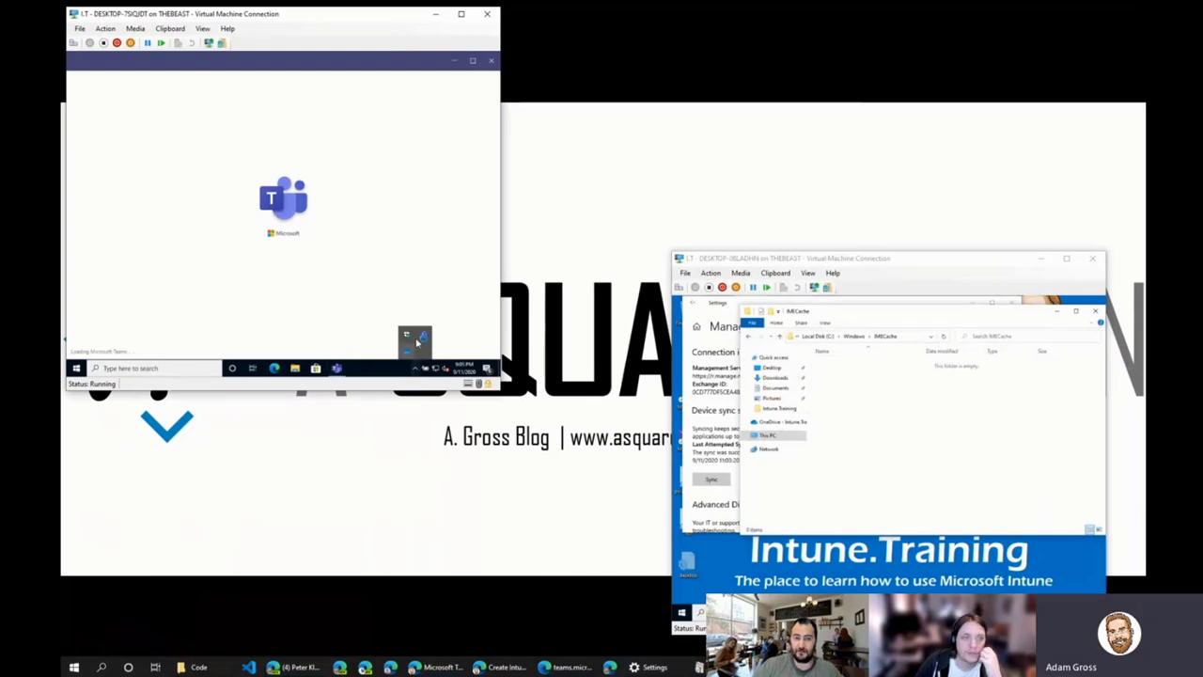
{"action": "right_click", "coordinate": [425, 335]}
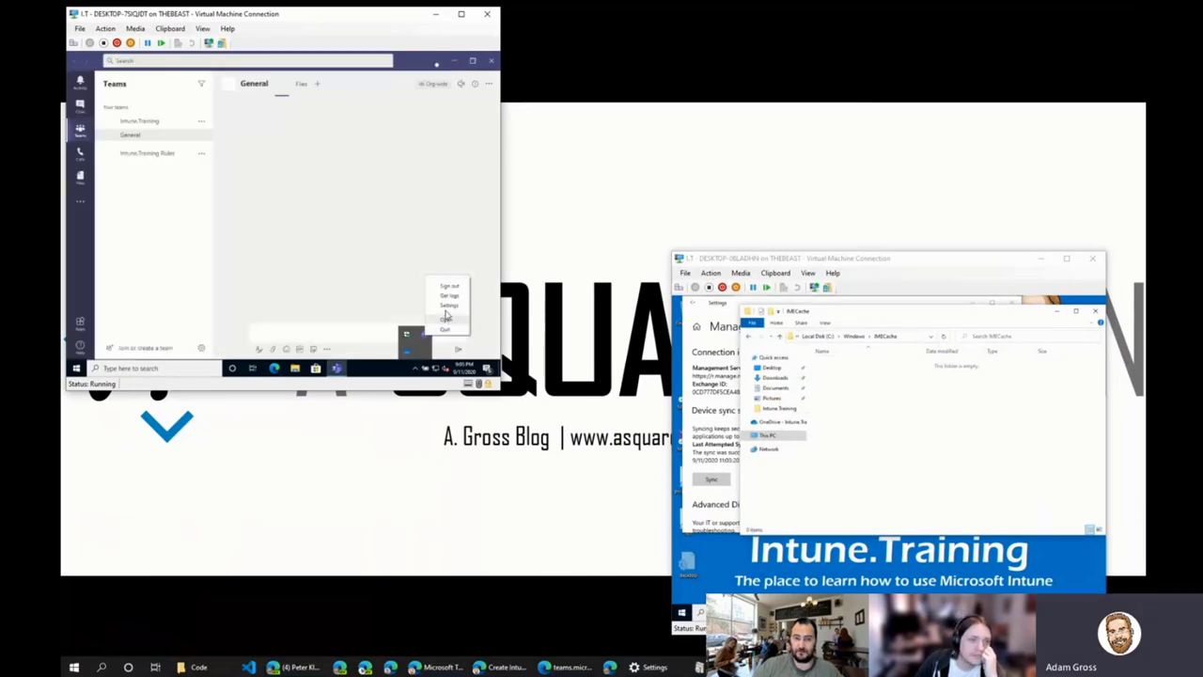
{"action": "left_click", "coordinate": [448, 305]}
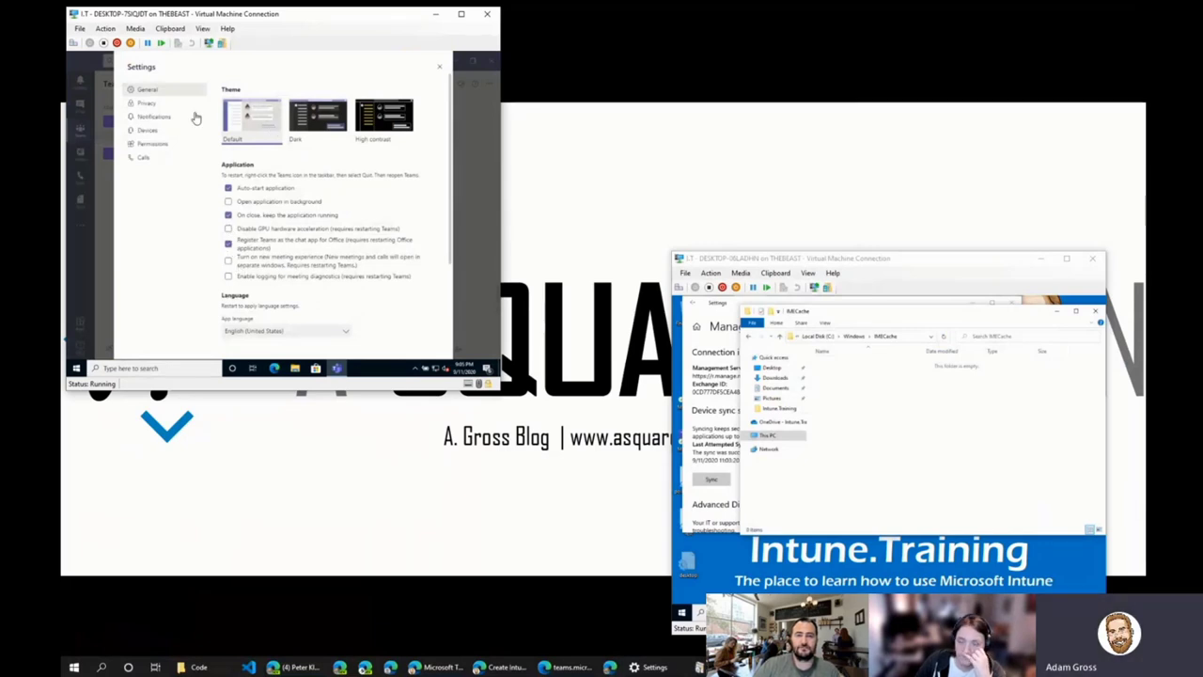
{"action": "left_click", "coordinate": [228, 188]}
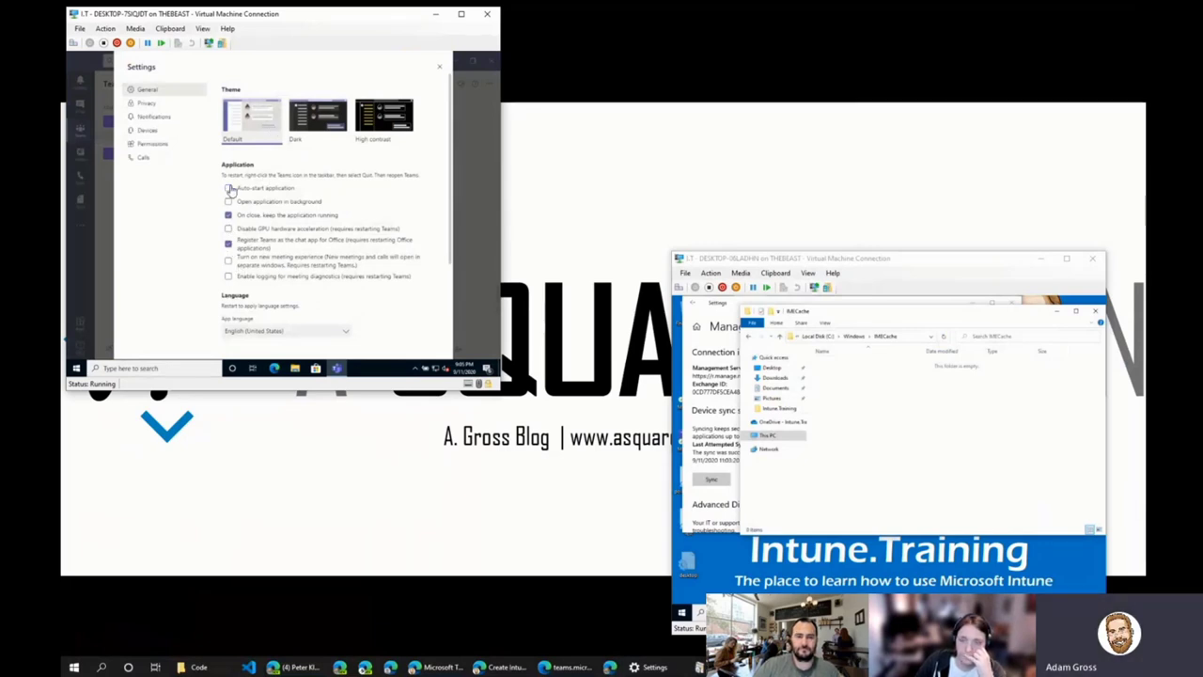
{"action": "left_click", "coordinate": [437, 73]}
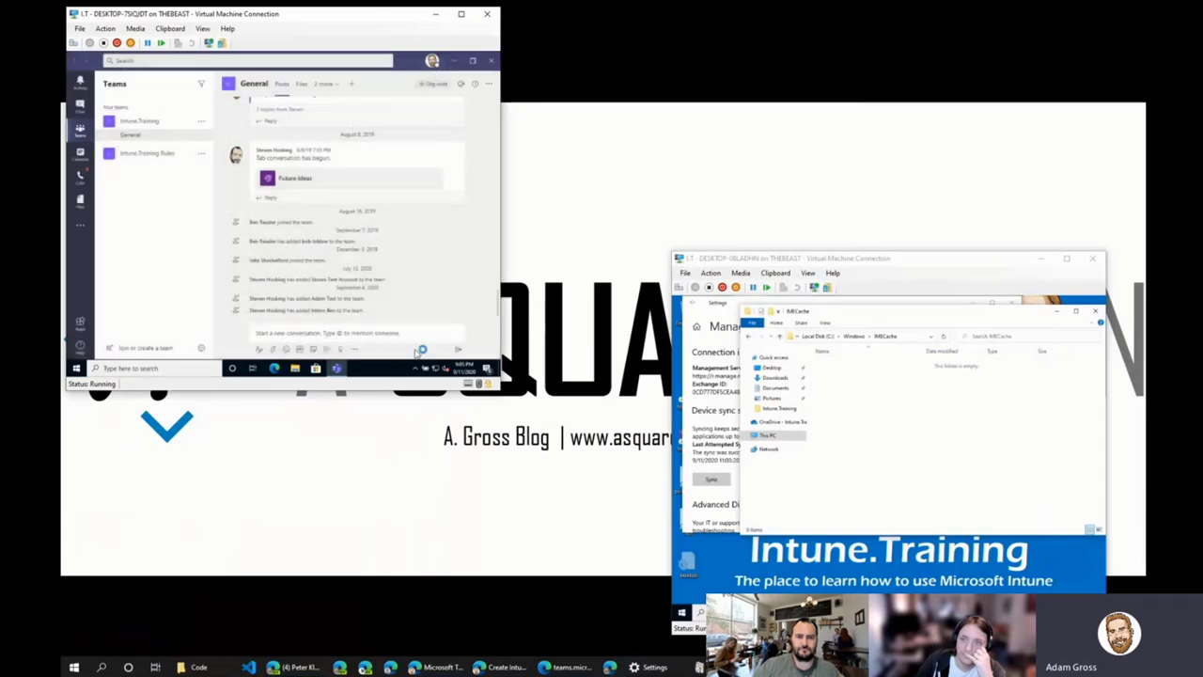
- Quit Microsoft Teams completely on DESKTOP-7SIQJDT
{"action": "left_click", "coordinate": [416, 368]}
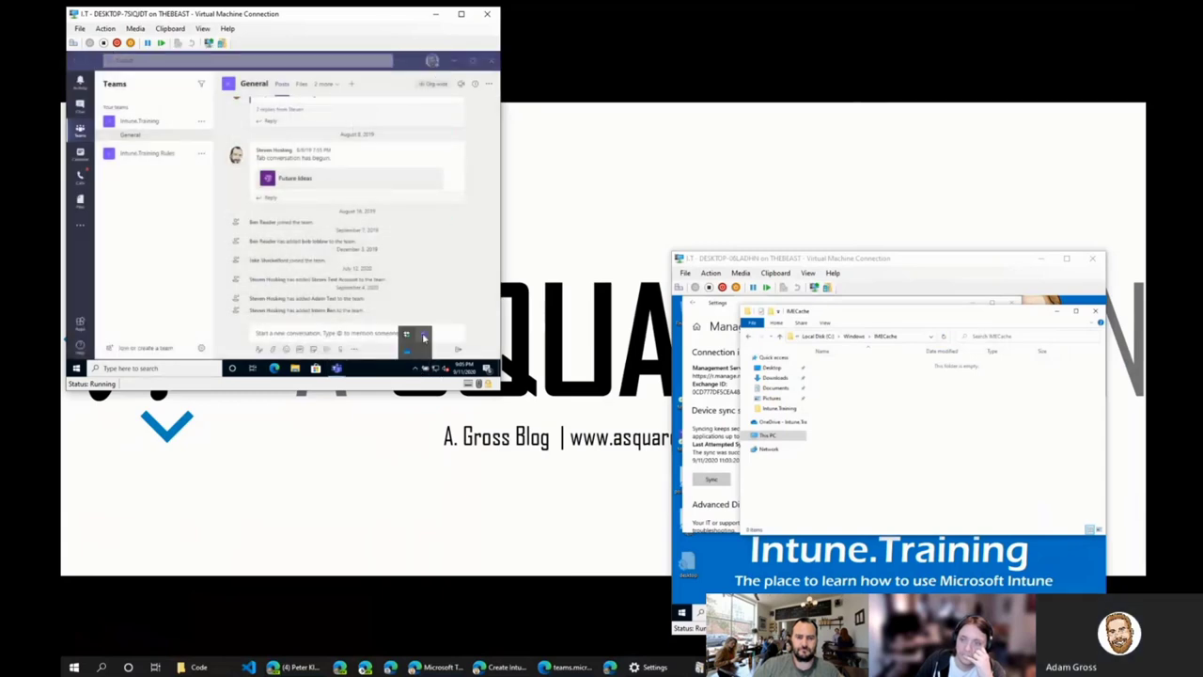
{"action": "right_click", "coordinate": [424, 333]}
{"action": "left_click", "coordinate": [442, 327]}
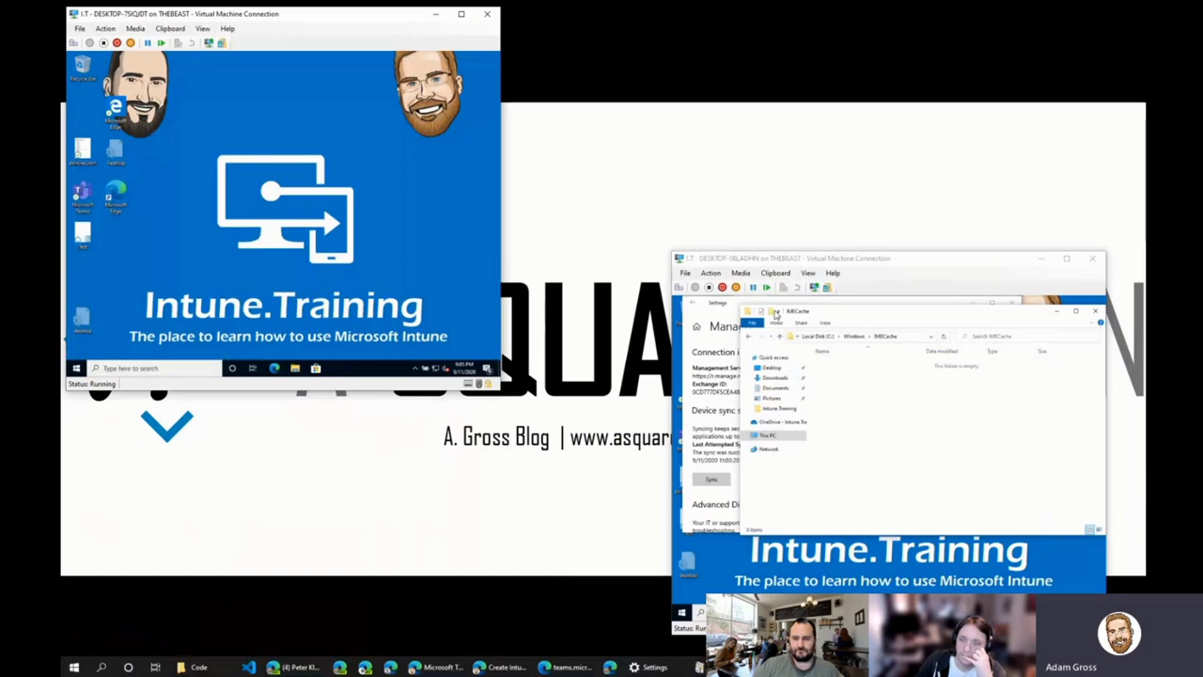
- Bring the work account sync settings forward on DESKTOP-06LADHN and list the contents of Local Disk (C:) on DESKTOP-7SIQJDT
{"action": "left_click", "coordinate": [886, 401]}
{"action": "left_click", "coordinate": [735, 310]}
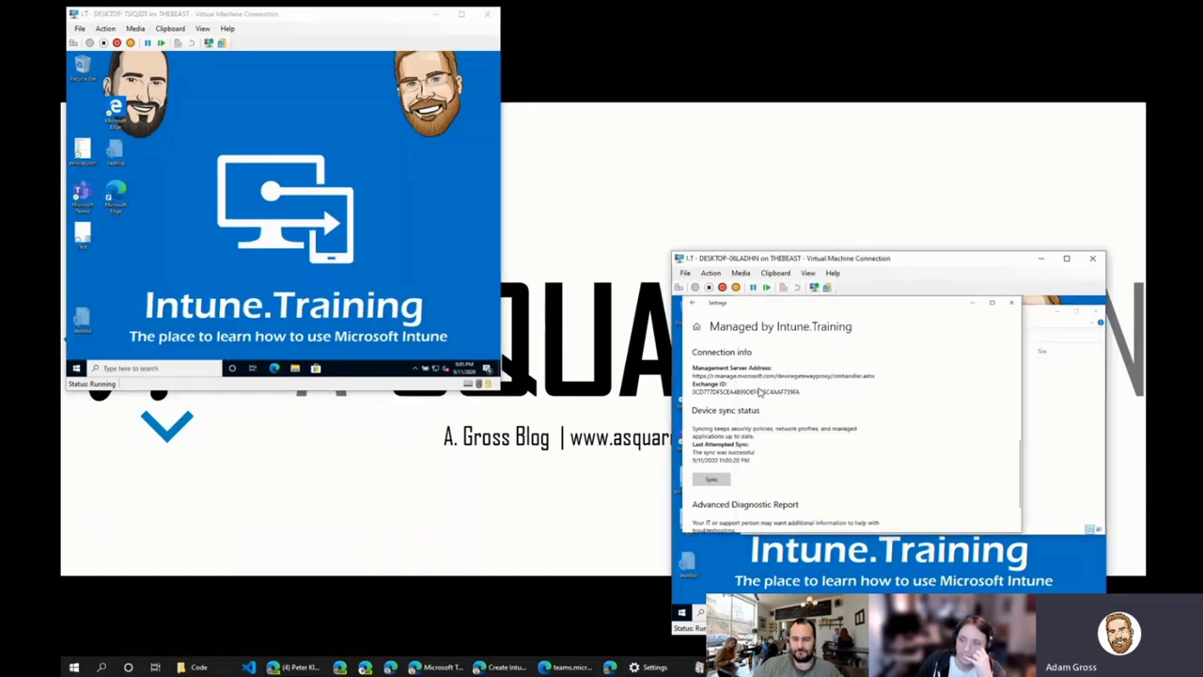
{"action": "left_click", "coordinate": [200, 215]}
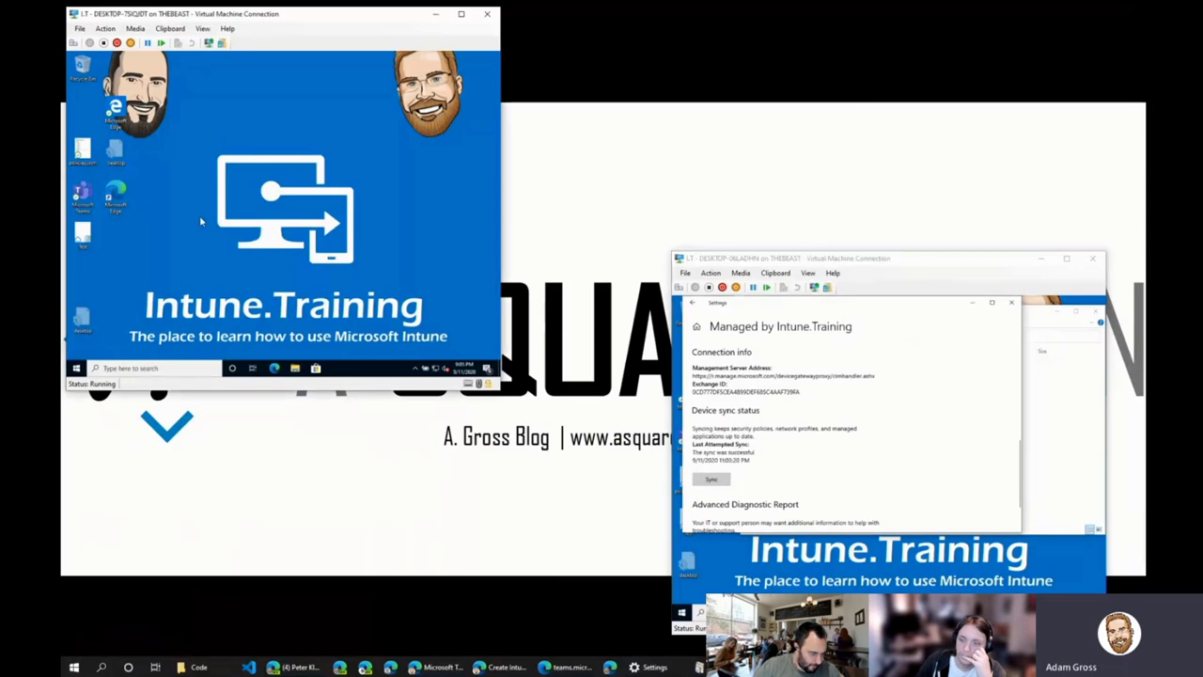
{"action": "left_click", "coordinate": [295, 369]}
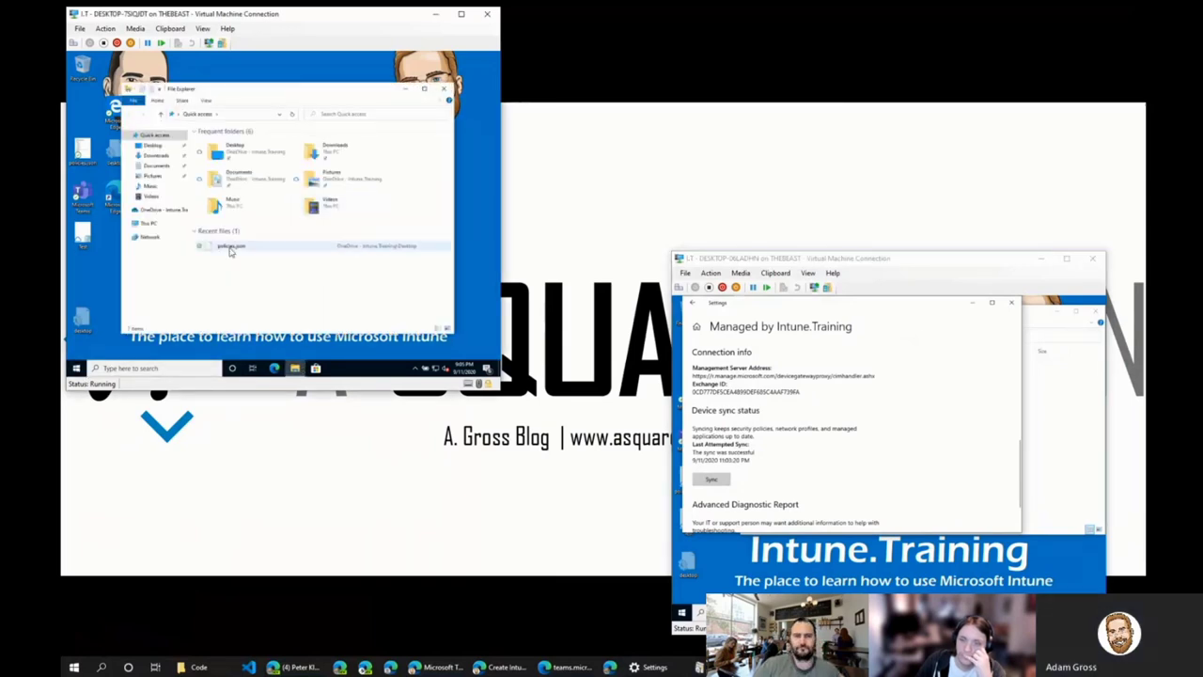
{"action": "left_click", "coordinate": [150, 226]}
{"action": "double_click", "coordinate": [216, 263]}
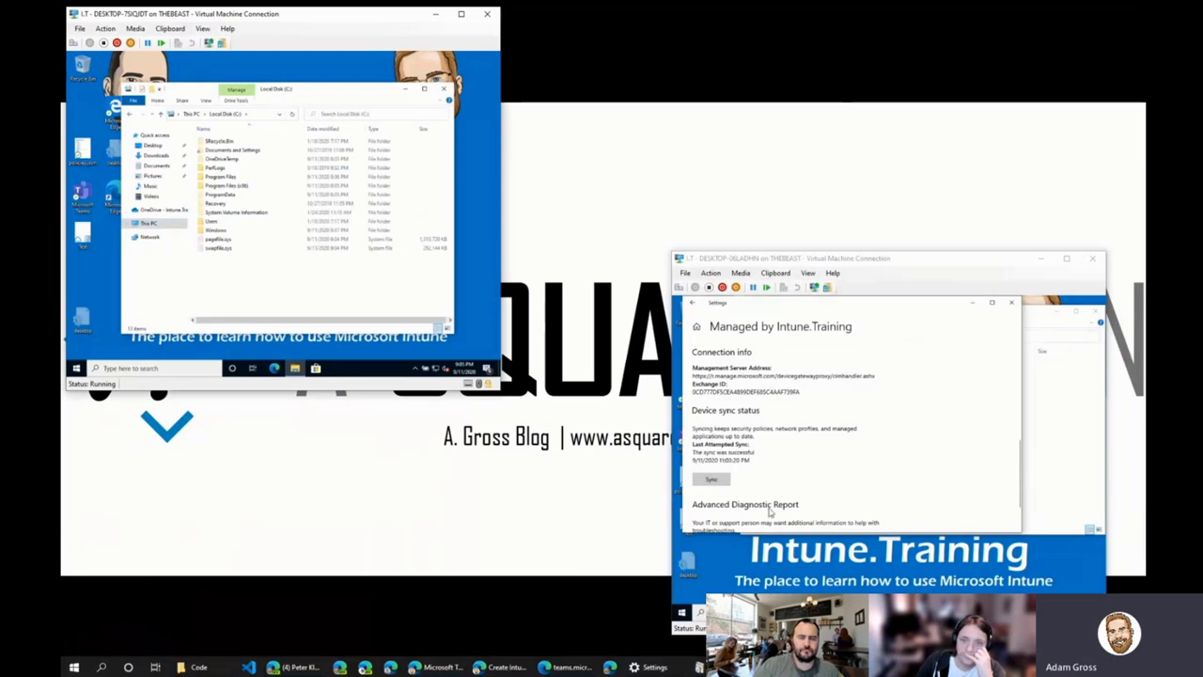
- Show the contents of Local Disk (C:) in File Explorer on DESKTOP-06LADHN
{"action": "left_click", "coordinate": [1039, 461]}
{"action": "left_click", "coordinate": [750, 436]}
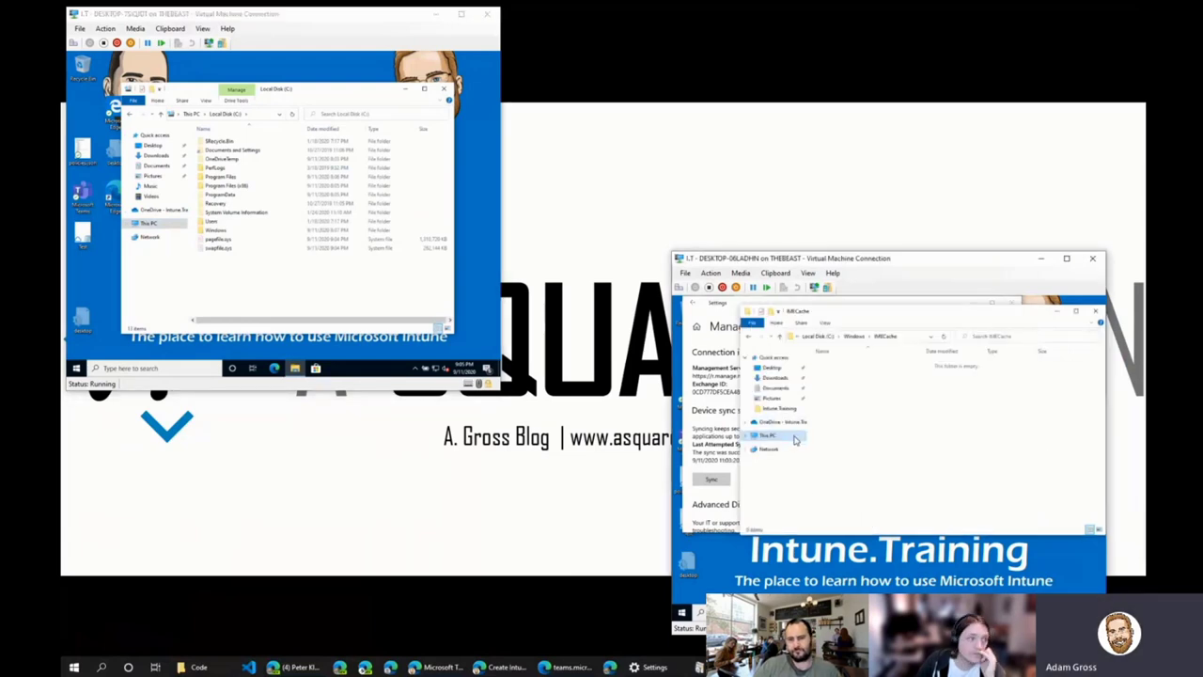
{"action": "double_click", "coordinate": [850, 422]}
{"action": "double_click", "coordinate": [875, 460]}
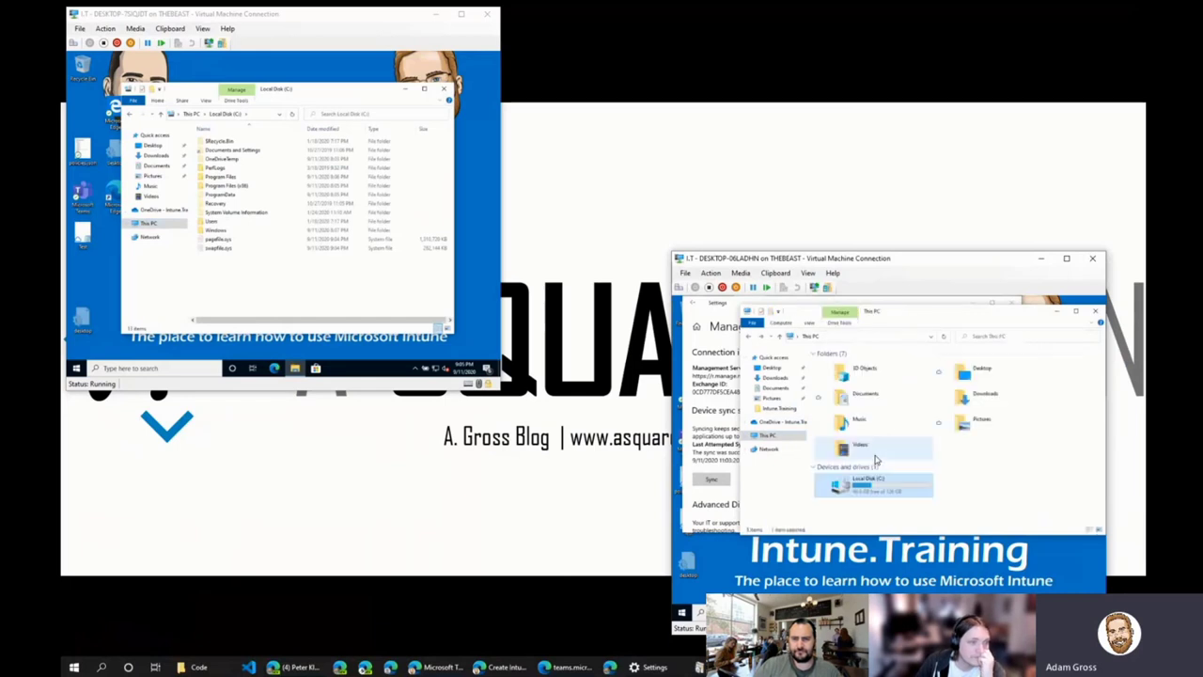
{"action": "key", "text": "alt+Left"}
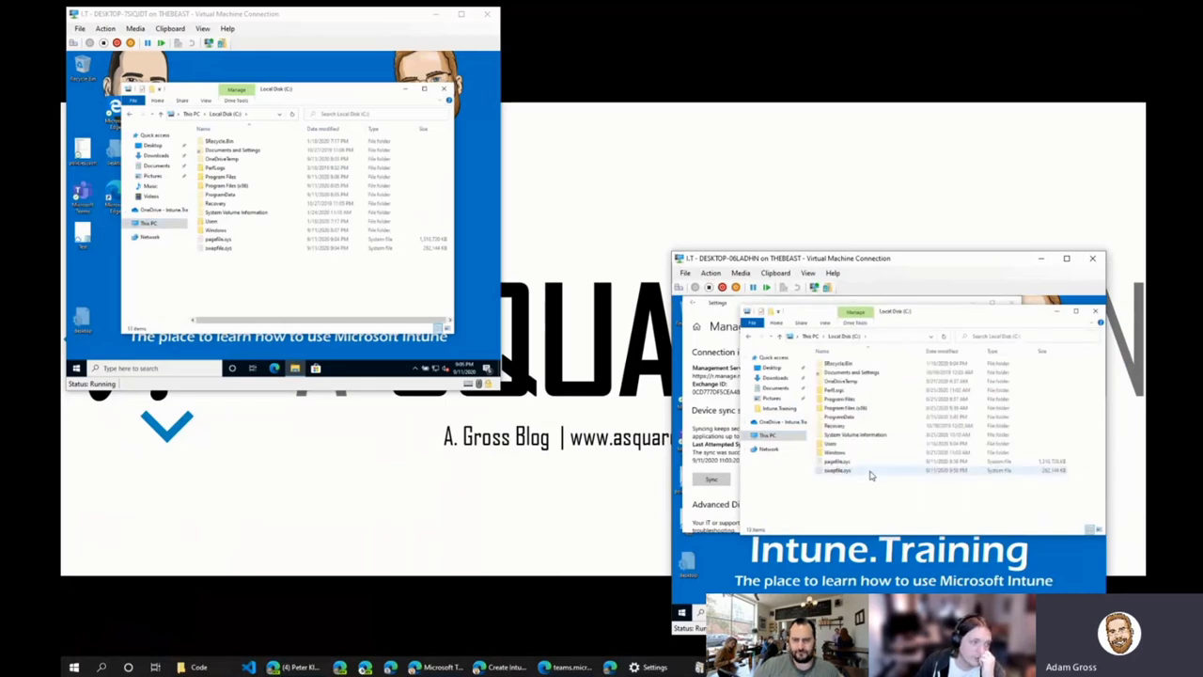
- Start a device sync from Settings on DESKTOP-06LADHN and another through Company Portal on DESKTOP-7SIQJDT
{"action": "left_click", "coordinate": [721, 480]}
{"action": "left_click", "coordinate": [220, 283]}
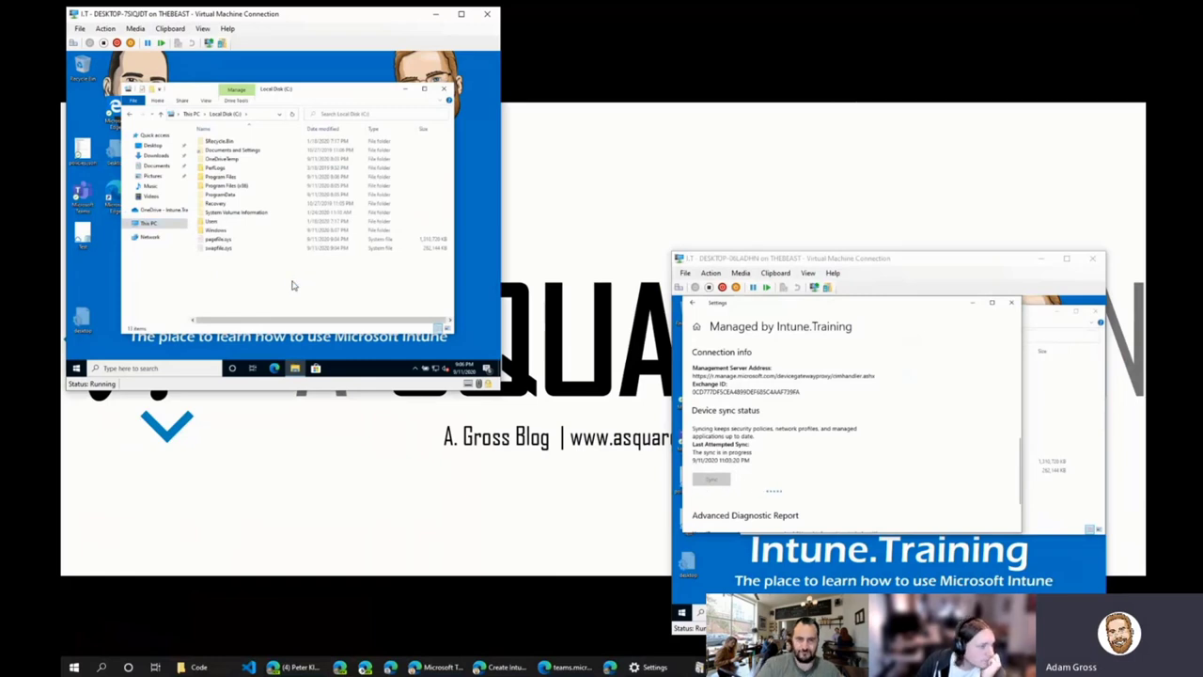
{"action": "left_click", "coordinate": [79, 369]}
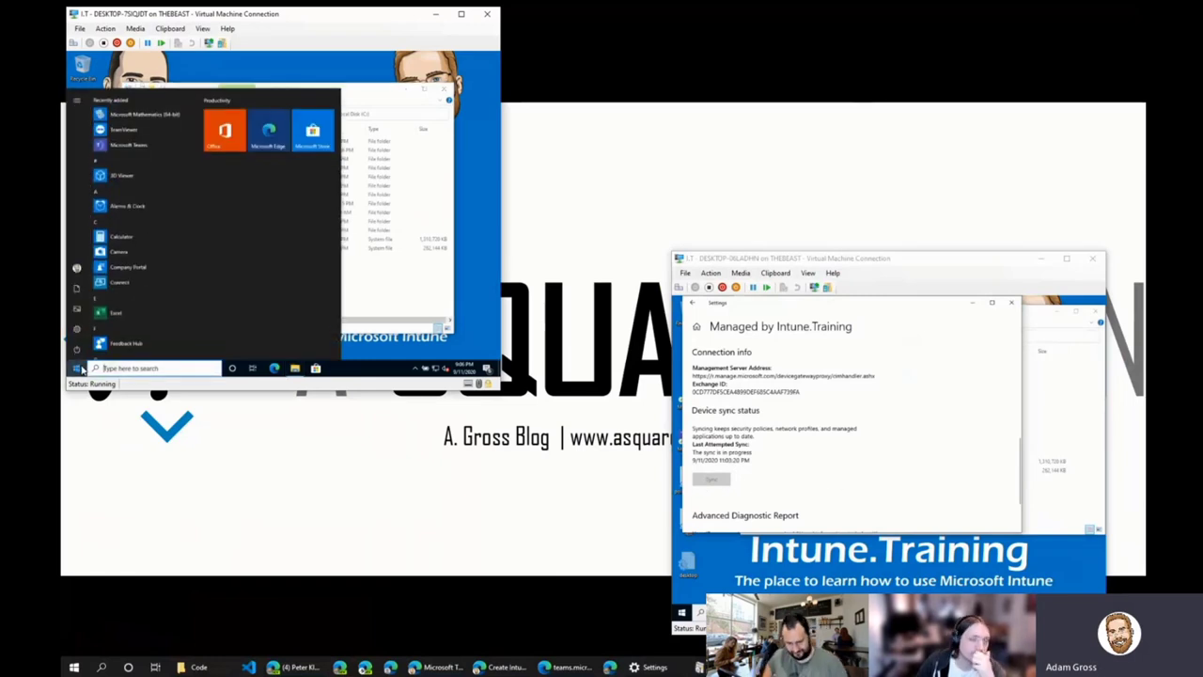
{"action": "right_click", "coordinate": [140, 273]}
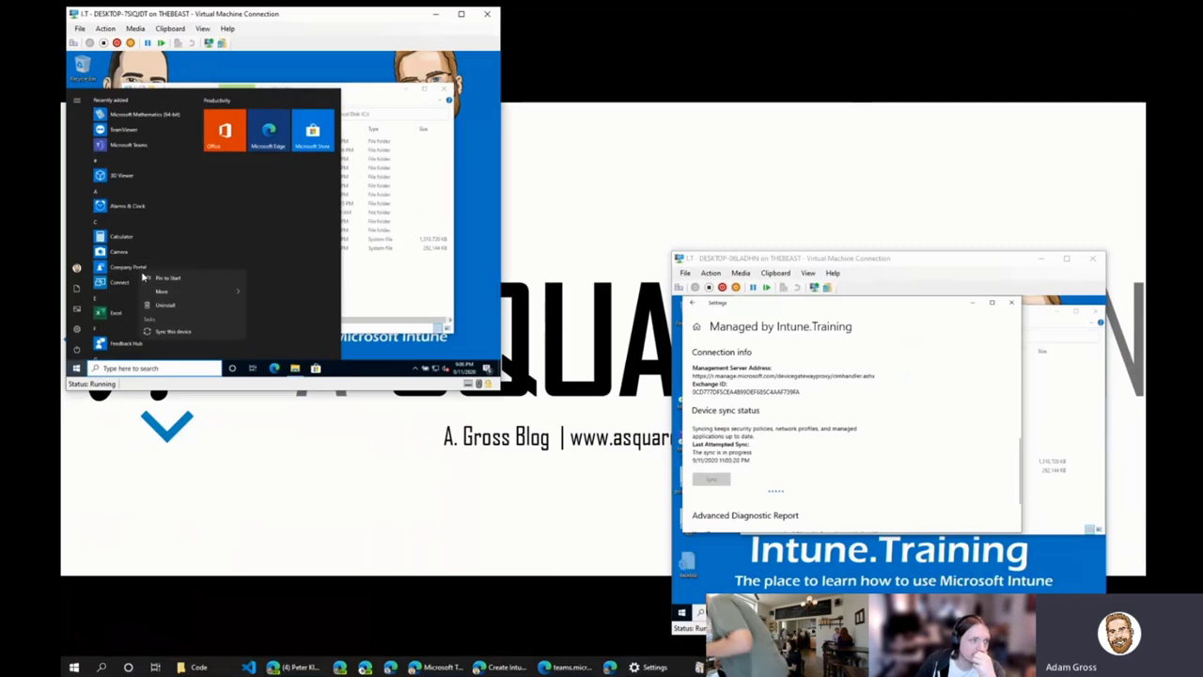
{"action": "left_click", "coordinate": [189, 332]}
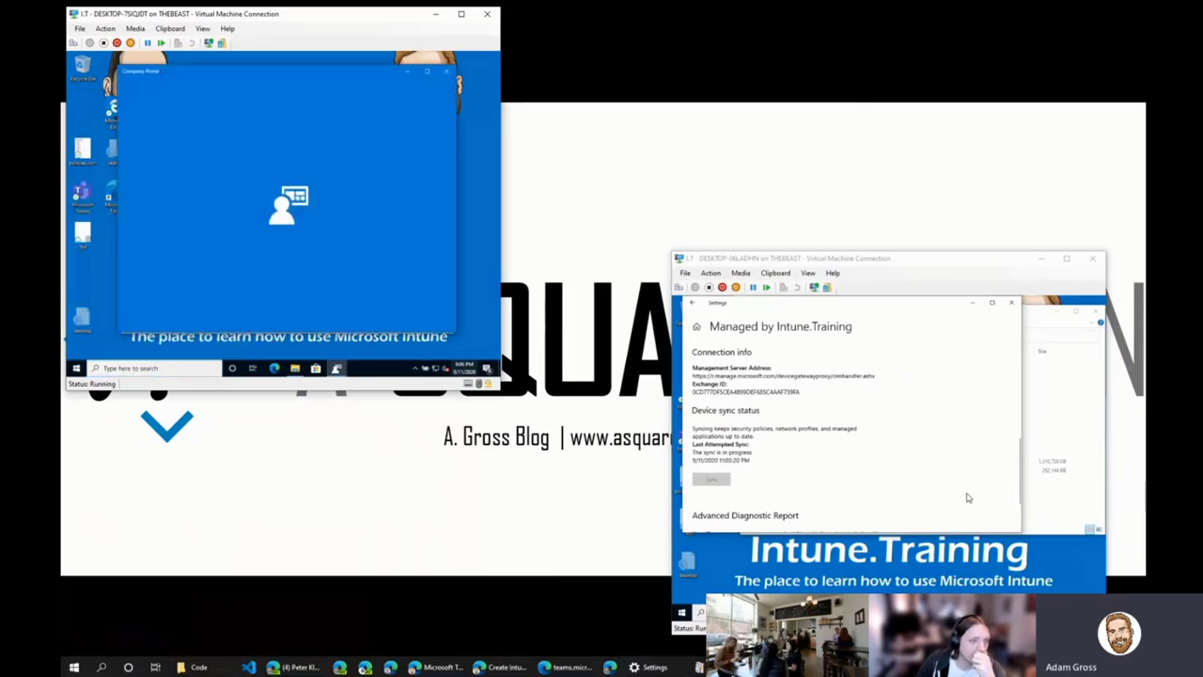
- Return to the Local Disk (C:) folder window on DESKTOP-06LADHN to check for new folders
{"action": "left_click", "coordinate": [884, 311]}
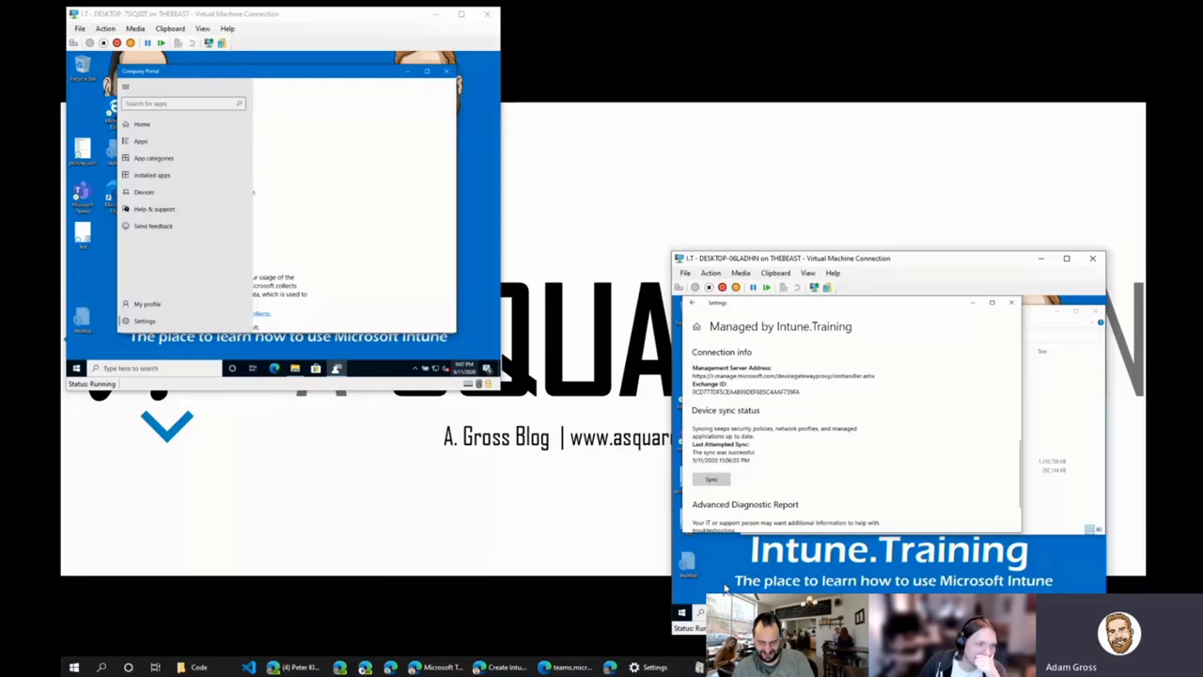
{"action": "left_click", "coordinate": [1057, 502]}
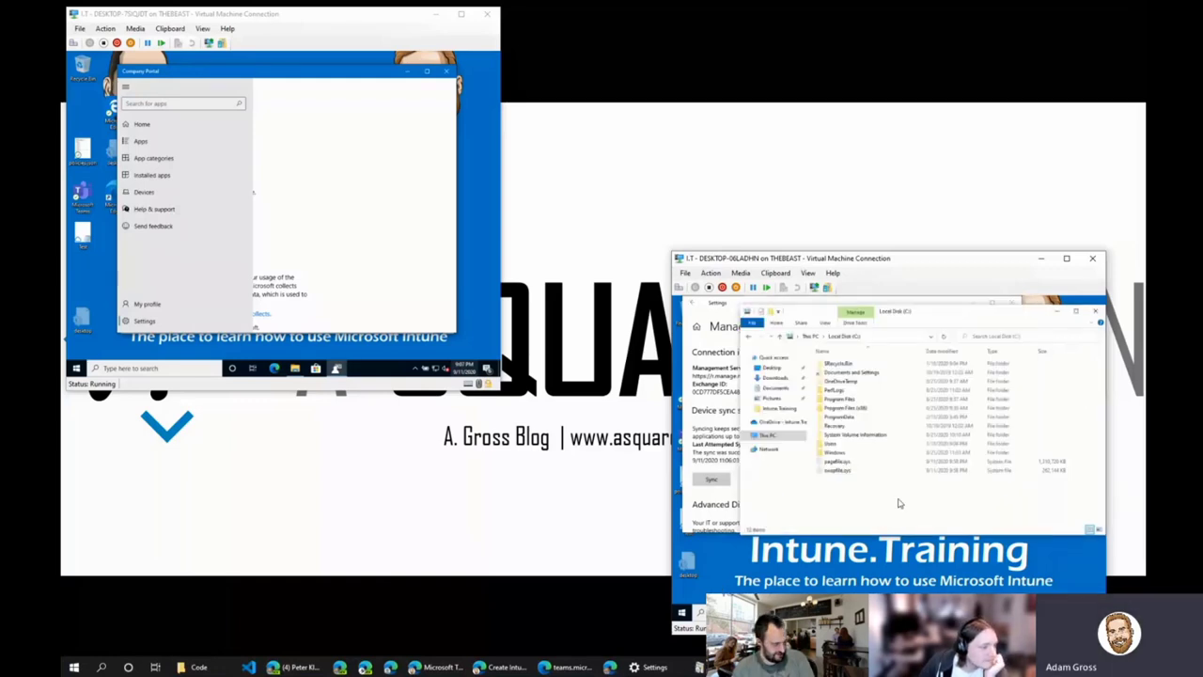
- Start another device sync from Settings on DESKTOP-06LADHN and from Company Portal on DESKTOP-7SIQJDT
{"action": "left_click", "coordinate": [753, 301]}
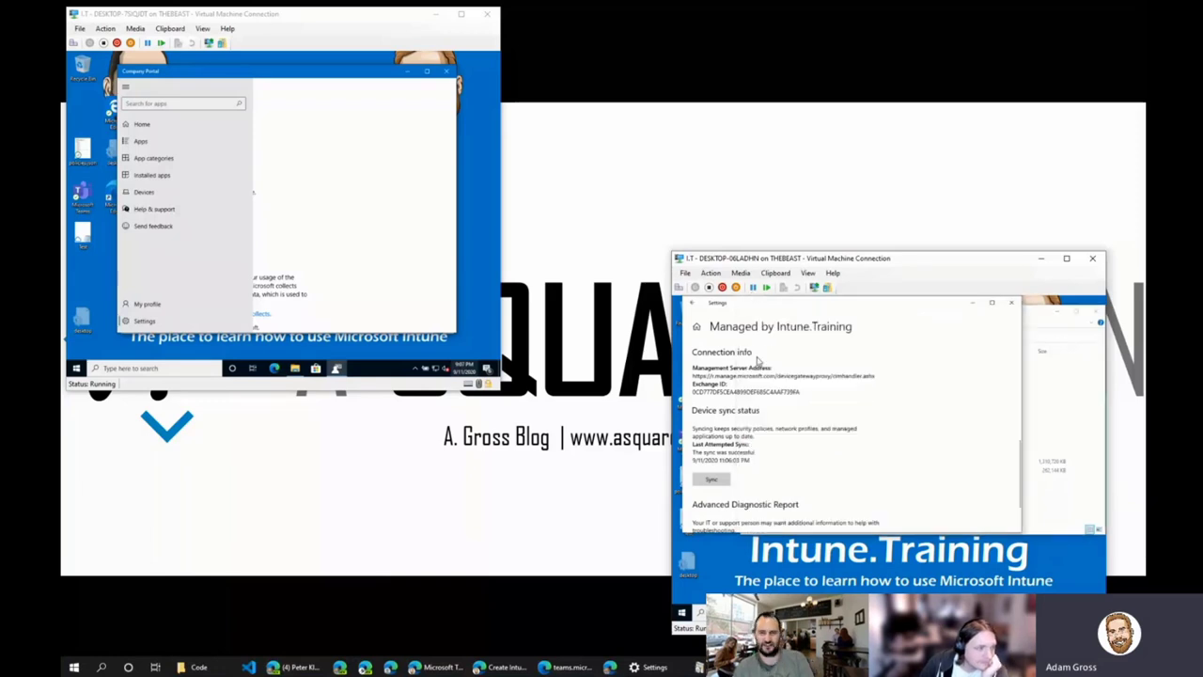
{"action": "left_click", "coordinate": [722, 482]}
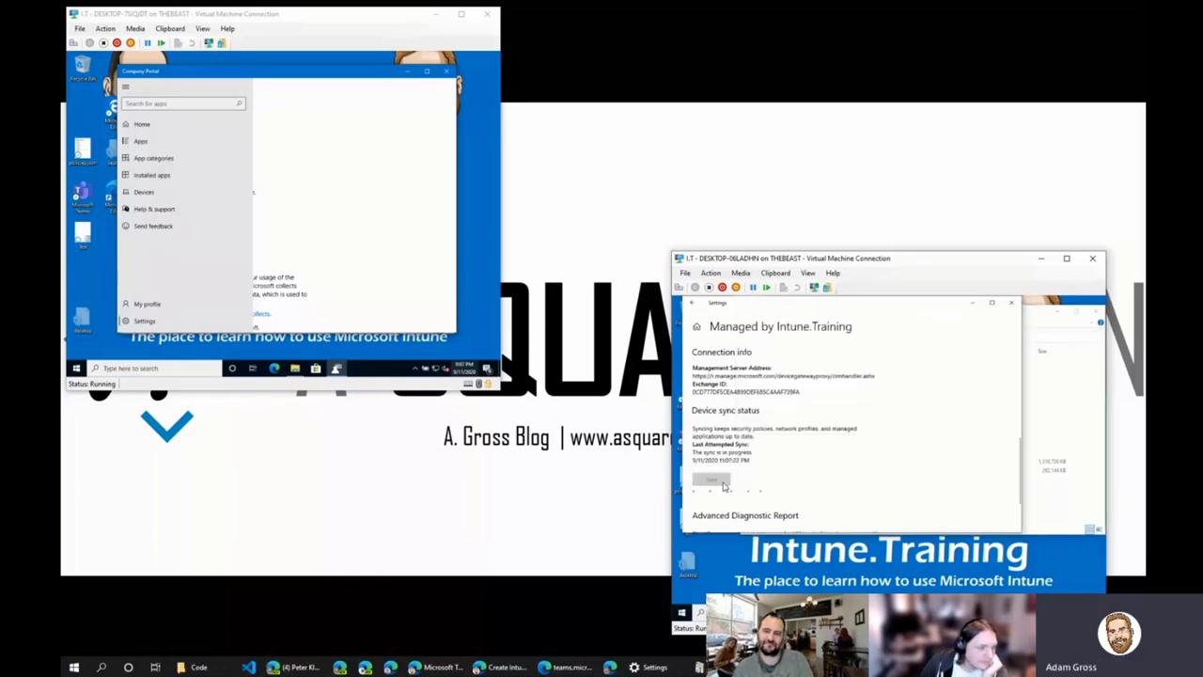
{"action": "left_click", "coordinate": [332, 81]}
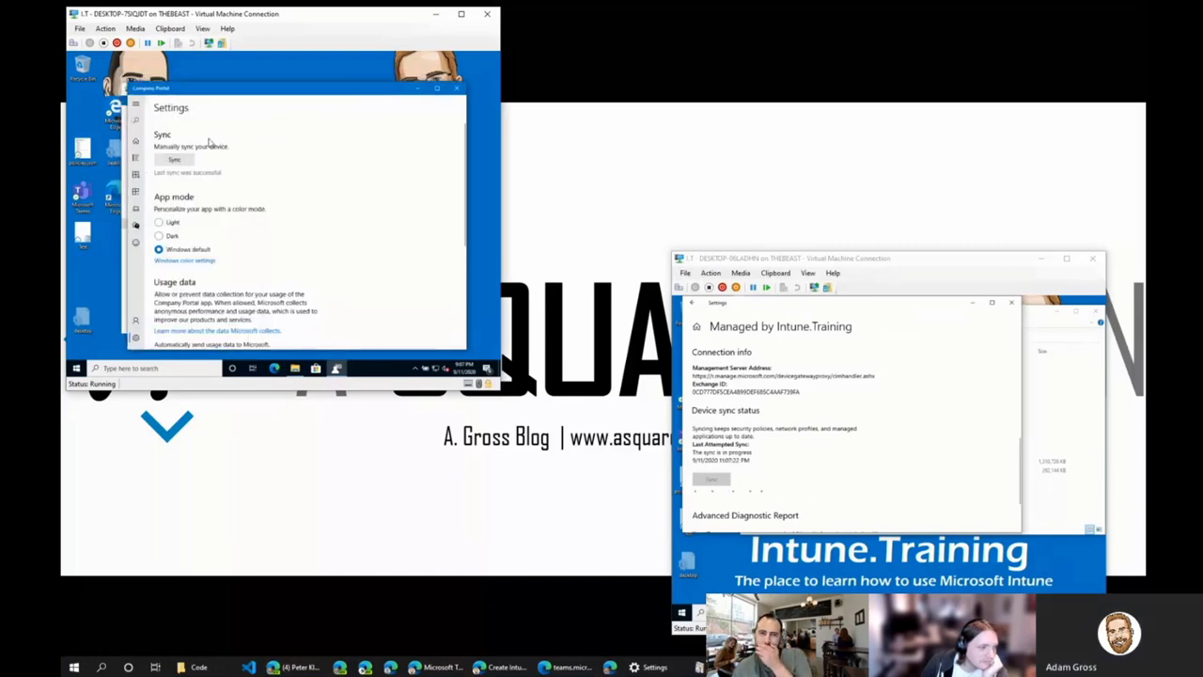
{"action": "left_click", "coordinate": [188, 162]}
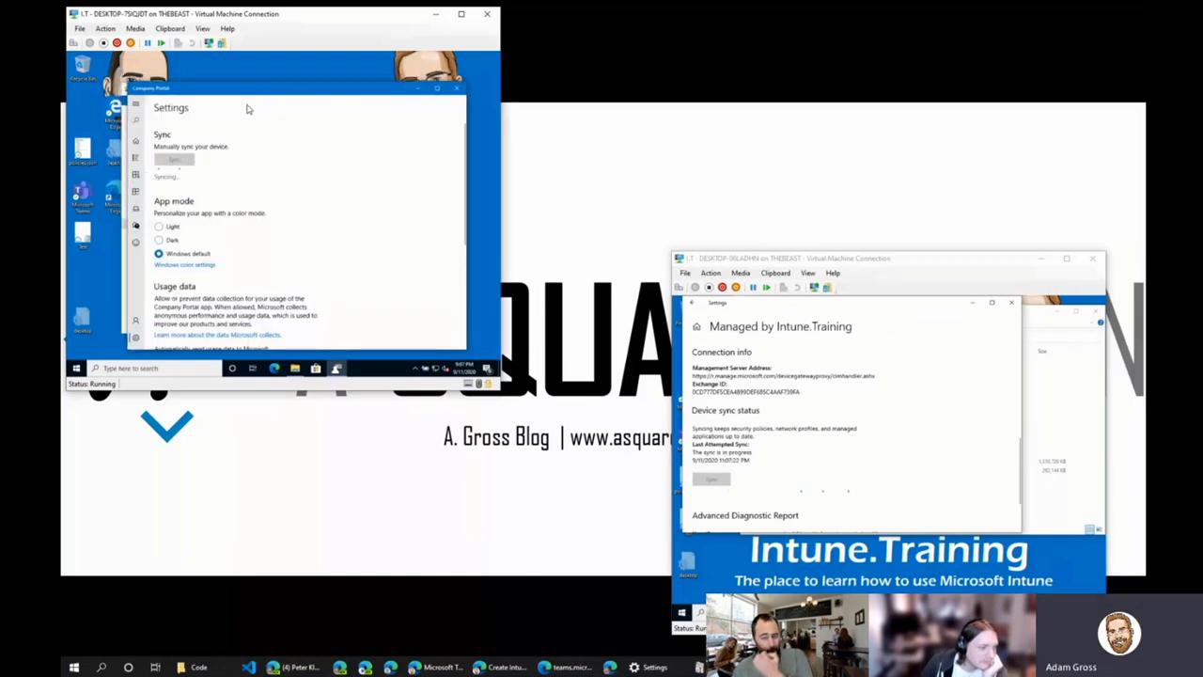
- Rearrange the Company Portal and Local Disk (C:) windows on DESKTOP-7SIQJDT and check the drive for new folders
{"action": "left_click_drag", "start_coordinate": [266, 94], "coordinate": [298, 100]}
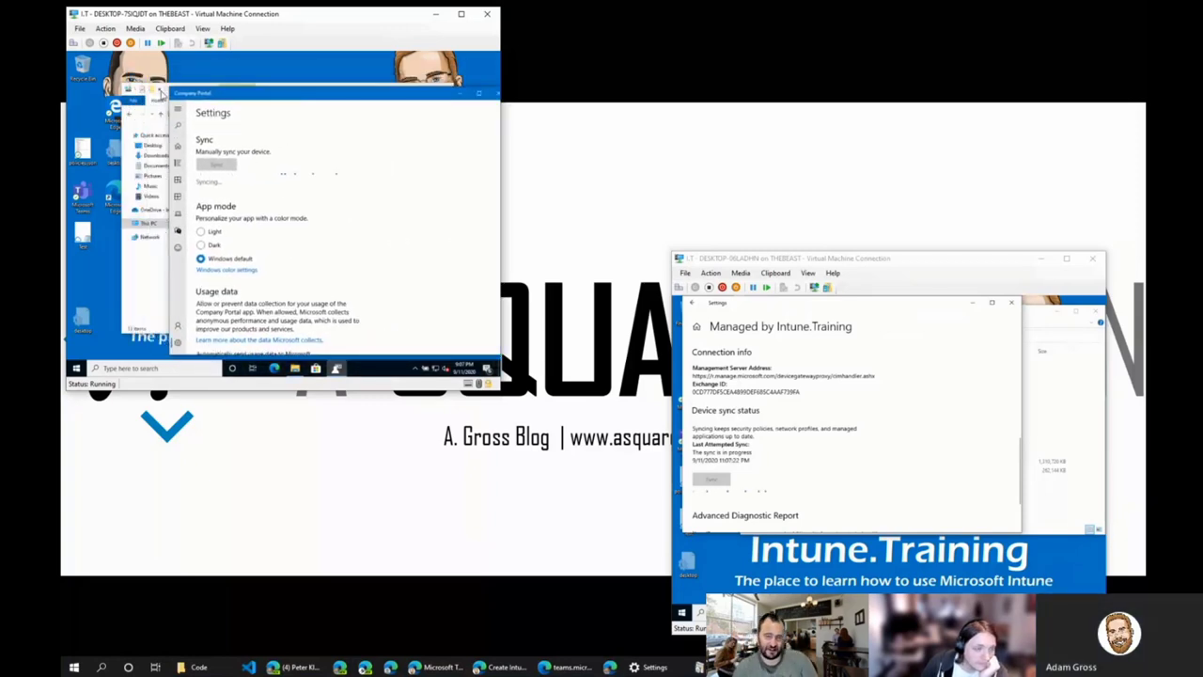
{"action": "left_click_drag", "start_coordinate": [227, 89], "coordinate": [261, 90]}
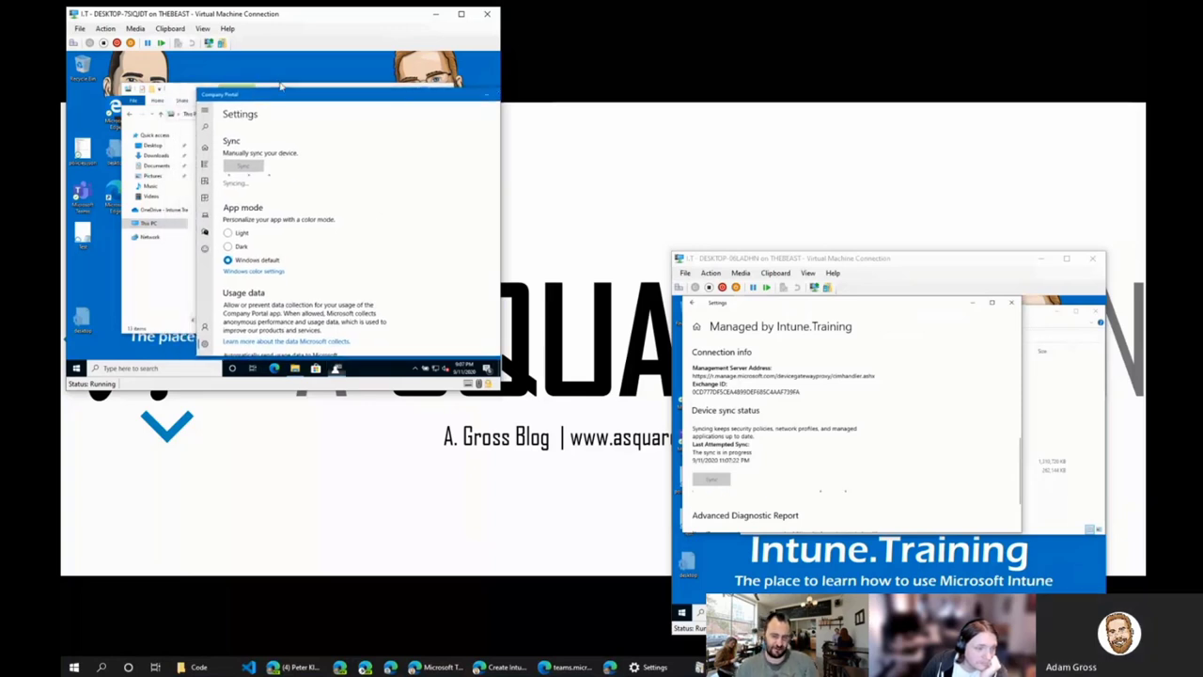
{"action": "left_click_drag", "start_coordinate": [286, 101], "coordinate": [251, 64]}
{"action": "left_click_drag", "start_coordinate": [441, 109], "coordinate": [400, 103]}
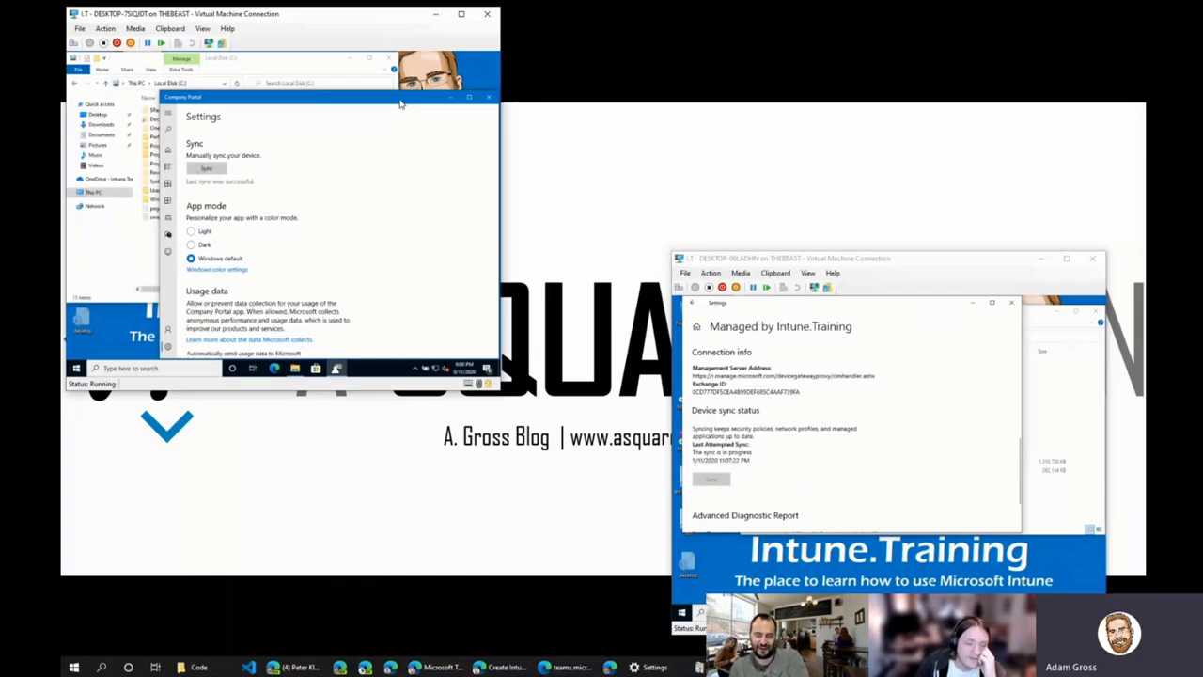
{"action": "left_click", "coordinate": [291, 60]}
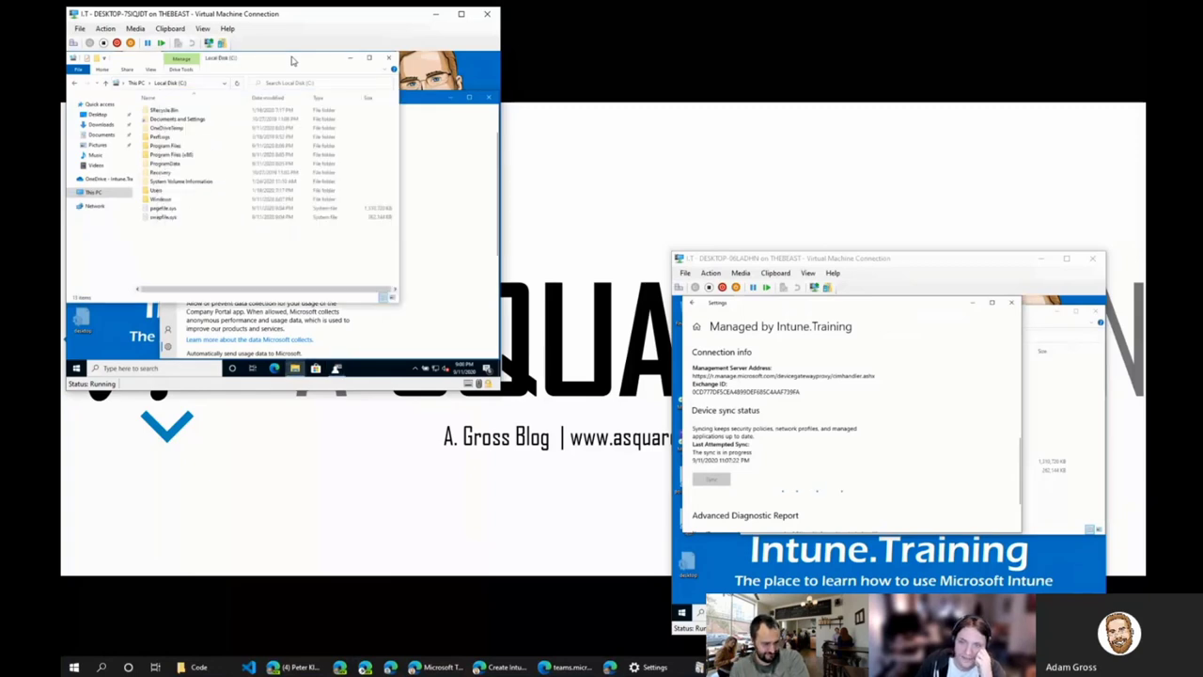
{"action": "left_click", "coordinate": [417, 106]}
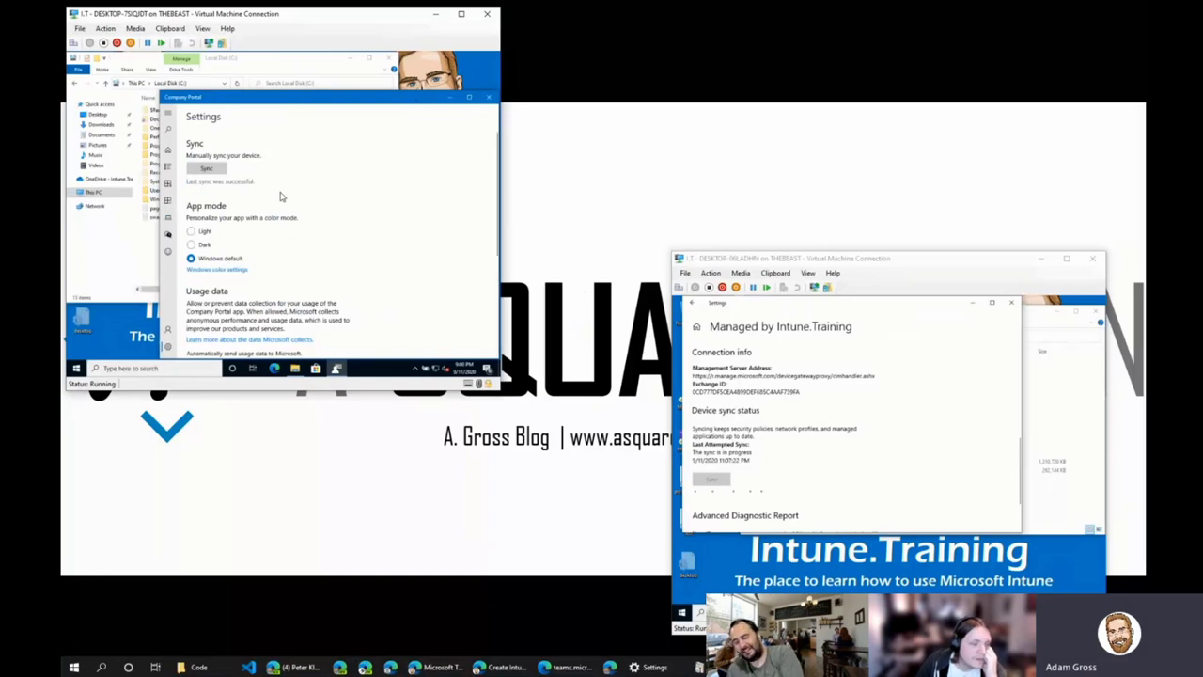
{"action": "left_click", "coordinate": [170, 113]}
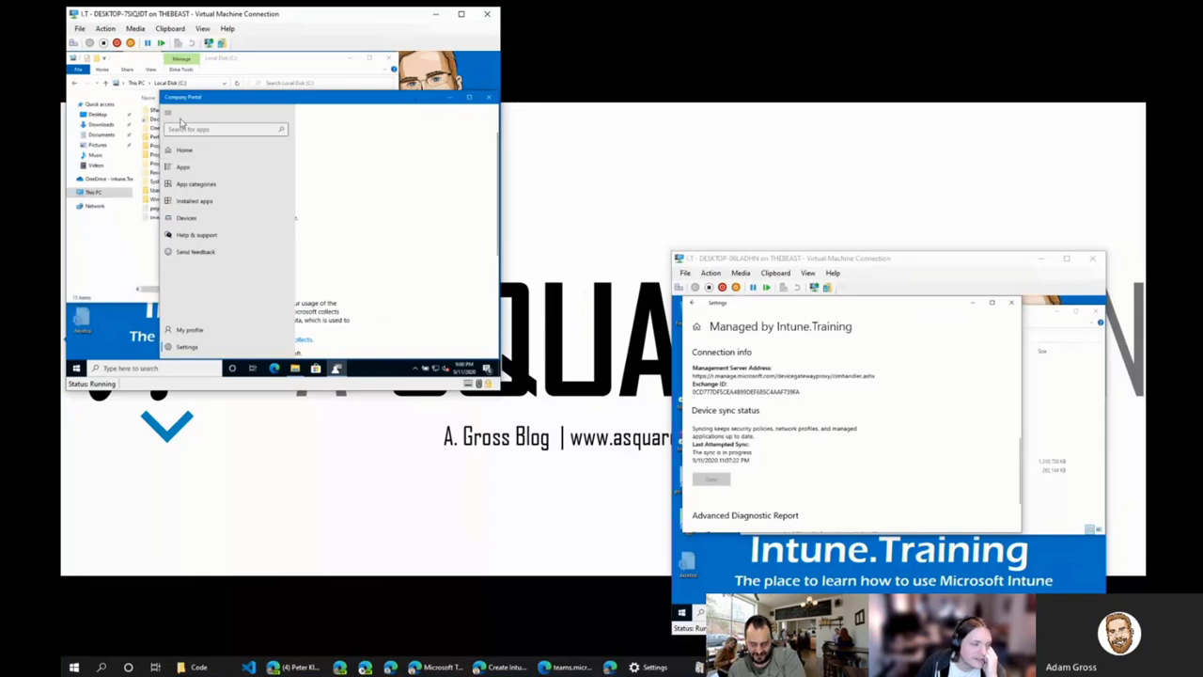
{"action": "left_click", "coordinate": [171, 114]}
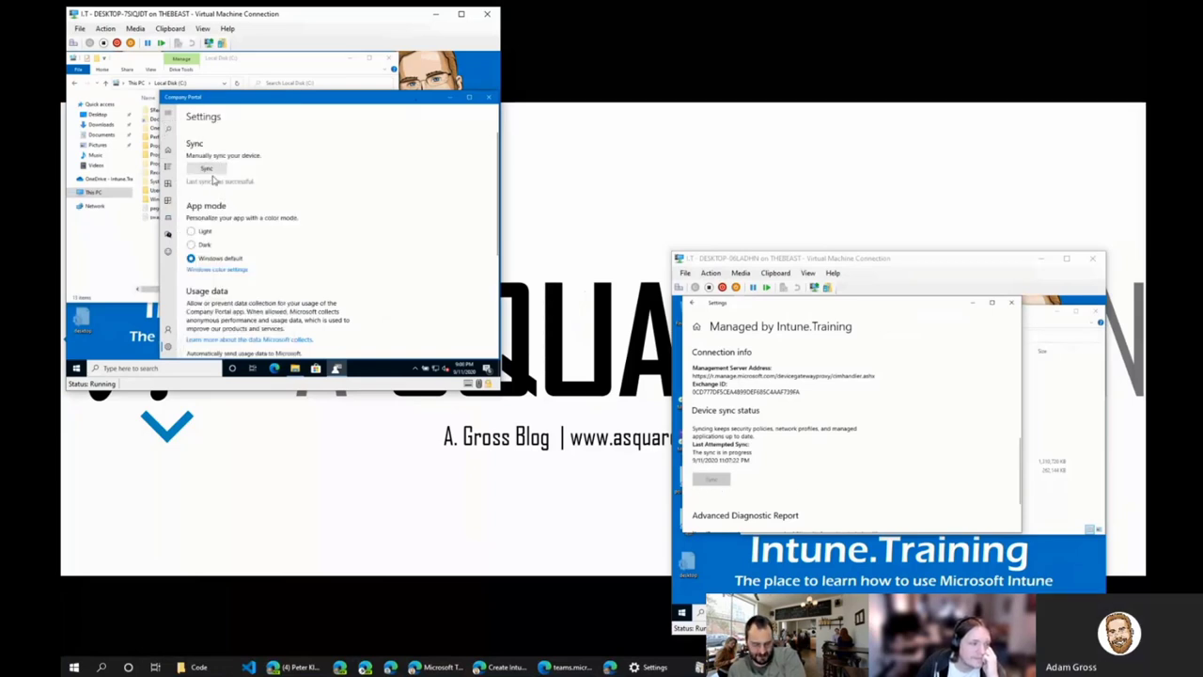
- Open the Intune.Training work account's management info in Windows Settings on DESKTOP-7SIQJDT and start a device sync there
{"action": "left_click", "coordinate": [78, 369]}
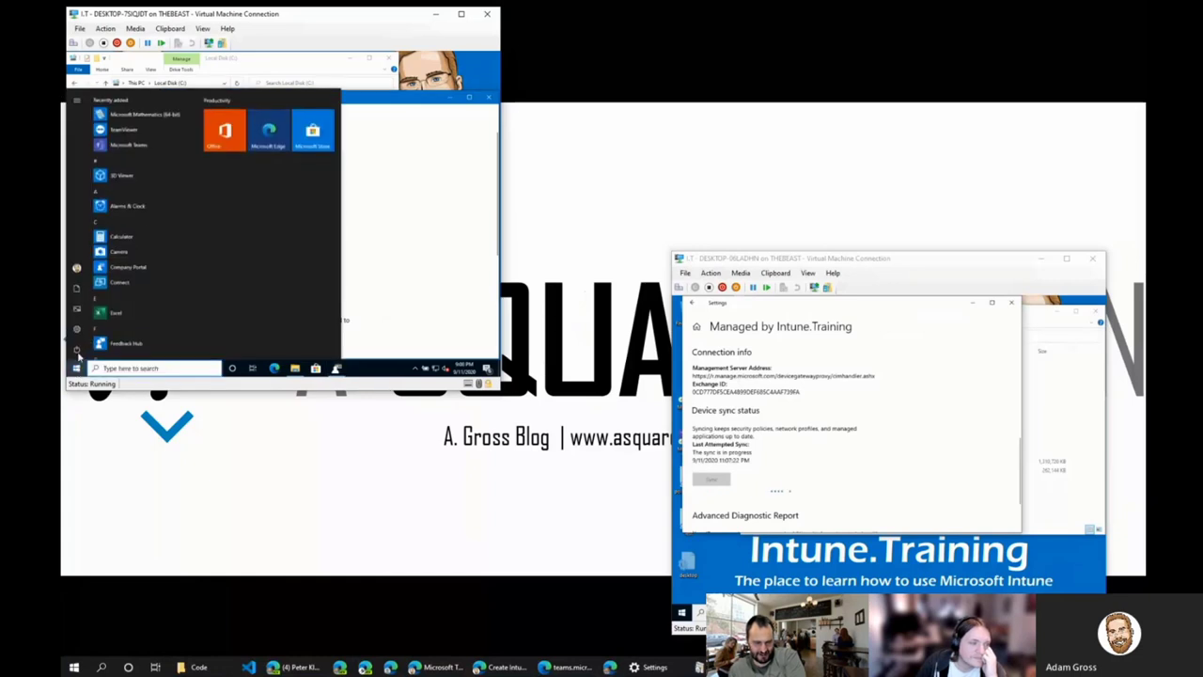
{"action": "left_click", "coordinate": [76, 344]}
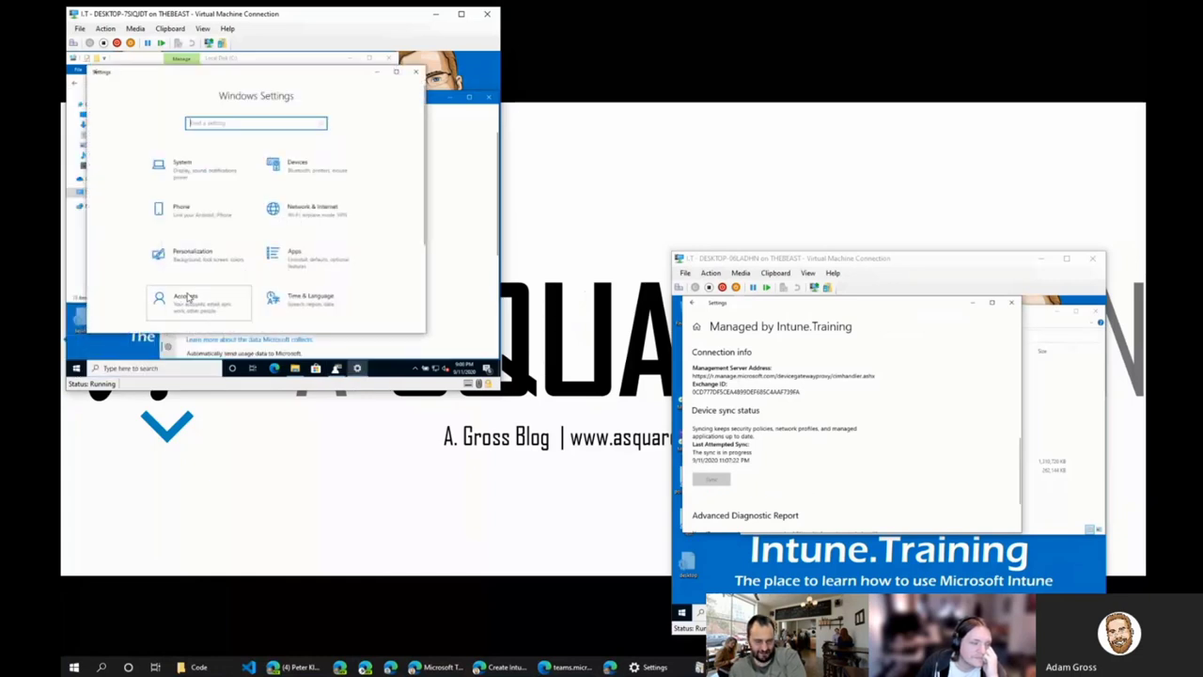
{"action": "left_click", "coordinate": [187, 297]}
{"action": "left_click", "coordinate": [141, 226]}
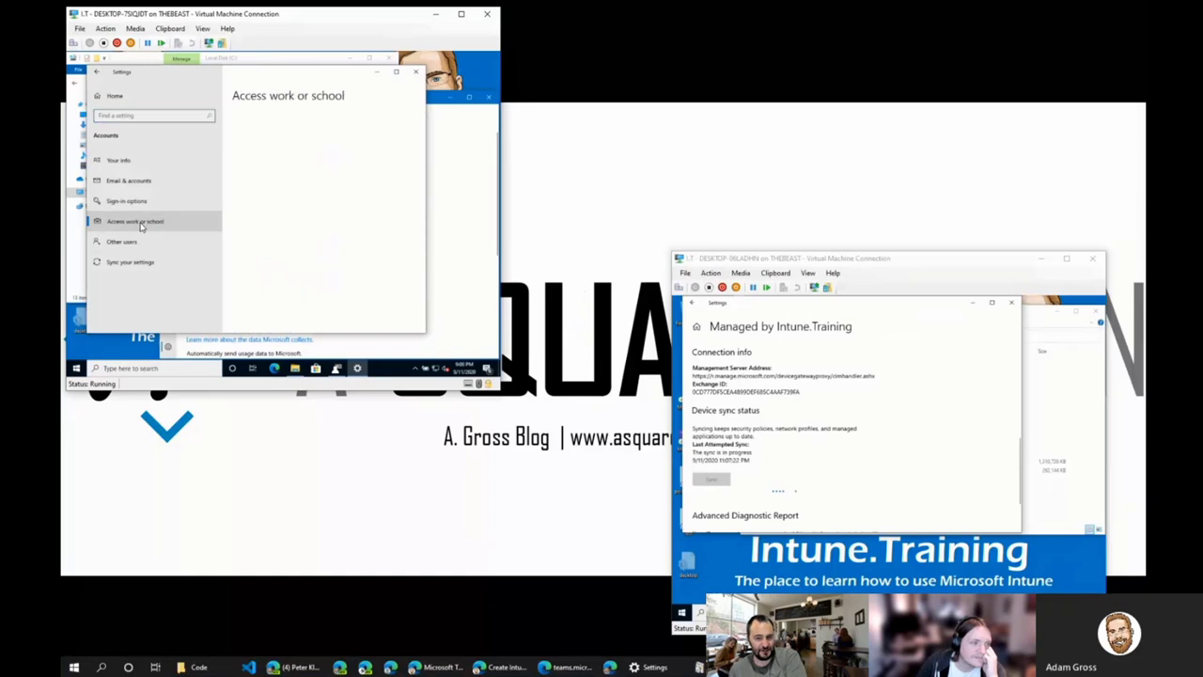
{"action": "left_click", "coordinate": [315, 197]}
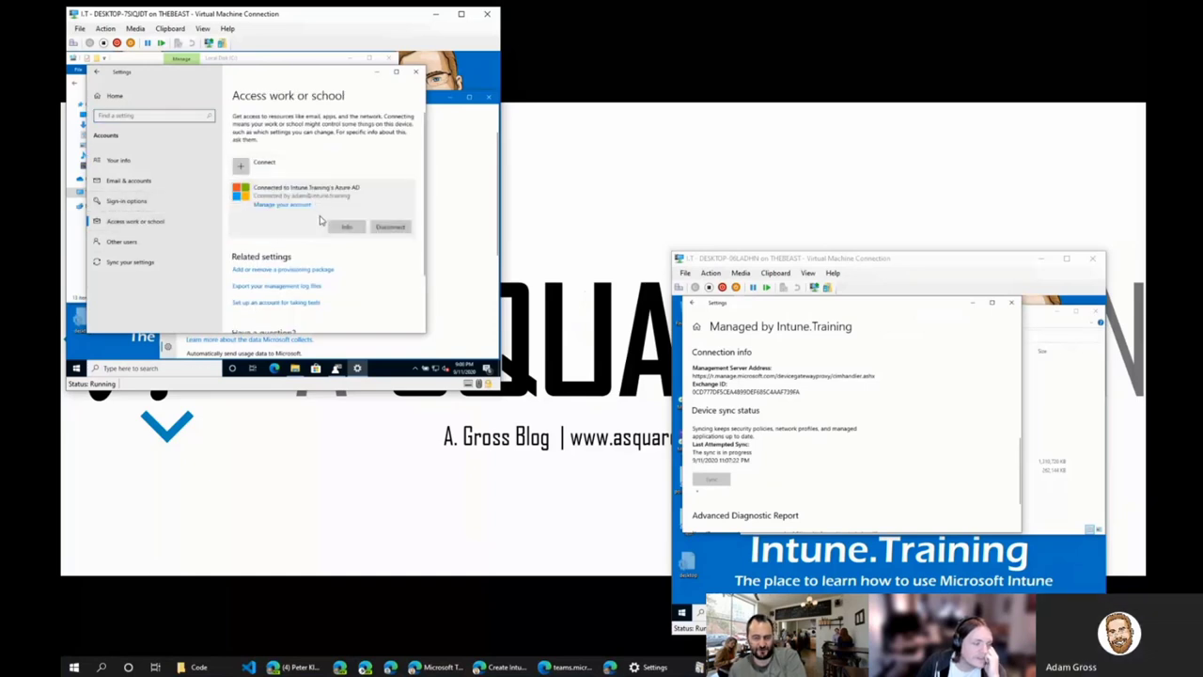
{"action": "left_click", "coordinate": [345, 230]}
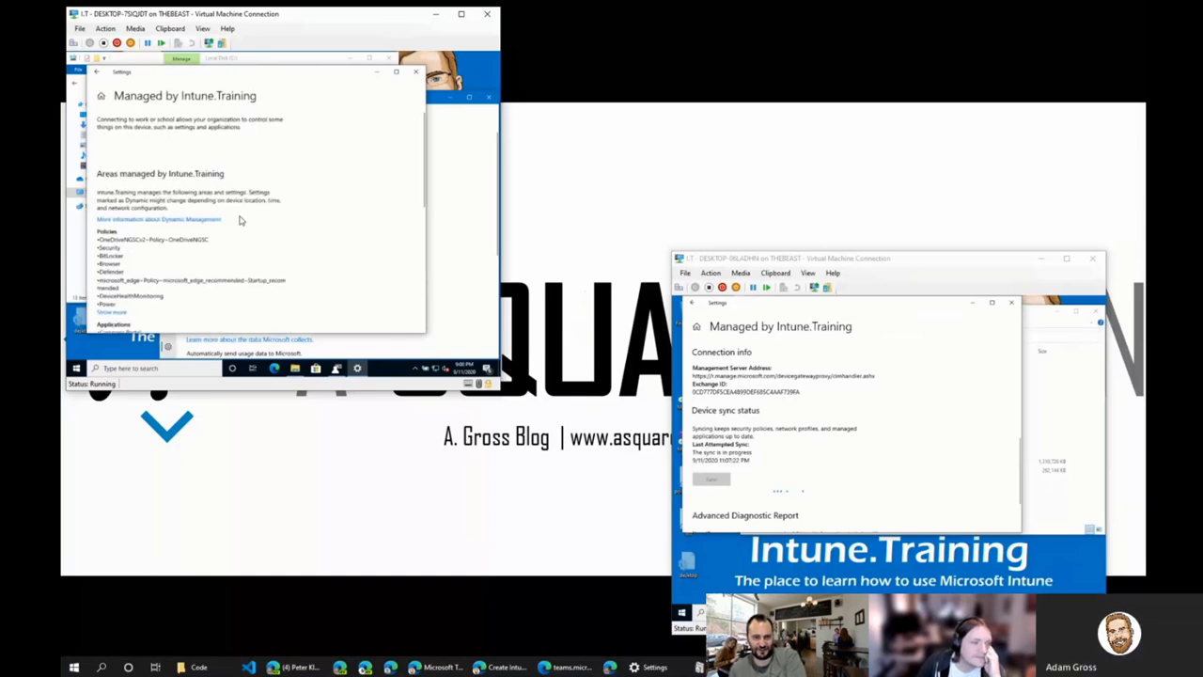
{"action": "scroll", "coordinate": [220, 246], "scroll_direction": "down", "scroll_amount": 5}
{"action": "scroll", "coordinate": [166, 257], "scroll_direction": "down", "scroll_amount": 3}
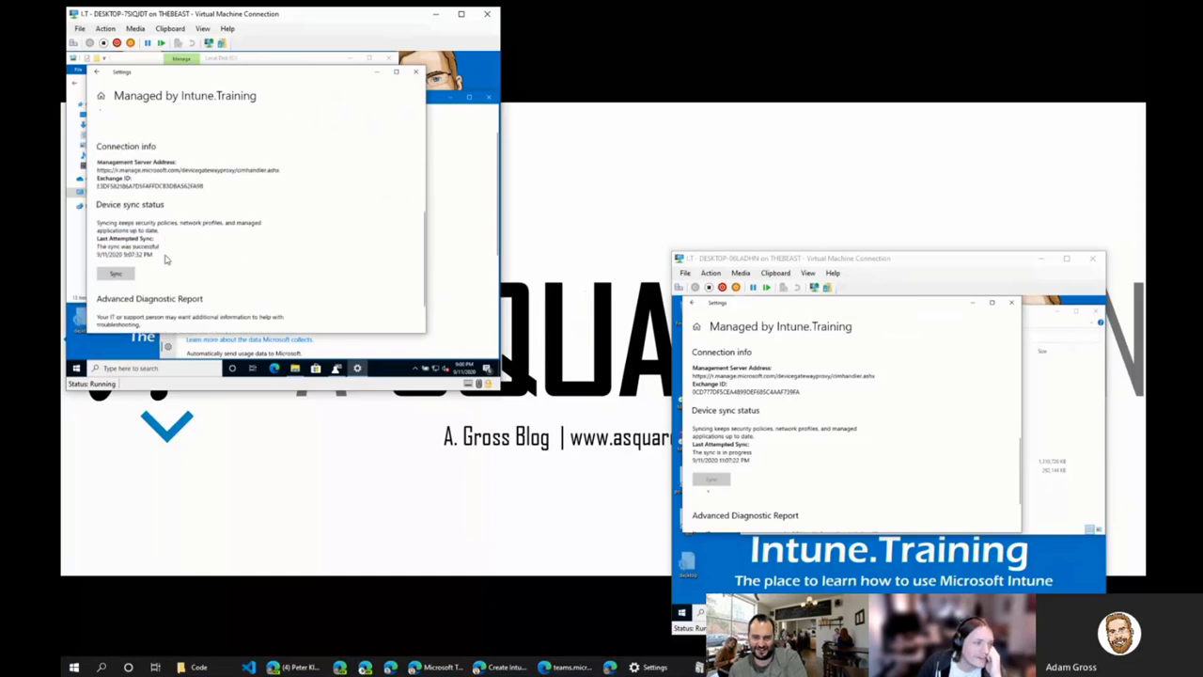
{"action": "left_click", "coordinate": [128, 240]}
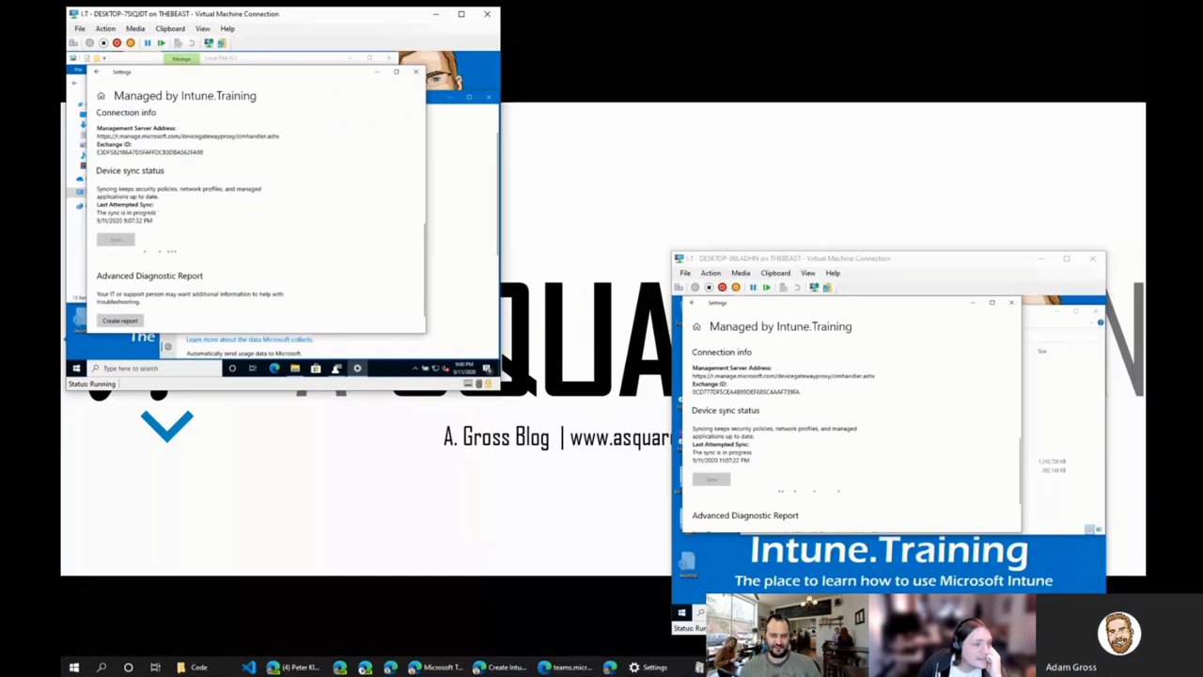
- Restart DESKTOP-06LADHN from Windows Update to install its pending updates
{"action": "key", "text": "alt+Tab"}
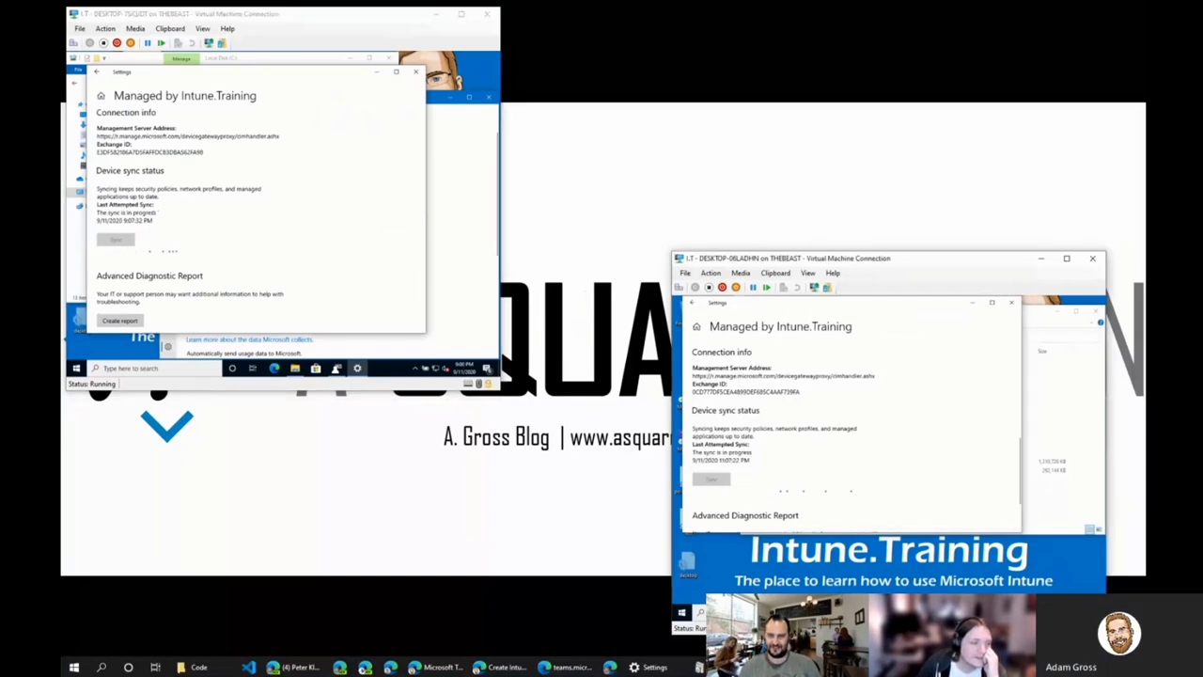
{"action": "left_click", "coordinate": [692, 302]}
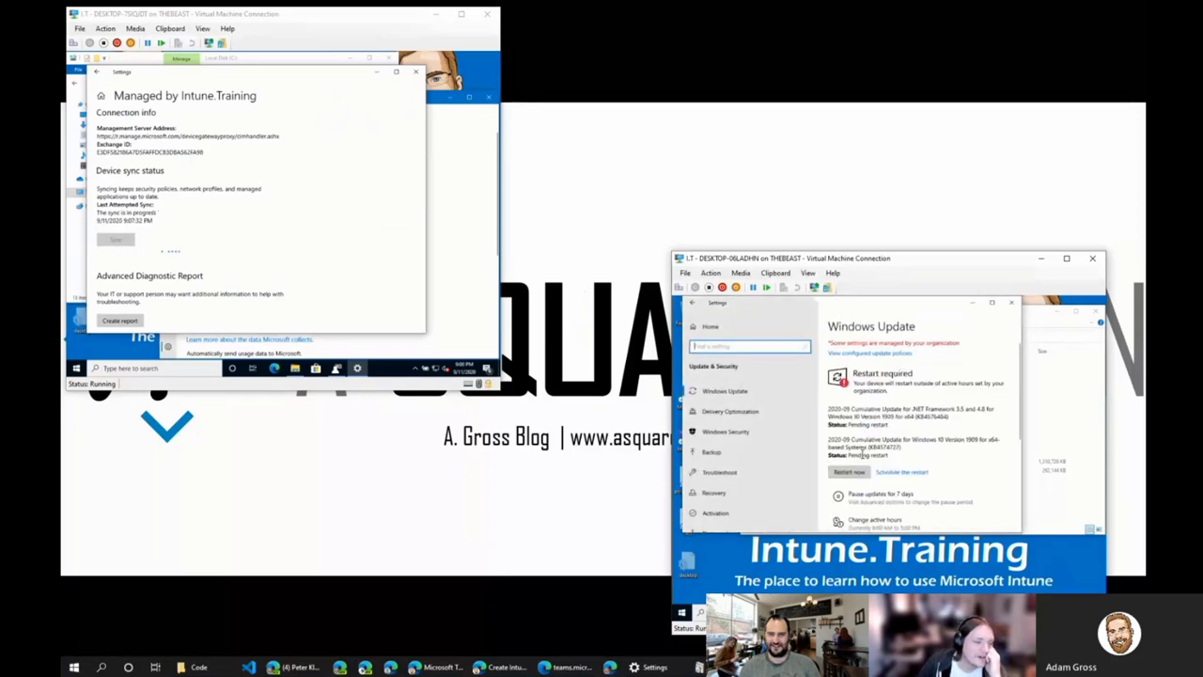
{"action": "left_click", "coordinate": [861, 471]}
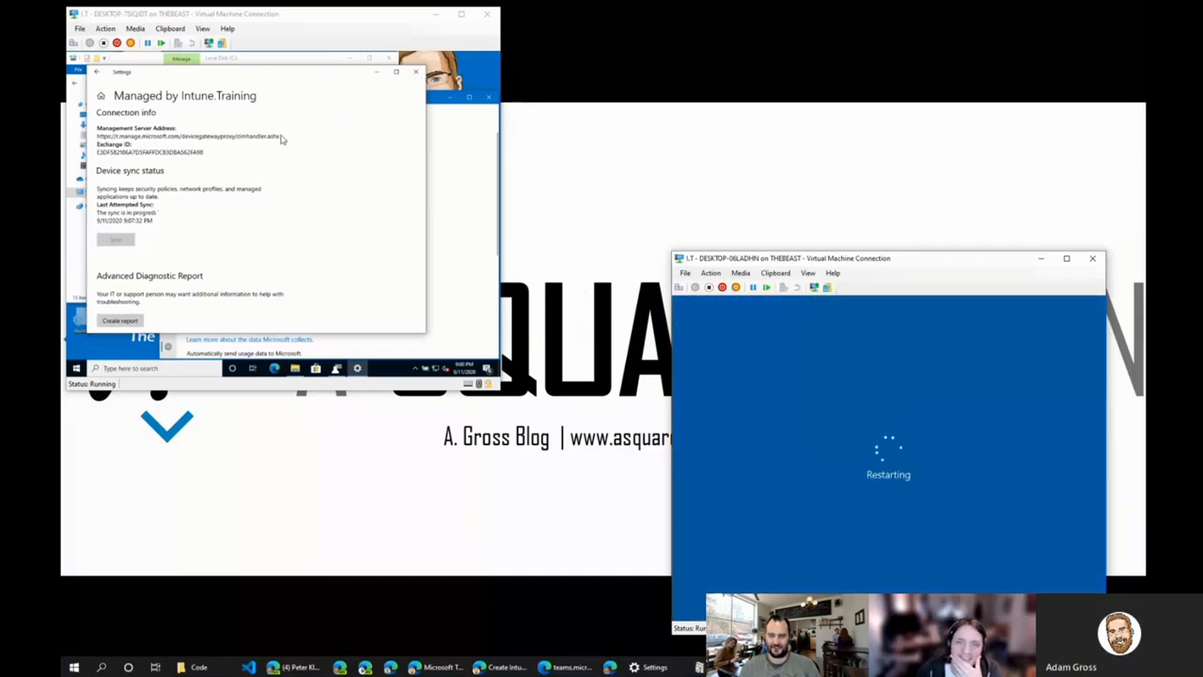
- Offset the Settings and Company Portal windows on DESKTOP-7SIQJDT, bring Local Disk (C:) forward, and move the DESKTOP-06LADHN window farther away
{"action": "left_click", "coordinate": [273, 79]}
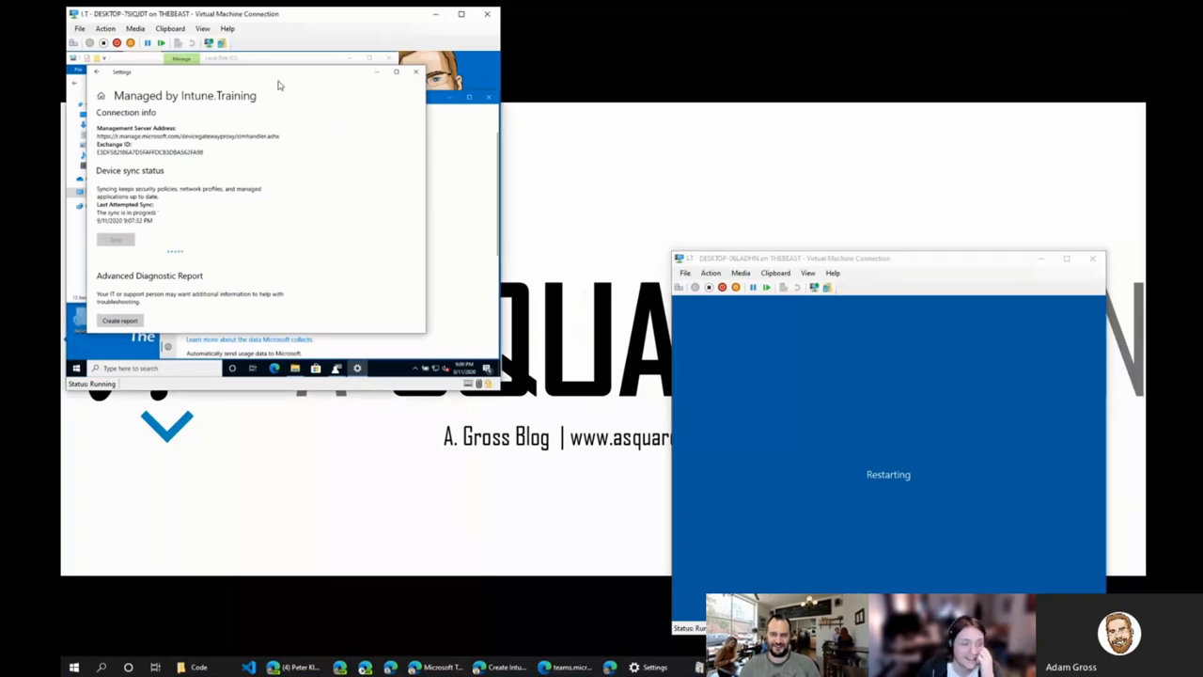
{"action": "mouse_move", "coordinate": [277, 79]}
{"action": "left_mouse_down"}
{"action": "mouse_move", "coordinate": [366, 115]}
{"action": "mouse_move", "coordinate": [282, 91]}
{"action": "left_mouse_up"}
{"action": "left_click", "coordinate": [475, 141]}
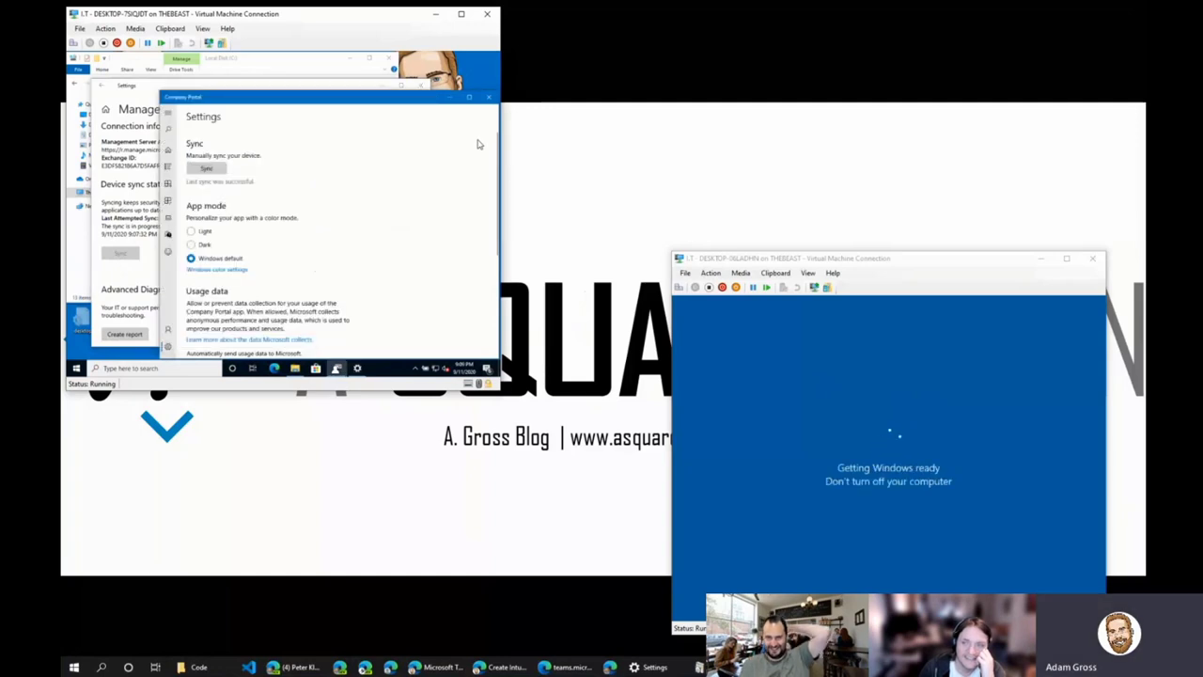
{"action": "left_click_drag", "start_coordinate": [418, 105], "coordinate": [416, 104]}
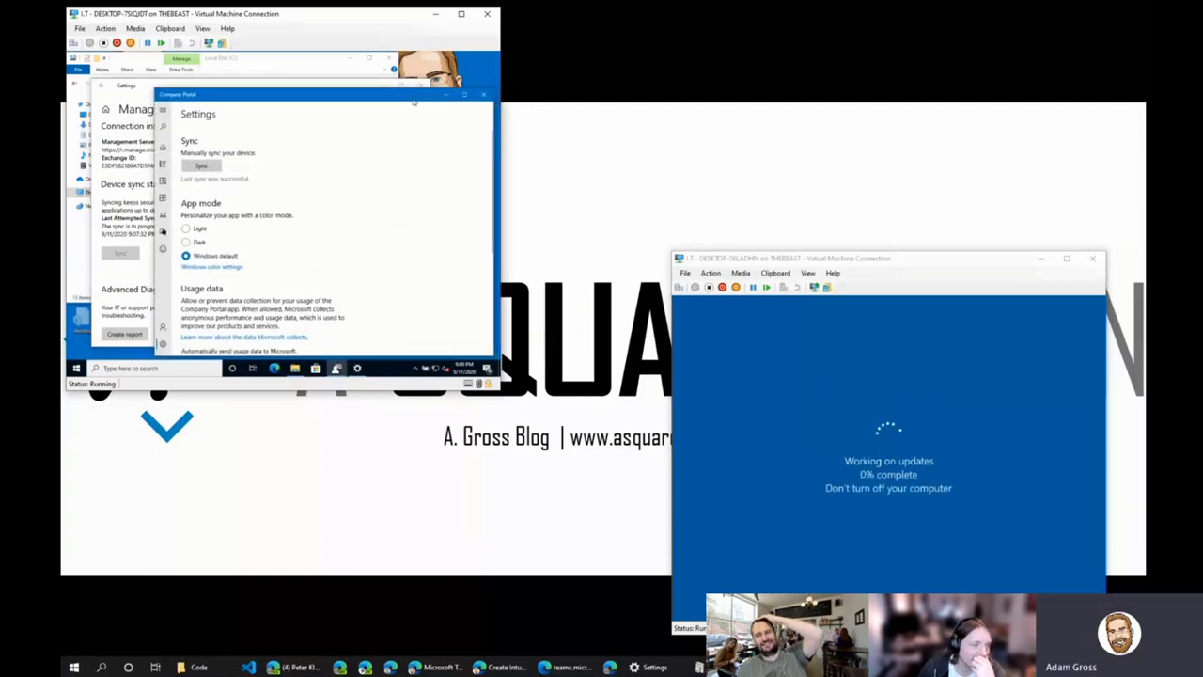
{"action": "left_click", "coordinate": [345, 88]}
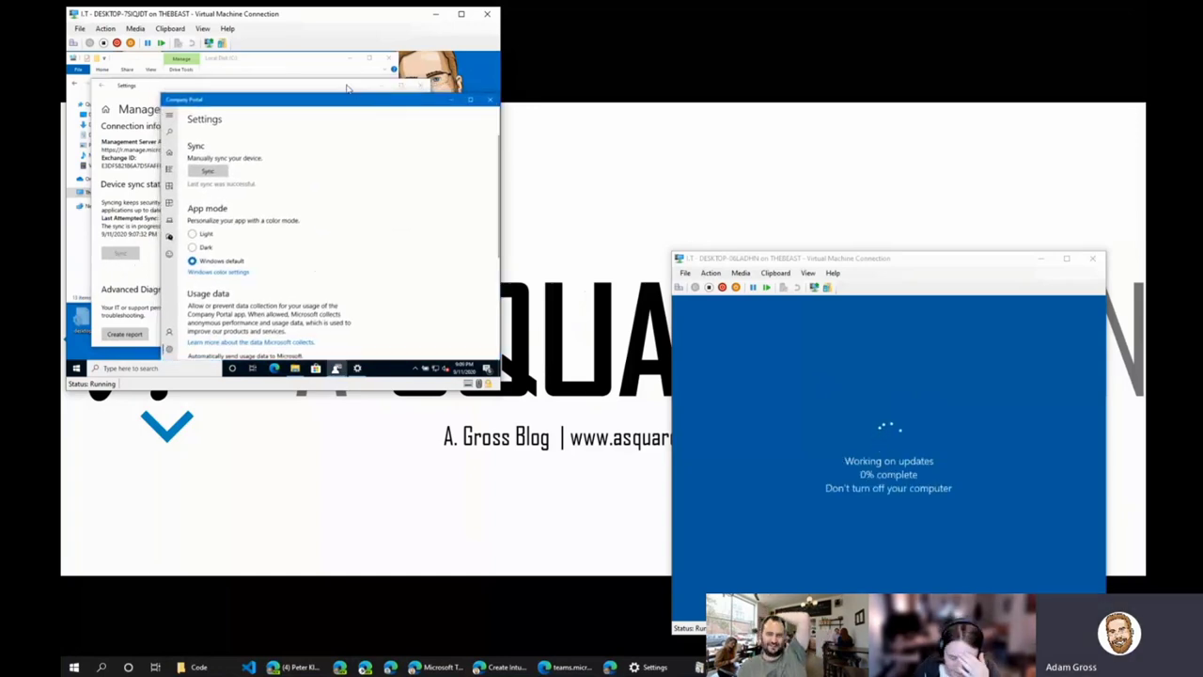
{"action": "left_click_drag", "start_coordinate": [345, 88], "coordinate": [404, 97]}
{"action": "left_click", "coordinate": [305, 63]}
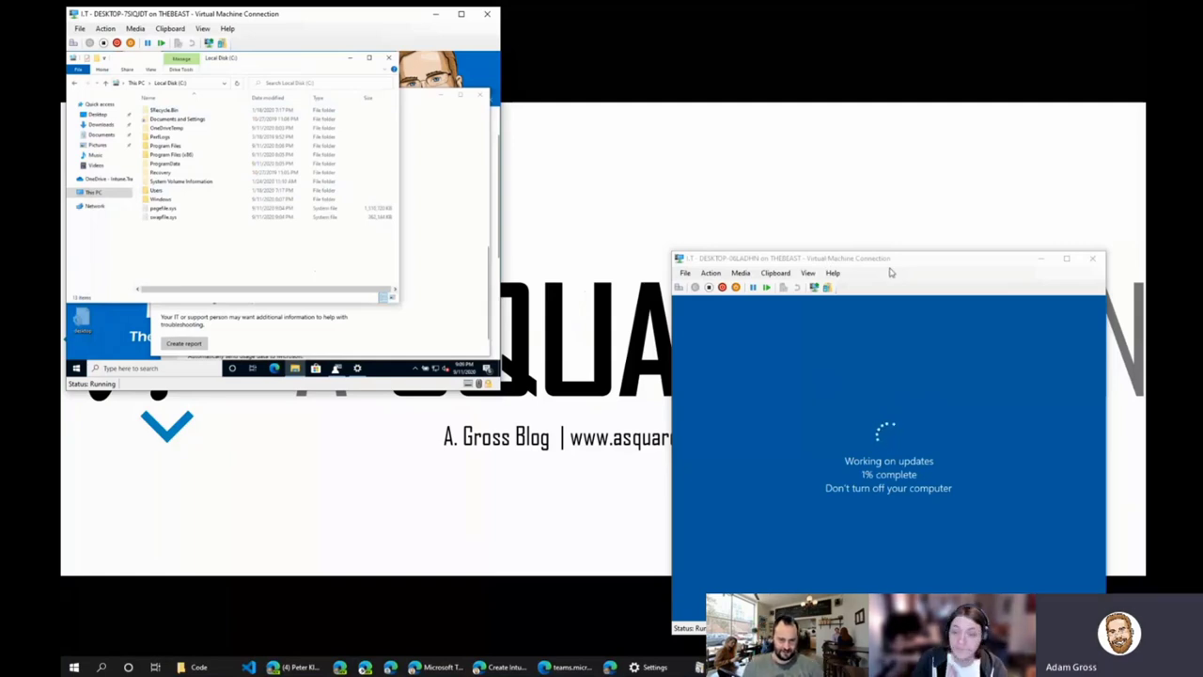
{"action": "left_click_drag", "start_coordinate": [890, 268], "coordinate": [925, 282]}
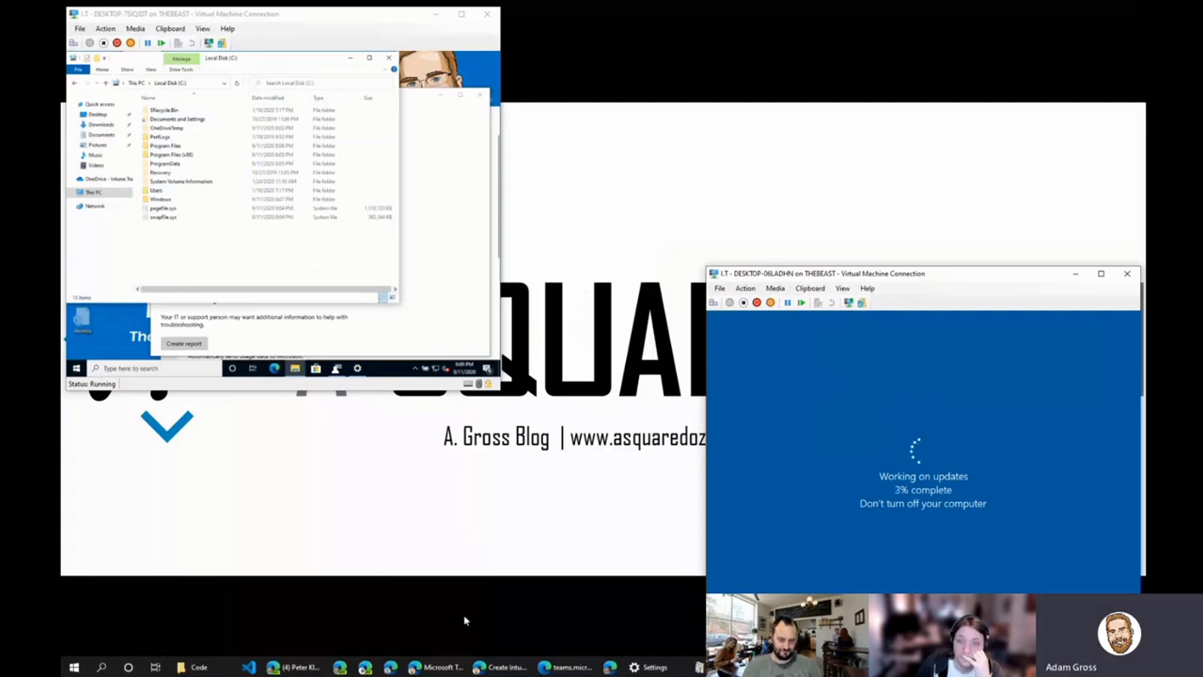
{"action": "left_click", "coordinate": [433, 667]}
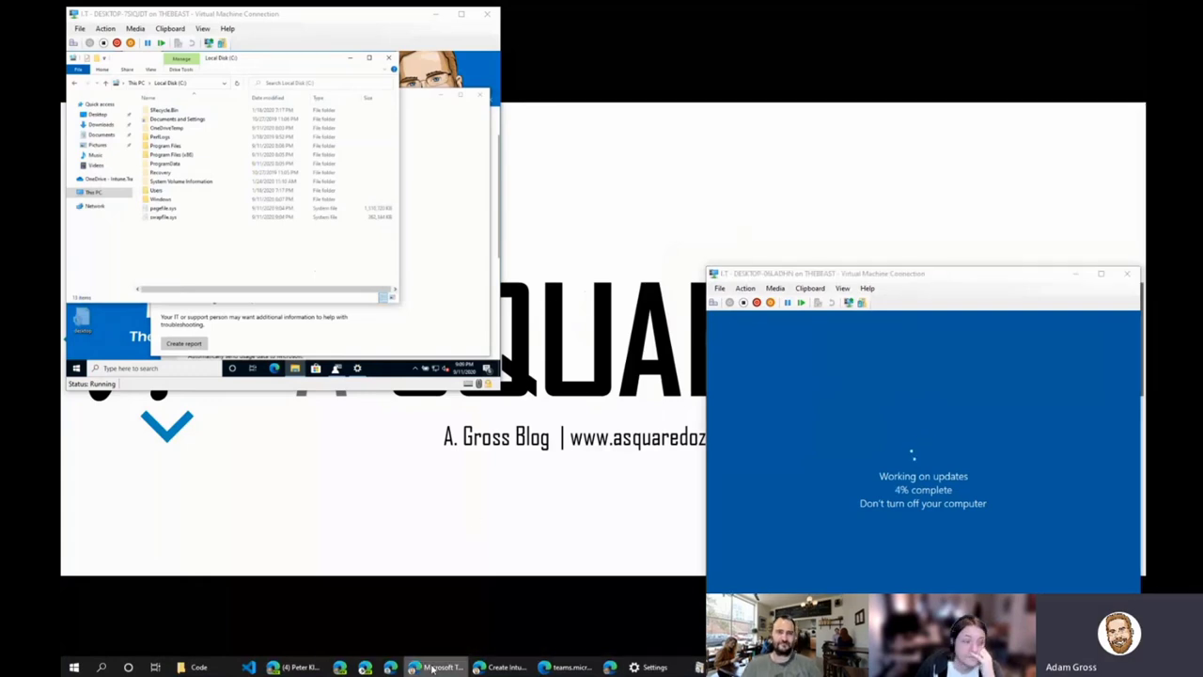
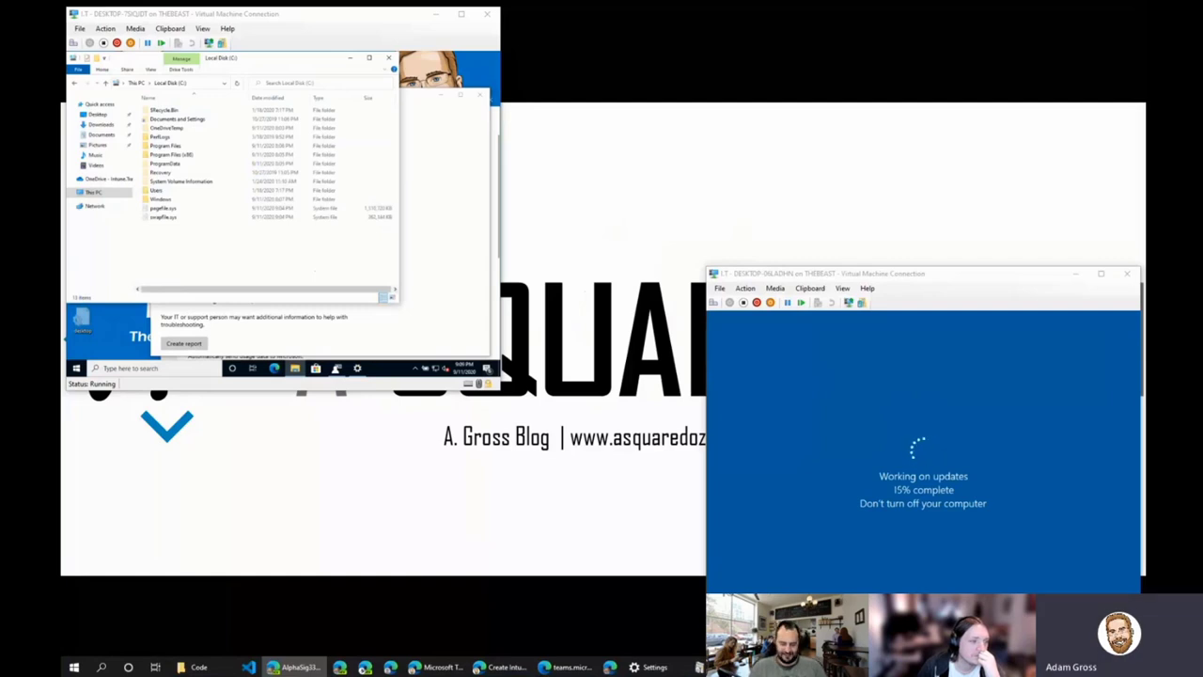
{"action": "scroll", "coordinate": [254, 329], "scroll_direction": "down", "scroll_amount": 1}
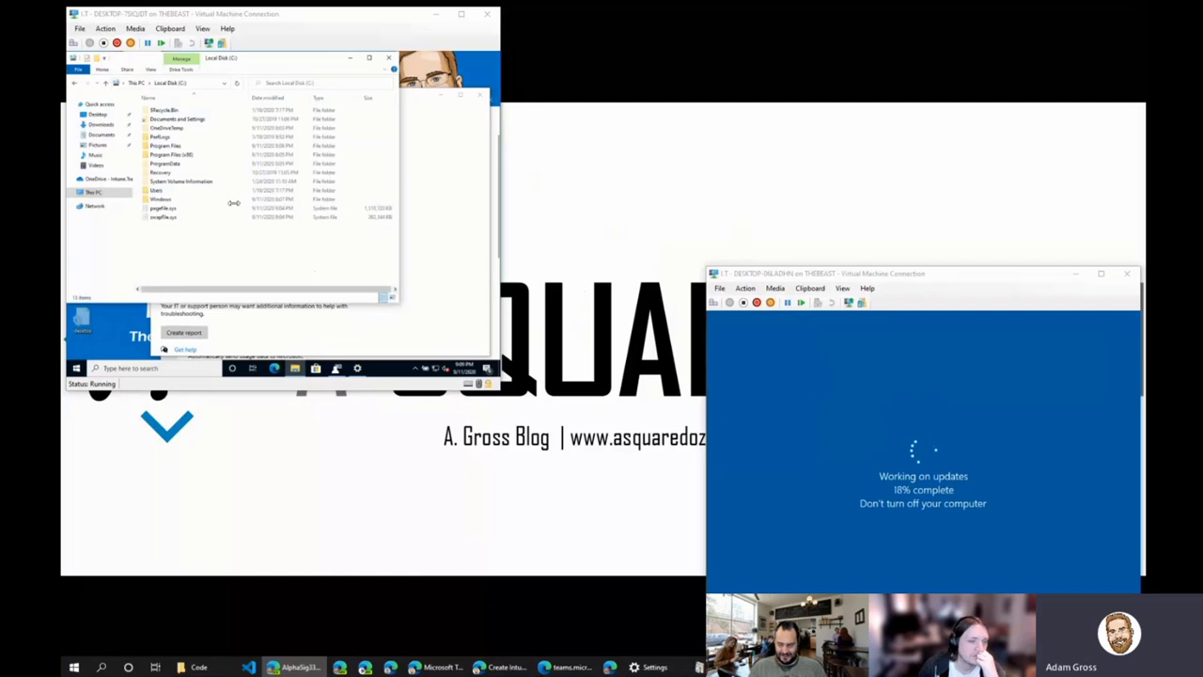
{"action": "left_click", "coordinate": [223, 234]}
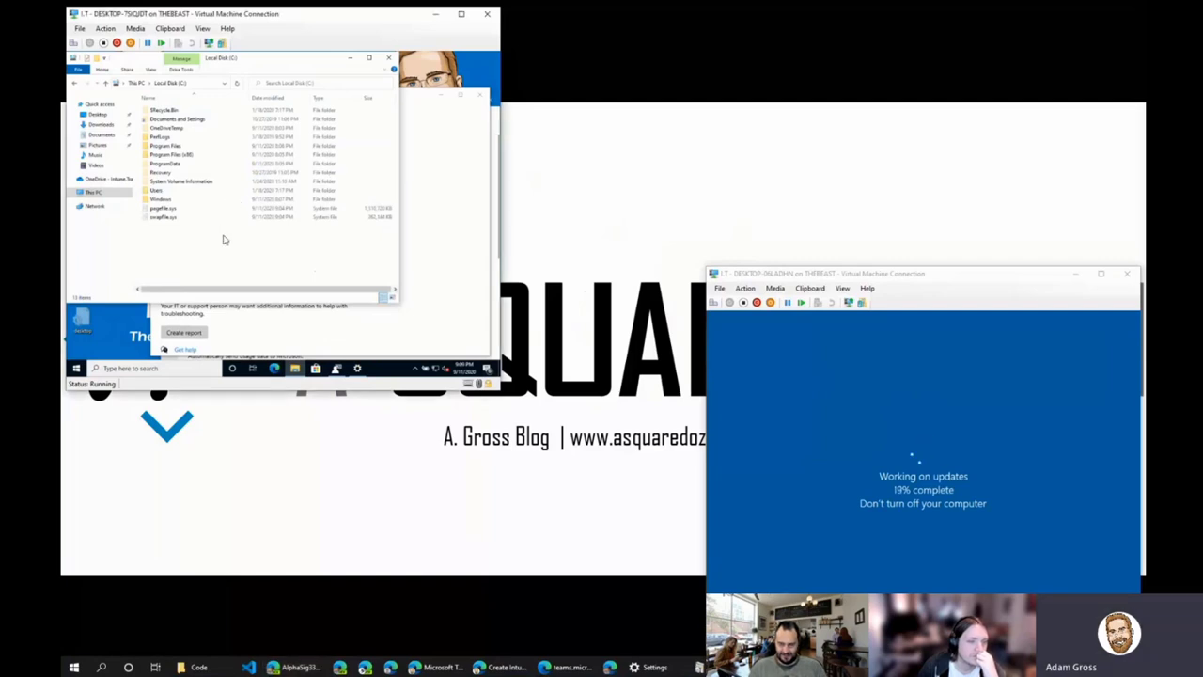
- Bring the work account settings forward on DESKTOP-7SIQJDT and start another device sync
{"action": "left_click", "coordinate": [329, 335]}
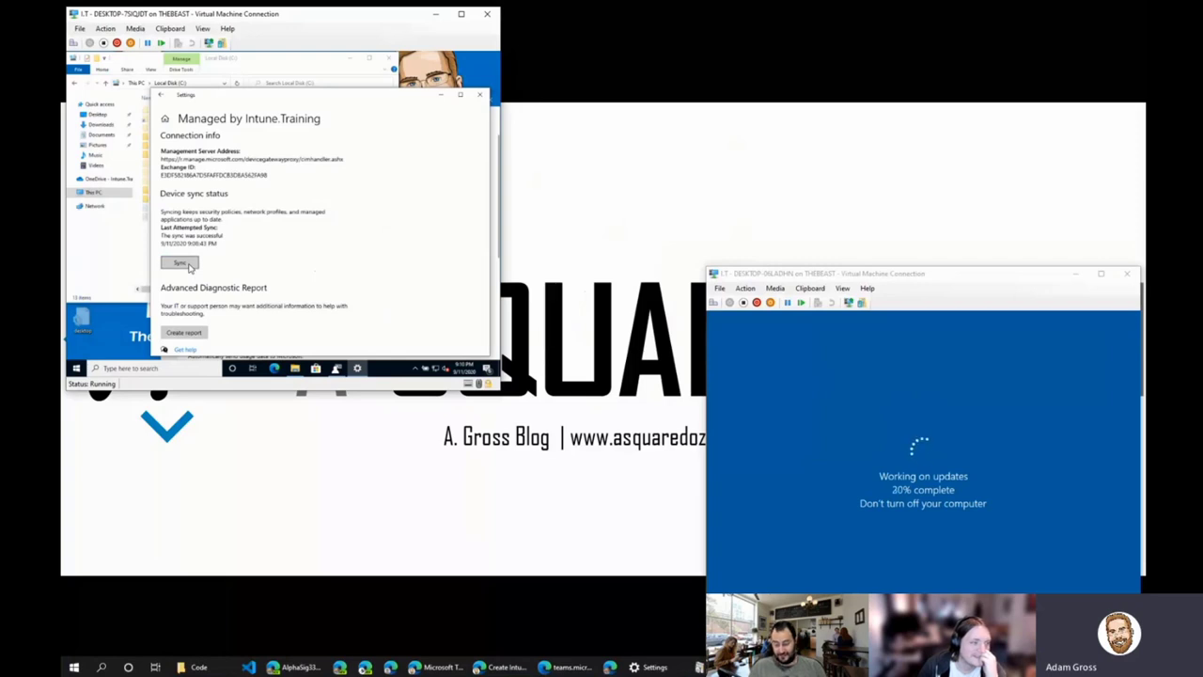
{"action": "left_click", "coordinate": [181, 263]}
{"action": "left_click", "coordinate": [921, 278]}
{"action": "key", "text": "alt+Tab"}
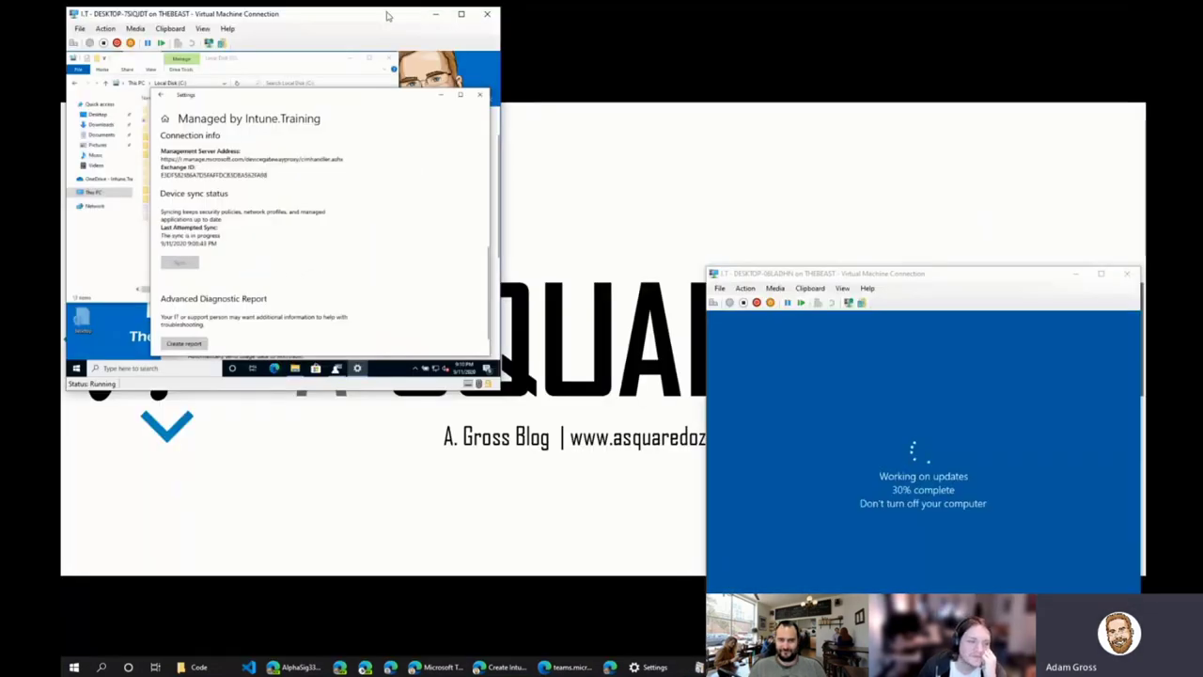
- Reposition the DESKTOP-7SIQJDT connection window and its Settings window, and show the virtual machine's open windows in Task View
{"action": "left_click_drag", "start_coordinate": [389, 16], "coordinate": [396, 9]}
{"action": "left_click_drag", "start_coordinate": [391, 91], "coordinate": [353, 55]}
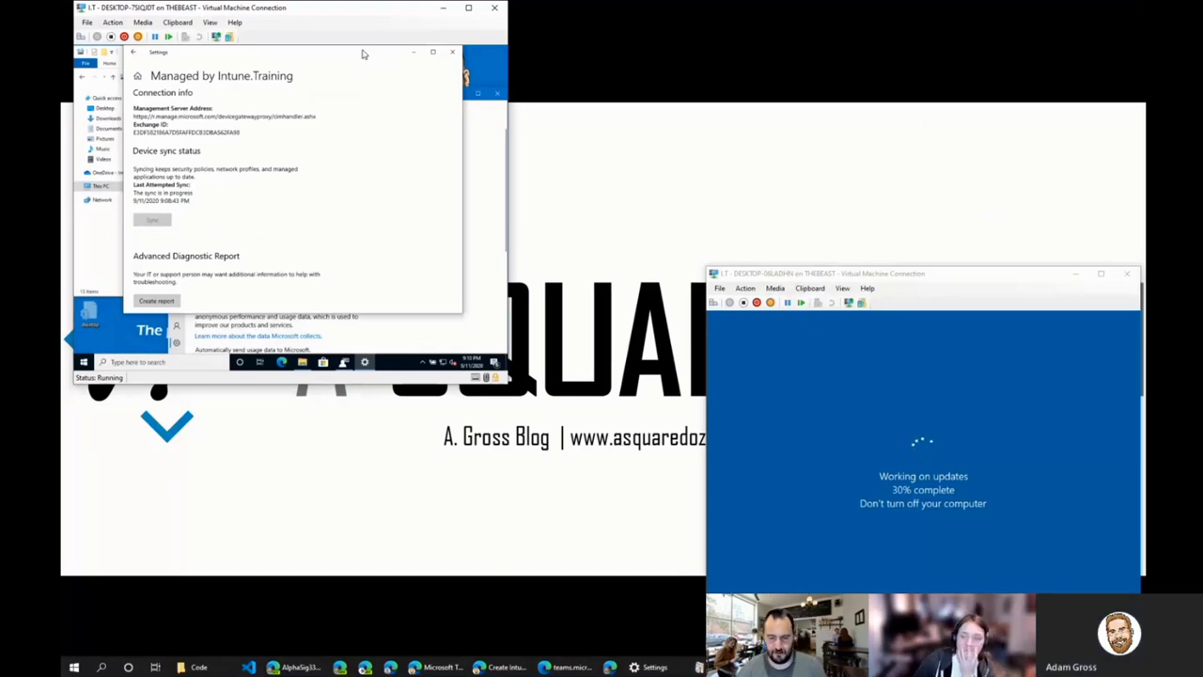
{"action": "key", "text": "super+Tab"}
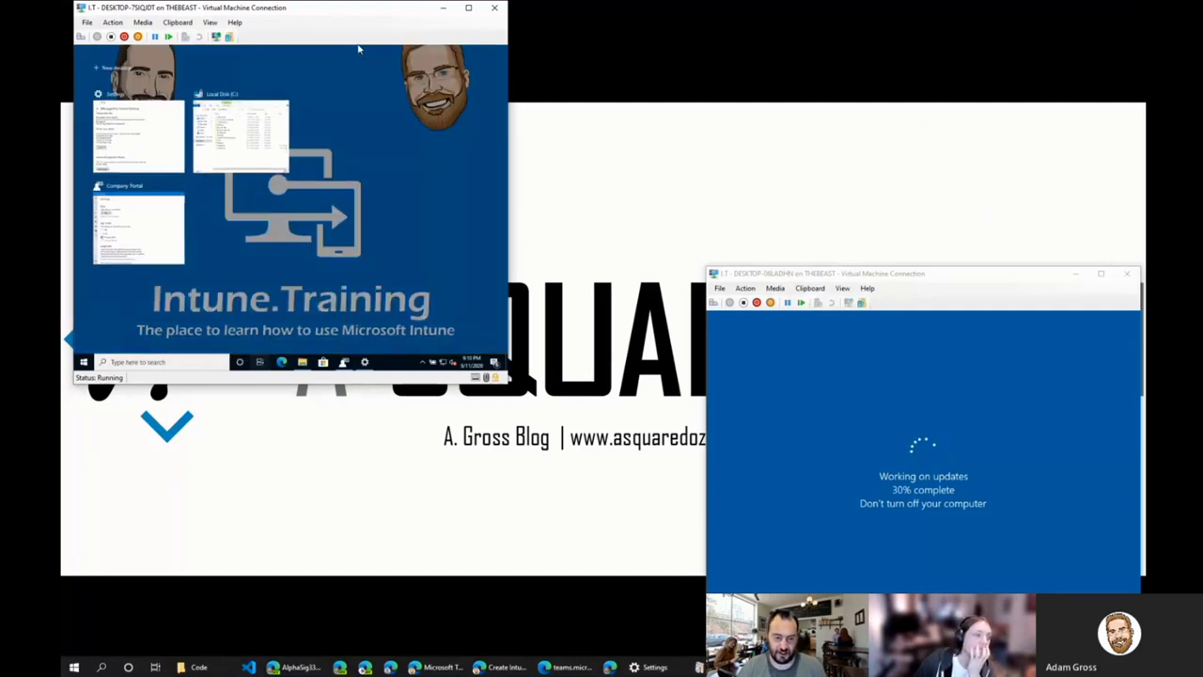
- Leave Task View on DESKTOP-7SIQJDT and minimize all of its open windows to show the desktop
{"action": "left_click", "coordinate": [357, 57]}
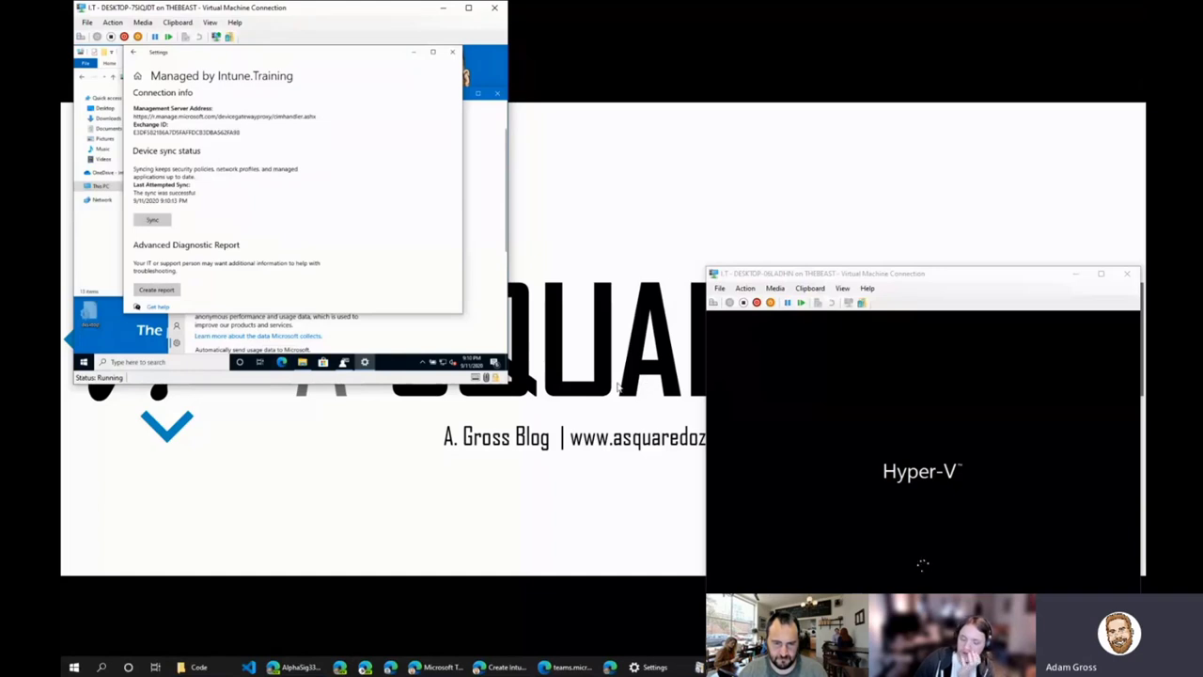
{"action": "key", "text": "super"}
{"action": "key", "text": "super+d"}
{"action": "key", "text": "super+d"}
{"action": "key", "text": "super"}
{"action": "key", "text": "super"}
{"action": "key", "text": "super"}
{"action": "key", "text": "super"}
{"action": "key", "text": "super"}
{"action": "key", "text": "super"}
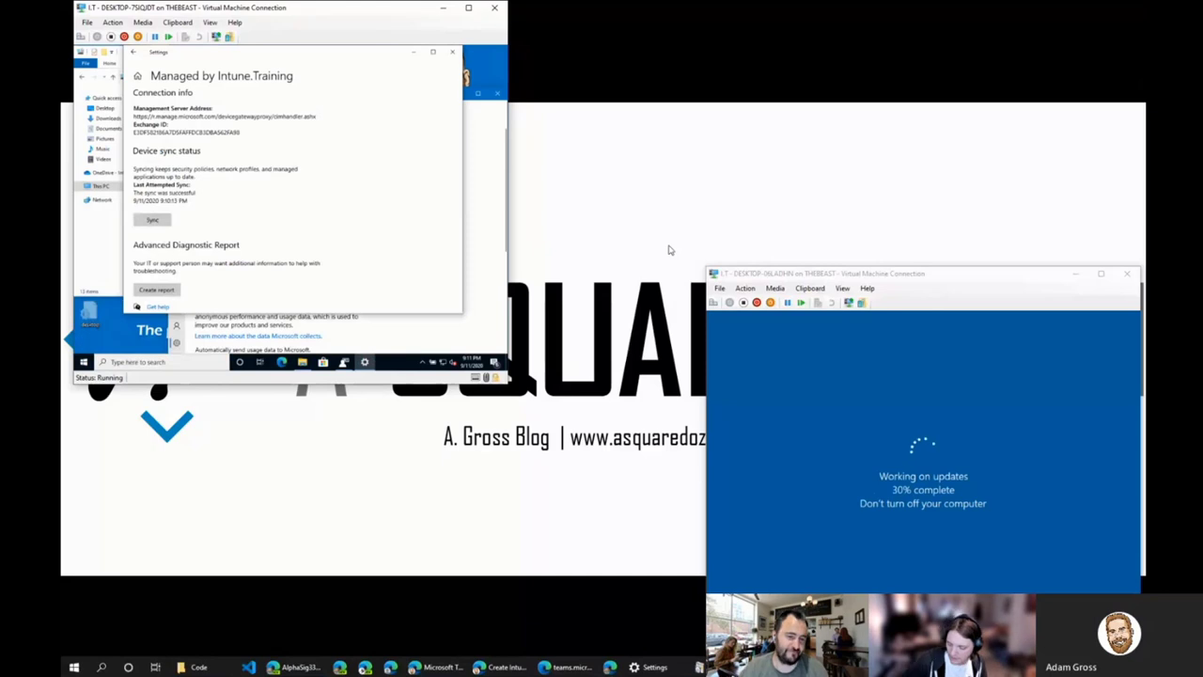
{"action": "key", "text": "super"}
{"action": "key", "text": "super"}
{"action": "key", "text": "super+d"}
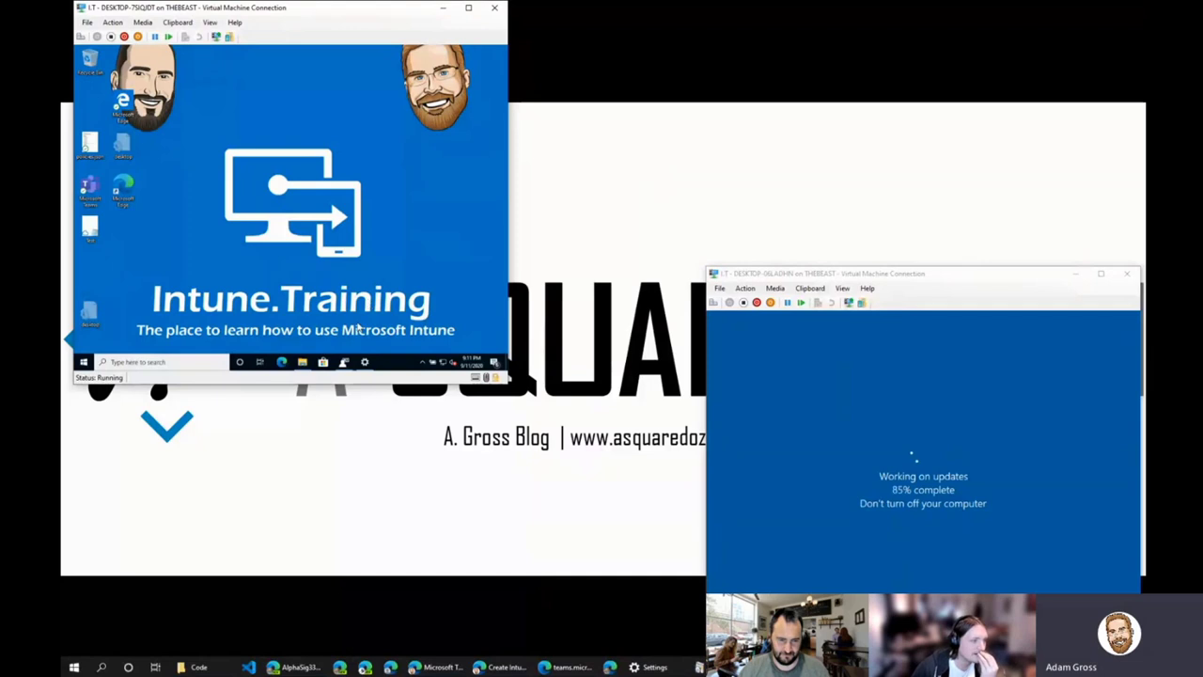
- Bring back Local Disk (C:) and the work account settings on DESKTOP-7SIQJDT and start another device sync
{"action": "left_click", "coordinate": [366, 362]}
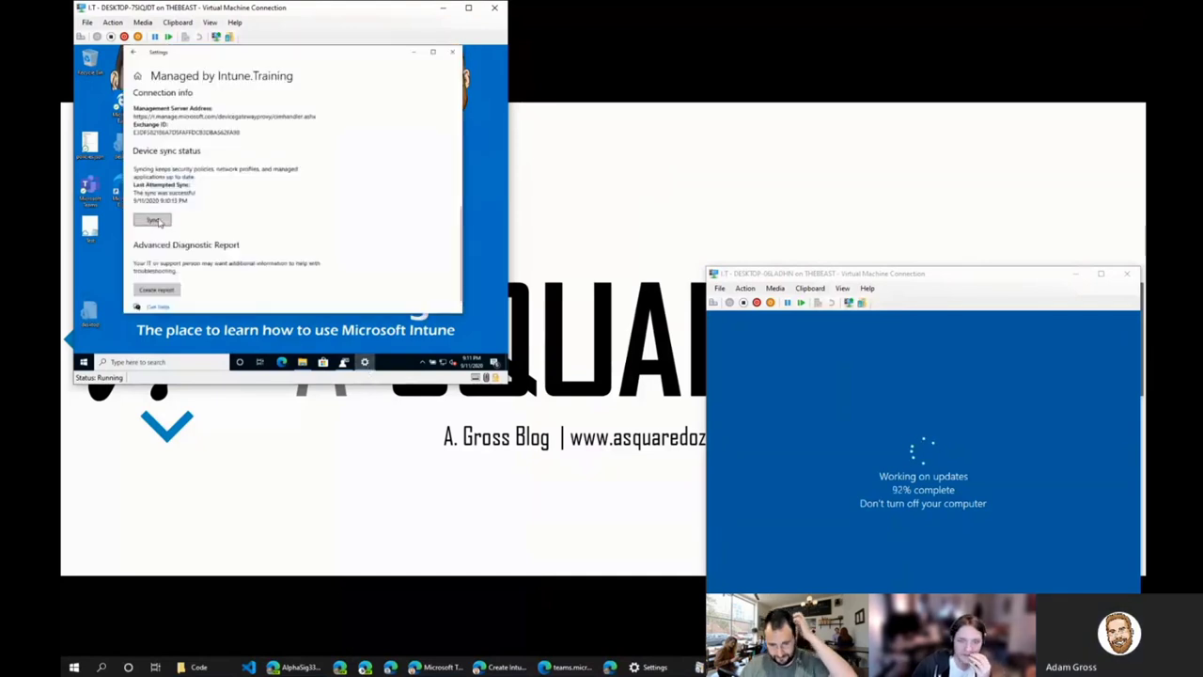
{"action": "left_click", "coordinate": [301, 362]}
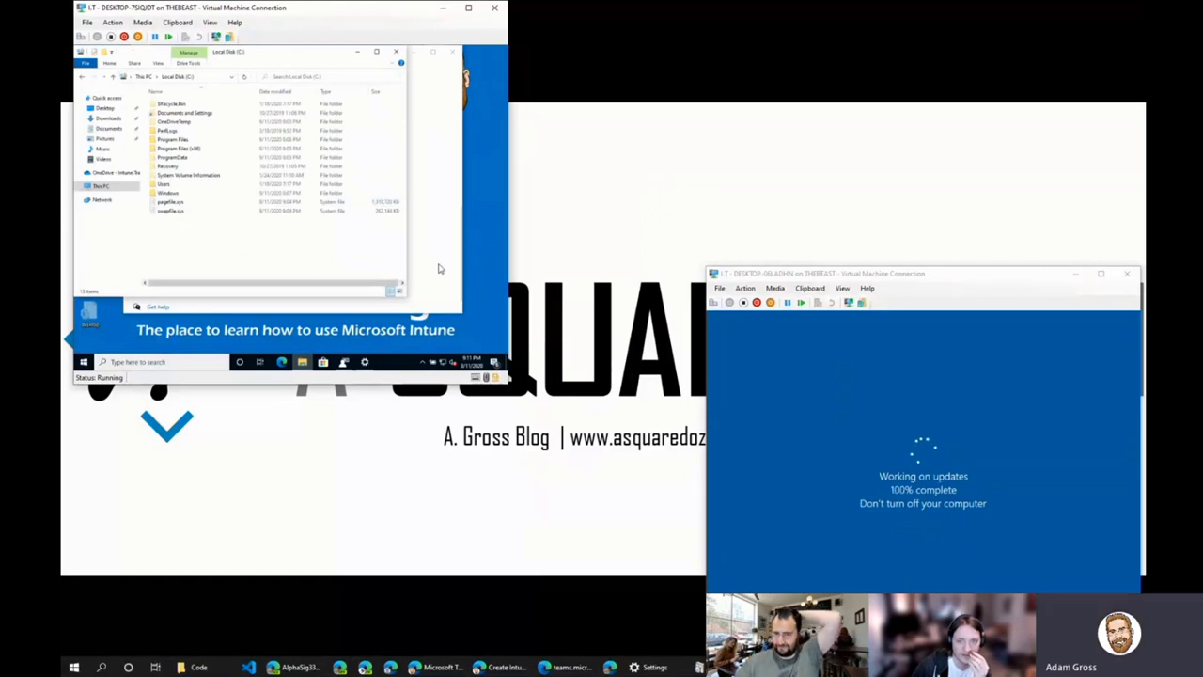
{"action": "left_click", "coordinate": [444, 271]}
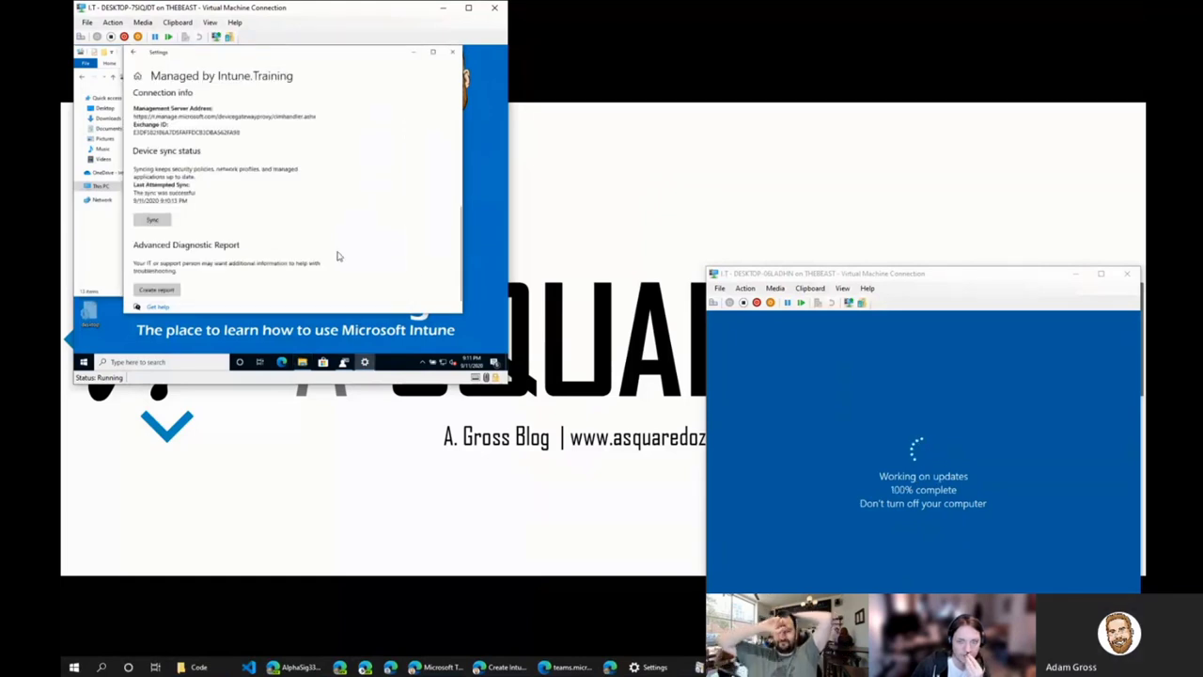
{"action": "left_click", "coordinate": [156, 219]}
- Place the DESKTOP-06LADHN window beside the DESKTOP-7SIQJDT window and sign in to it with the account PIN
{"action": "left_click", "coordinate": [872, 275]}
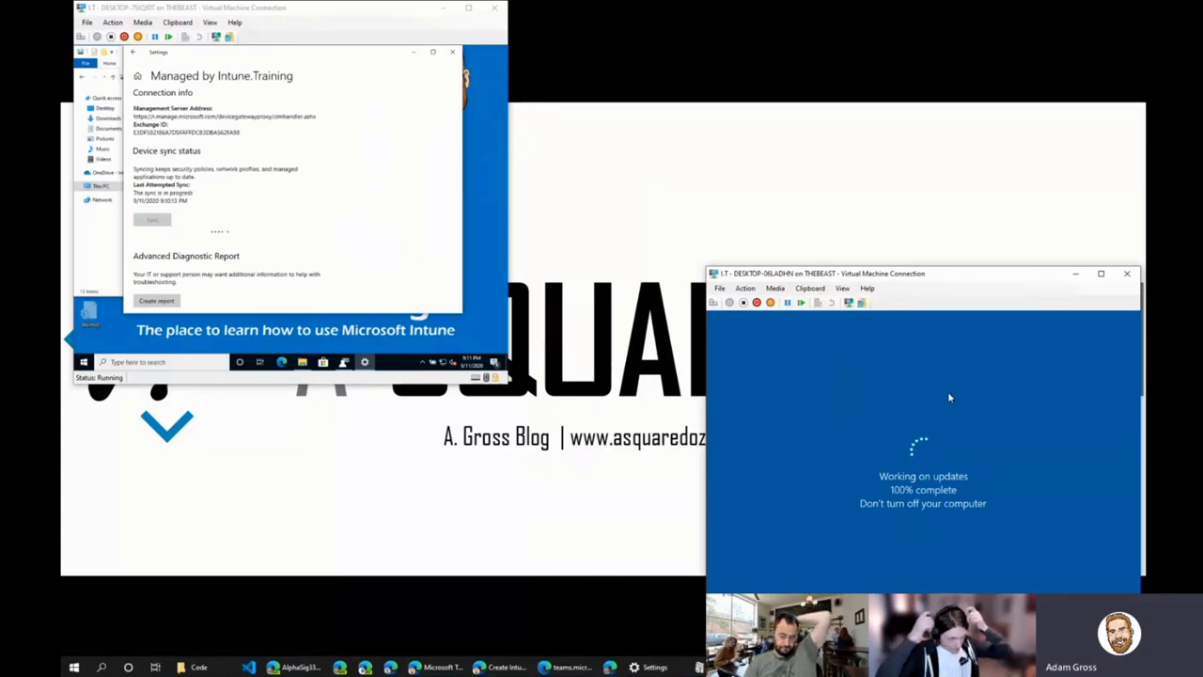
{"action": "left_click_drag", "start_coordinate": [897, 277], "coordinate": [699, 10]}
{"action": "left_click", "coordinate": [744, 237]}
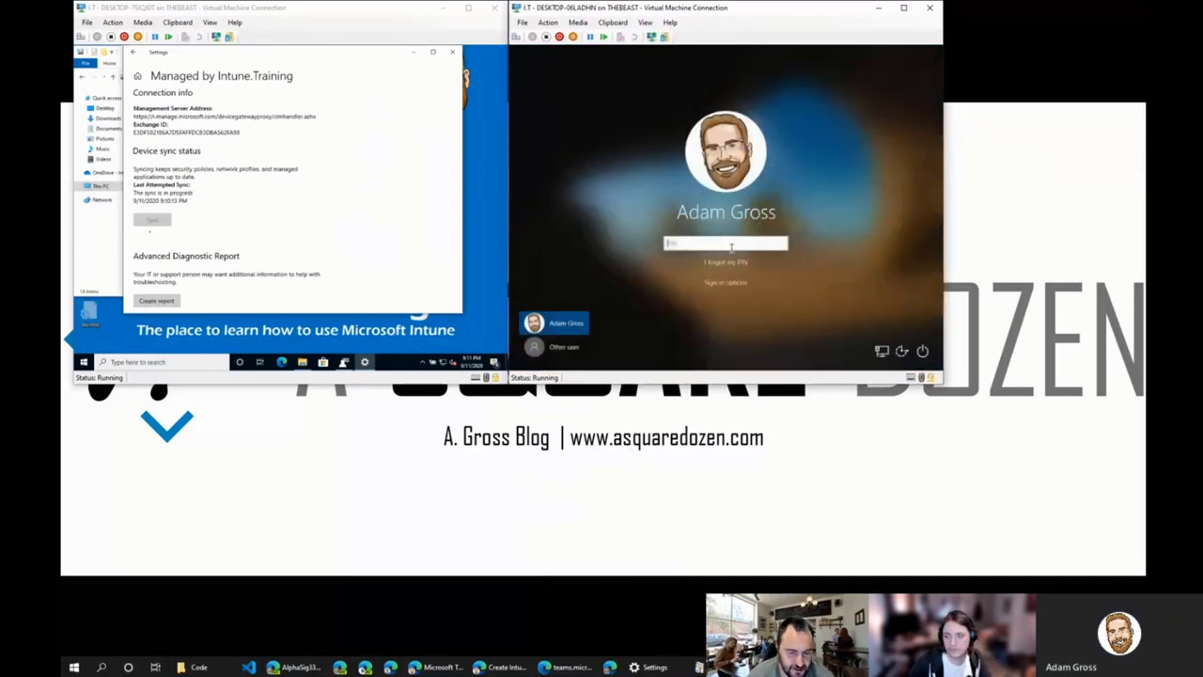
{"action": "type", "text": "0"}
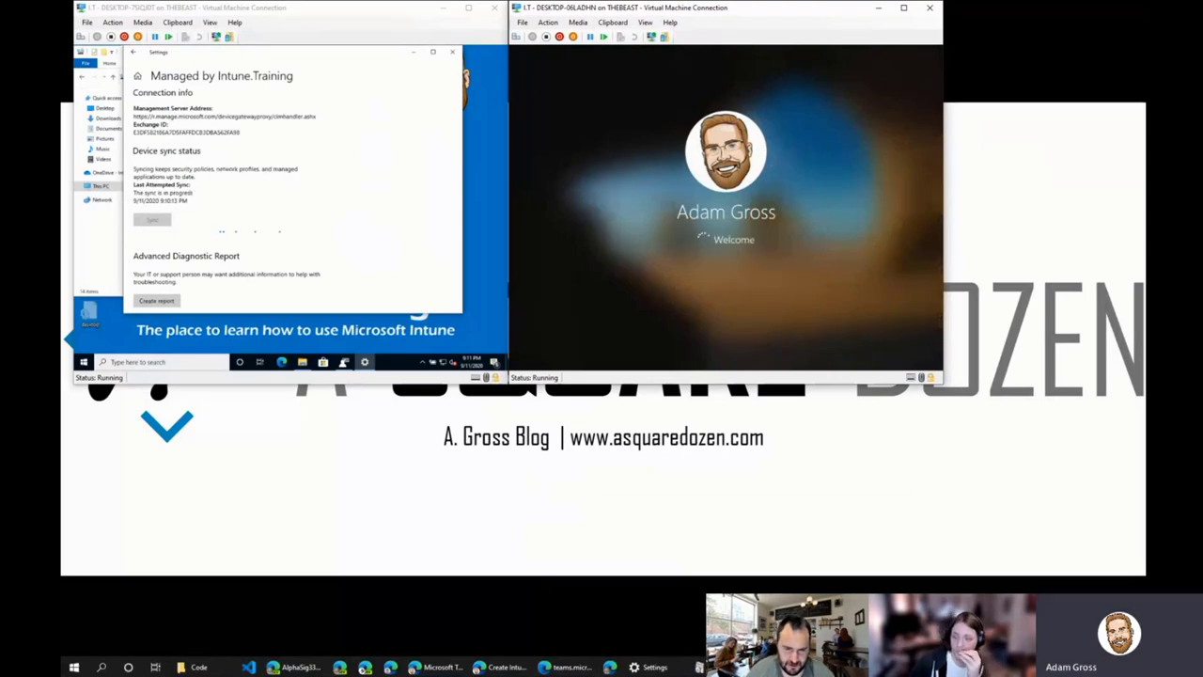
- Move the Settings window aside on DESKTOP-7SIQJDT and bring Local Disk (C:) to the front
{"action": "left_click", "coordinate": [342, 54]}
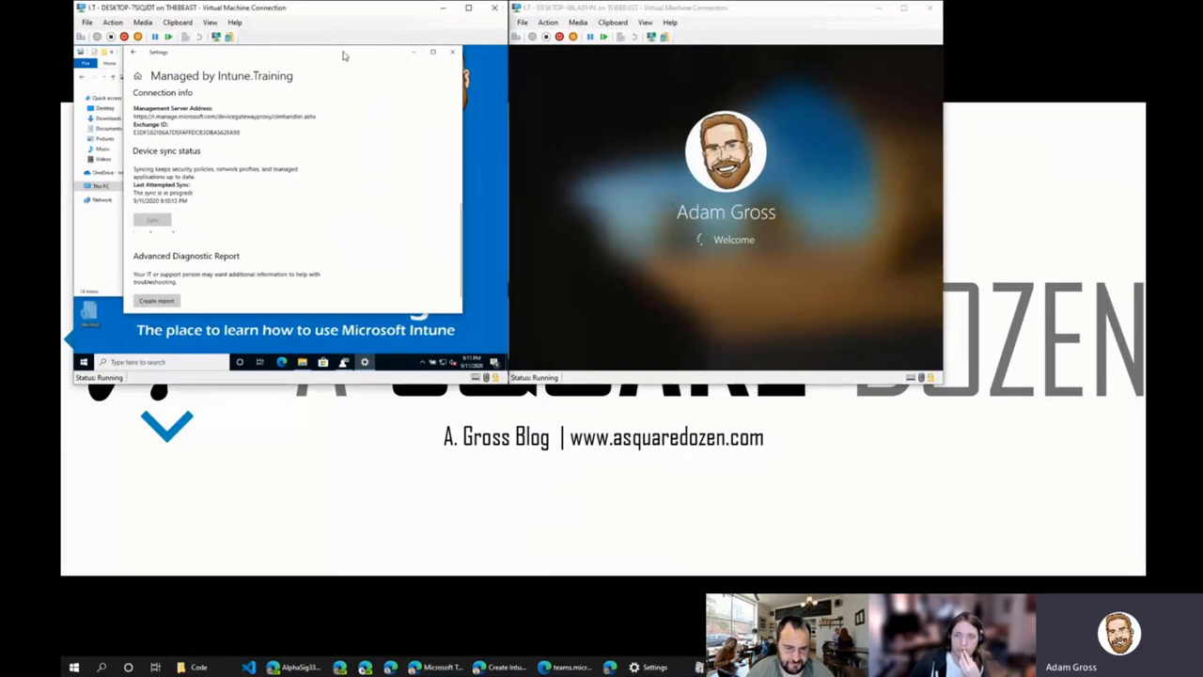
{"action": "left_click_drag", "start_coordinate": [343, 58], "coordinate": [413, 92]}
{"action": "left_click", "coordinate": [169, 249]}
{"action": "double_click", "coordinate": [218, 220]}
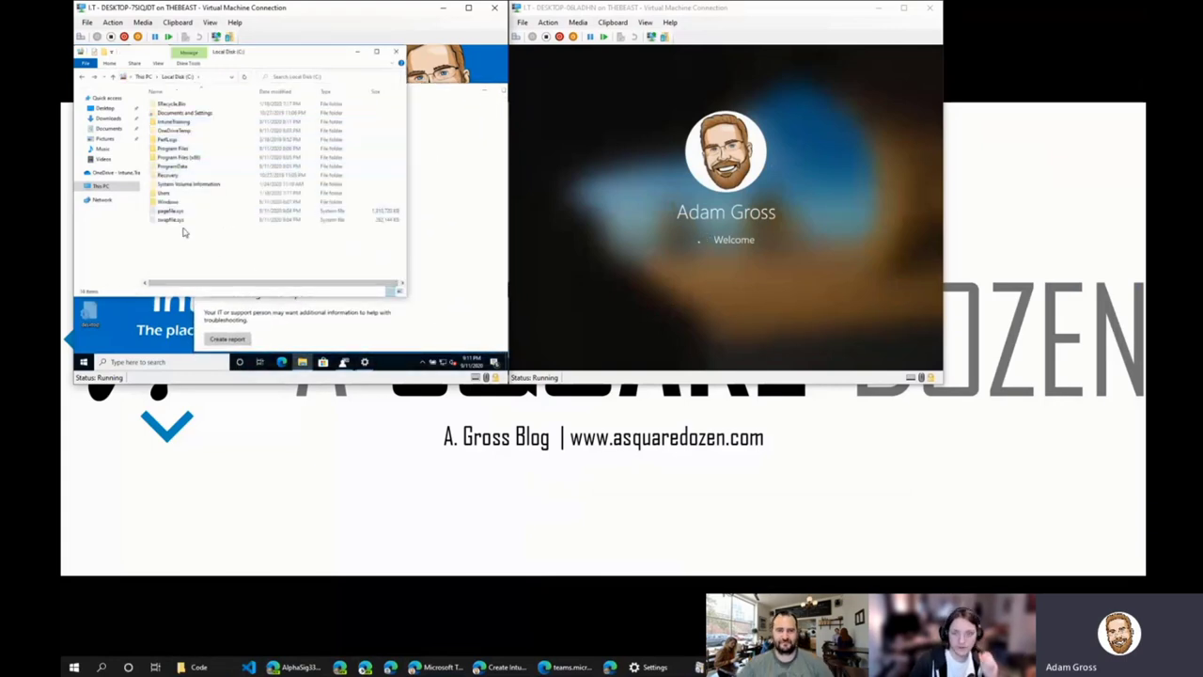
- Open the script package folder inside C:\Windows\IMECache\HealthScripts on DESKTOP-7SIQJDT, granting permanent access to it
{"action": "double_click", "coordinate": [169, 203]}
{"action": "scroll", "coordinate": [180, 230], "scroll_direction": "down", "scroll_amount": 4}
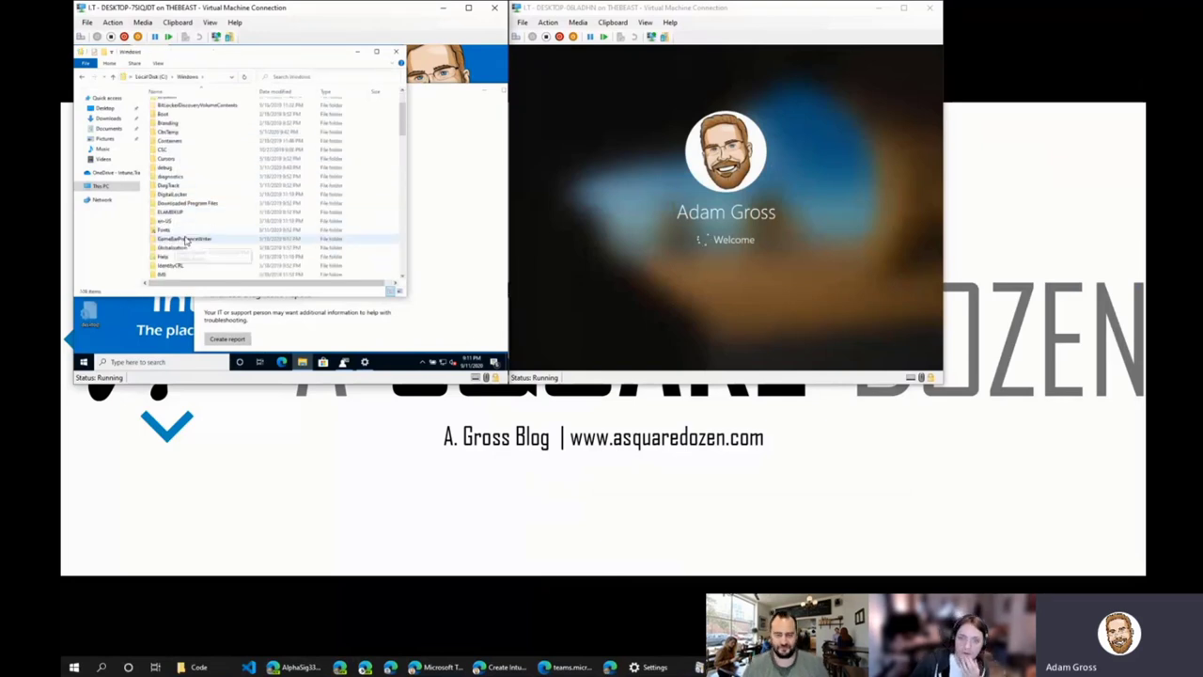
{"action": "double_click", "coordinate": [171, 229]}
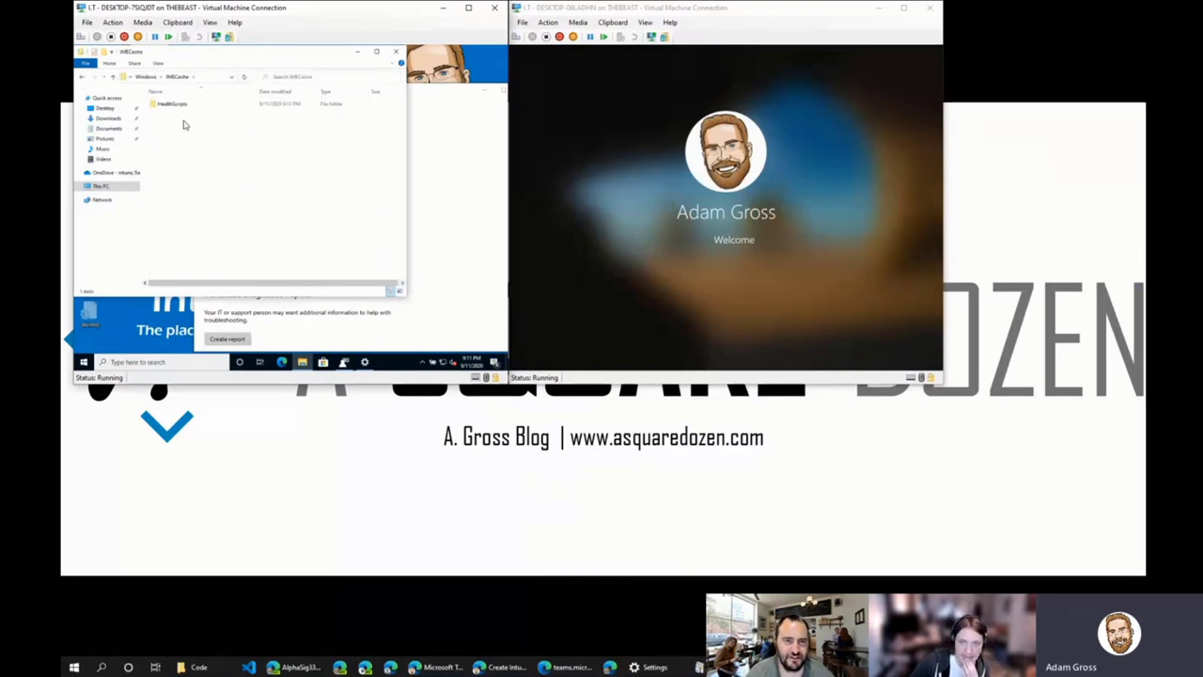
{"action": "double_click", "coordinate": [178, 110]}
{"action": "double_click", "coordinate": [193, 109]}
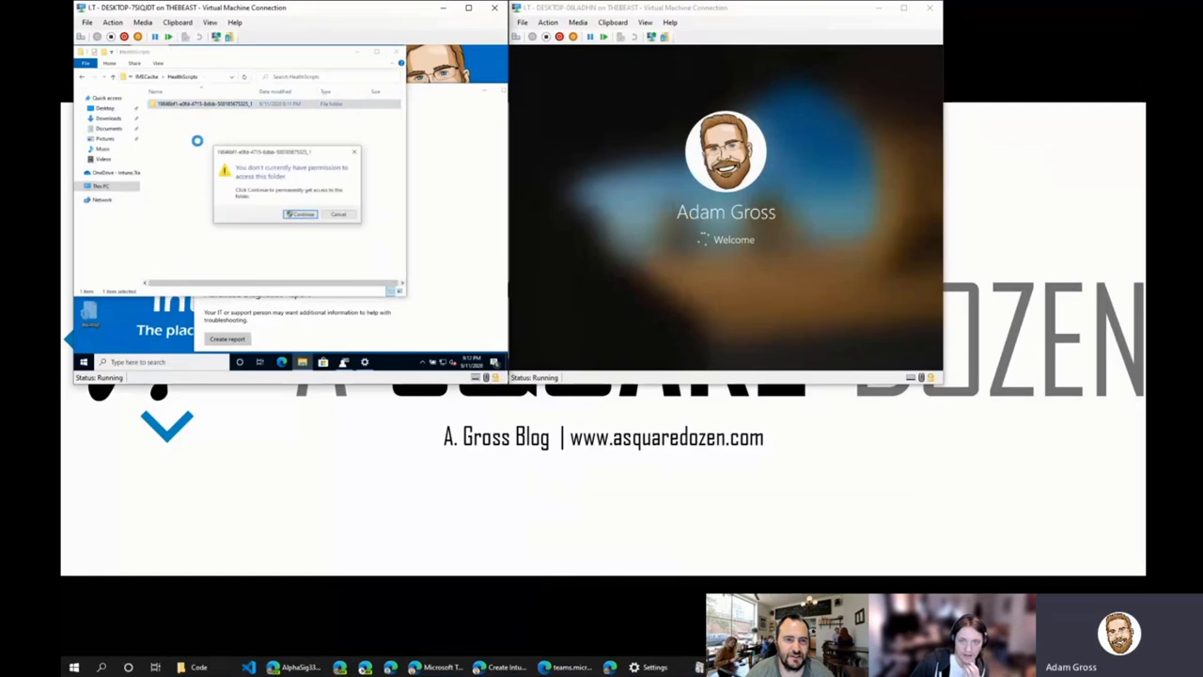
{"action": "left_click", "coordinate": [294, 216]}
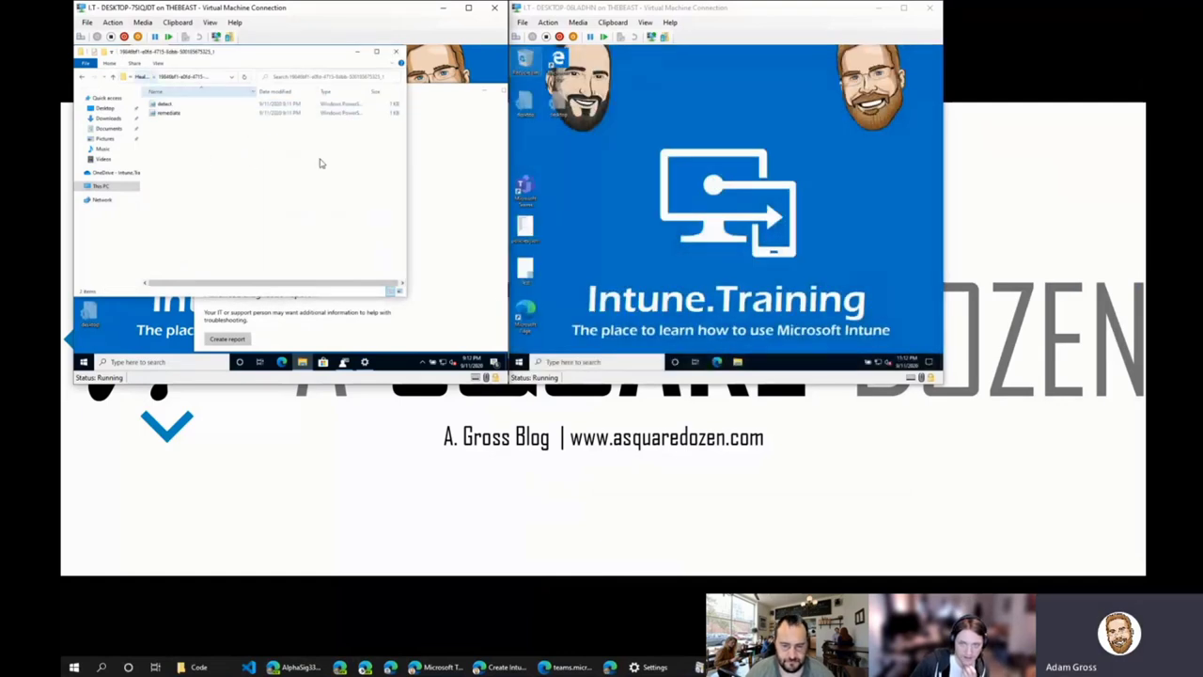
- Open Local Disk (C:) in File Explorer on DESKTOP-06LADHN
{"action": "left_click", "coordinate": [751, 347]}
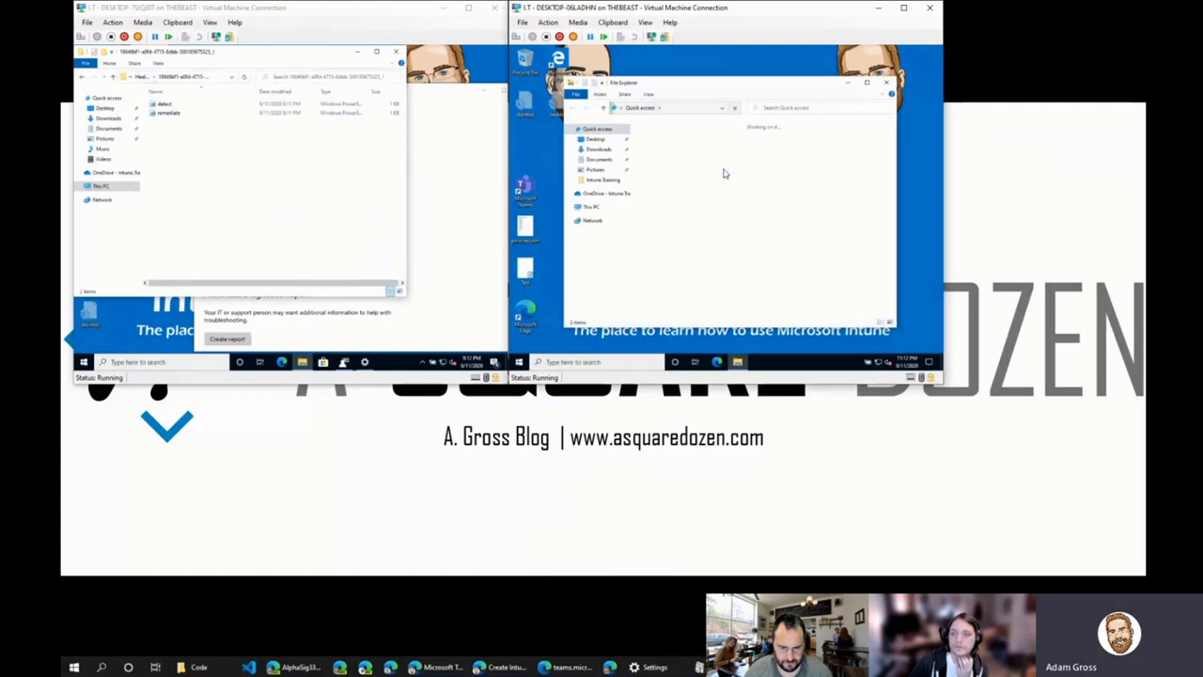
{"action": "left_click", "coordinate": [592, 206]}
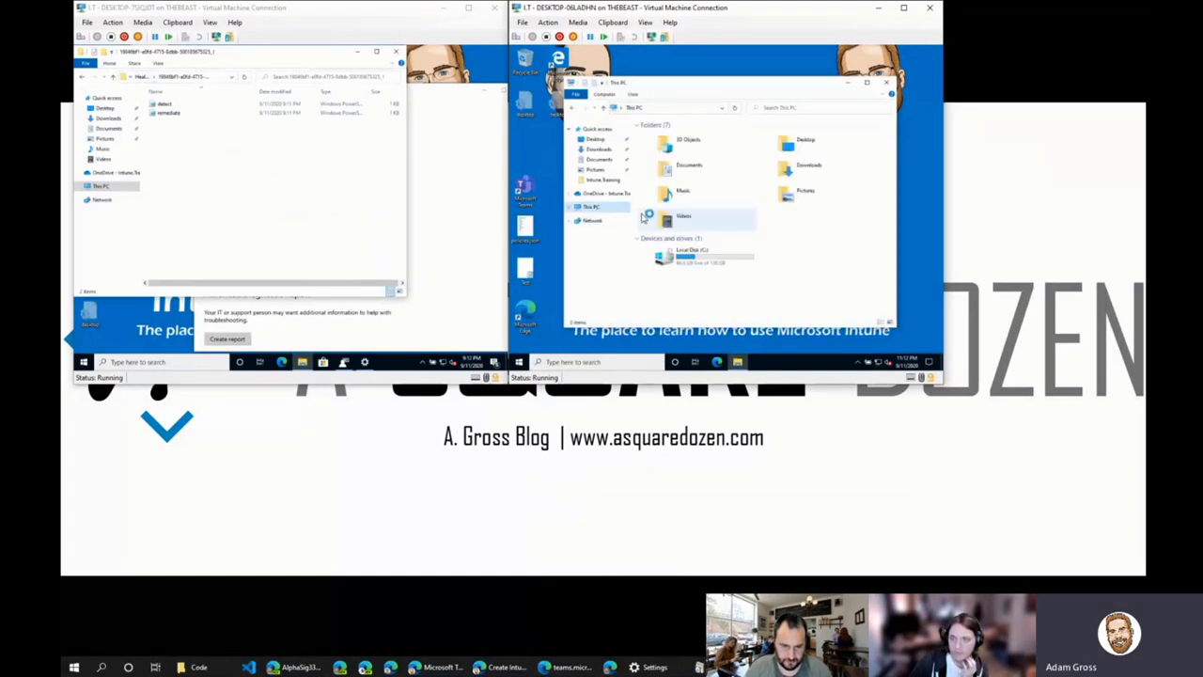
{"action": "left_click", "coordinate": [710, 265]}
{"action": "double_click", "coordinate": [709, 265]}
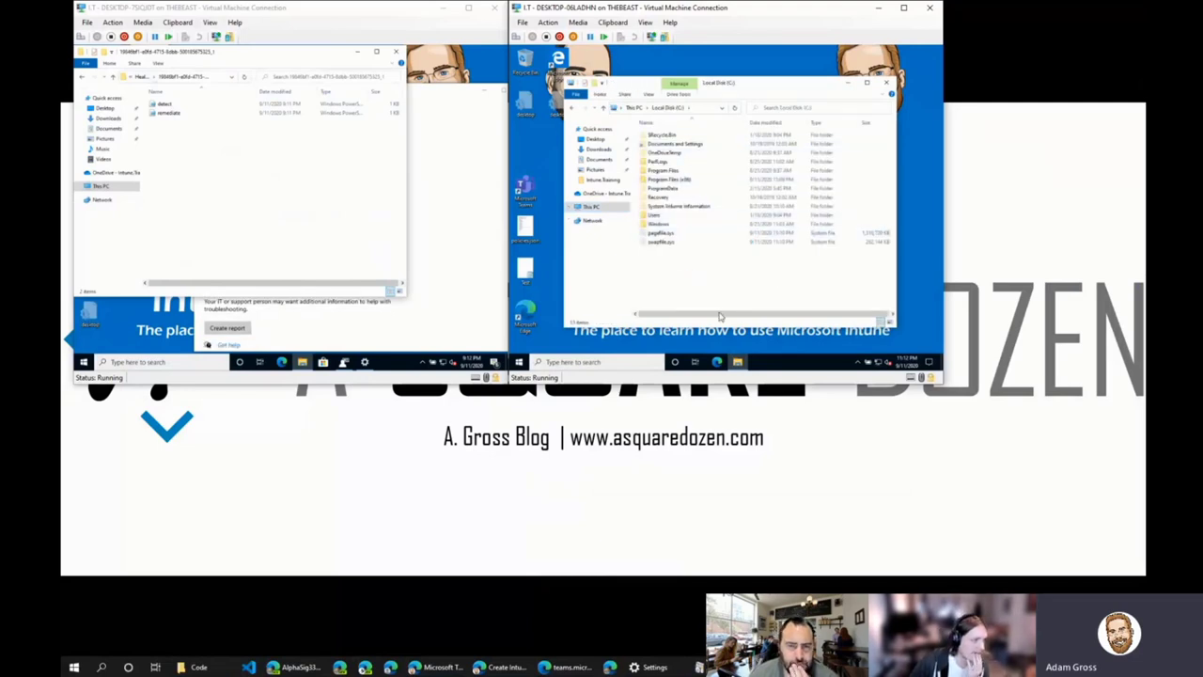
- Move the two virtual machine windows apart and set the DESKTOP-7SIQJDT zoom level to 125%
{"action": "left_click_drag", "start_coordinate": [732, 11], "coordinate": [946, 250]}
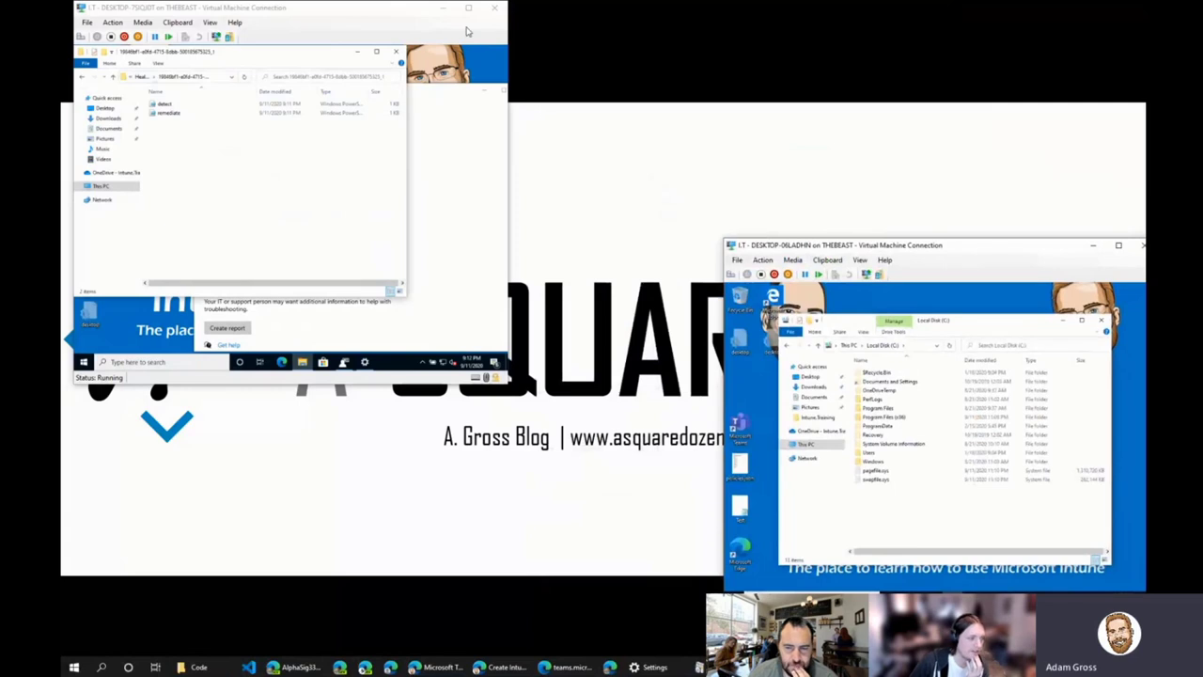
{"action": "left_click_drag", "start_coordinate": [368, 15], "coordinate": [495, 78]}
{"action": "left_click", "coordinate": [337, 84]}
{"action": "mouse_move", "coordinate": [459, 137]}
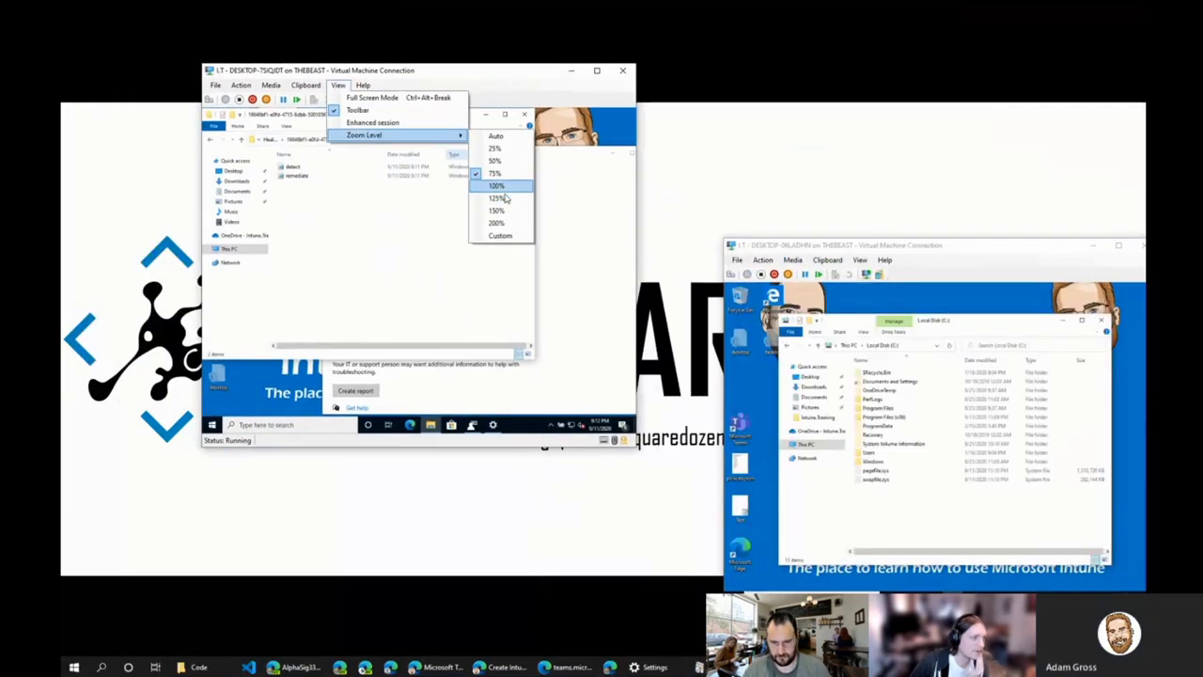
{"action": "left_click", "coordinate": [501, 199]}
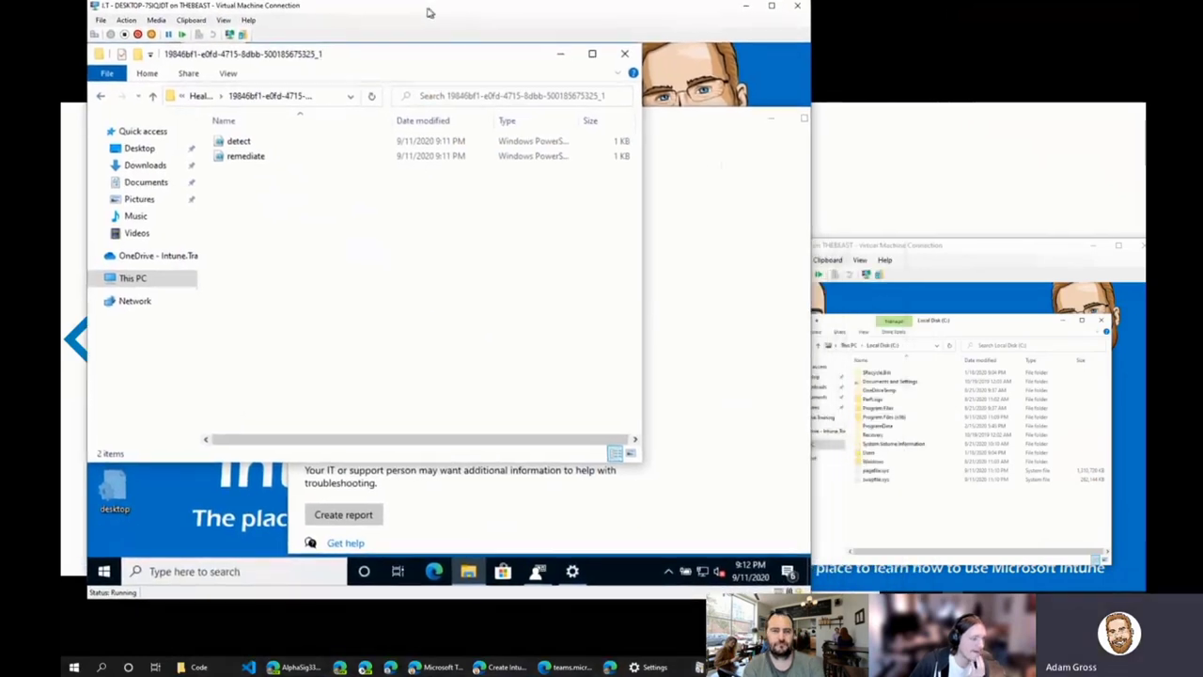
- Set the DESKTOP-06LADHN zoom level to 100% and reposition its window to fit the screen
{"action": "left_click", "coordinate": [949, 268]}
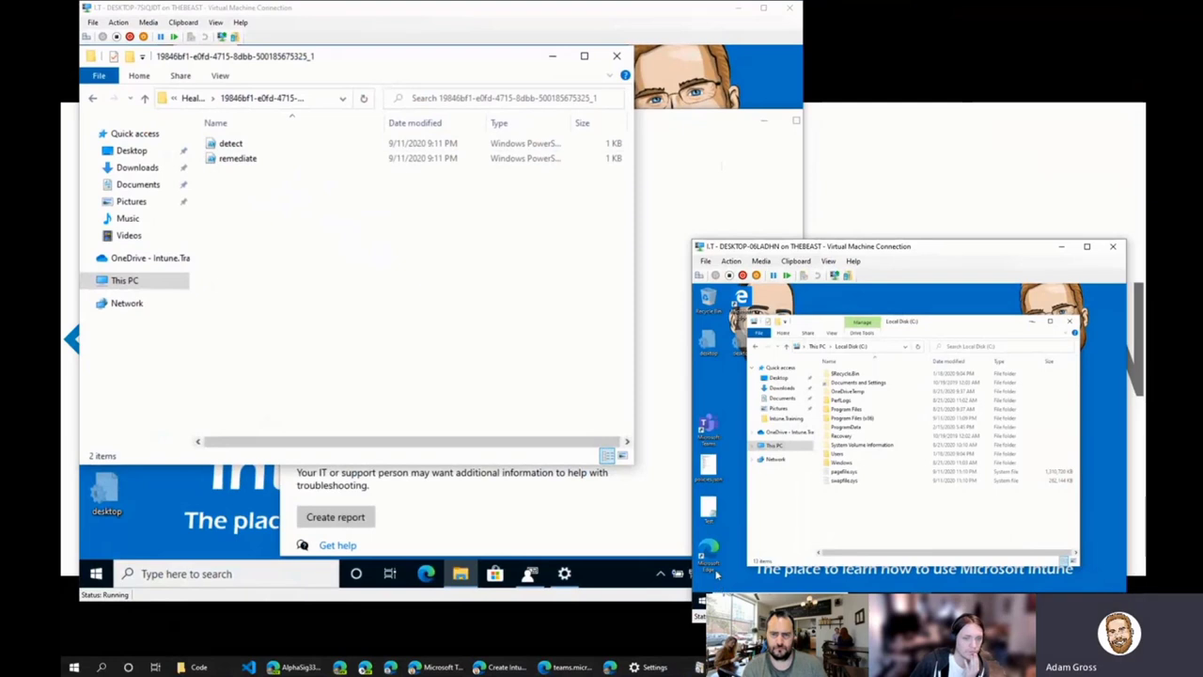
{"action": "left_click", "coordinate": [829, 263]}
{"action": "mouse_move", "coordinate": [864, 311]}
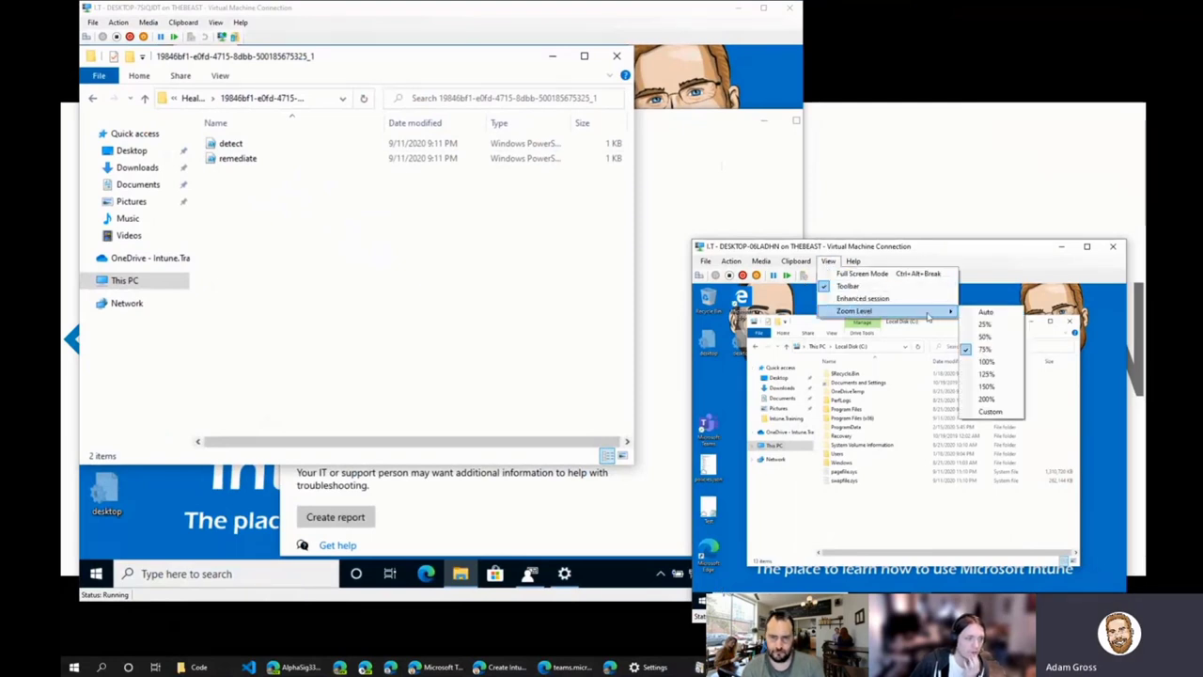
{"action": "left_click", "coordinate": [994, 363]}
{"action": "left_click_drag", "start_coordinate": [956, 231], "coordinate": [844, 180]}
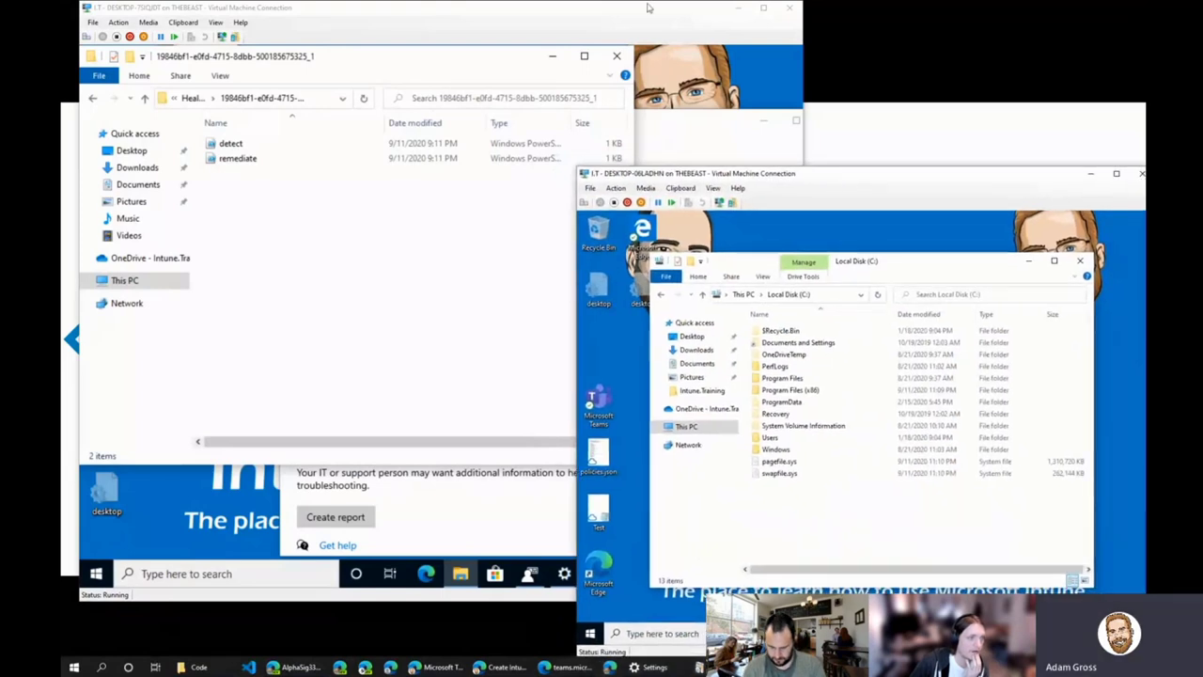
- Bring DESKTOP-7SIQJDT forward and close its Settings and File Explorer windows
{"action": "left_click", "coordinate": [644, 13]}
{"action": "left_click_drag", "start_coordinate": [483, 62], "coordinate": [521, 93]}
{"action": "left_click", "coordinate": [193, 311]}
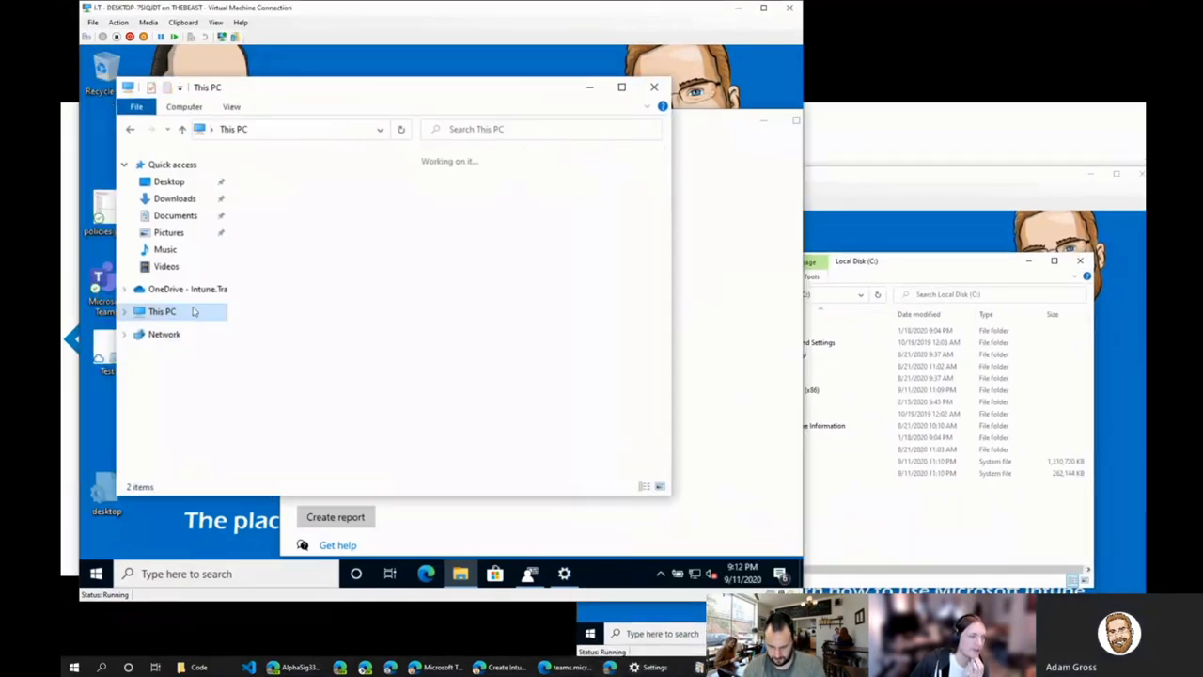
{"action": "left_click", "coordinate": [703, 330]}
{"action": "left_click_drag", "start_coordinate": [631, 129], "coordinate": [561, 97]}
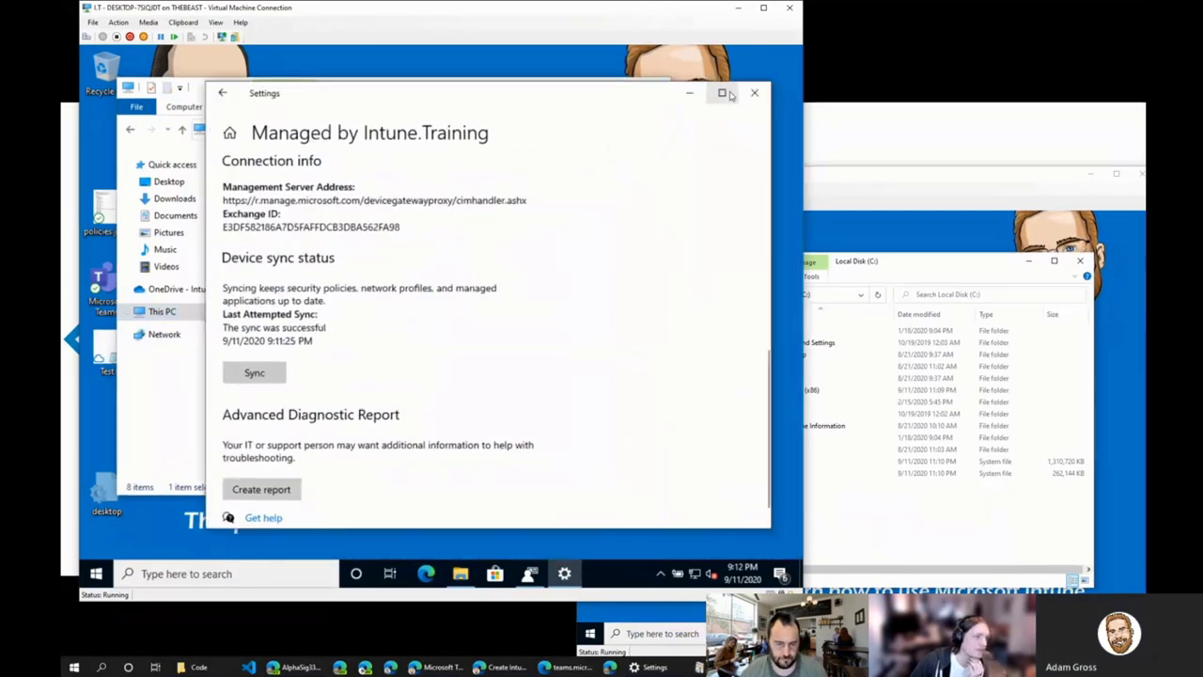
{"action": "left_click", "coordinate": [760, 89]}
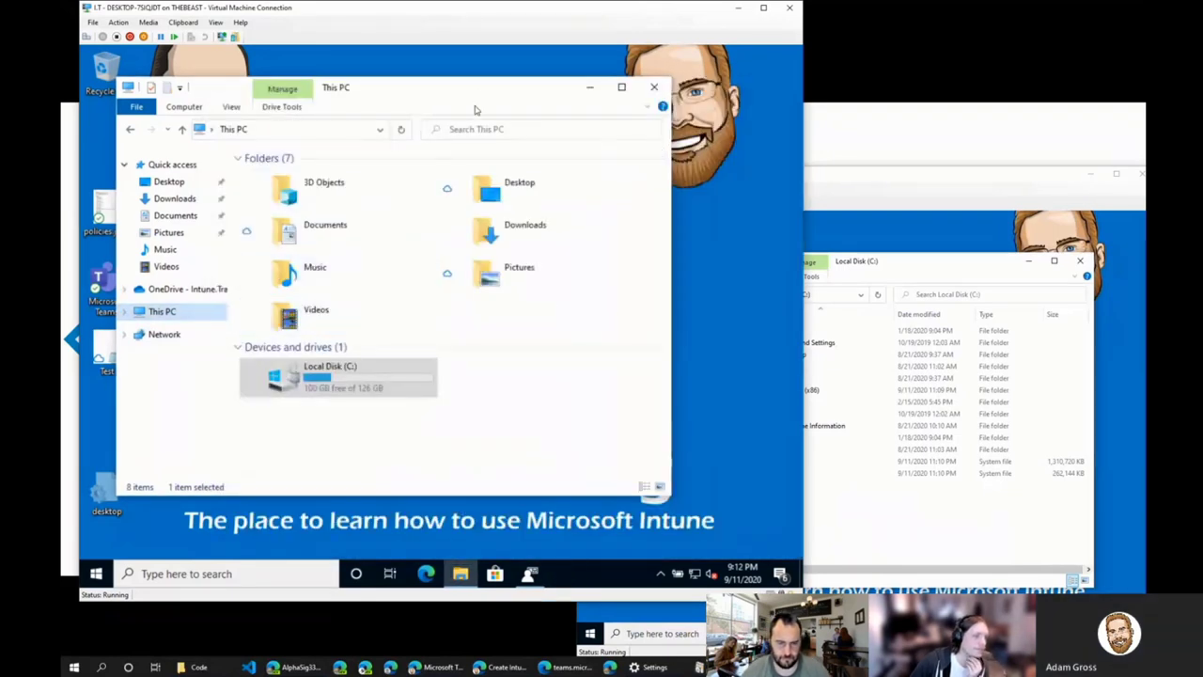
{"action": "left_click_drag", "start_coordinate": [481, 96], "coordinate": [528, 105]}
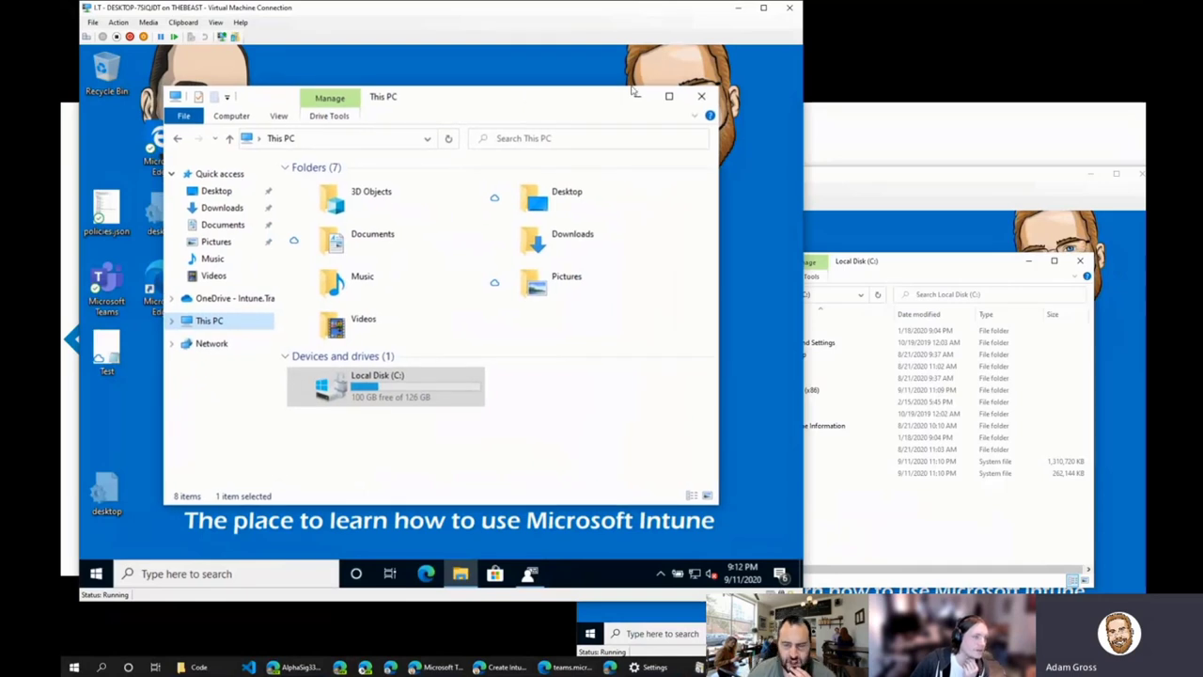
{"action": "left_click", "coordinate": [701, 97]}
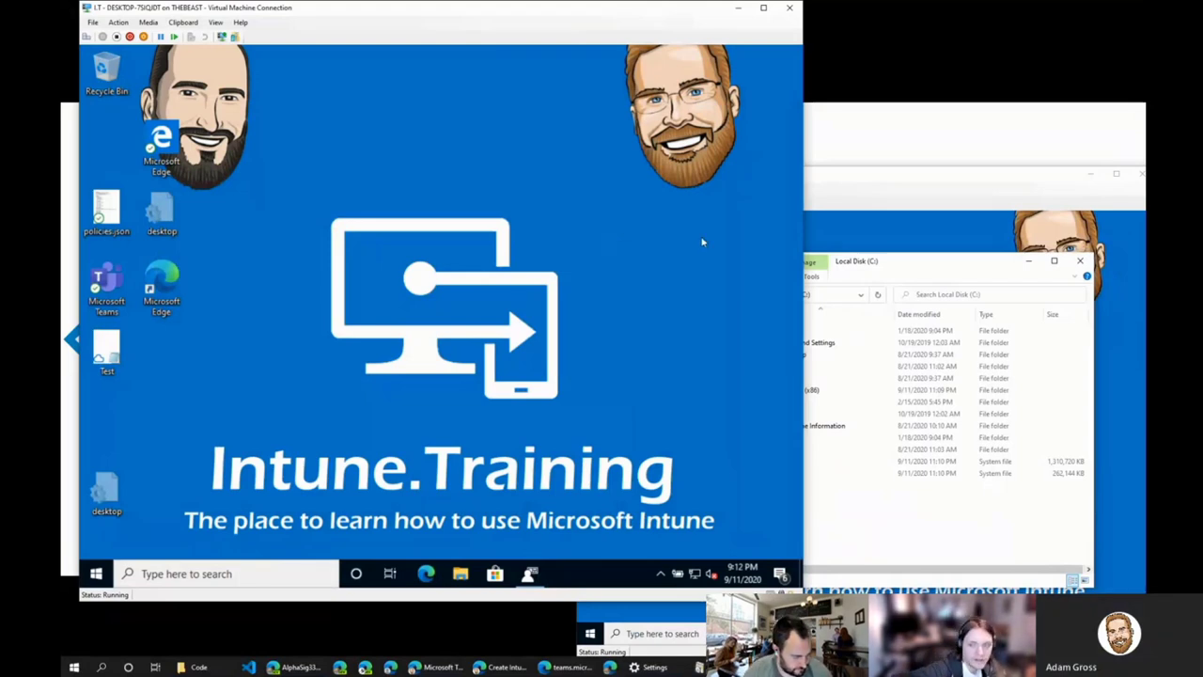
- Open the Access work or school page in the account settings on DESKTOP-7SIQJDT
{"action": "left_click", "coordinate": [987, 200]}
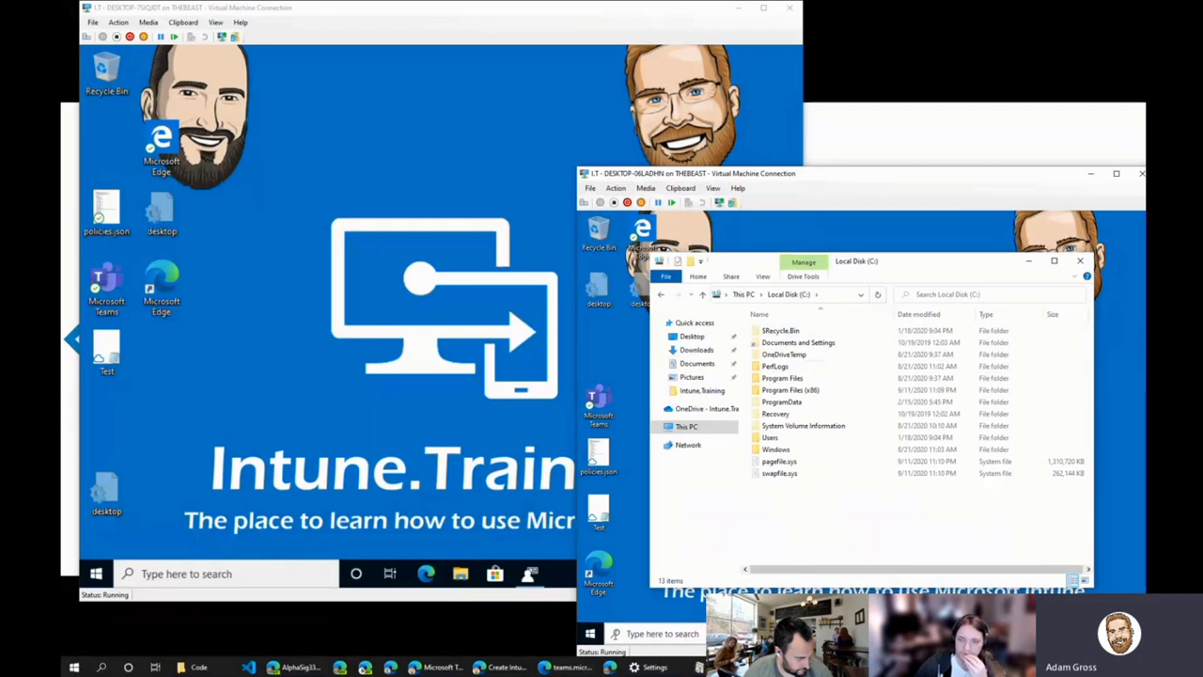
{"action": "left_click", "coordinate": [589, 632]}
{"action": "left_click", "coordinate": [291, 513]}
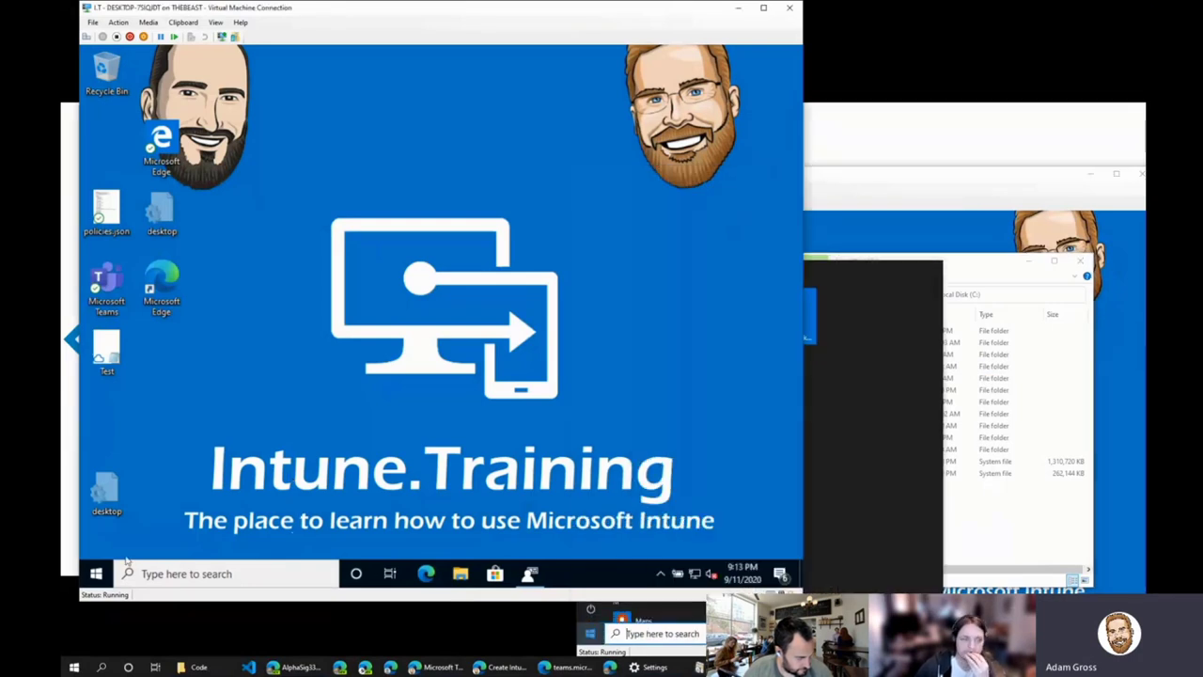
{"action": "left_click", "coordinate": [96, 574]}
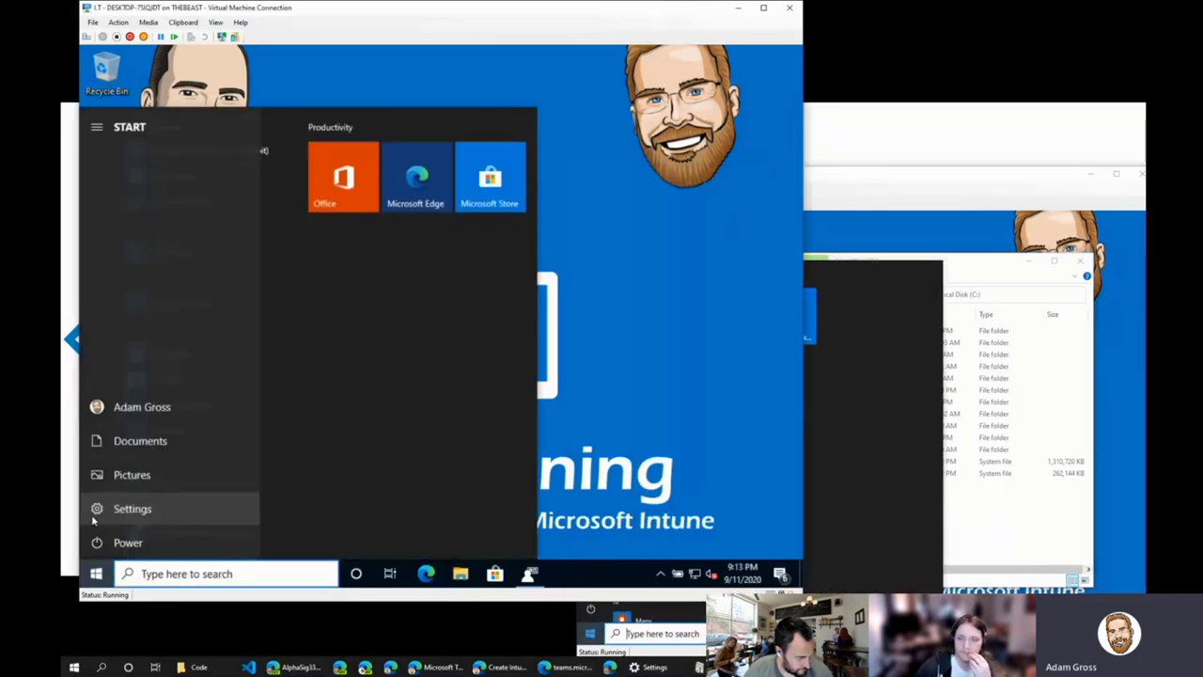
{"action": "left_click", "coordinate": [97, 508]}
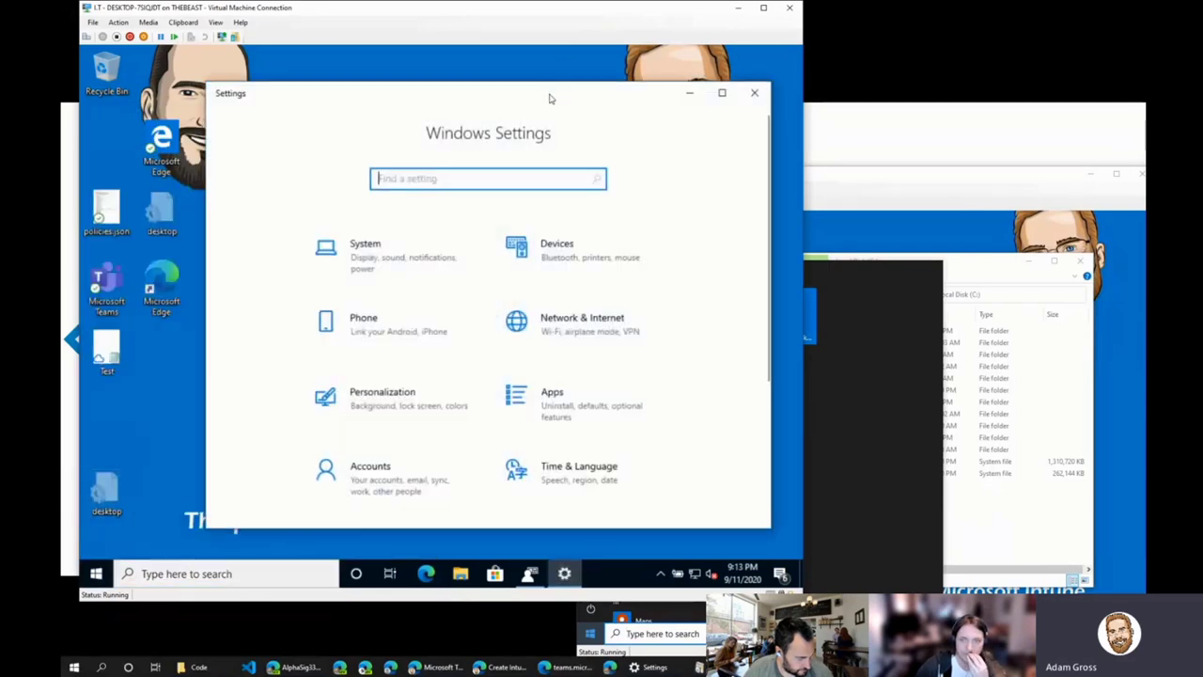
{"action": "left_click", "coordinate": [327, 456]}
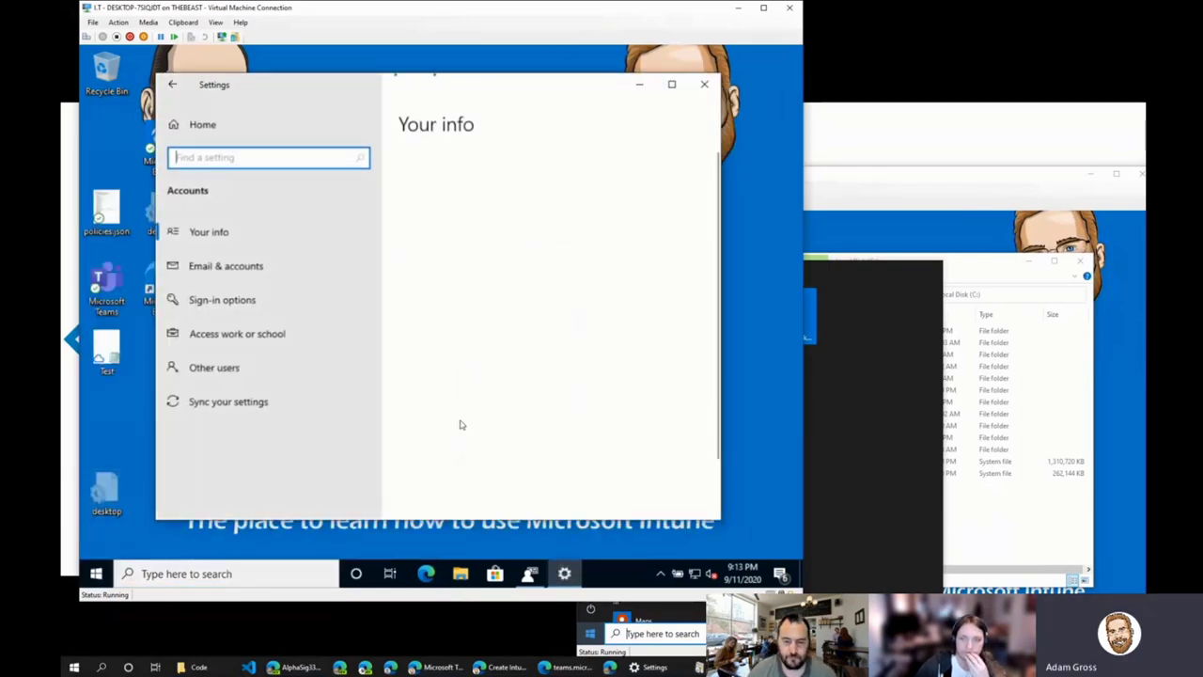
{"action": "left_click", "coordinate": [230, 337]}
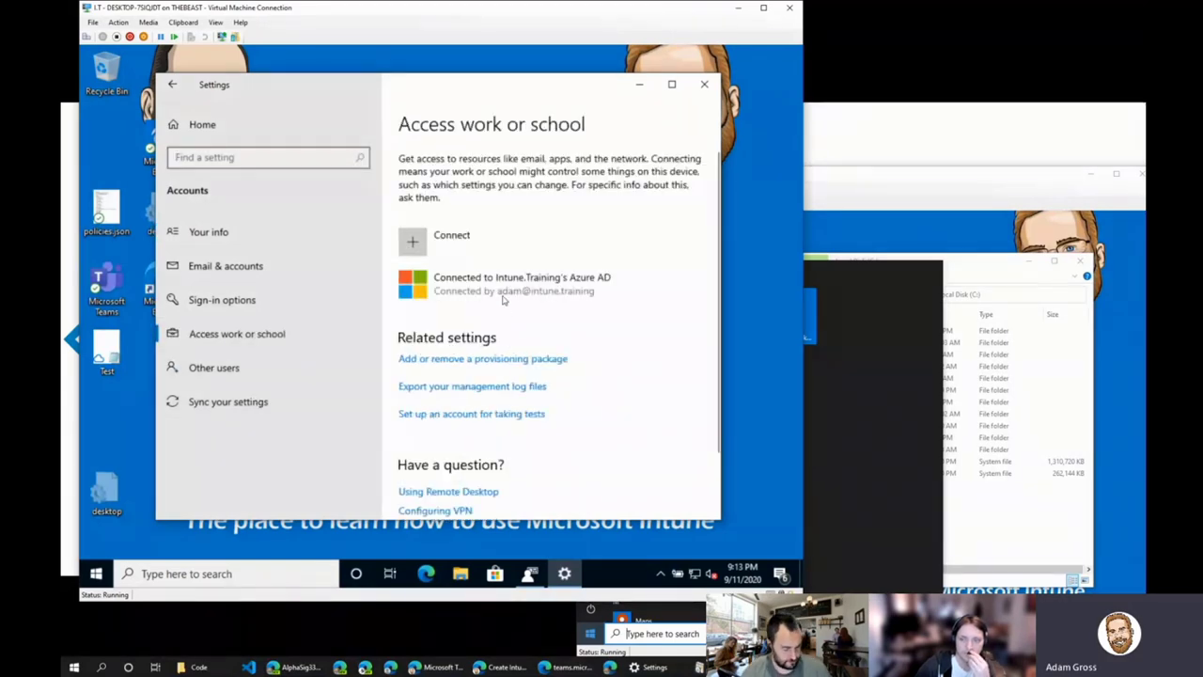
- Sync DESKTOP-7SIQJDT with Intune from its connected Azure AD account details and close Settings
{"action": "left_click", "coordinate": [548, 301]}
{"action": "left_click", "coordinate": [589, 344]}
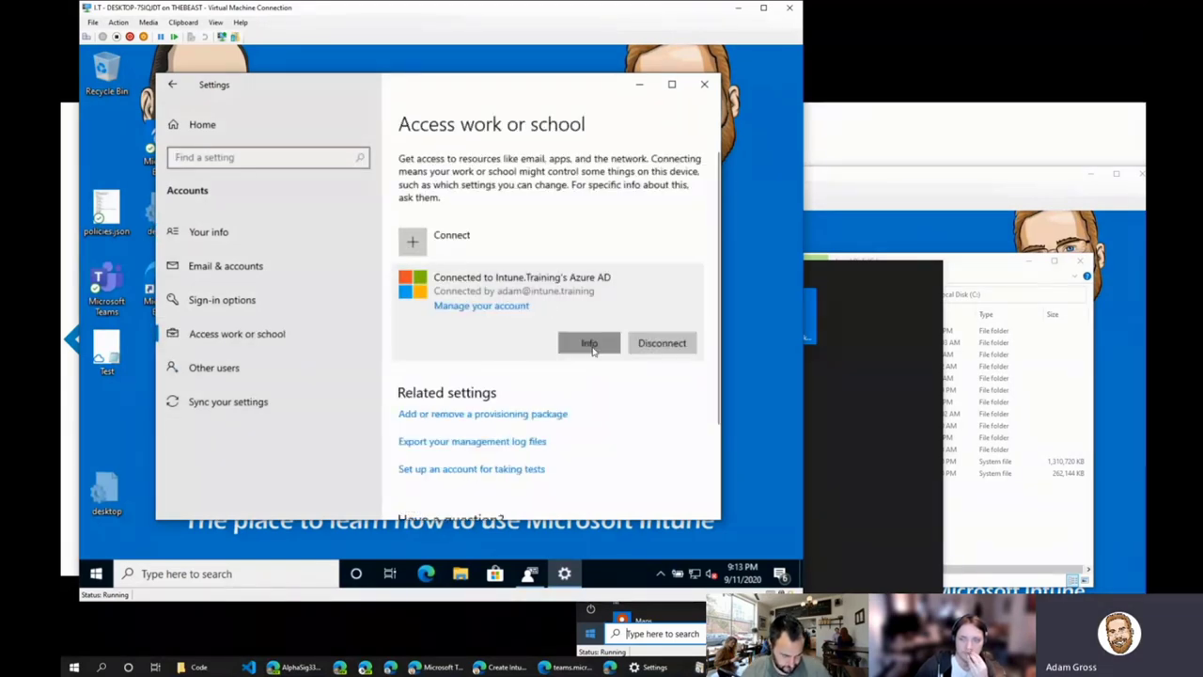
{"action": "scroll", "coordinate": [314, 386], "scroll_direction": "down", "scroll_amount": 5}
{"action": "scroll", "coordinate": [220, 401], "scroll_direction": "down", "scroll_amount": 3}
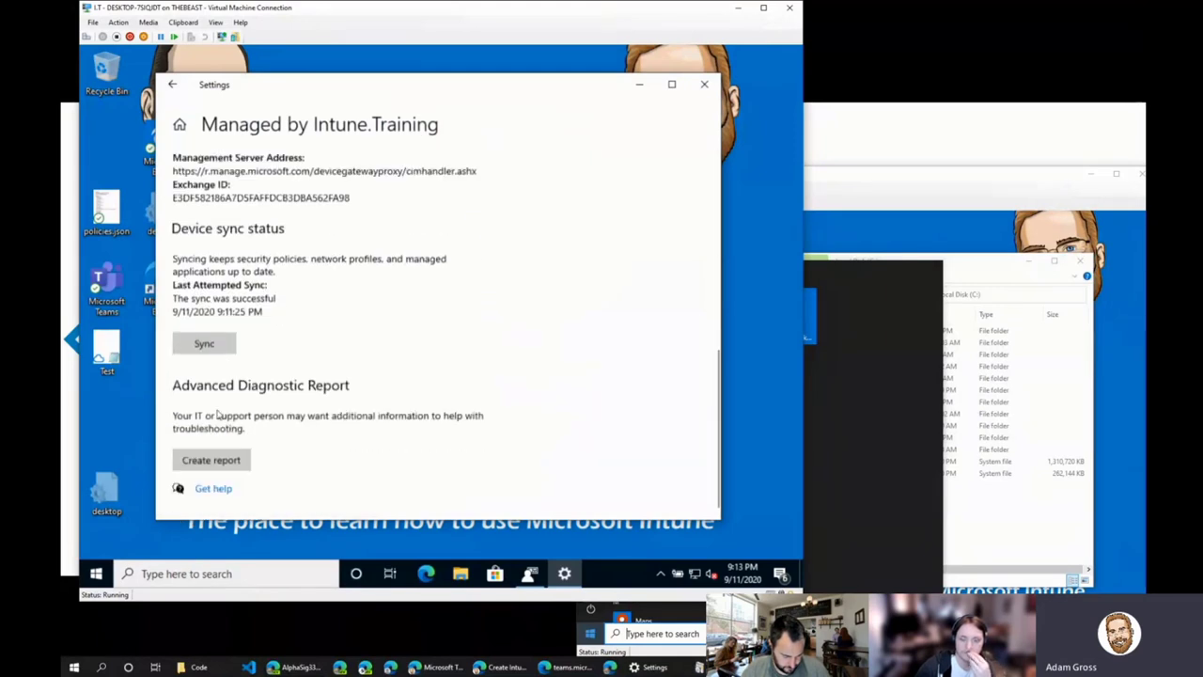
{"action": "left_click", "coordinate": [205, 344]}
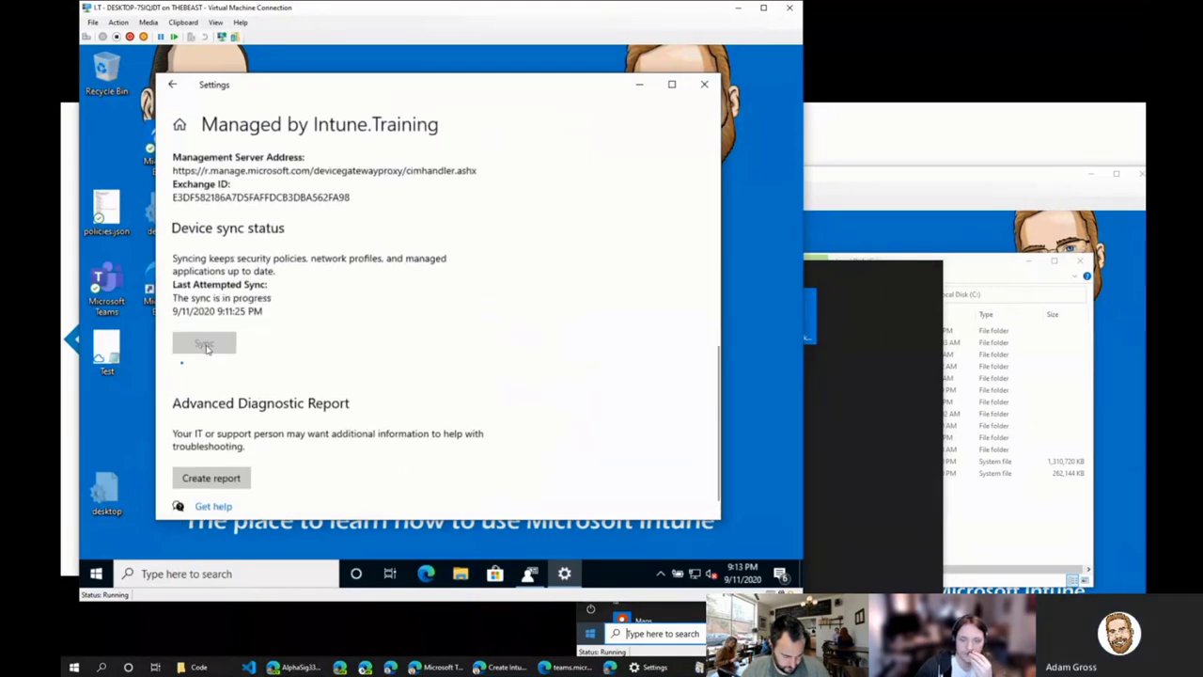
{"action": "left_click", "coordinate": [171, 86]}
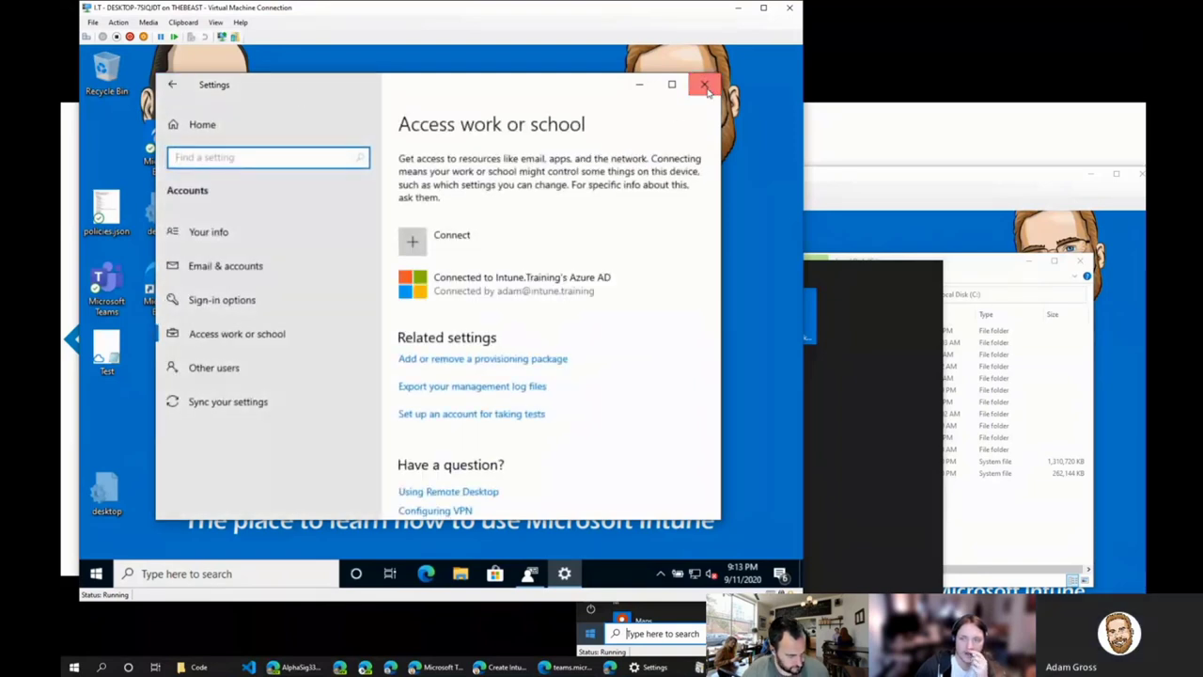
{"action": "left_click", "coordinate": [704, 84]}
- Browse DESKTOP-7SIQJDT to the remediation package folder inside C:\Windows\IMECache\HealthScripts
{"action": "left_click", "coordinate": [460, 573]}
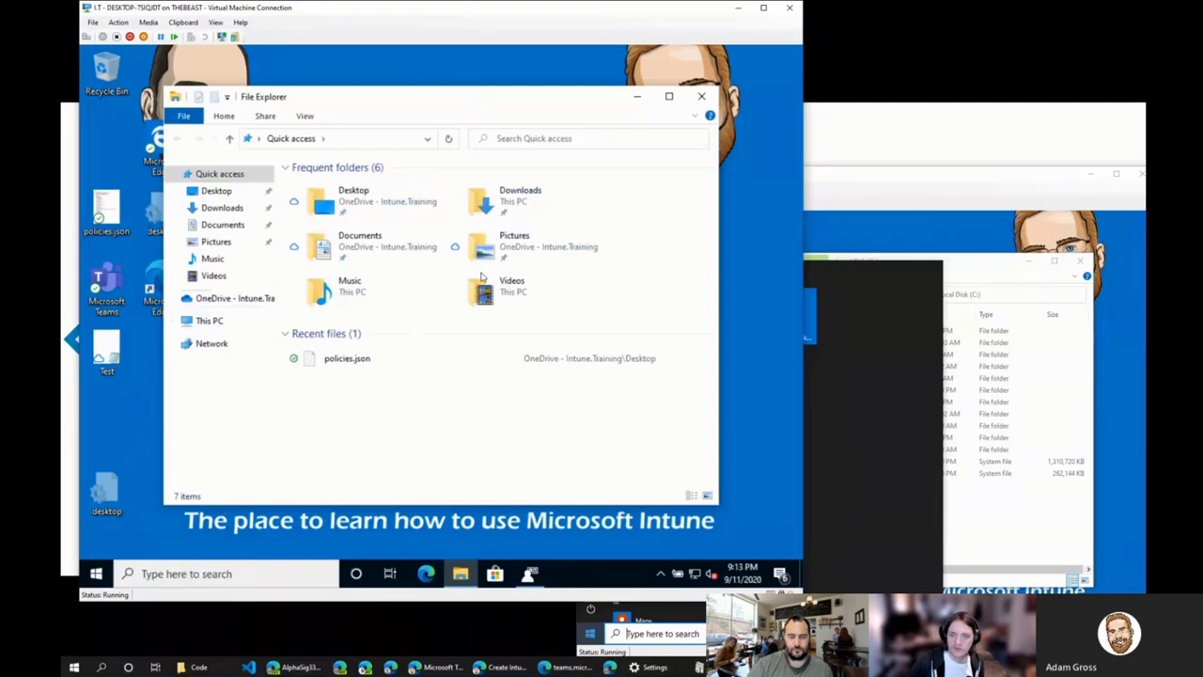
{"action": "left_click", "coordinate": [208, 321]}
{"action": "double_click", "coordinate": [376, 385]}
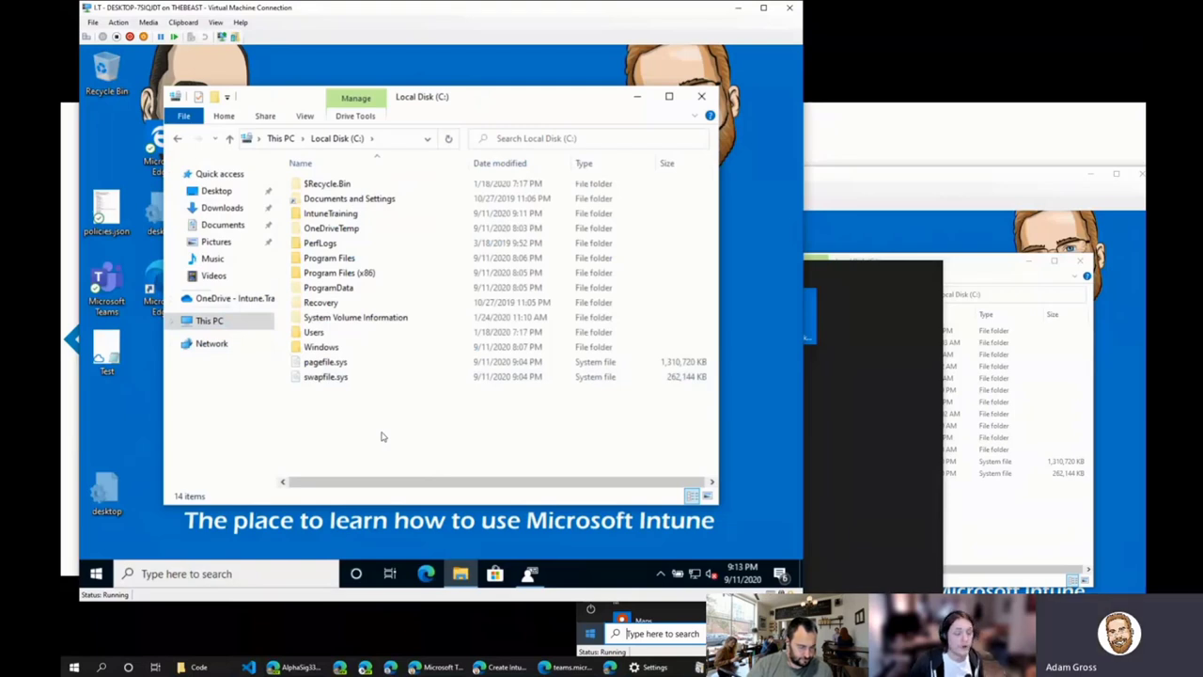
{"action": "double_click", "coordinate": [320, 347]}
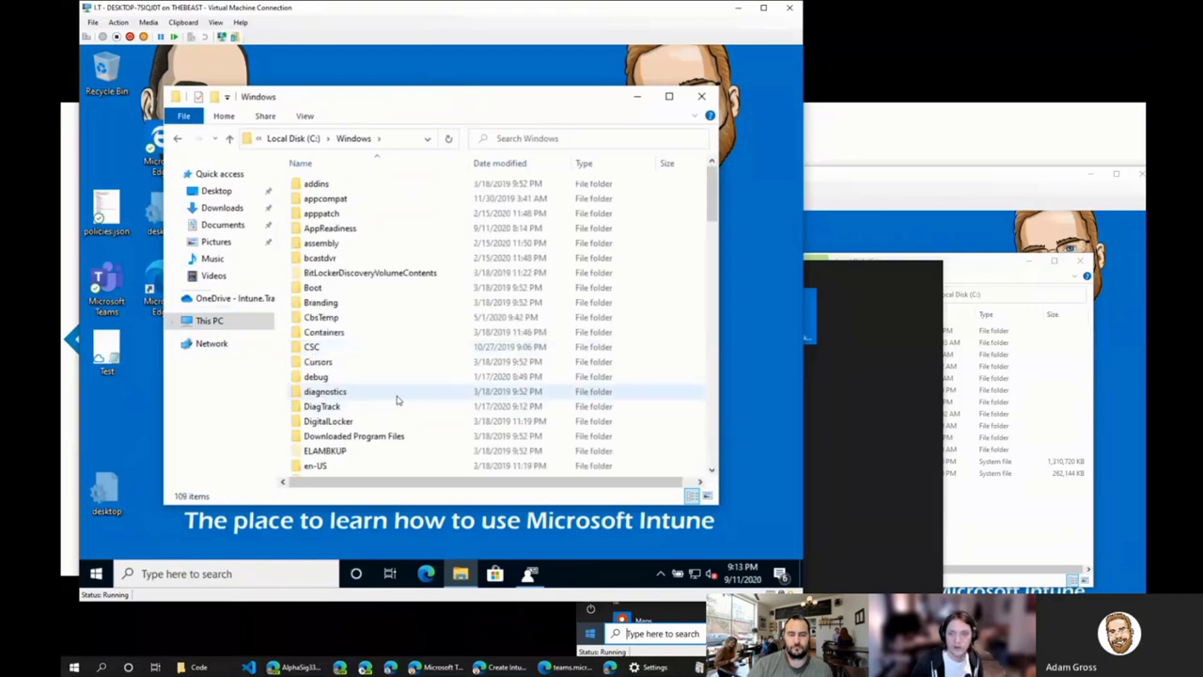
{"action": "scroll", "coordinate": [379, 368], "scroll_direction": "down", "scroll_amount": 2}
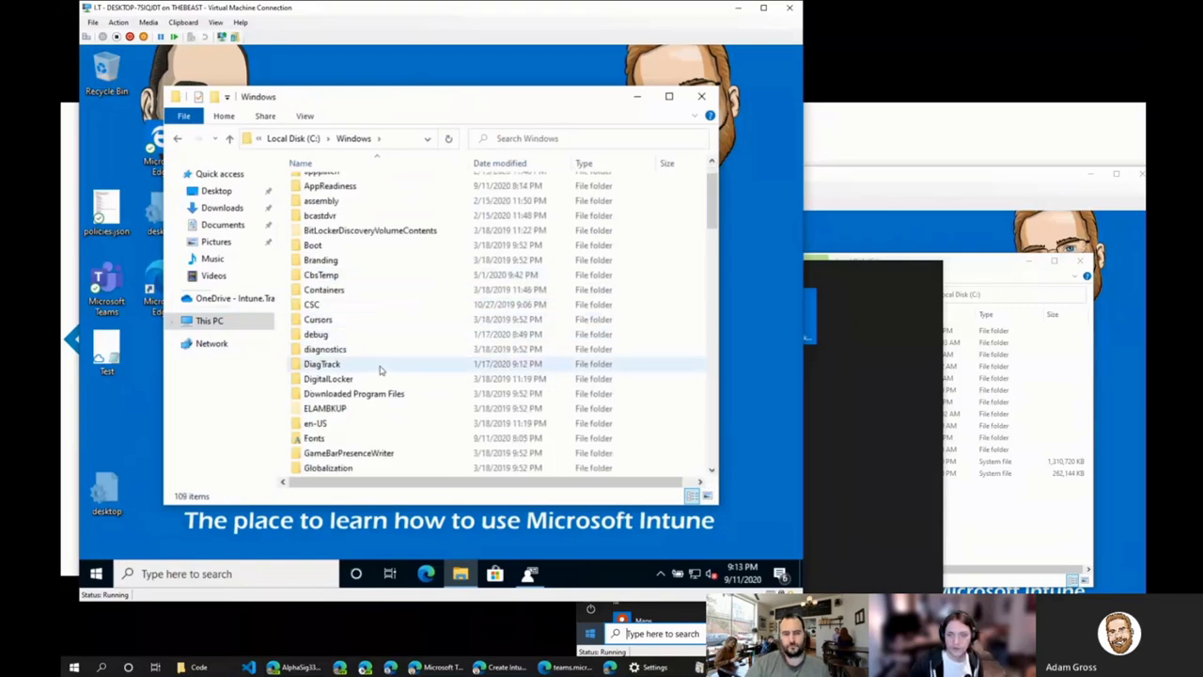
{"action": "scroll", "coordinate": [379, 374], "scroll_direction": "down", "scroll_amount": 2}
{"action": "double_click", "coordinate": [324, 397]}
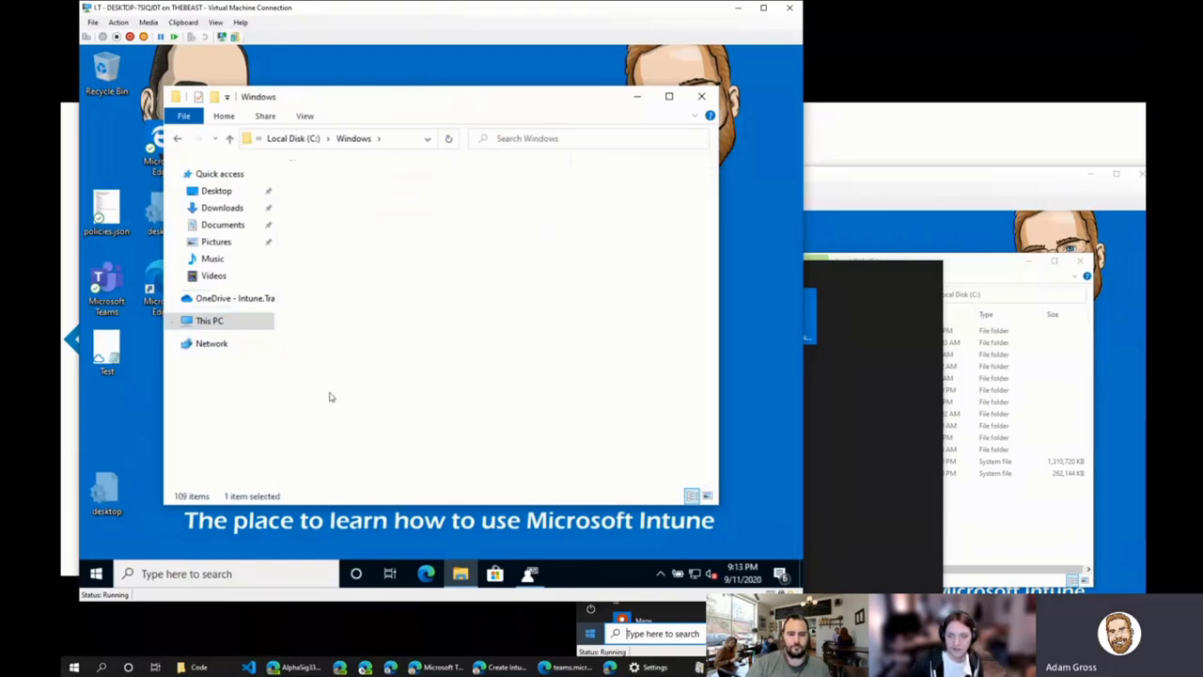
{"action": "double_click", "coordinate": [360, 188]}
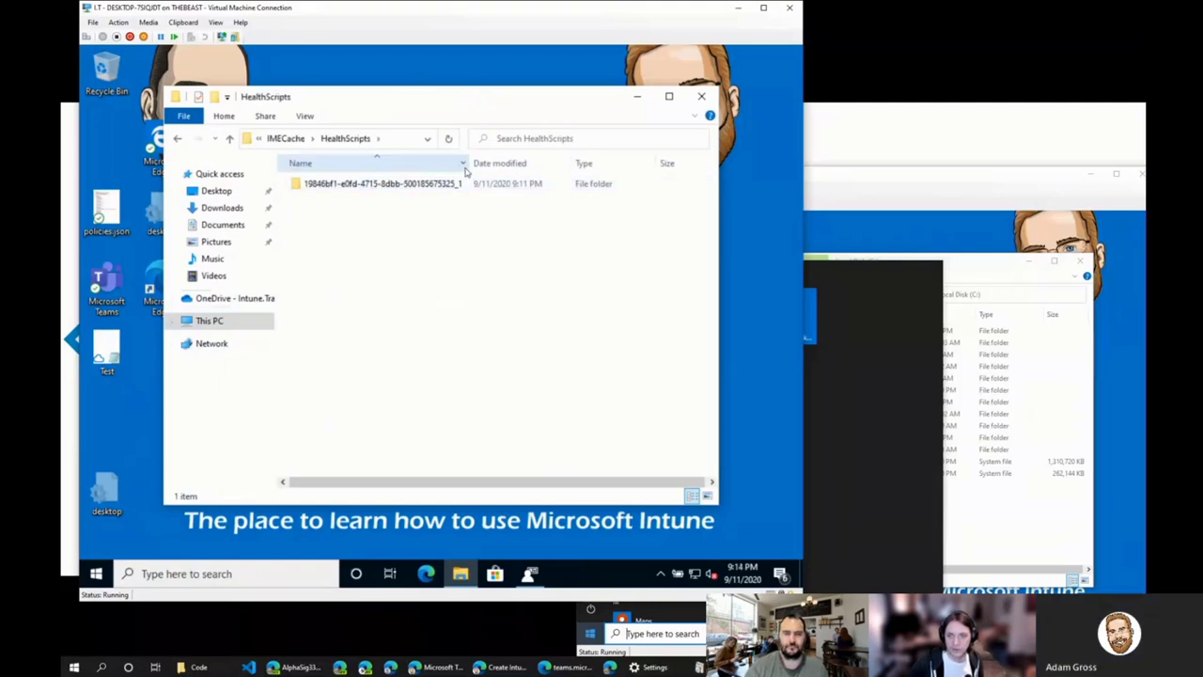
{"action": "double_click", "coordinate": [443, 184]}
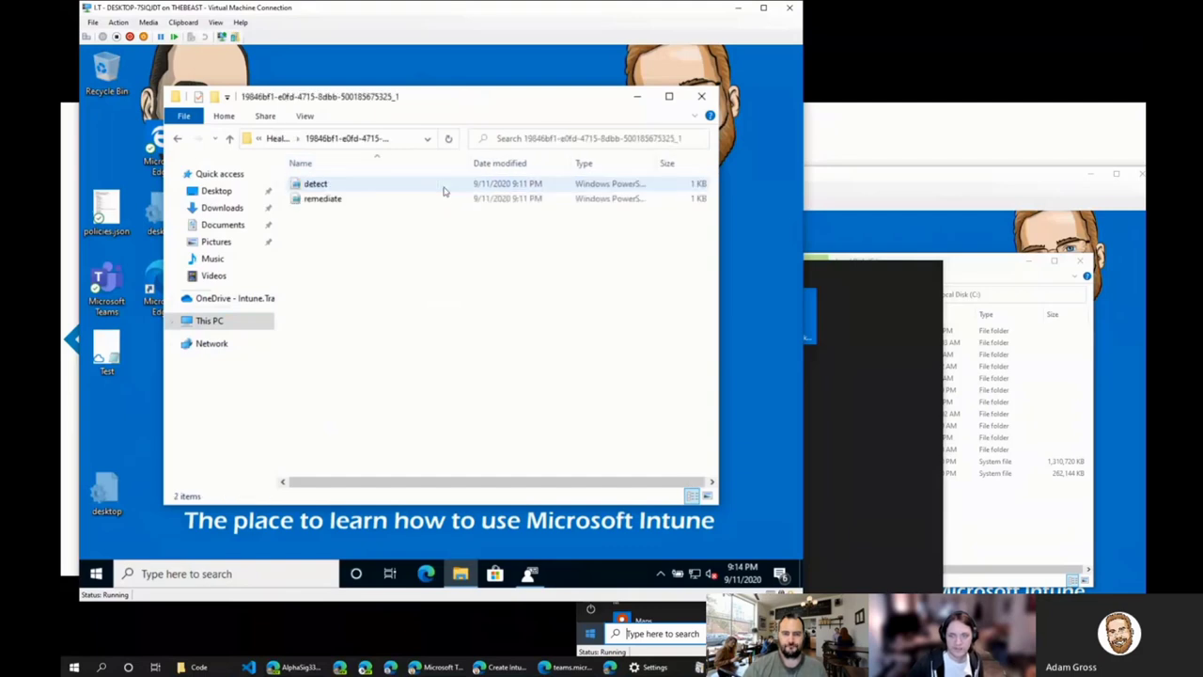
{"action": "right_click", "coordinate": [325, 185]}
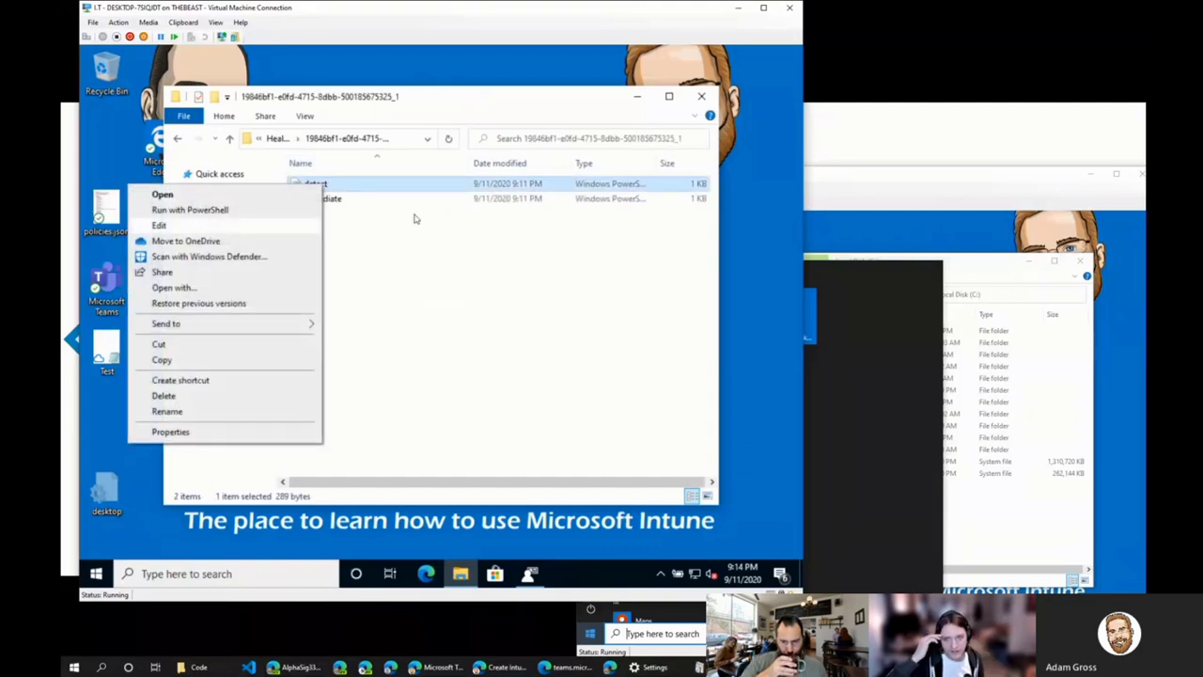
{"action": "left_click", "coordinate": [385, 228]}
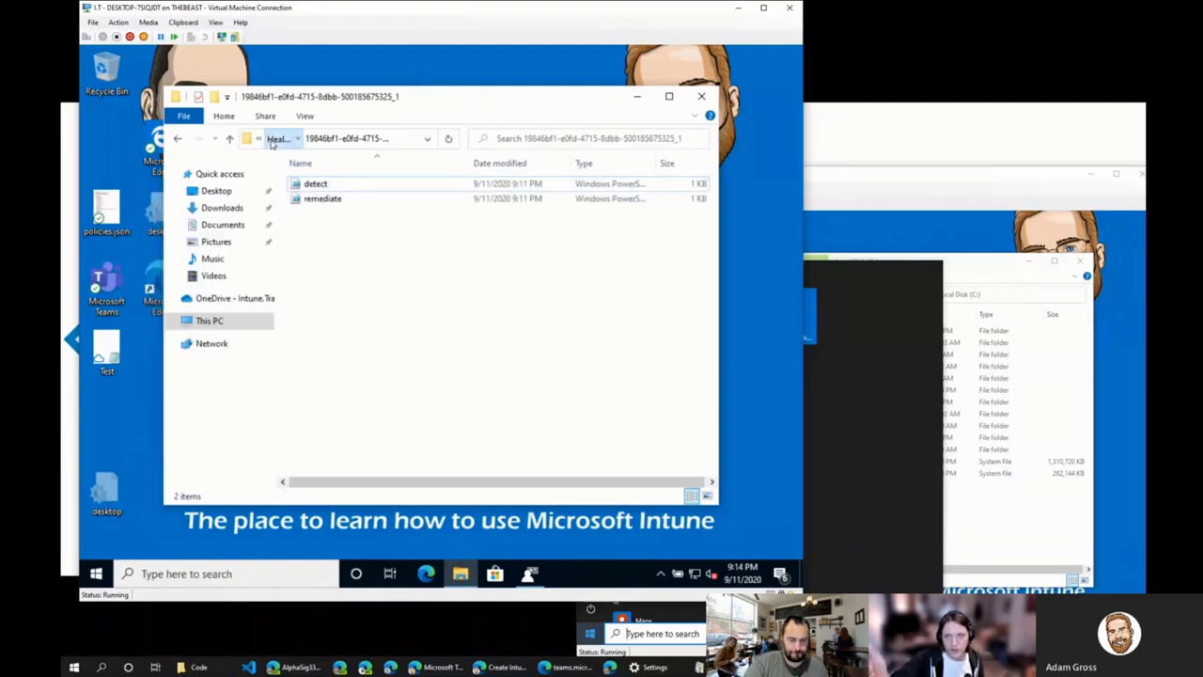
{"action": "left_click", "coordinate": [275, 139]}
- Bring DESKTOP-06LADHN forward and check its C:\Windows\IMECache folder for downloaded scripts
{"action": "left_click", "coordinate": [867, 328]}
{"action": "left_click", "coordinate": [998, 517]}
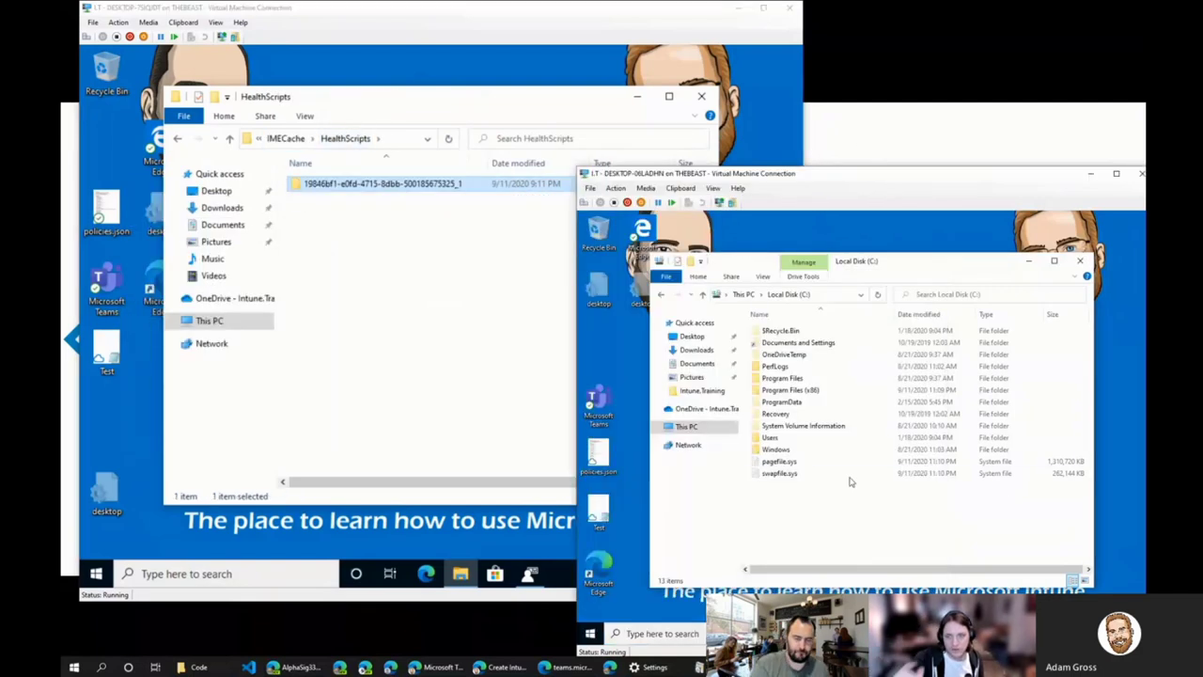
{"action": "double_click", "coordinate": [788, 450]}
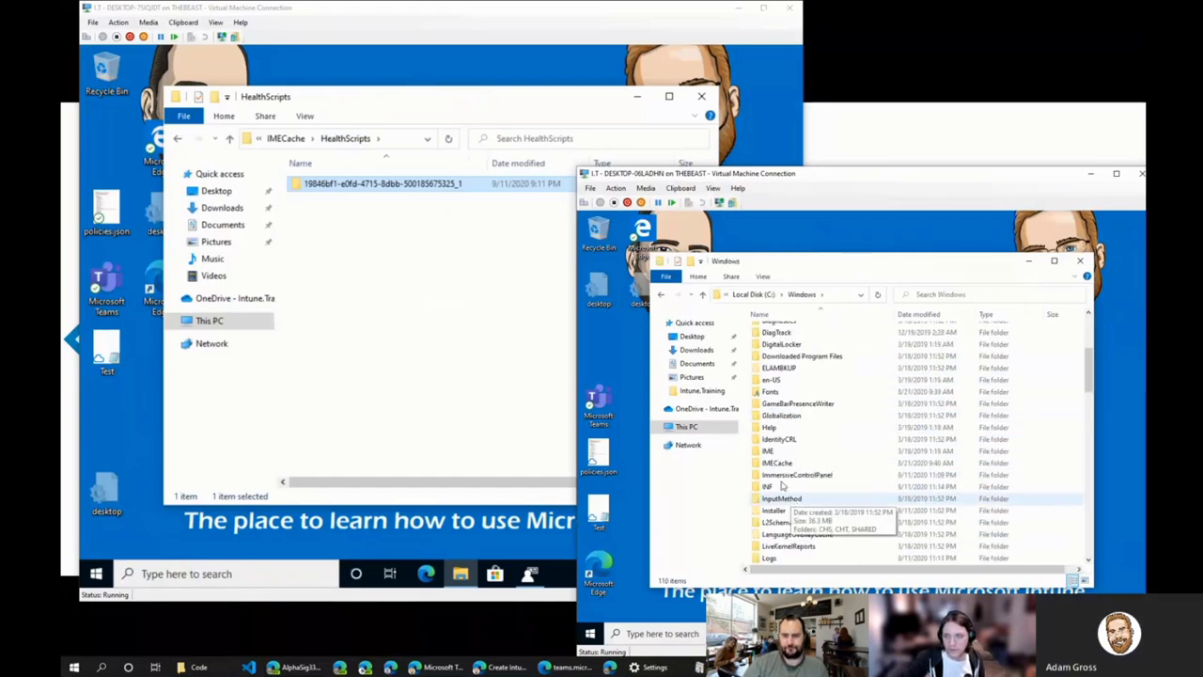
{"action": "scroll", "coordinate": [789, 489], "scroll_direction": "down", "scroll_amount": 3}
{"action": "double_click", "coordinate": [782, 462]}
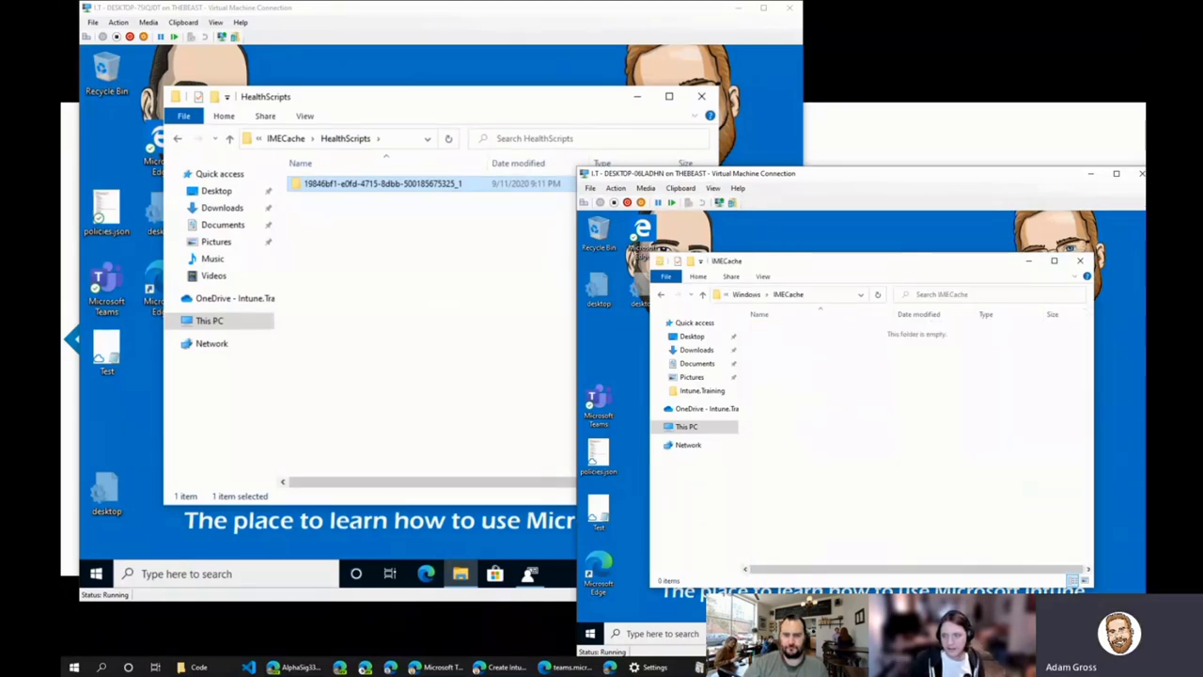
{"action": "left_click", "coordinate": [590, 634]}
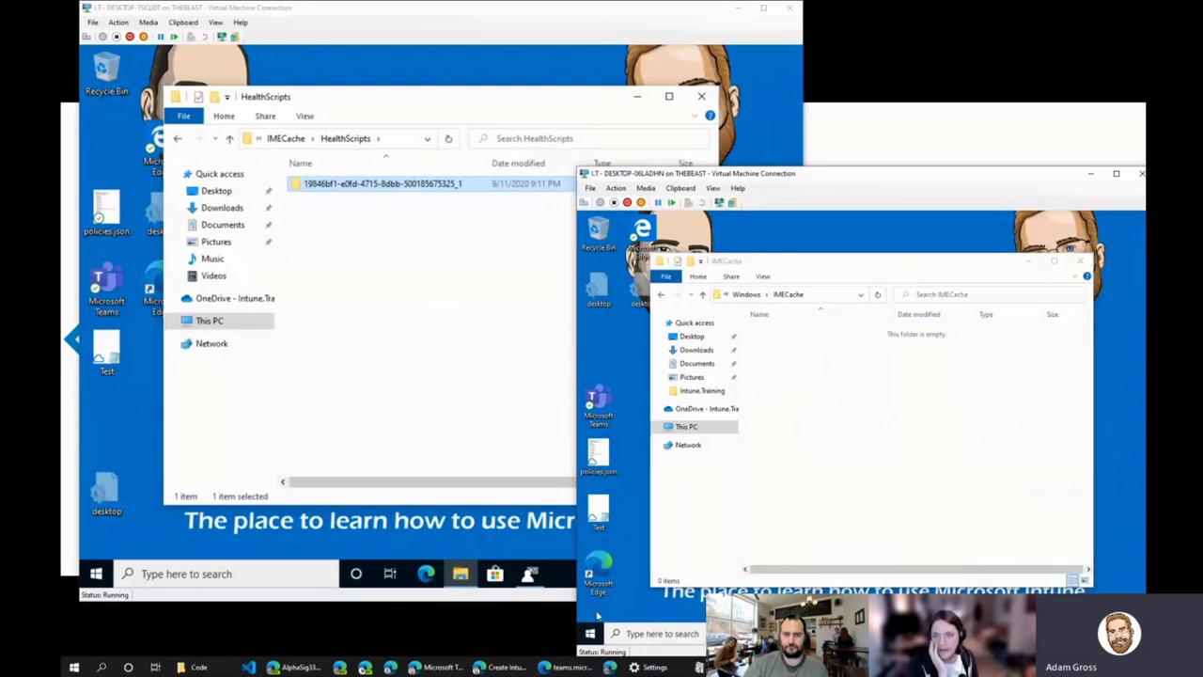
{"action": "left_click", "coordinate": [591, 633]}
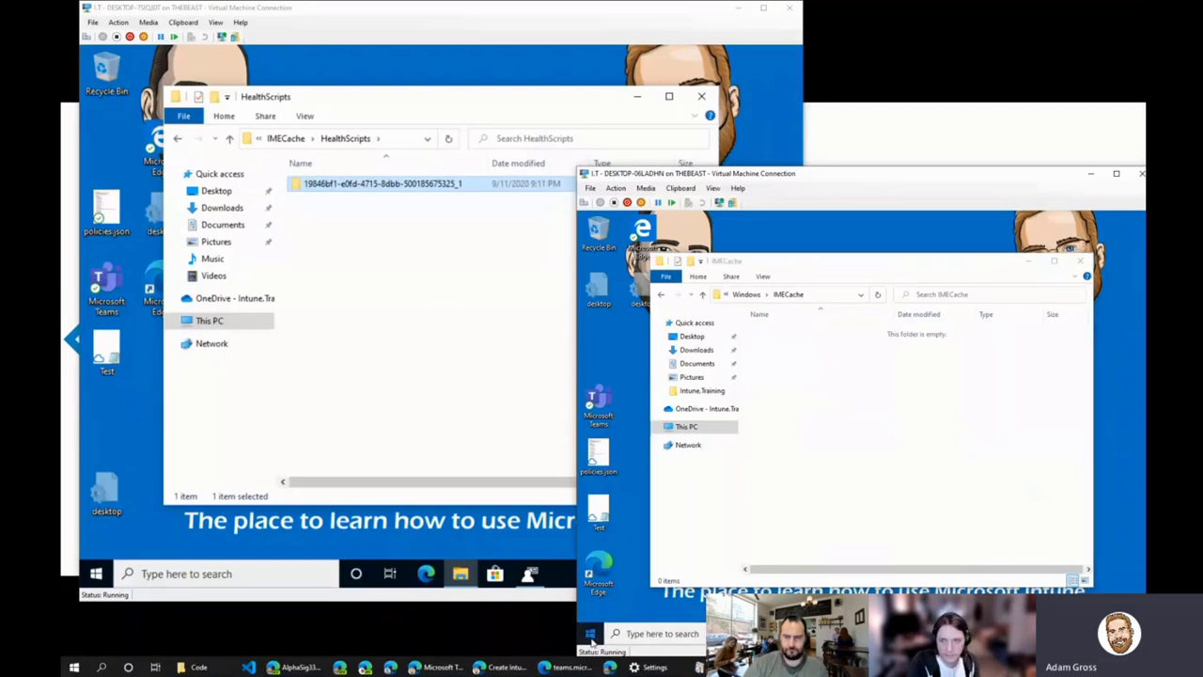
- Return to DESKTOP-7SIQJDT and open the package's detect script for editing in PowerShell ISE
{"action": "left_click", "coordinate": [368, 205]}
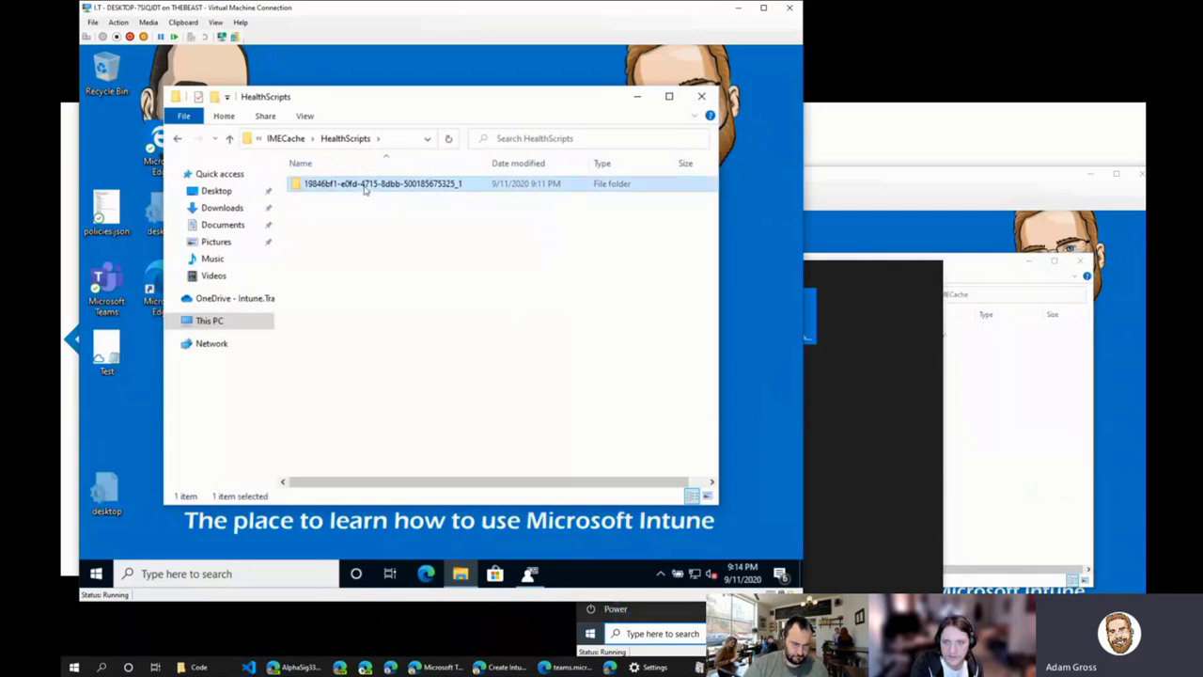
{"action": "double_click", "coordinate": [366, 187]}
{"action": "left_click", "coordinate": [331, 186]}
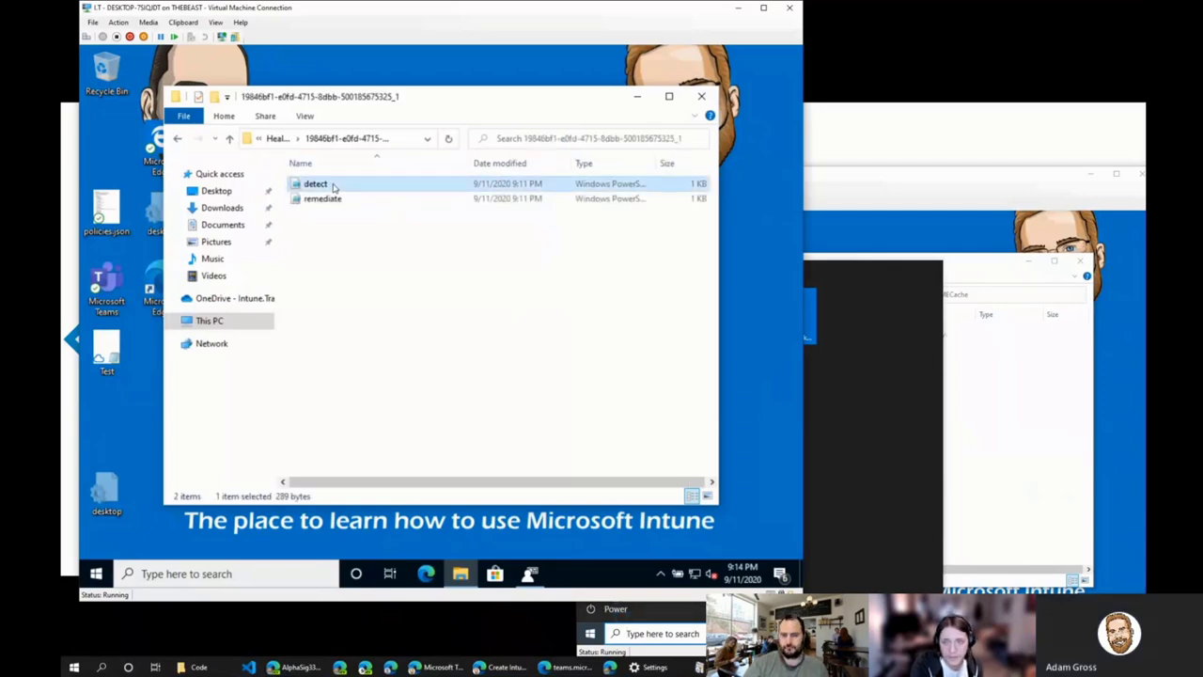
{"action": "right_click", "coordinate": [322, 185]}
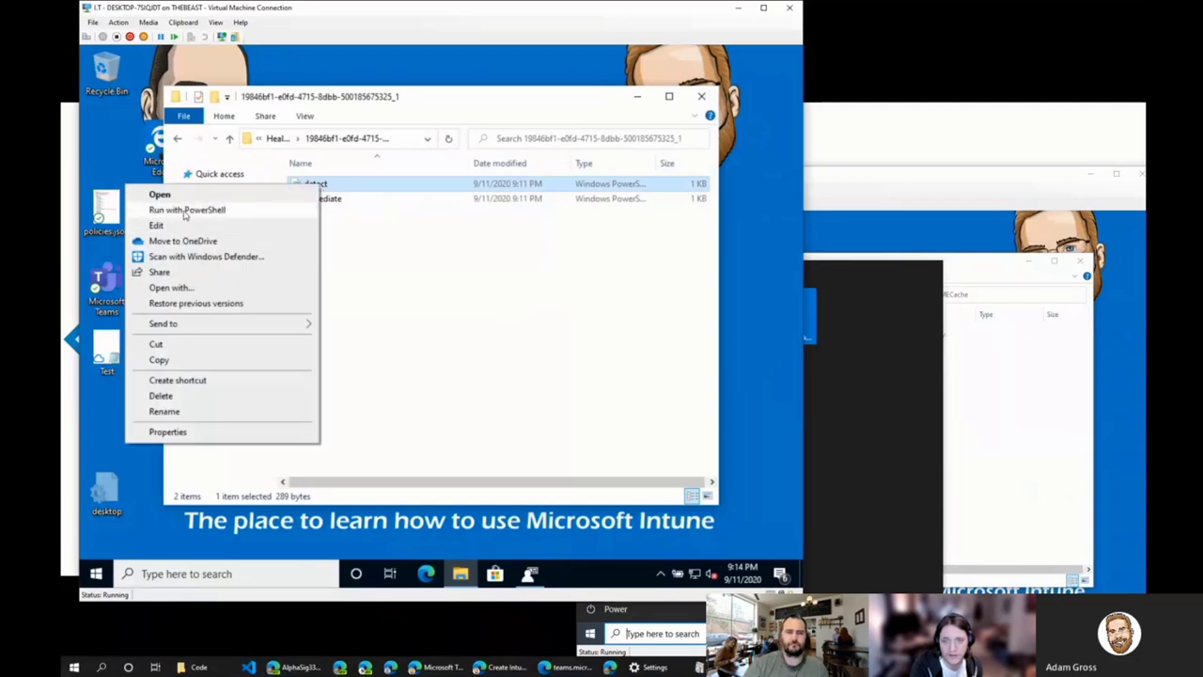
{"action": "left_click", "coordinate": [183, 227]}
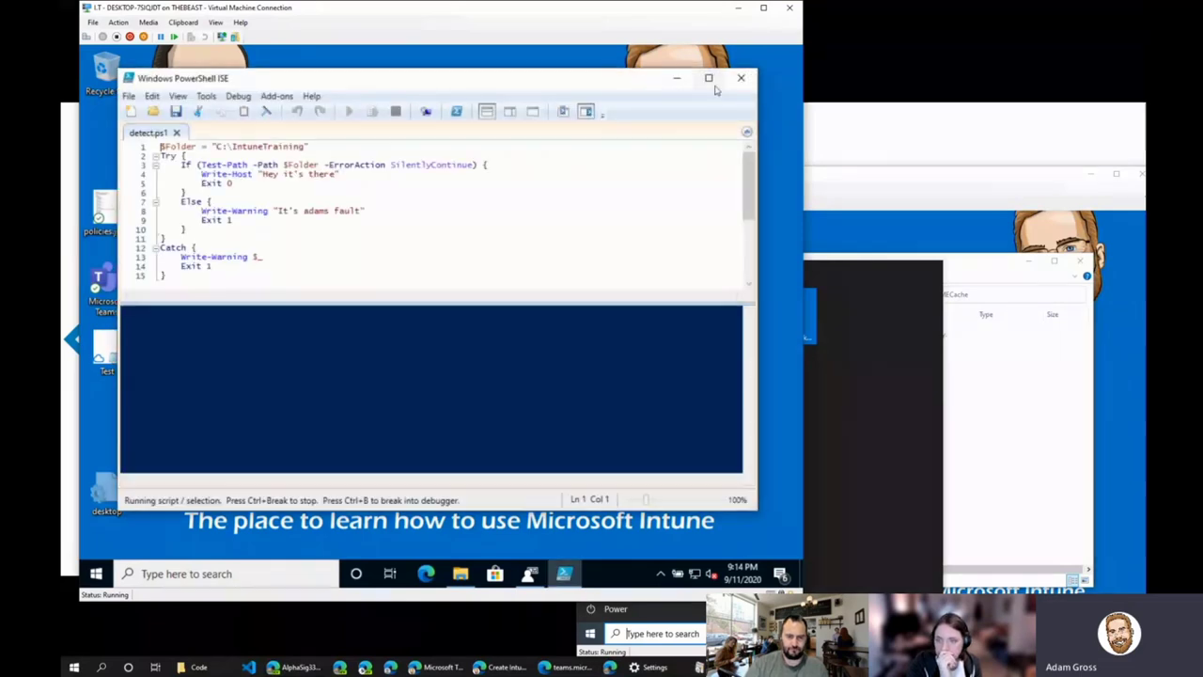
- Maximize PowerShell ISE, enlarge the script pane and zoom to 110% to examine detect.ps1
{"action": "left_click", "coordinate": [709, 80]}
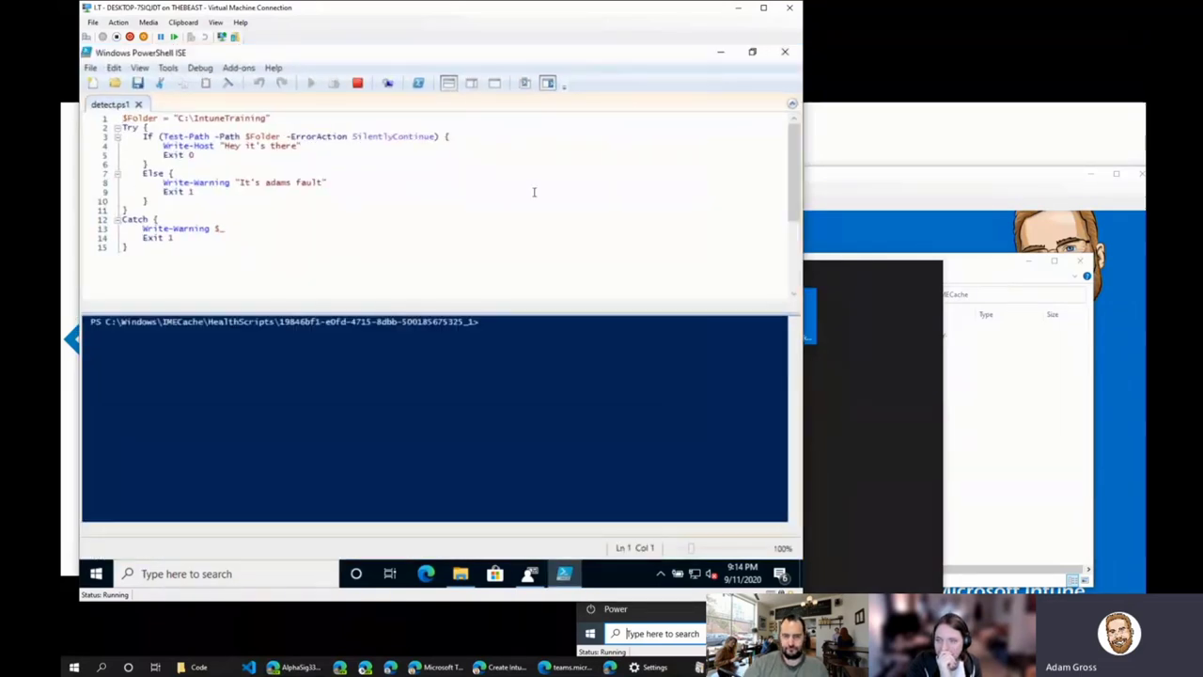
{"action": "left_click_drag", "start_coordinate": [477, 312], "coordinate": [472, 337]}
{"action": "left_click", "coordinate": [398, 241]}
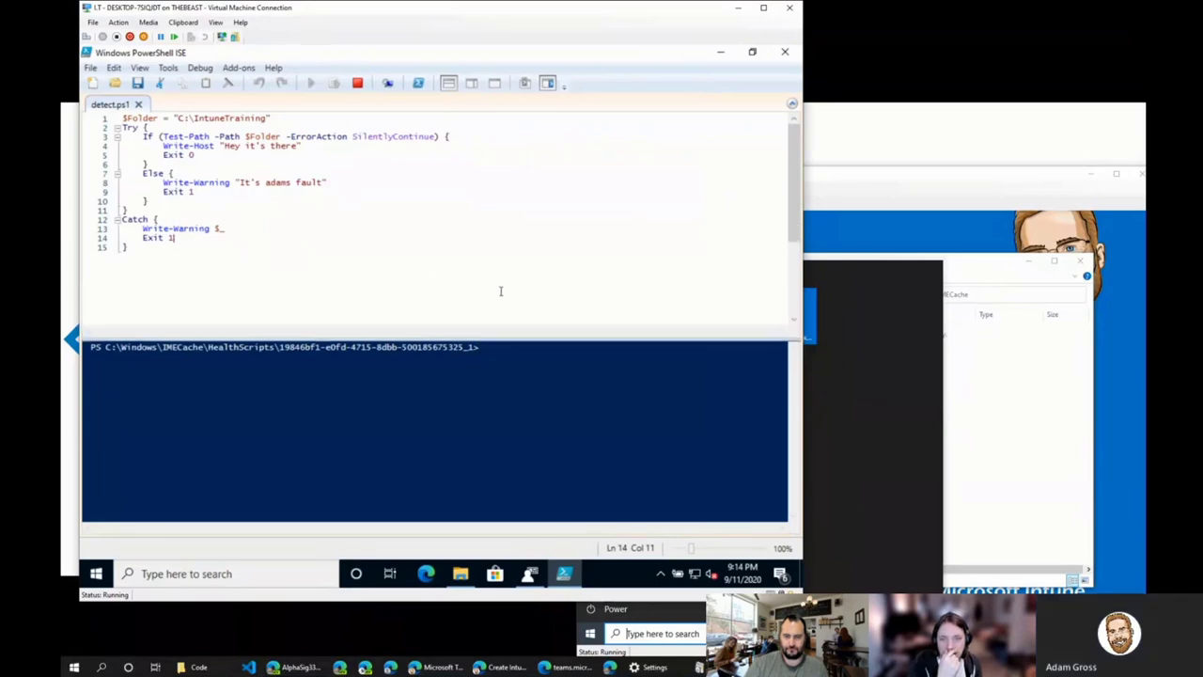
{"action": "scroll", "coordinate": [501, 291], "scroll_direction": "up", "scroll_amount": 1}
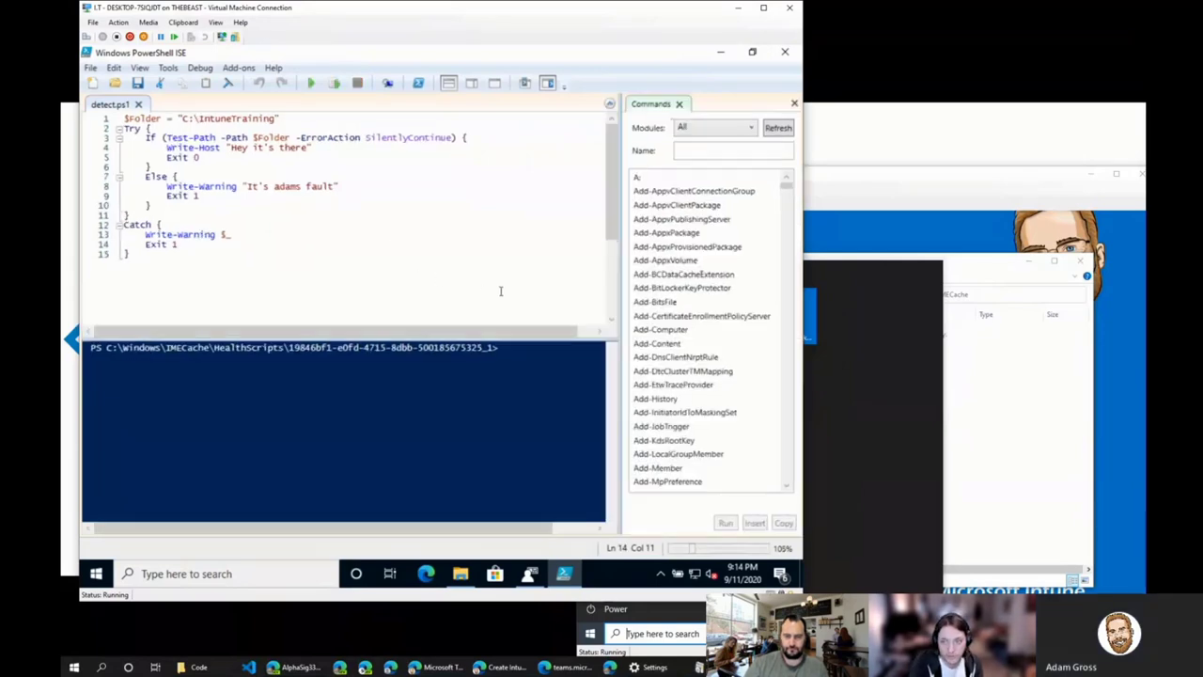
{"action": "scroll", "coordinate": [501, 291], "scroll_direction": "up", "scroll_amount": 1}
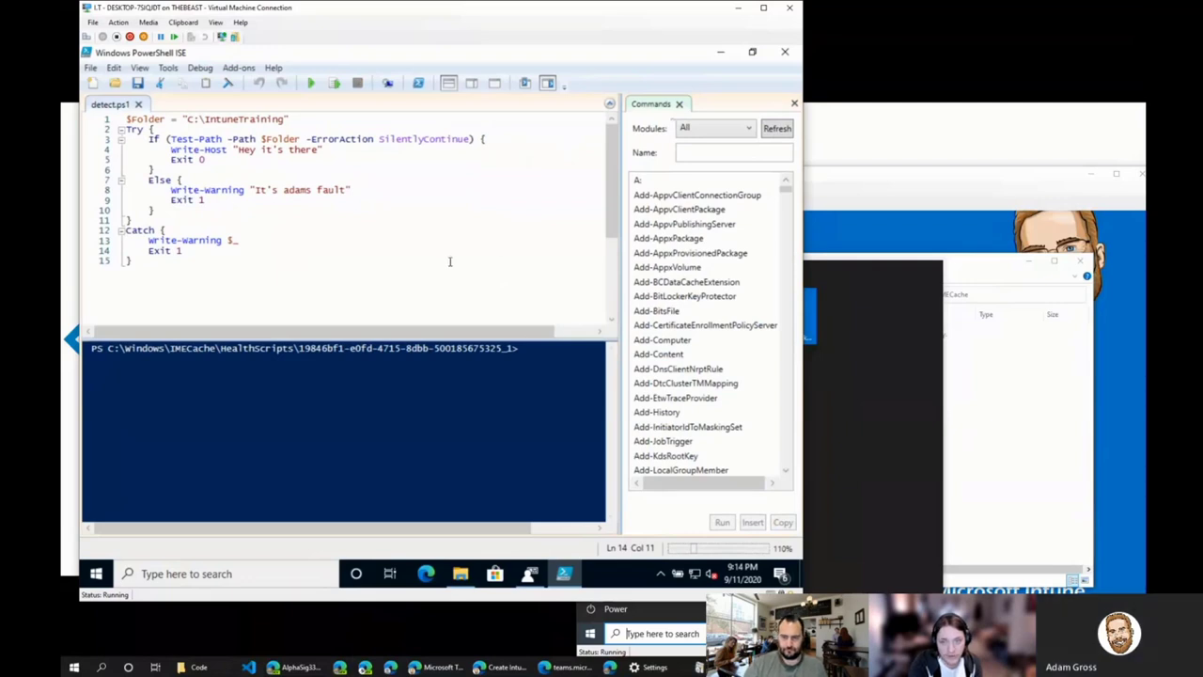
{"action": "left_click", "coordinate": [404, 267]}
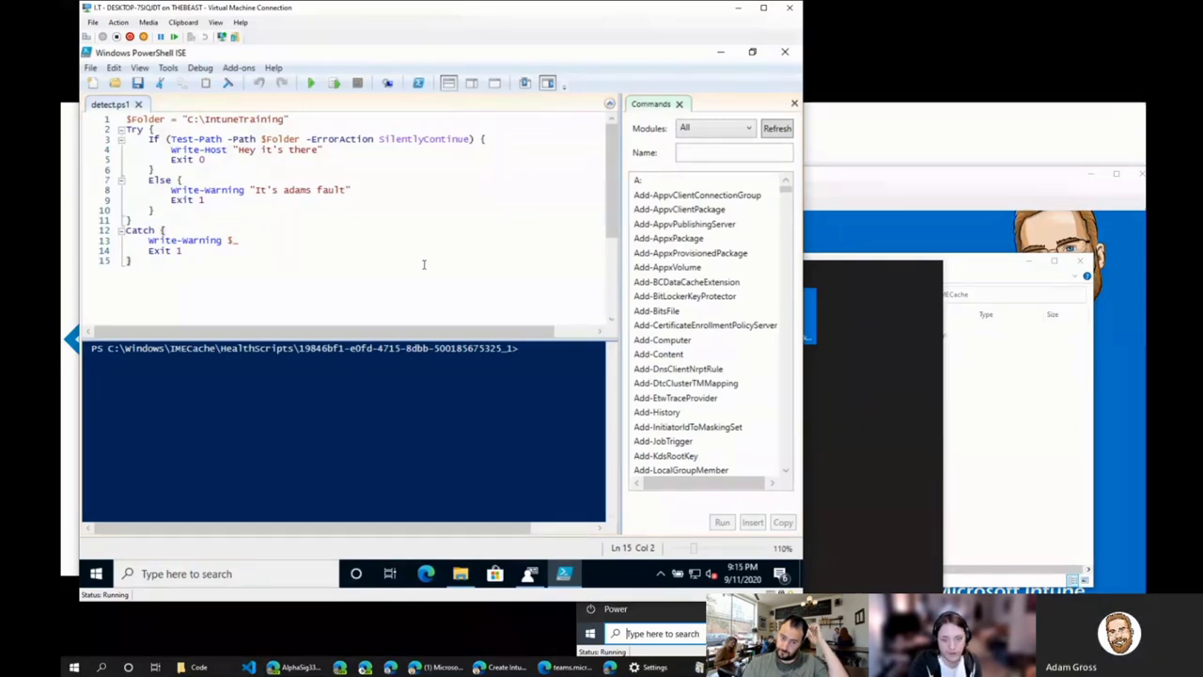
{"action": "left_click", "coordinate": [423, 264]}
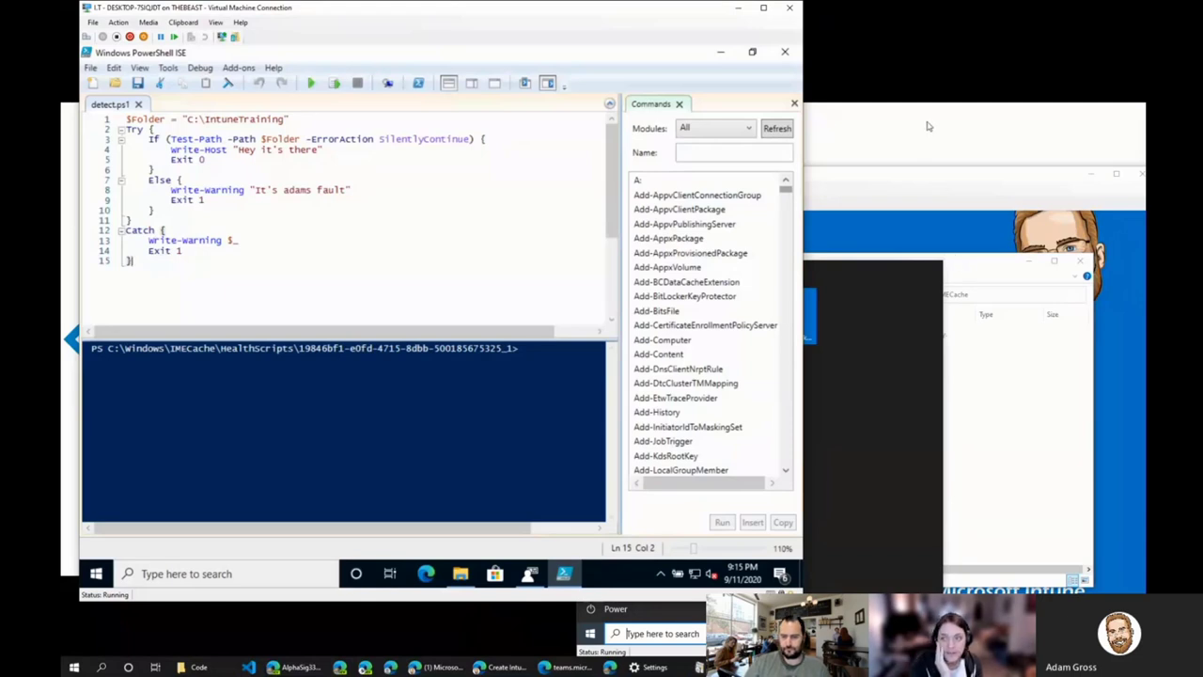
- Bring DESKTOP-06LADHN forward and open the Access work or school page in its account settings
{"action": "left_click", "coordinate": [940, 180]}
{"action": "left_click", "coordinate": [997, 362]}
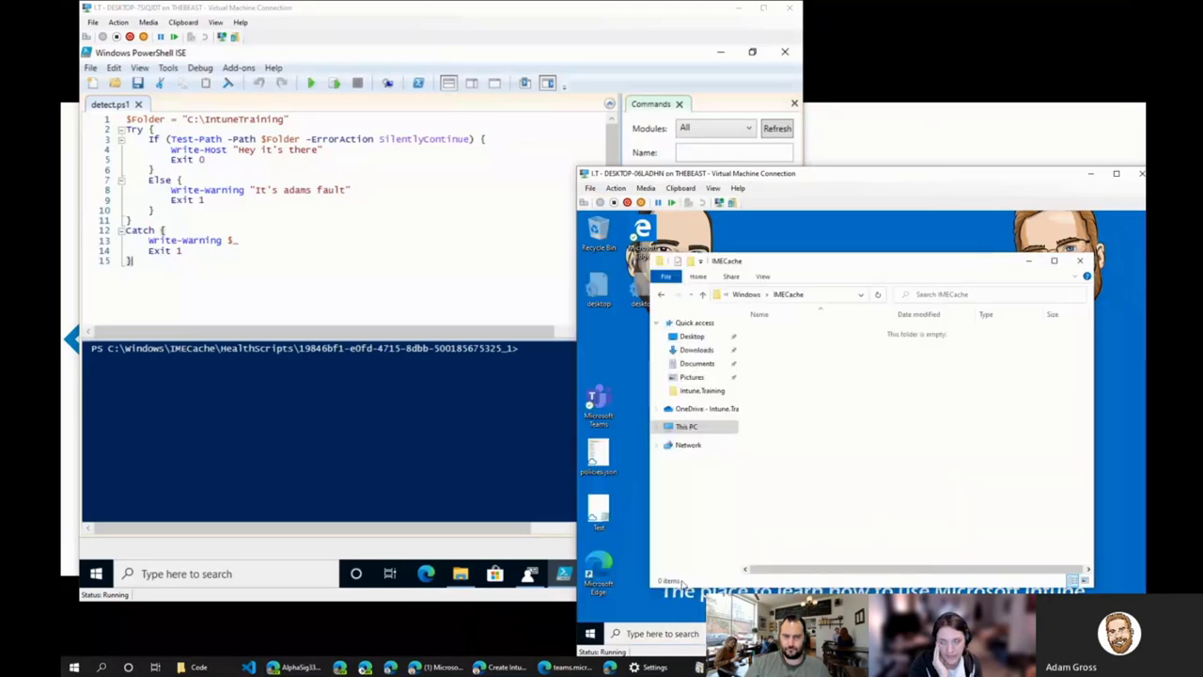
{"action": "left_click", "coordinate": [594, 634]}
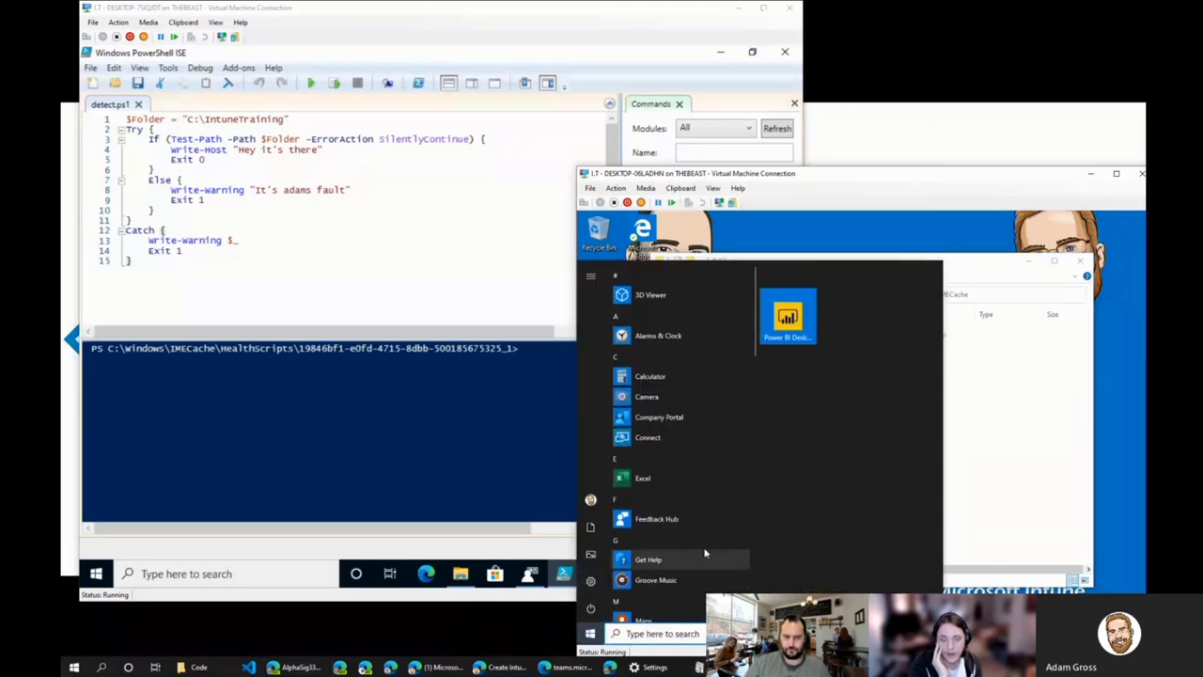
{"action": "left_click", "coordinate": [592, 581]}
{"action": "scroll", "coordinate": [813, 509], "scroll_direction": "down", "scroll_amount": 1}
{"action": "scroll", "coordinate": [813, 510], "scroll_direction": "down", "scroll_amount": 1}
{"action": "left_click", "coordinate": [818, 453]}
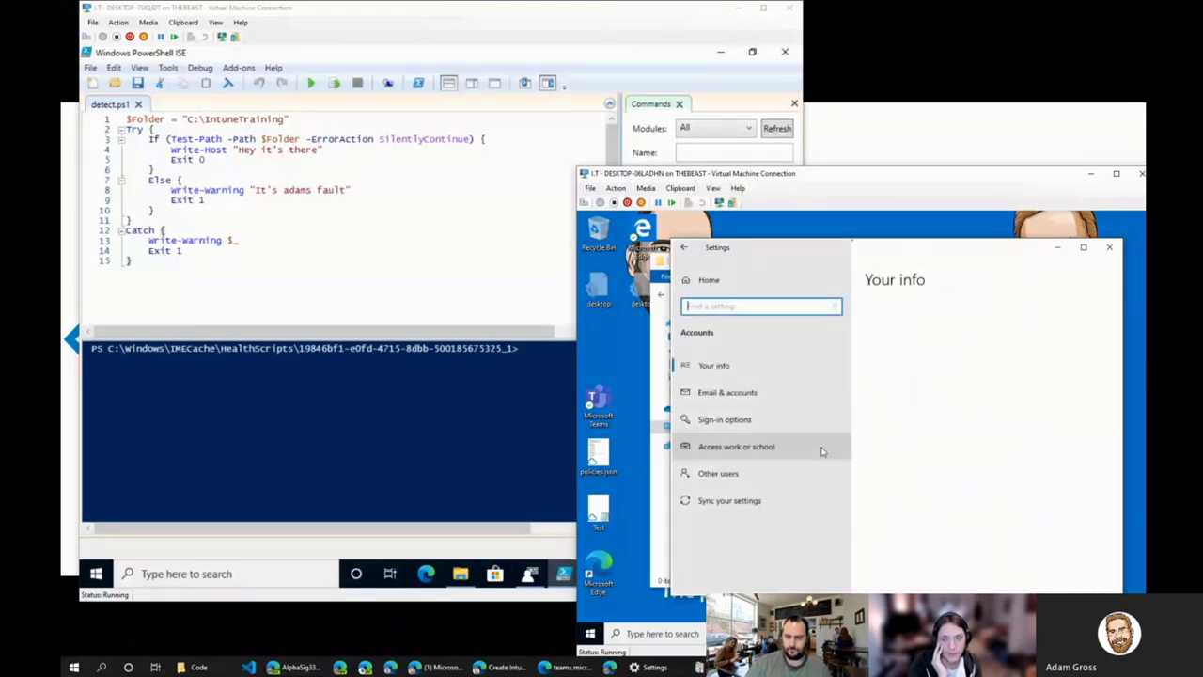
{"action": "left_click", "coordinate": [736, 447]}
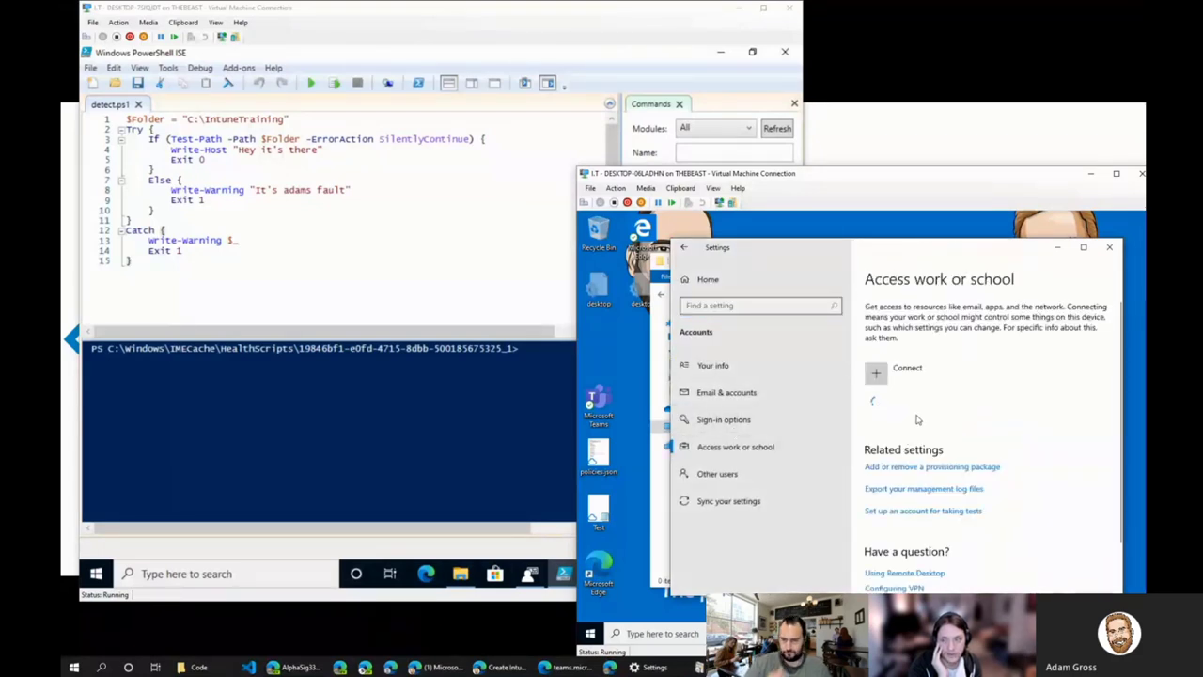
- Start an Intune sync on DESKTOP-06LADHN from its connected Azure AD account details
{"action": "left_click", "coordinate": [919, 415]}
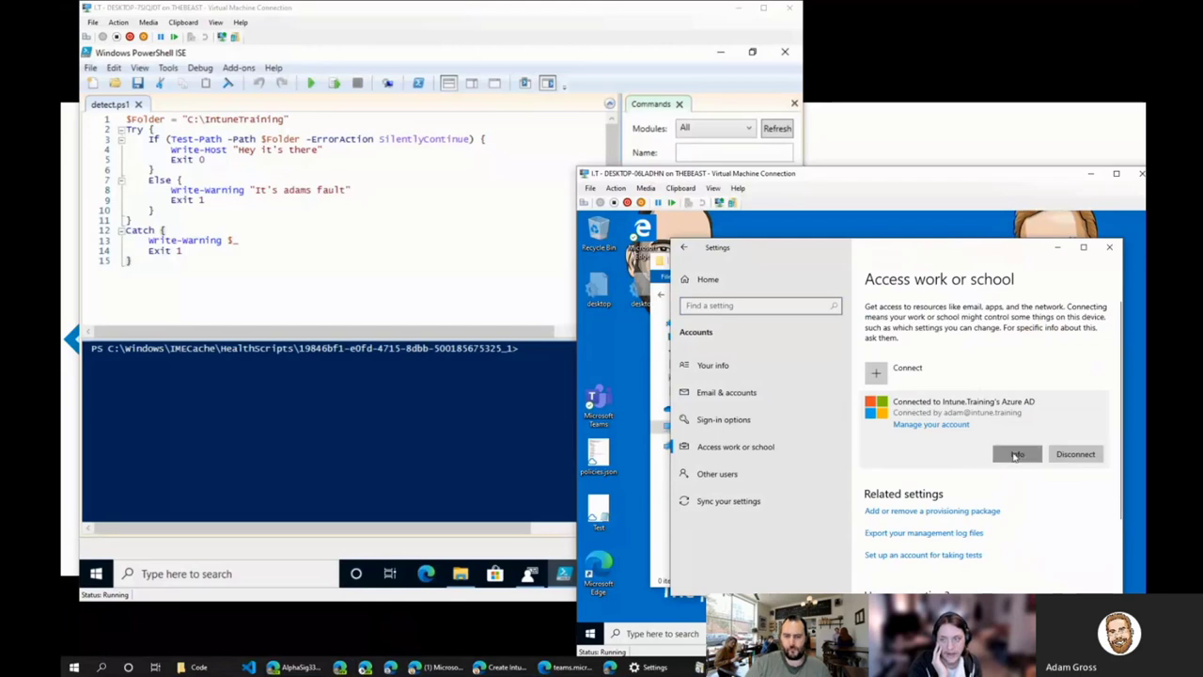
{"action": "scroll", "coordinate": [805, 451], "scroll_direction": "down", "scroll_amount": 8}
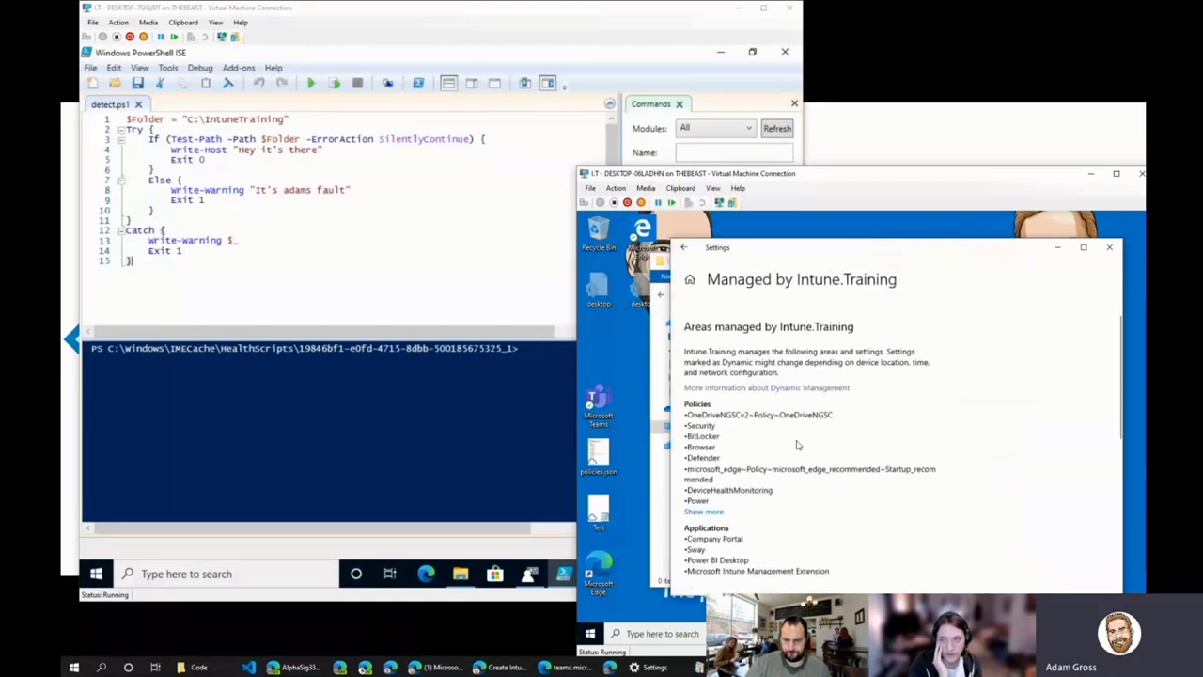
{"action": "left_click", "coordinate": [716, 492]}
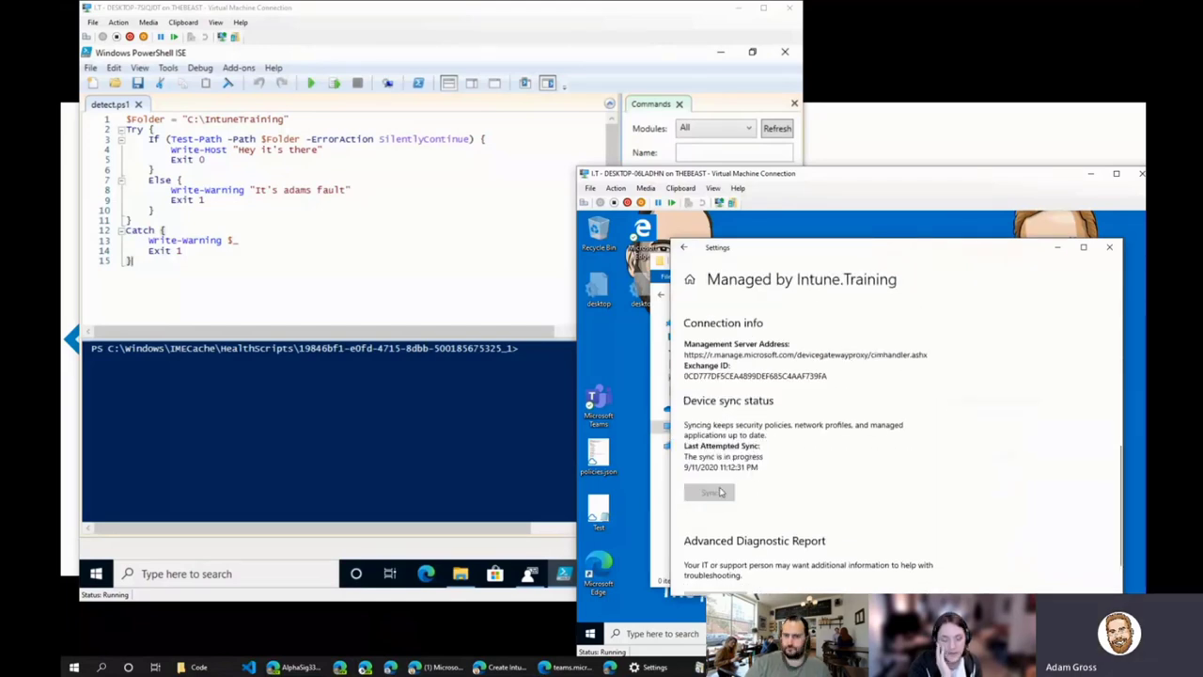
- Run another Intune sync on DESKTOP-06LADHN and minimize its Settings window
{"action": "left_click_drag", "start_coordinate": [855, 256], "coordinate": [851, 282]}
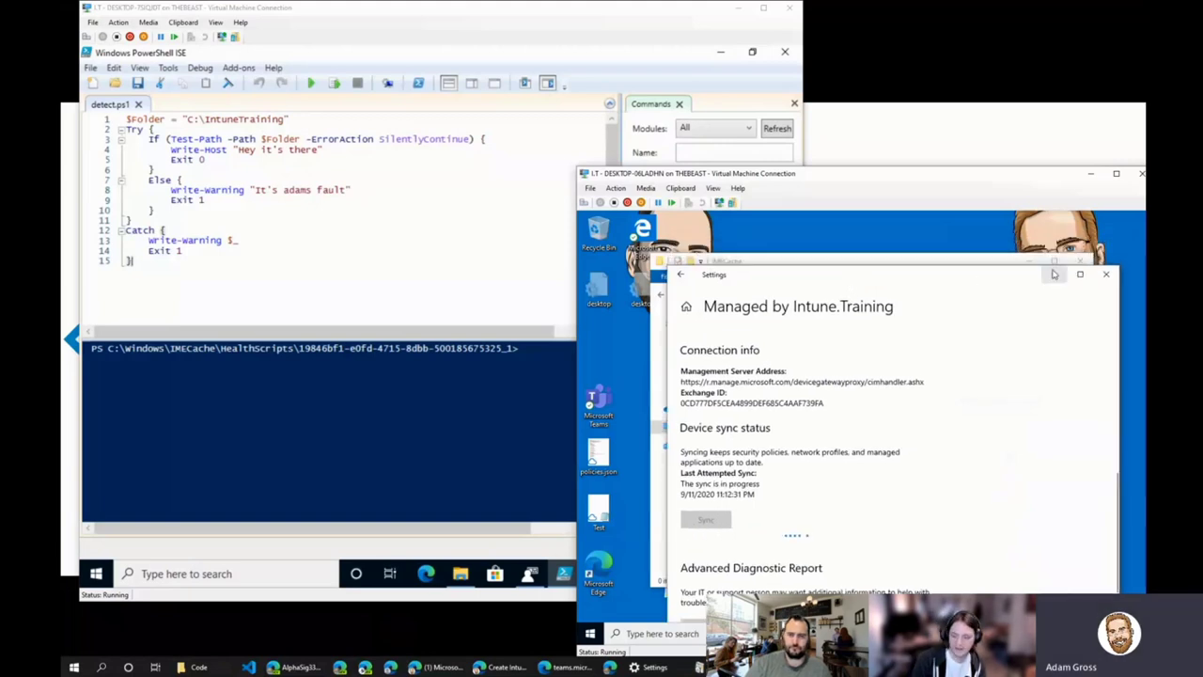
{"action": "scroll", "coordinate": [929, 385], "scroll_direction": "down", "scroll_amount": 1}
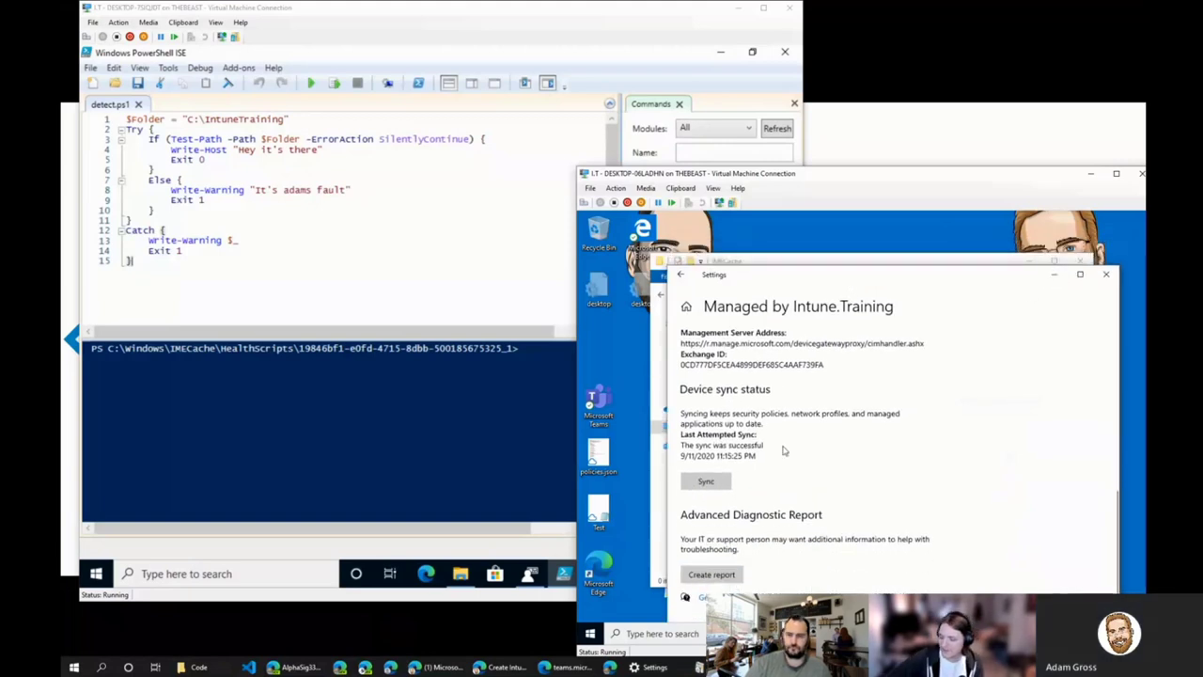
{"action": "left_click", "coordinate": [704, 481]}
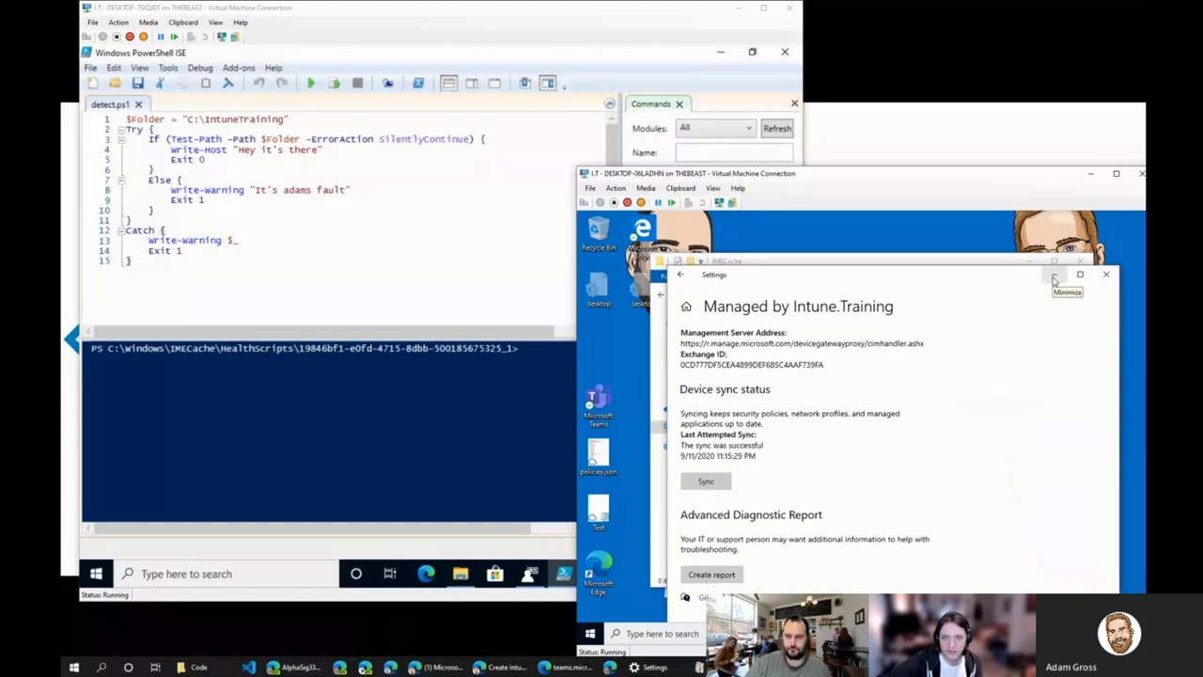
{"action": "left_click", "coordinate": [1054, 277]}
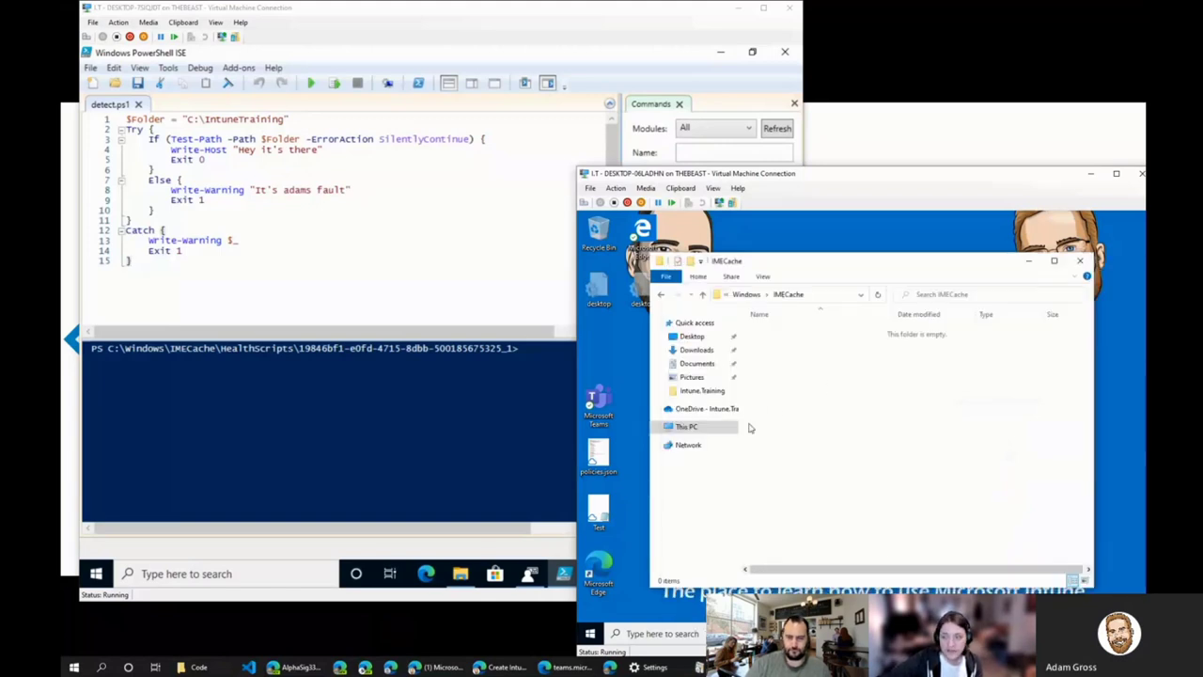
- Show the root of drive C: on DESKTOP-06LADHN, shift the virtual machine windows apart and bring DESKTOP-7SIQJDT forward
{"action": "left_click", "coordinate": [702, 430]}
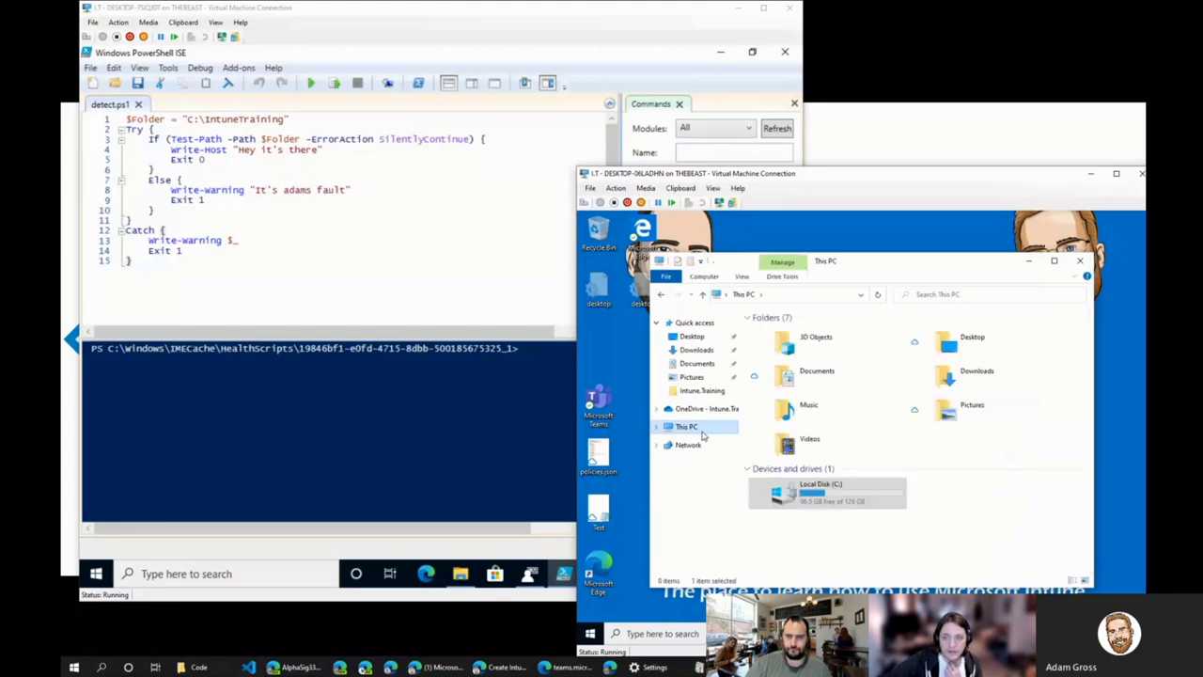
{"action": "double_click", "coordinate": [819, 505]}
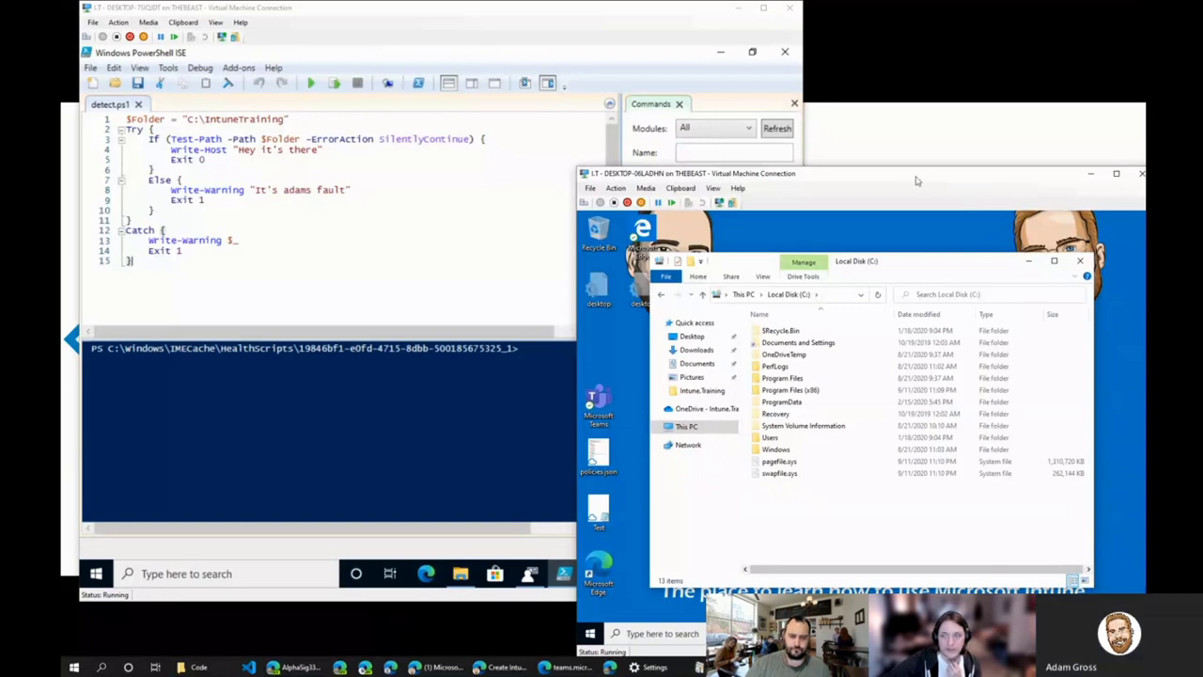
{"action": "left_click_drag", "start_coordinate": [917, 185], "coordinate": [960, 185]}
{"action": "left_click_drag", "start_coordinate": [624, 12], "coordinate": [607, 15]}
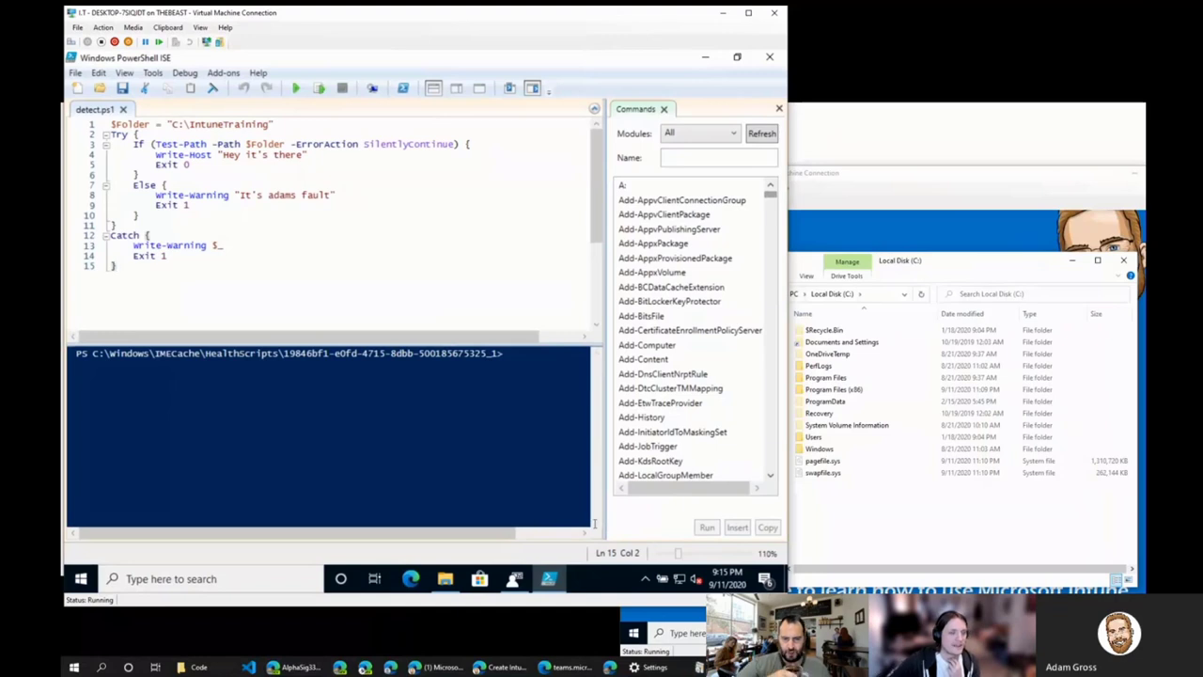
- Copy the name of the package folder inside HealthScripts on DESKTOP-7SIQJDT
{"action": "left_click", "coordinate": [443, 581]}
{"action": "left_click", "coordinate": [262, 143]}
{"action": "left_click", "coordinate": [423, 190]}
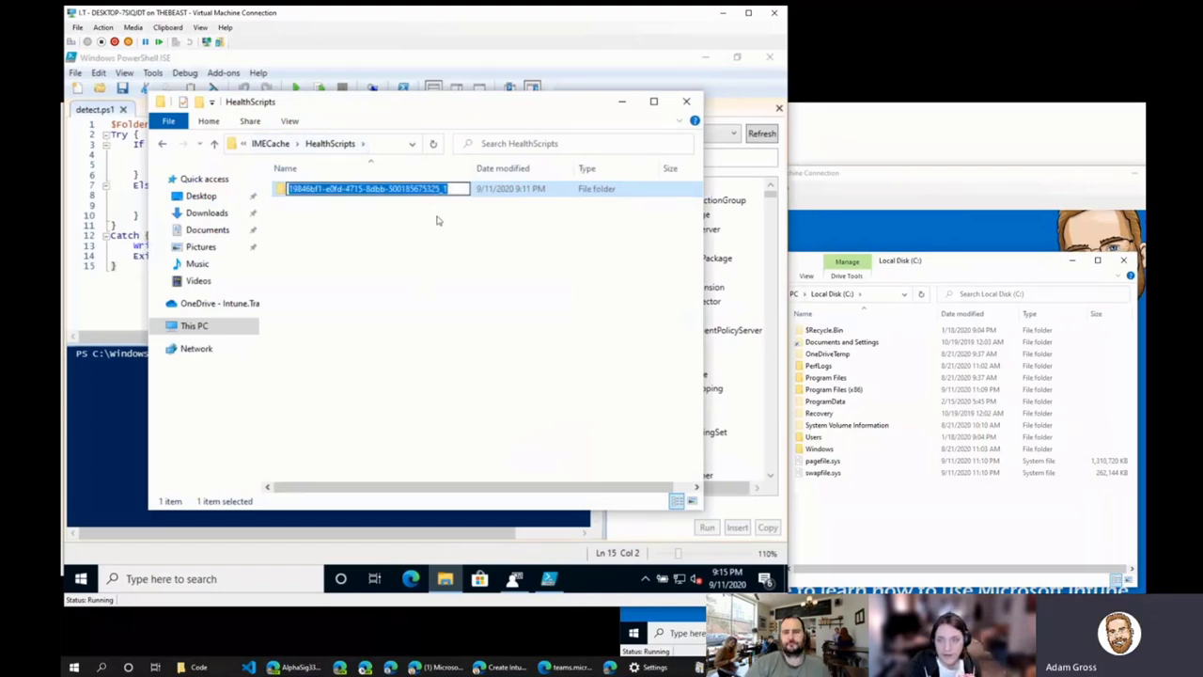
{"action": "left_click", "coordinate": [435, 229]}
- Launch Registry Editor on DESKTOP-7SIQJDT and allow it to make changes to the device
{"action": "left_click", "coordinate": [152, 577]}
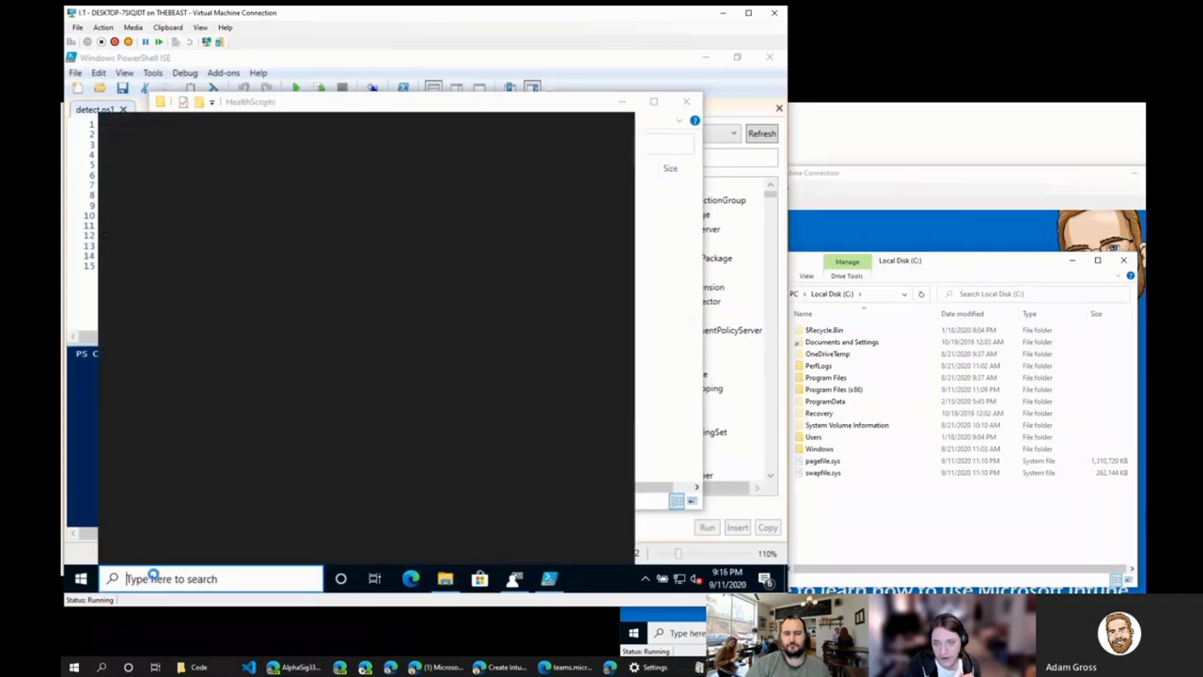
{"action": "type", "text": "re"}
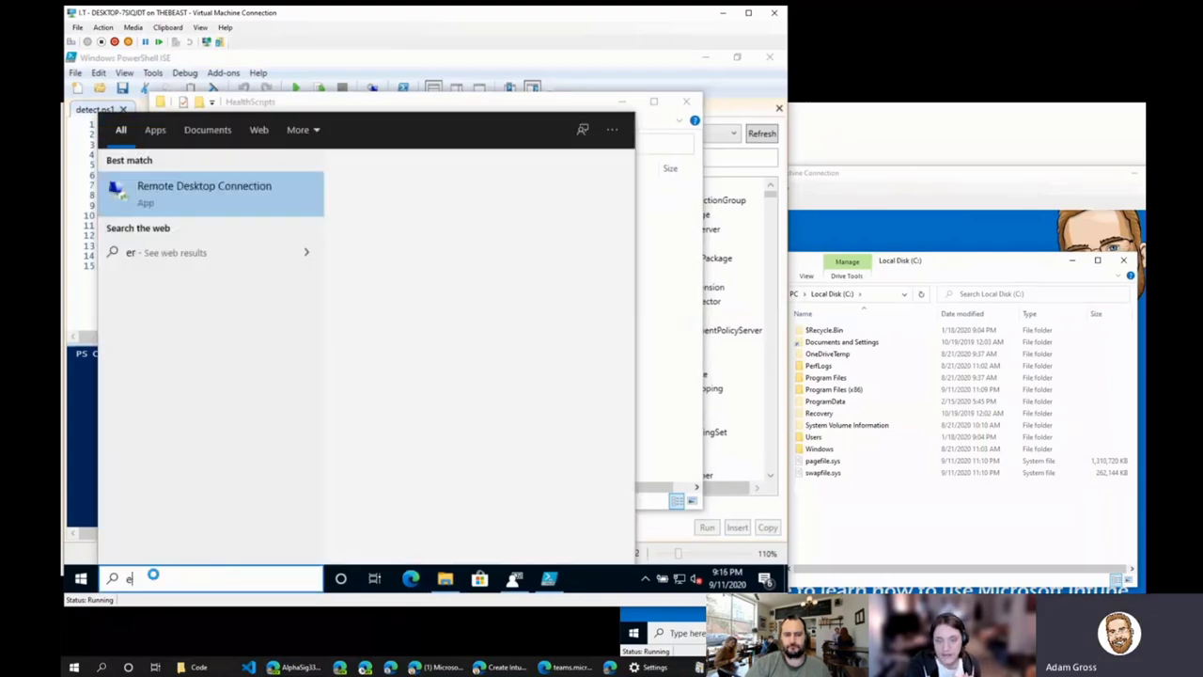
{"action": "type", "text": "gedit"}
{"action": "key", "text": "Return"}
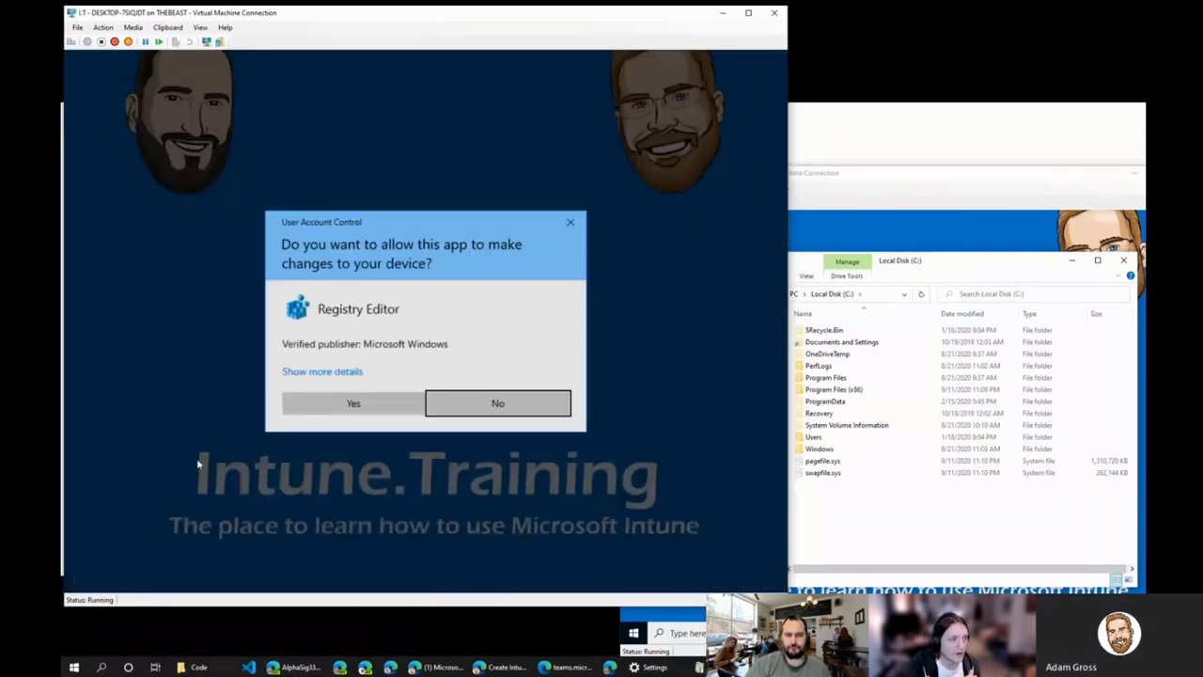
{"action": "left_click", "coordinate": [386, 396]}
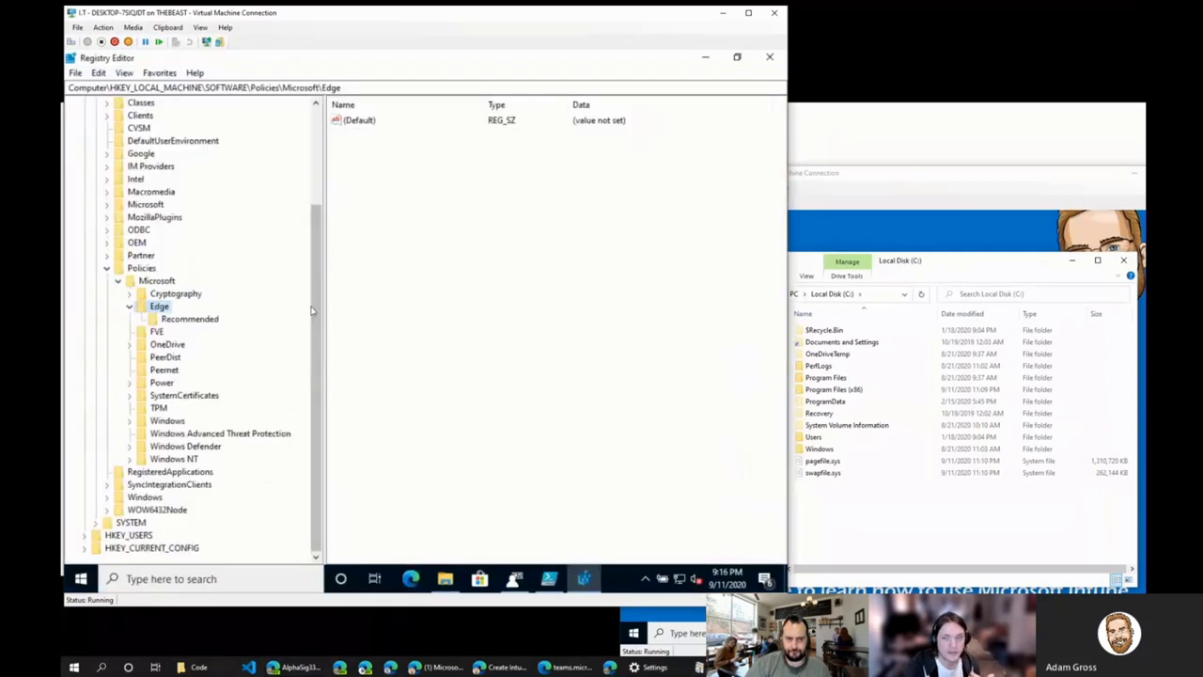
{"action": "left_click_drag", "start_coordinate": [317, 303], "coordinate": [313, 186]}
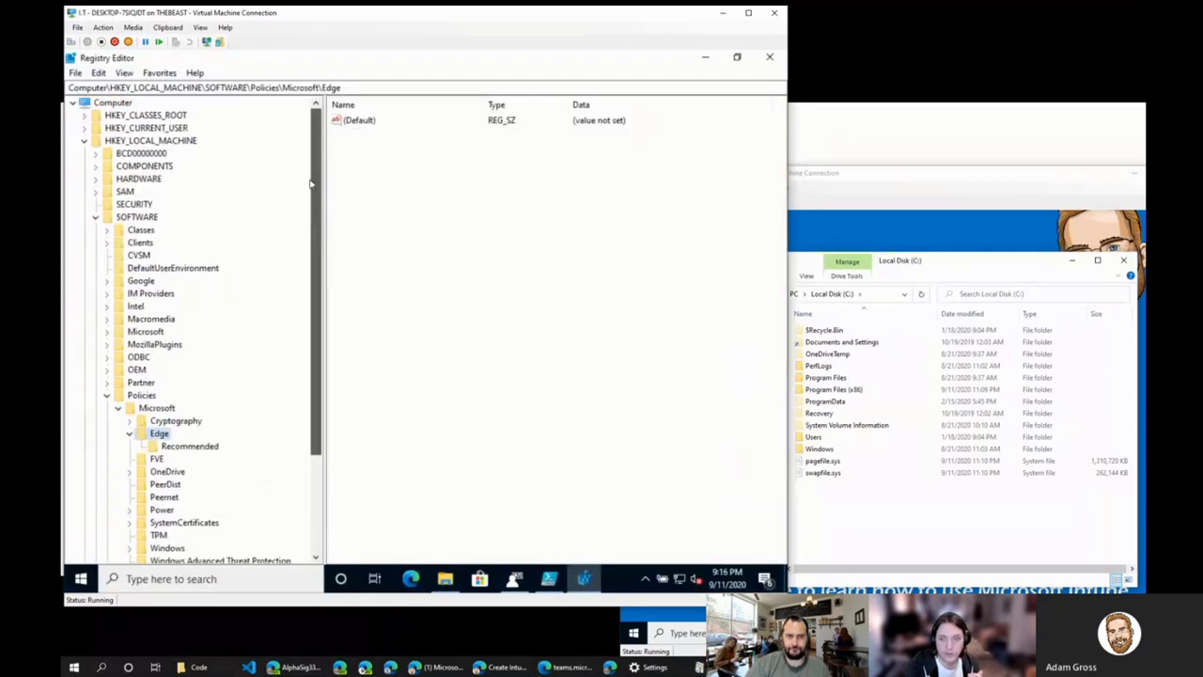
{"action": "left_click", "coordinate": [136, 217]}
{"action": "left_click", "coordinate": [146, 141]}
{"action": "key", "text": "ctrl+f"}
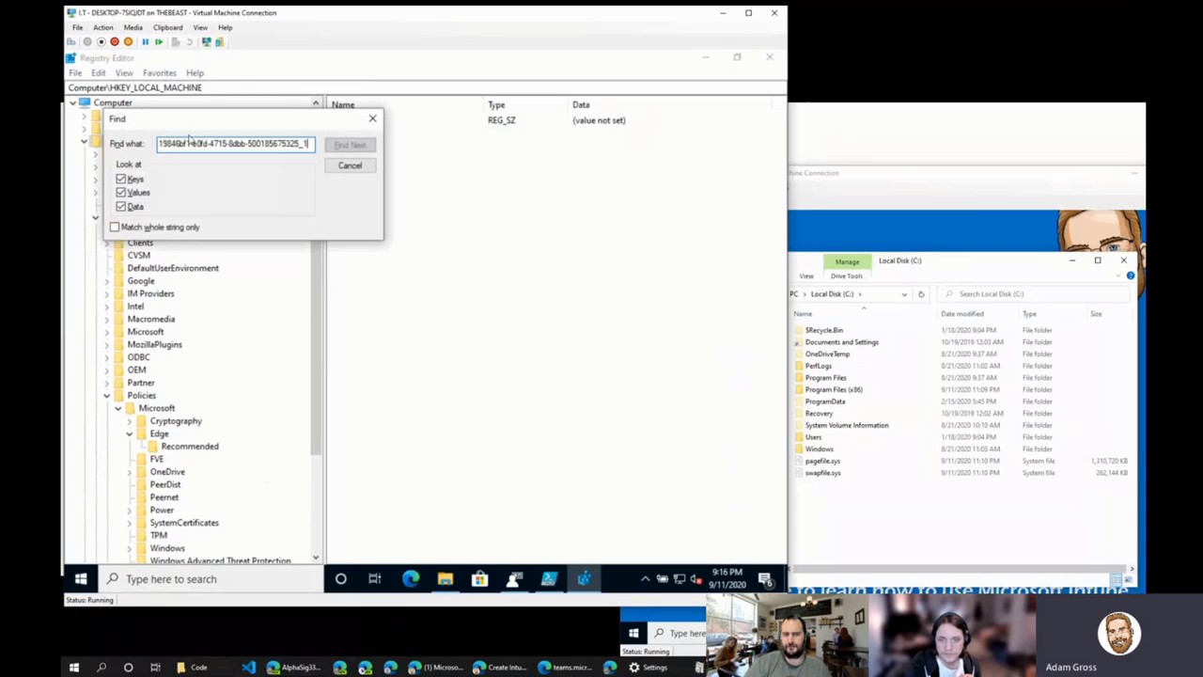
{"action": "left_click", "coordinate": [362, 150]}
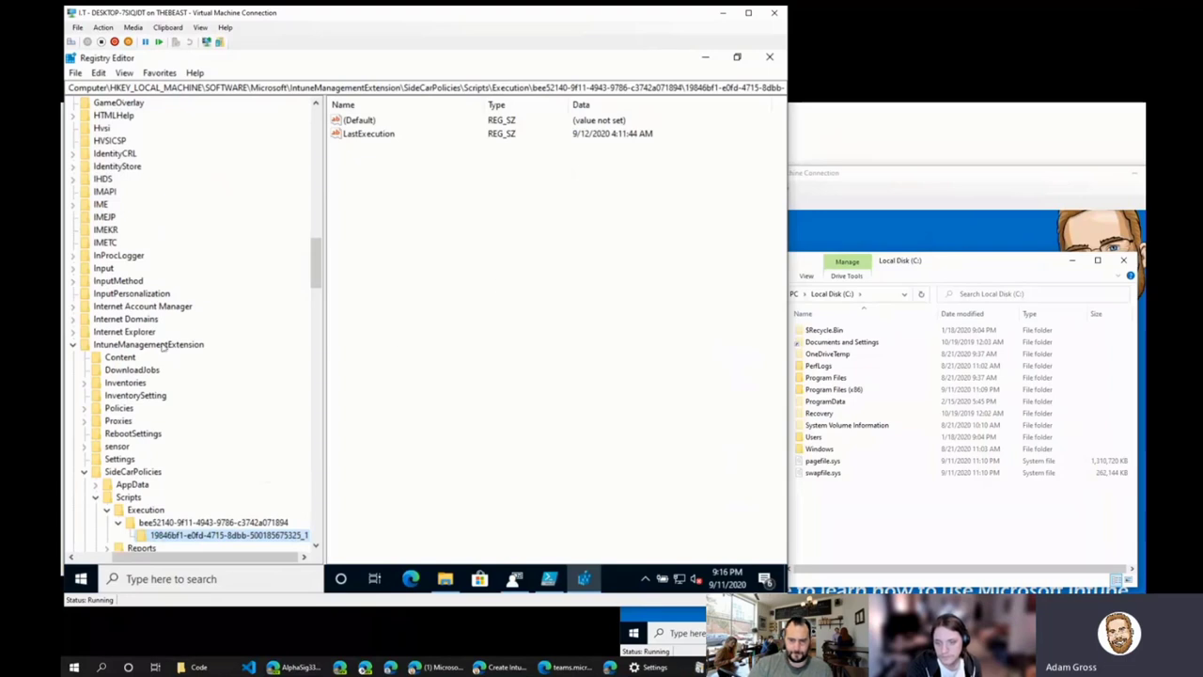
- Widen the key tree and inspect the LastExecution value of the package's Execution key without editing it
{"action": "scroll", "coordinate": [269, 369], "scroll_direction": "down", "scroll_amount": 6}
{"action": "left_click_drag", "start_coordinate": [325, 361], "coordinate": [339, 362]}
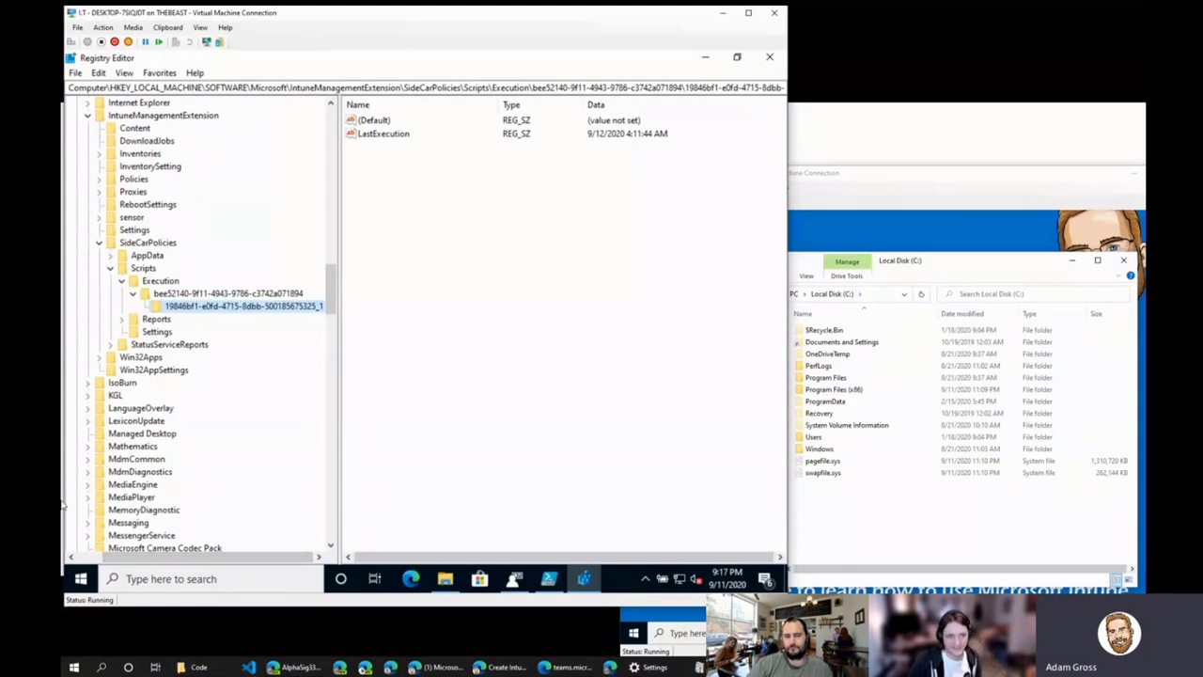
{"action": "left_click_drag", "start_coordinate": [340, 357], "coordinate": [381, 357]}
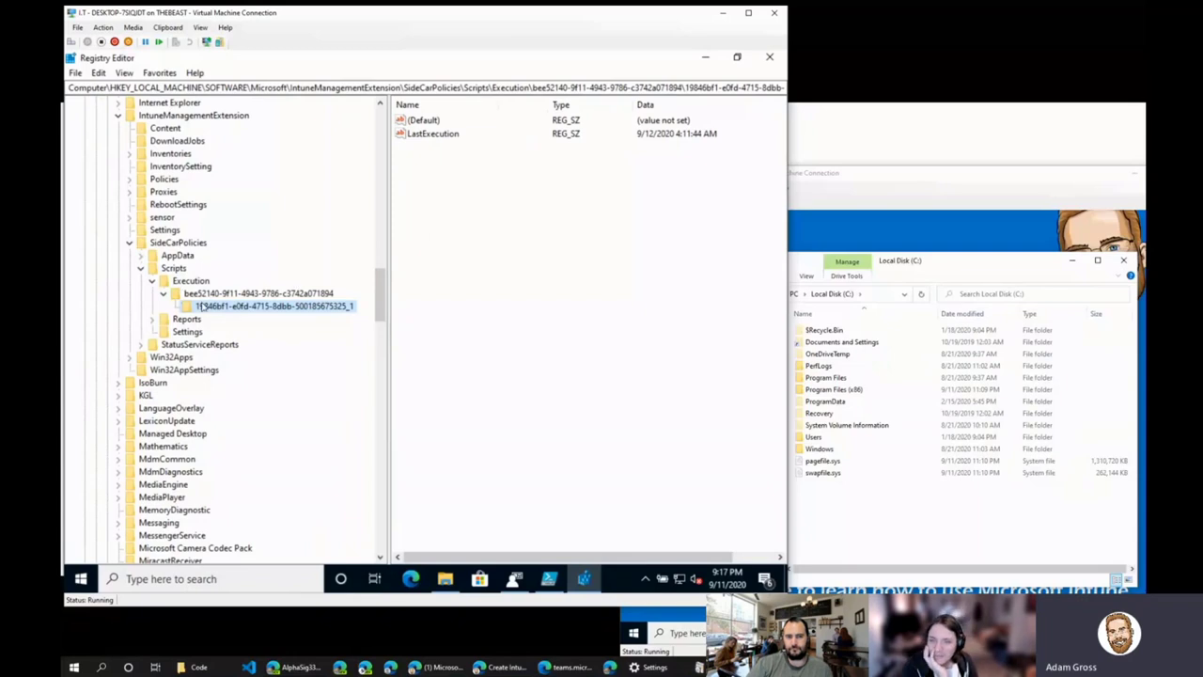
{"action": "left_click", "coordinate": [448, 580]}
{"action": "left_click", "coordinate": [447, 580]}
{"action": "left_click", "coordinate": [433, 134]}
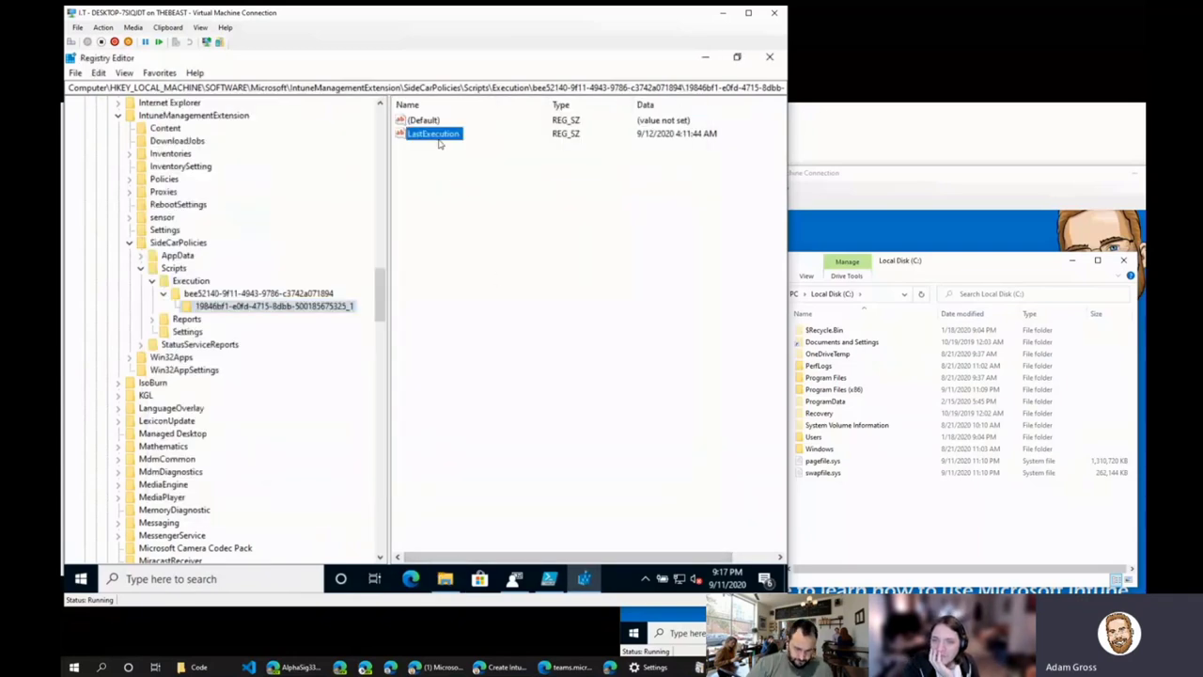
{"action": "left_click_drag", "start_coordinate": [544, 104], "coordinate": [486, 104]}
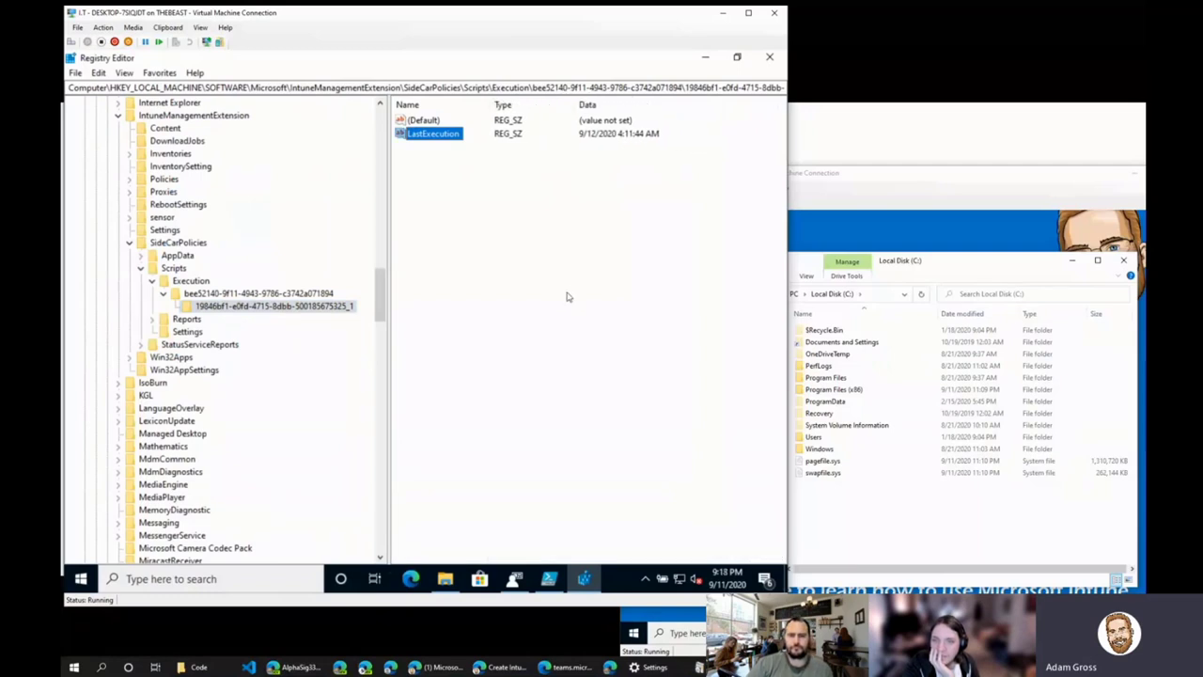
{"action": "double_click", "coordinate": [414, 136]}
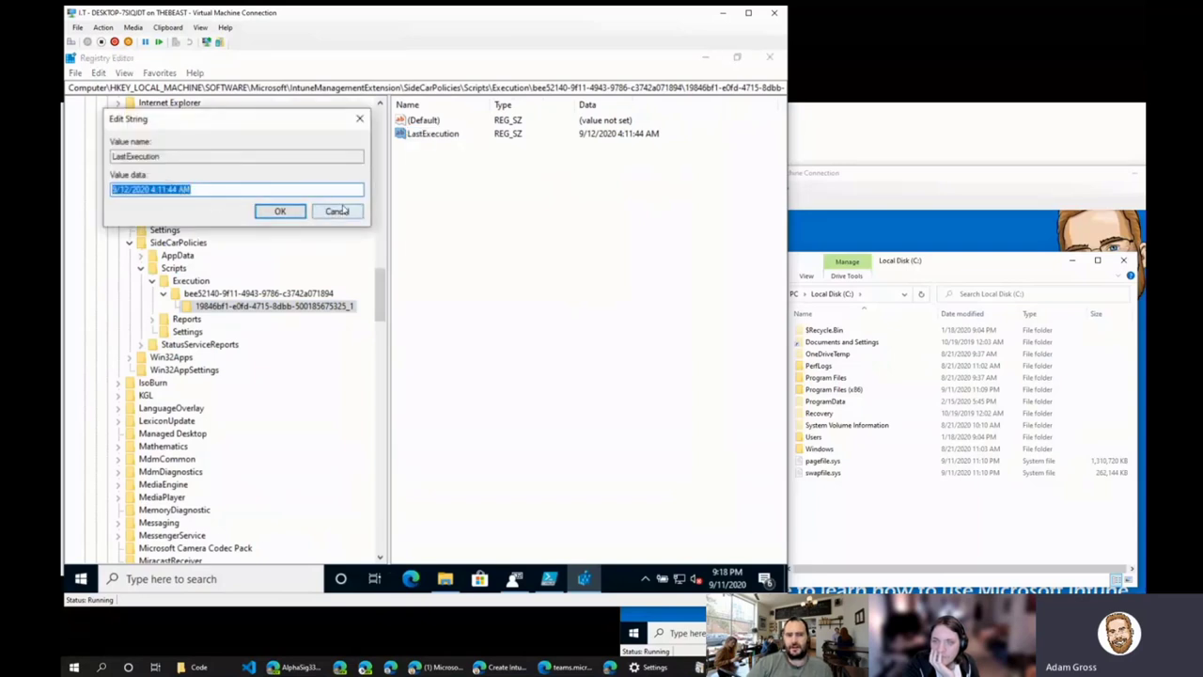
{"action": "left_click", "coordinate": [337, 211]}
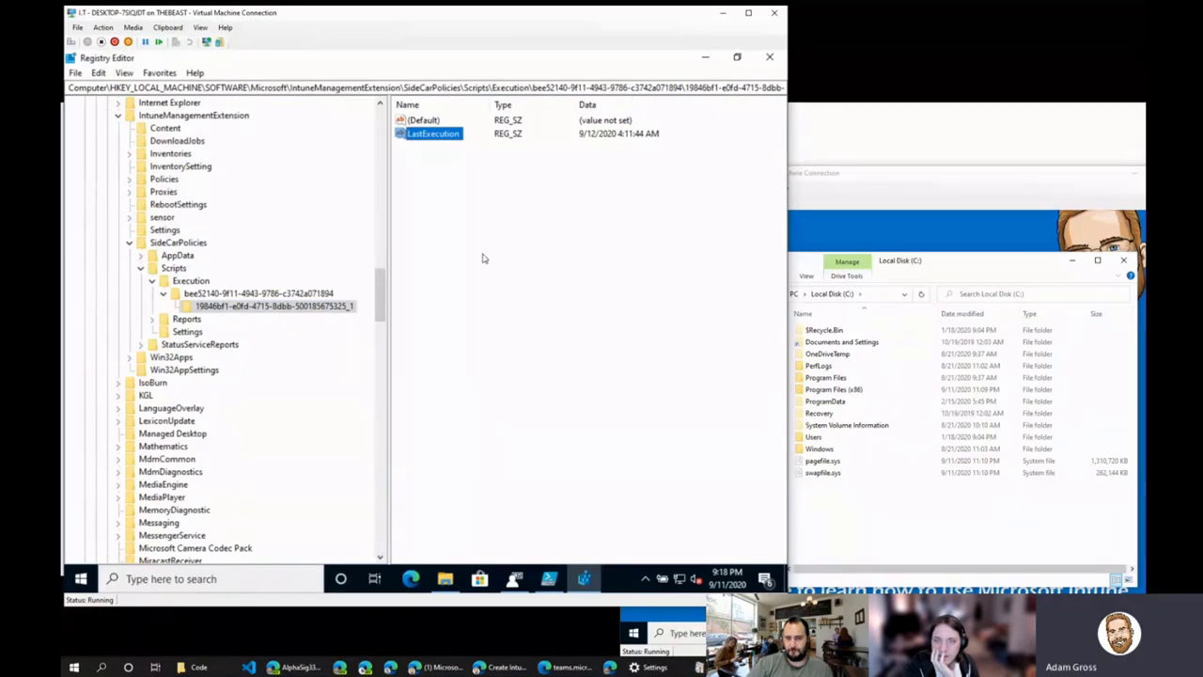
- Expand the Scripts Reports key down to the package's Result subkey and copy the Result value's data
{"action": "double_click", "coordinate": [186, 319]}
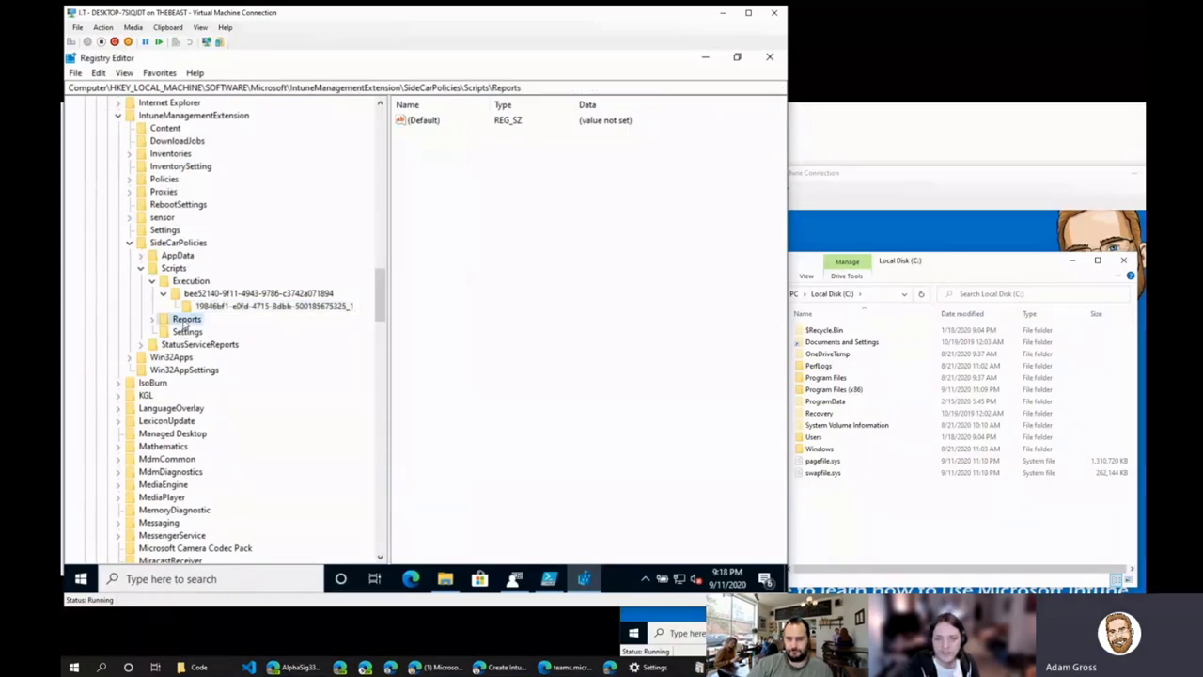
{"action": "double_click", "coordinate": [237, 332]}
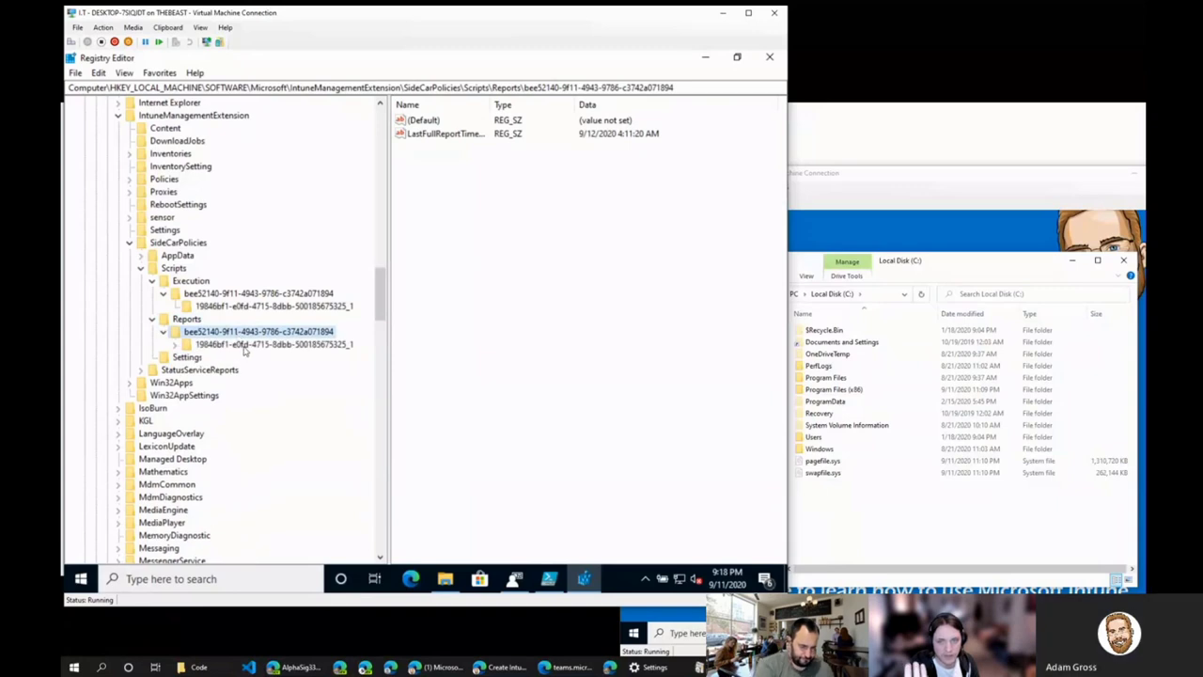
{"action": "double_click", "coordinate": [230, 344]}
{"action": "left_click", "coordinate": [224, 359]}
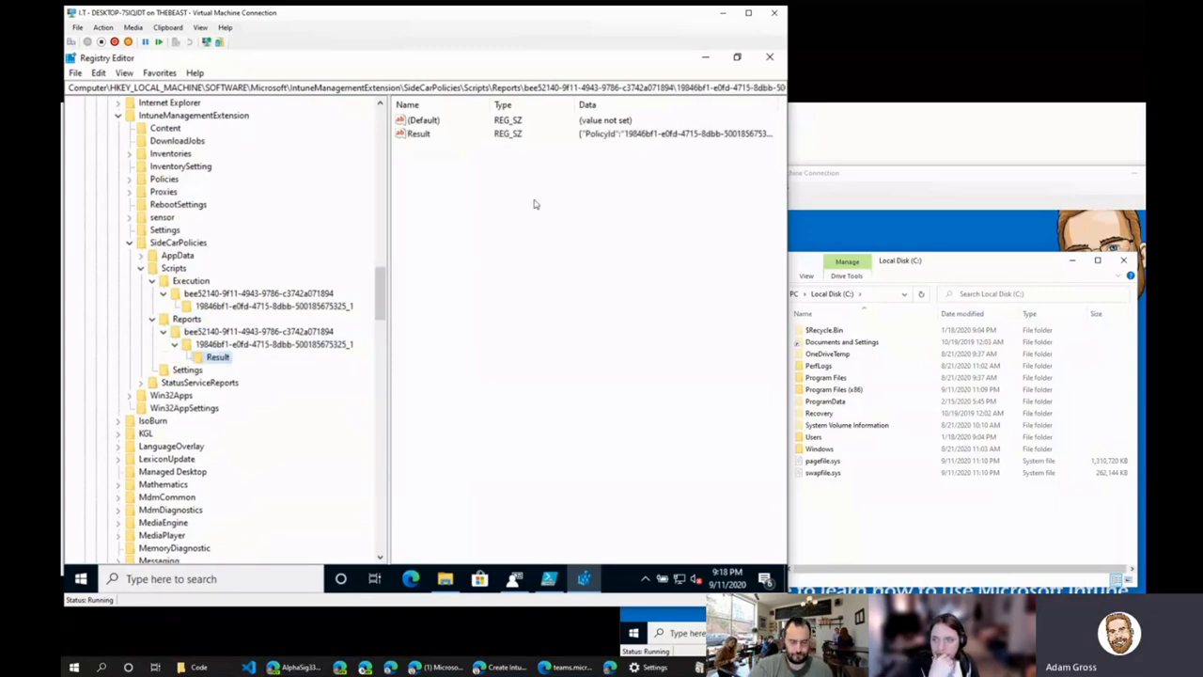
{"action": "left_click", "coordinate": [418, 134]}
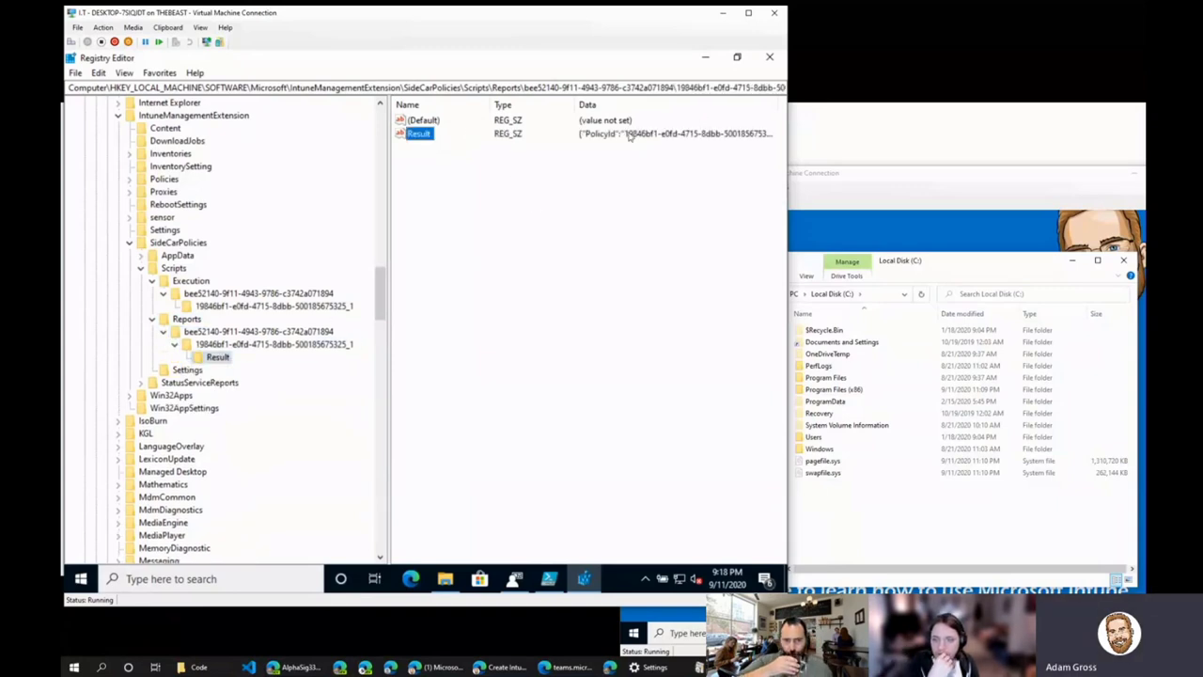
{"action": "double_click", "coordinate": [418, 134]}
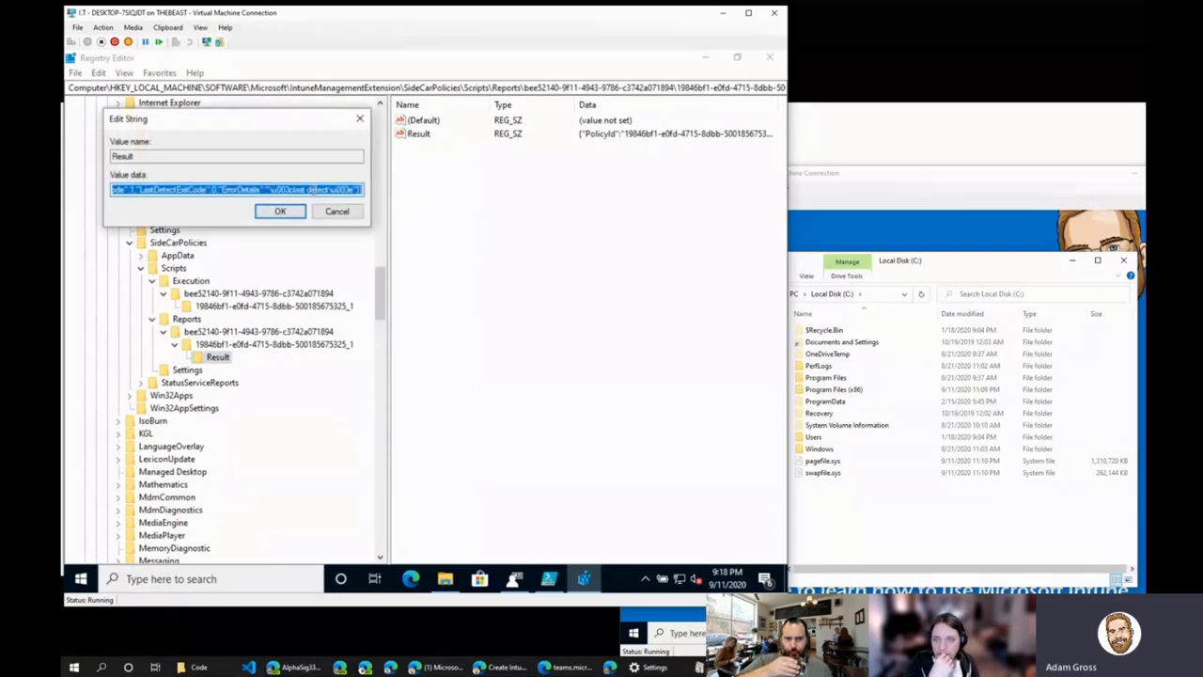
{"action": "left_click", "coordinate": [336, 212]}
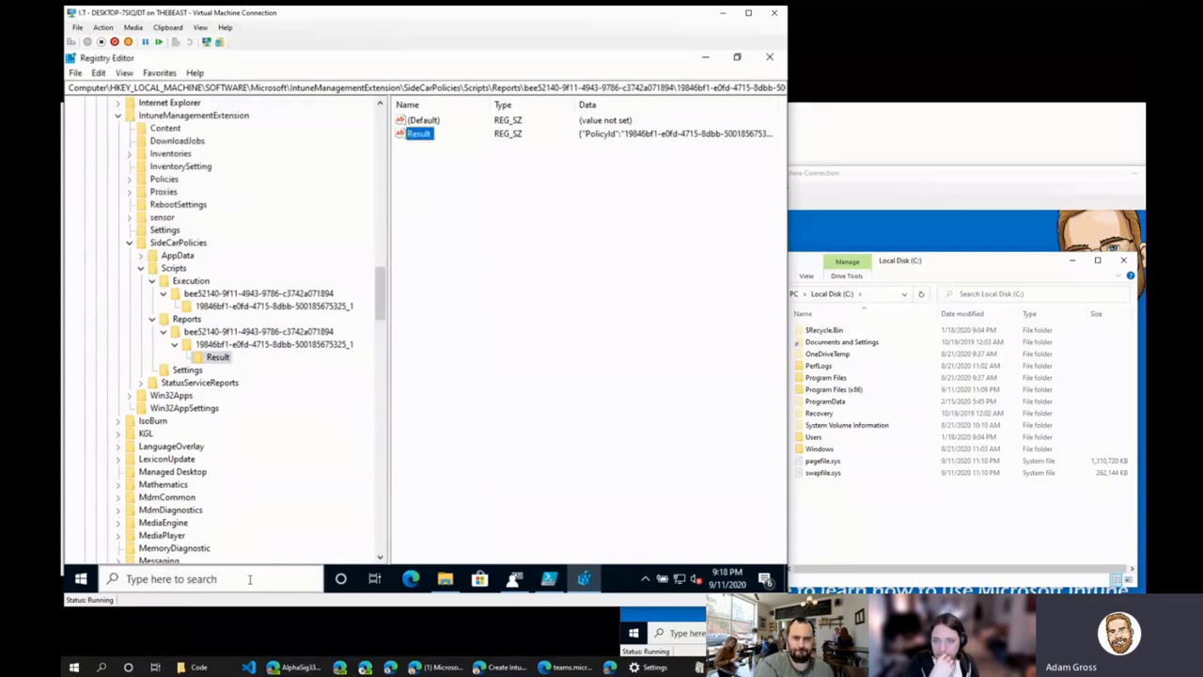
- Paste the copied Result data into a new Notepad document and select the whole line
{"action": "left_click", "coordinate": [188, 578]}
{"action": "type", "text": "notepad"}
{"action": "key", "text": "Return"}
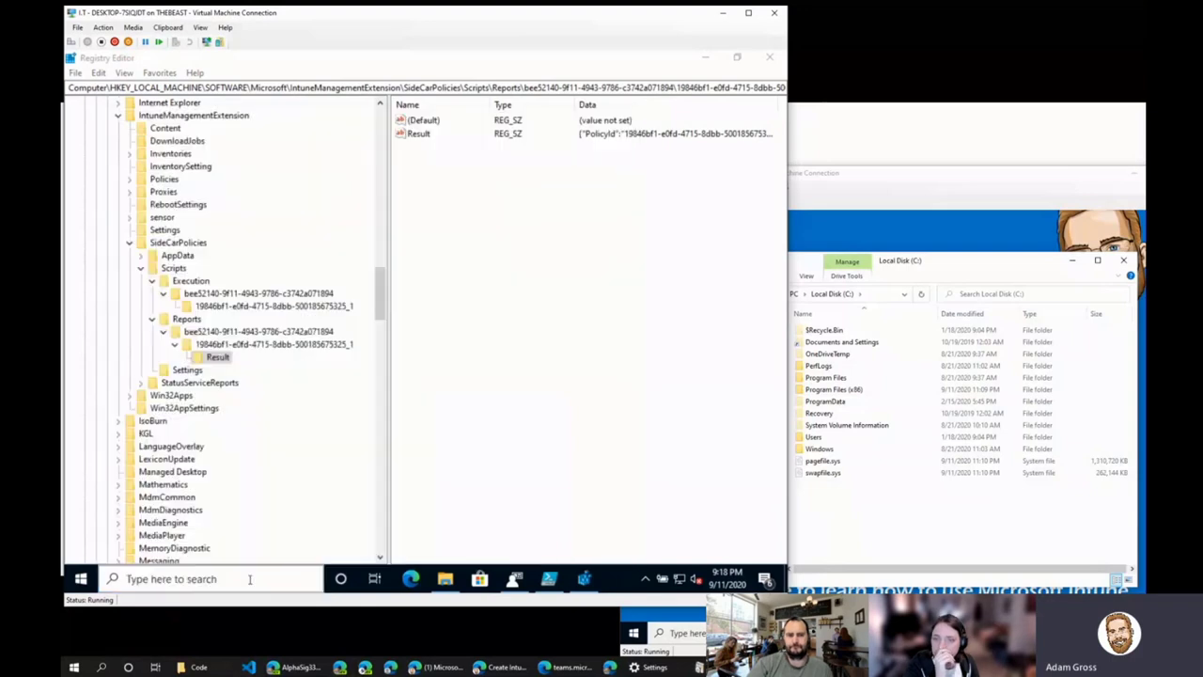
{"action": "key", "text": "ctrl+v"}
{"action": "key", "text": "Home"}
{"action": "key", "text": "ctrl+Right"}
{"action": "key", "text": "ctrl+Right"}
{"action": "key", "text": "ctrl+Right"}
{"action": "key", "text": "ctrl+Right"}
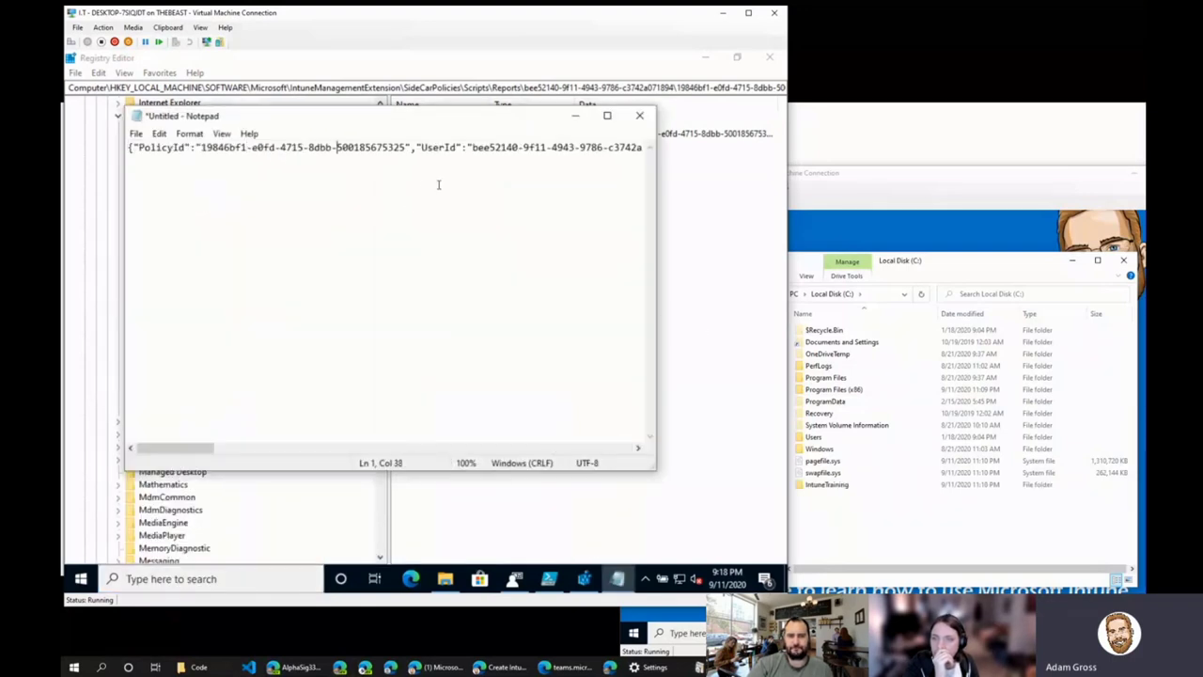
{"action": "key", "text": "Home"}
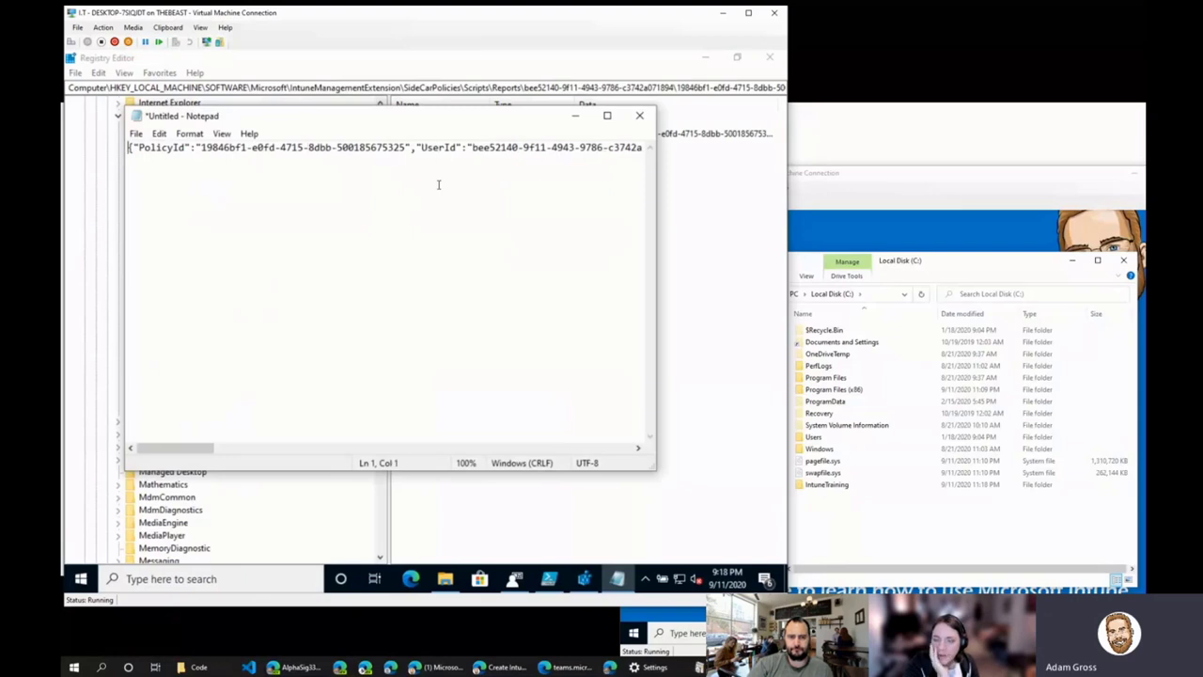
{"action": "key", "text": "shift+End"}
{"action": "mouse_move", "coordinate": [585, 580]}
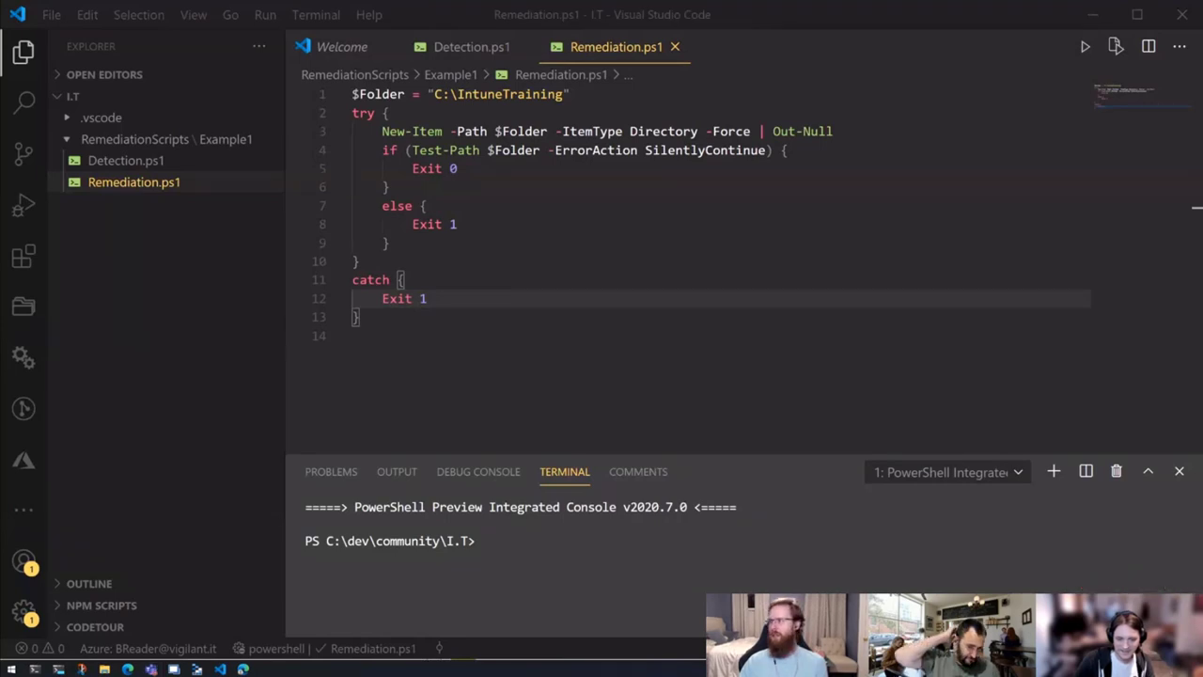
- In Visual Studio Code, create a new untitled file and set its language mode to JSON
{"action": "key", "text": "super+d"}
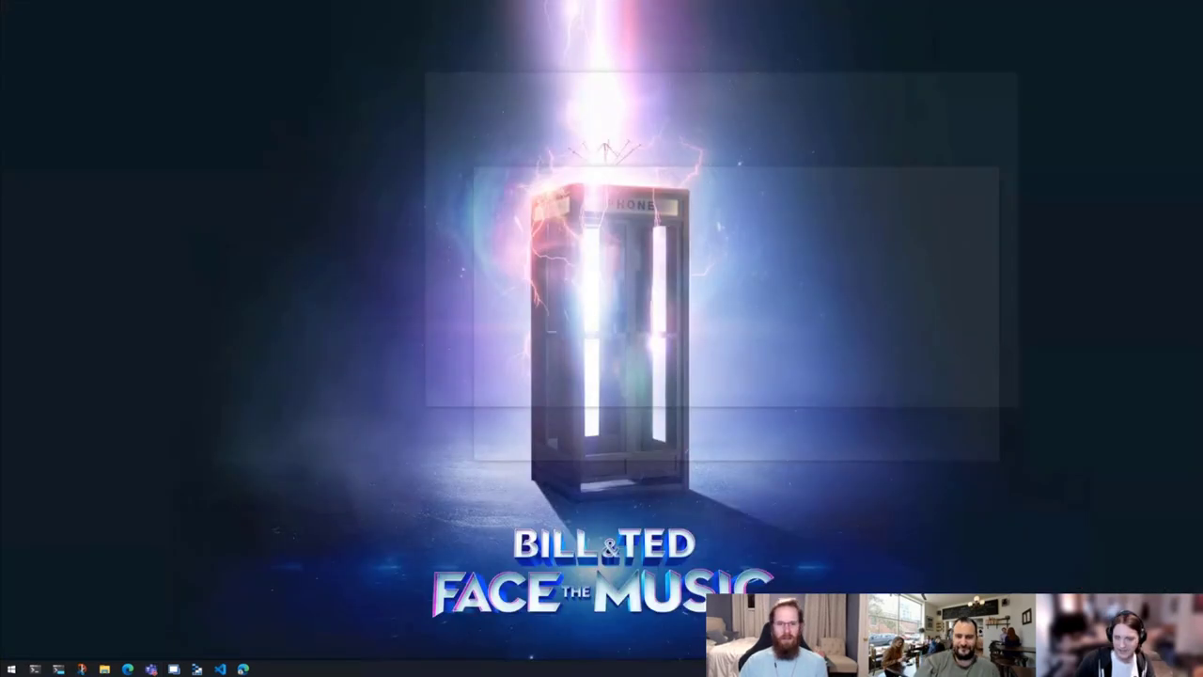
{"action": "key", "text": "super+d"}
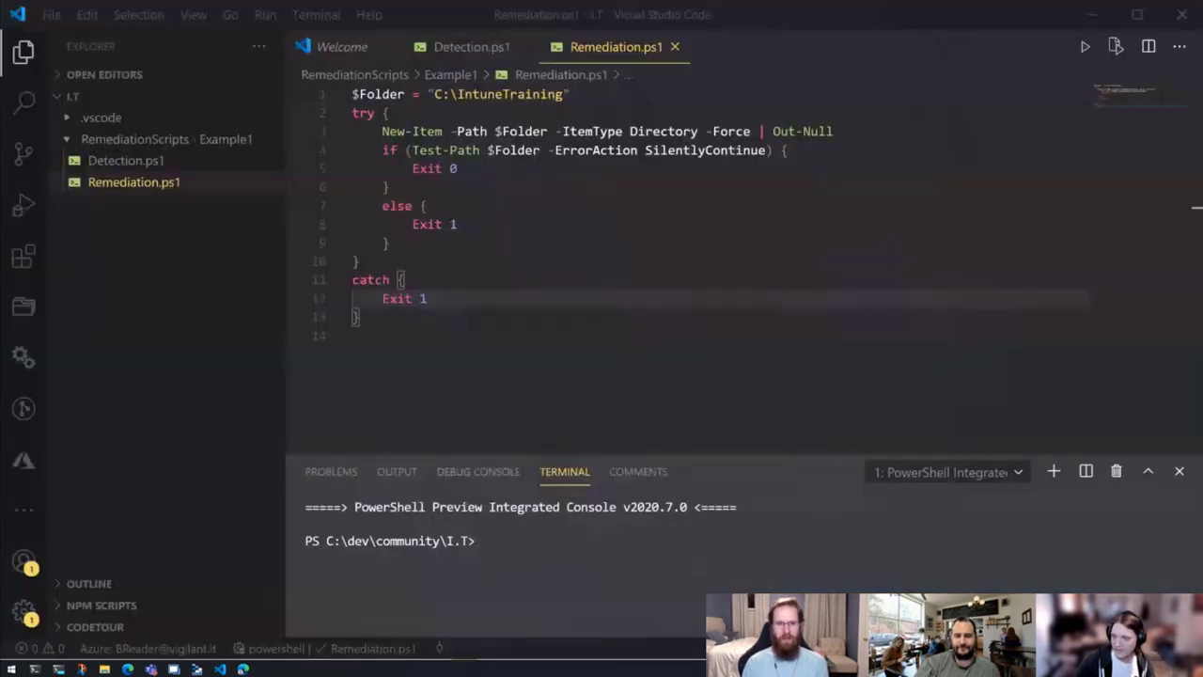
{"action": "left_click", "coordinate": [614, 299]}
{"action": "key", "text": "ctrl+n"}
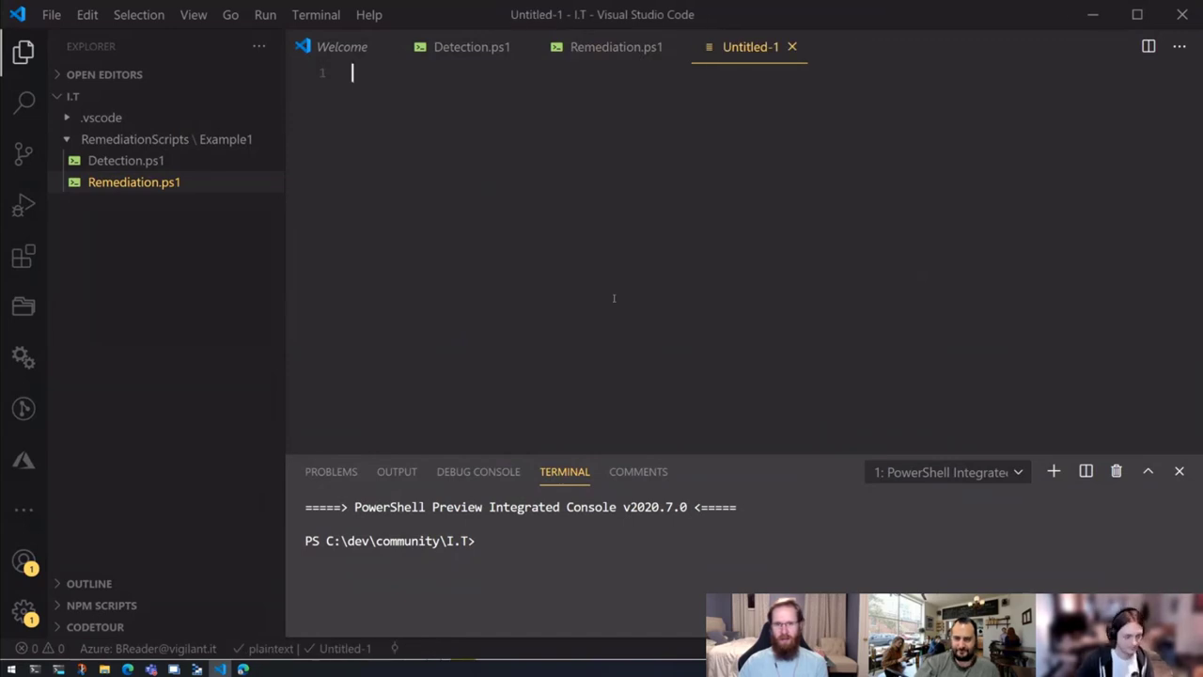
{"action": "key", "text": "ctrl+shift+p"}
{"action": "type", "text": "lang"}
{"action": "key", "text": "Return"}
{"action": "type", "text": "jso"}
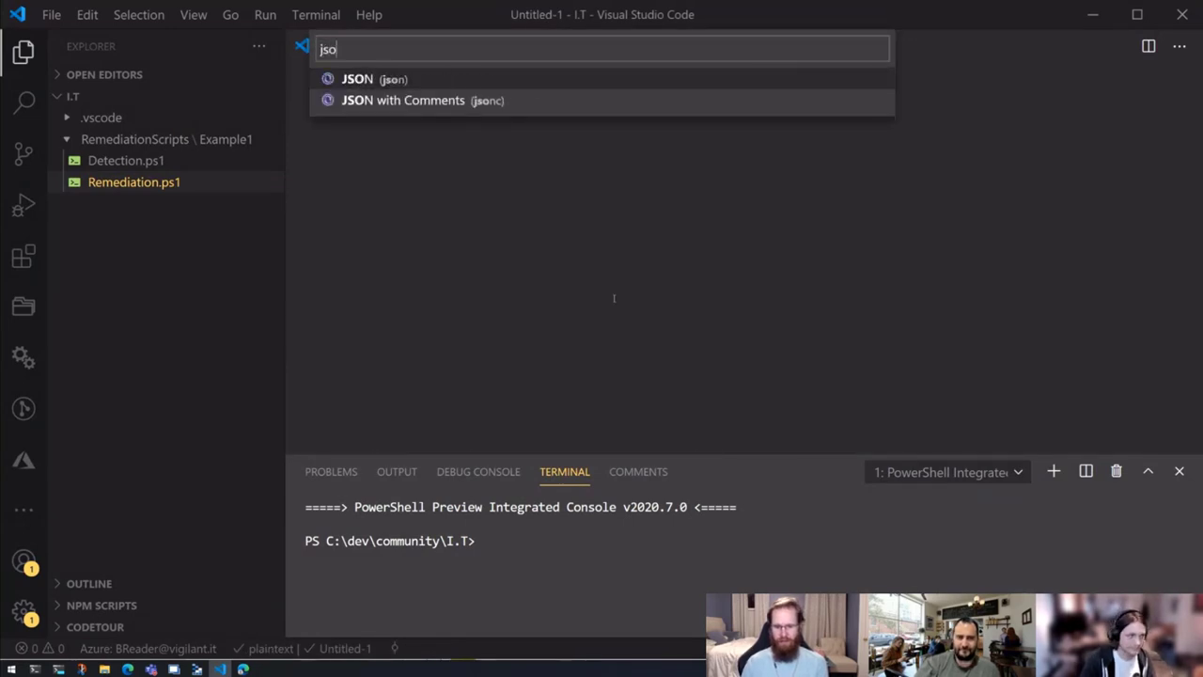
{"action": "key", "text": "Return"}
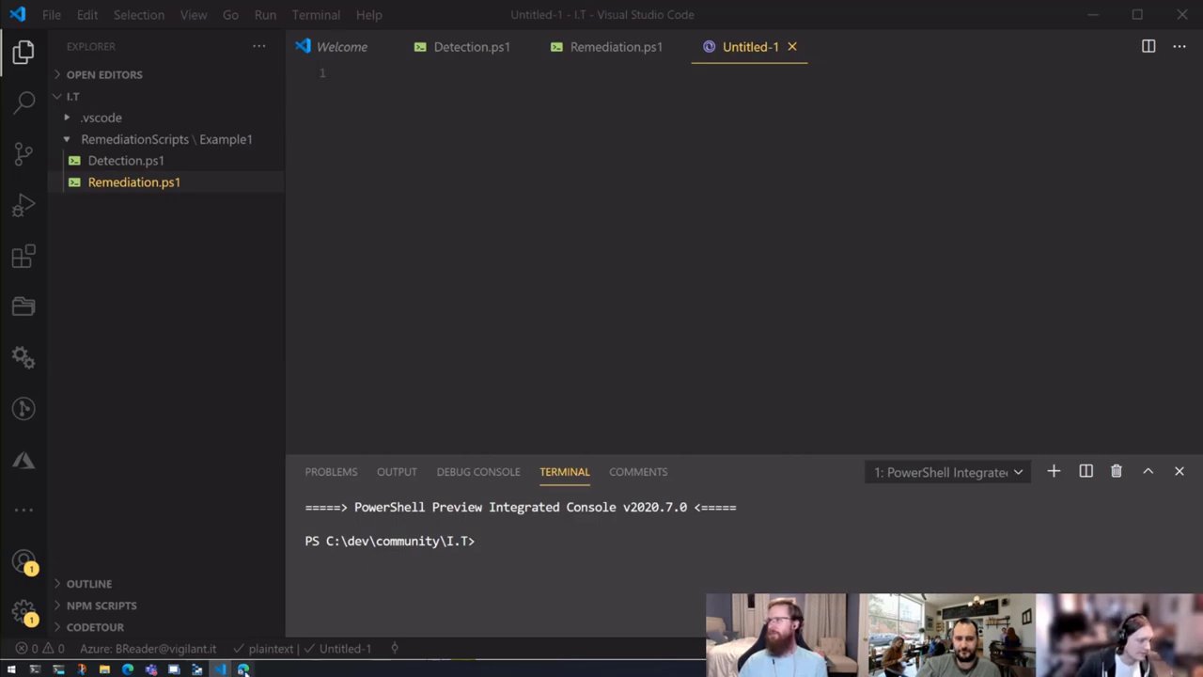
- Switch to the Endpoint Manager browser window and view the Windows enterprise certificate page among the tenant's connectors and tokens
{"action": "left_click", "coordinate": [242, 669]}
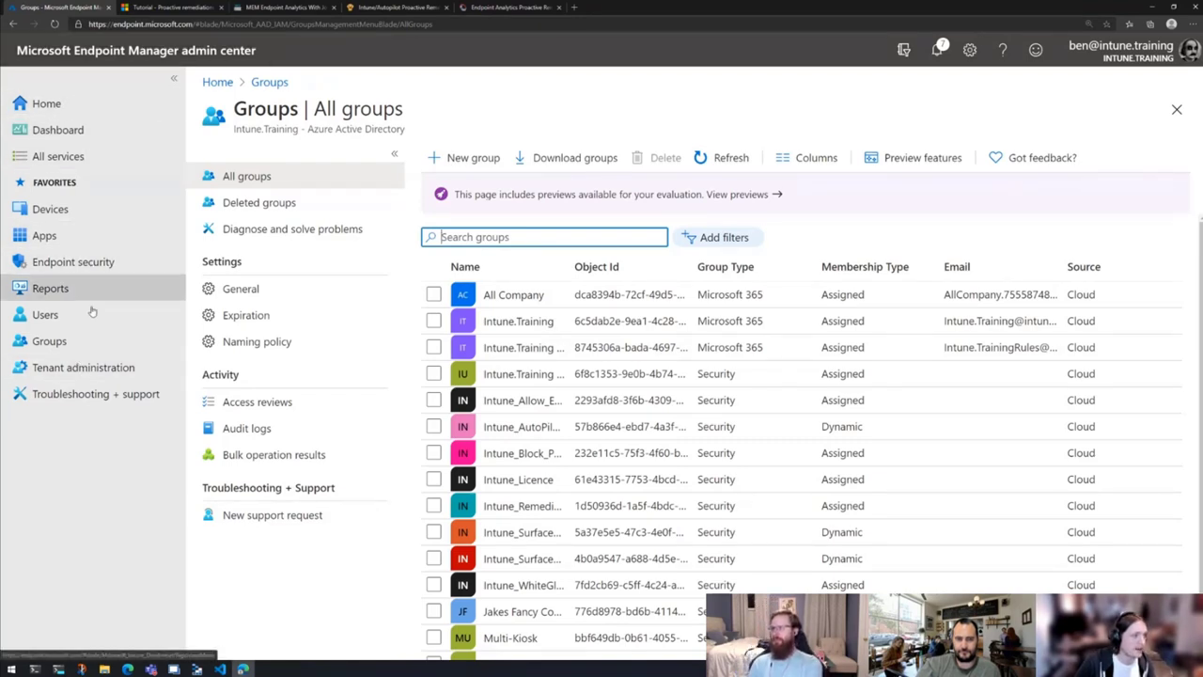
{"action": "left_click", "coordinate": [78, 369]}
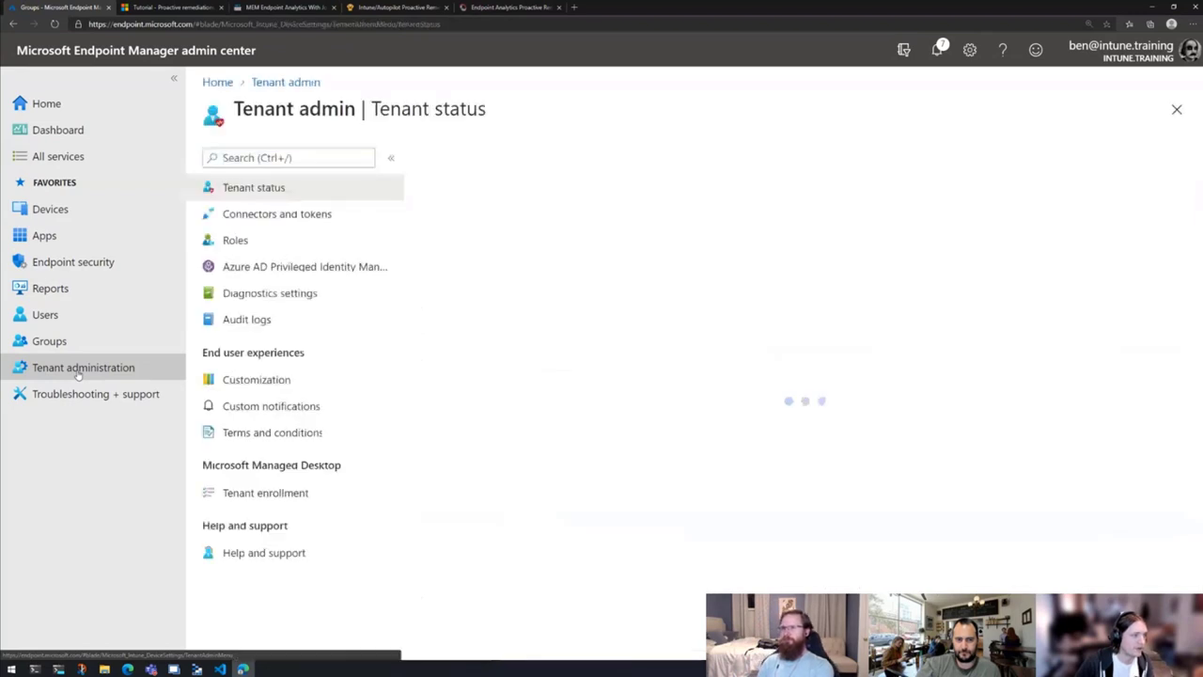
{"action": "left_click", "coordinate": [294, 216]}
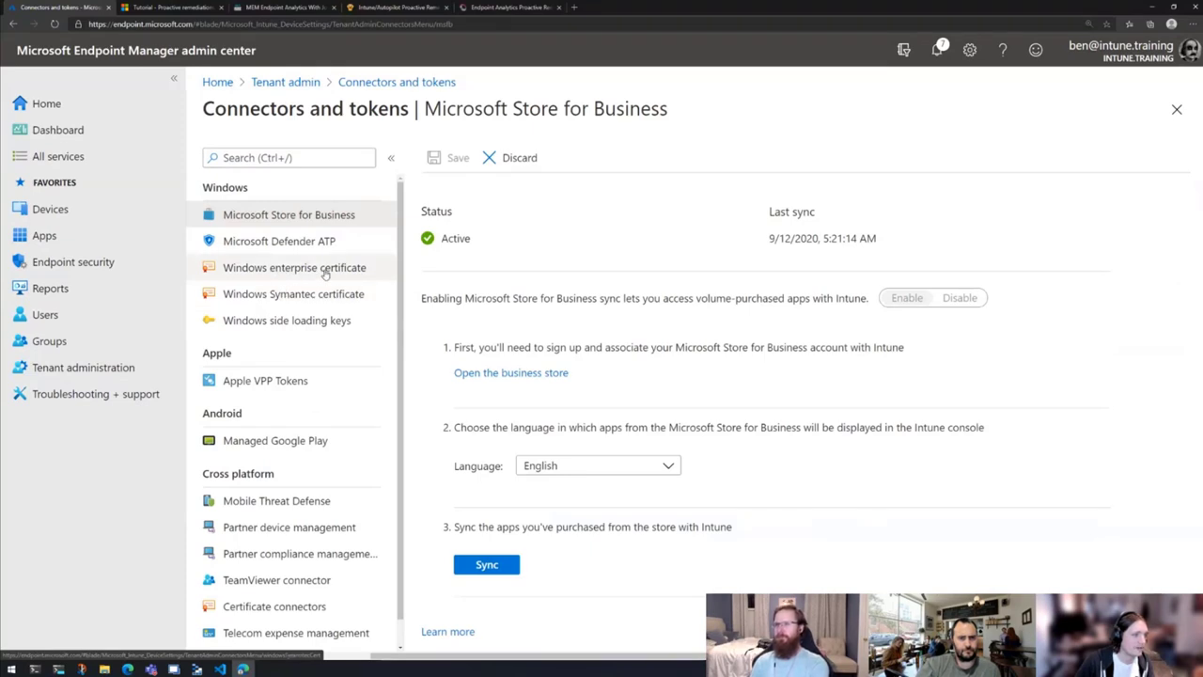
{"action": "left_click", "coordinate": [329, 275]}
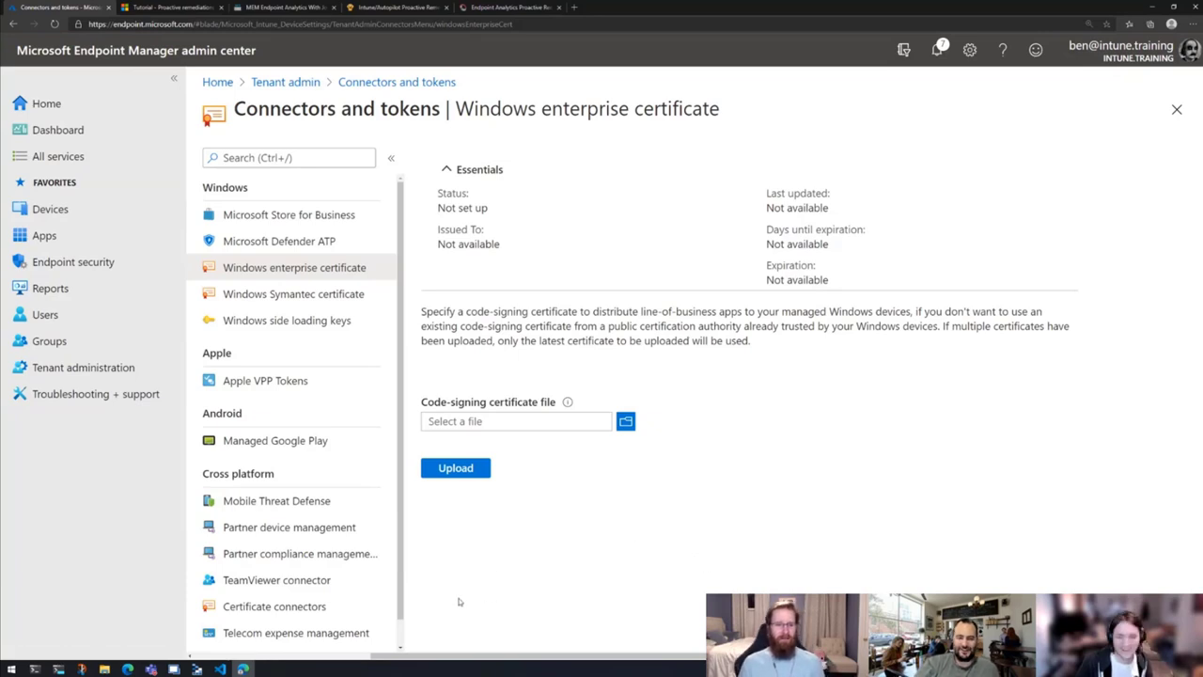
- Return to Visual Studio Code, paste the copied Result data into the untitled JSON file and format the document
{"action": "left_click", "coordinate": [219, 668]}
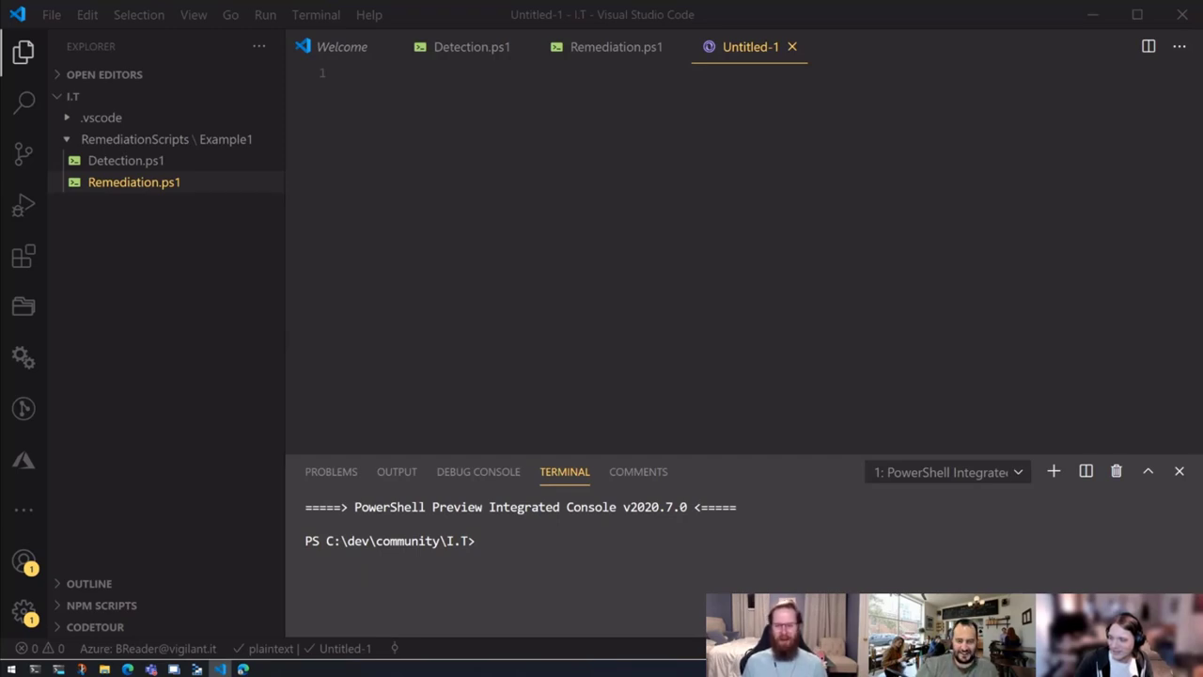
{"action": "left_click", "coordinate": [564, 247]}
{"action": "key", "text": "ctrl+v"}
{"action": "right_click", "coordinate": [568, 262]}
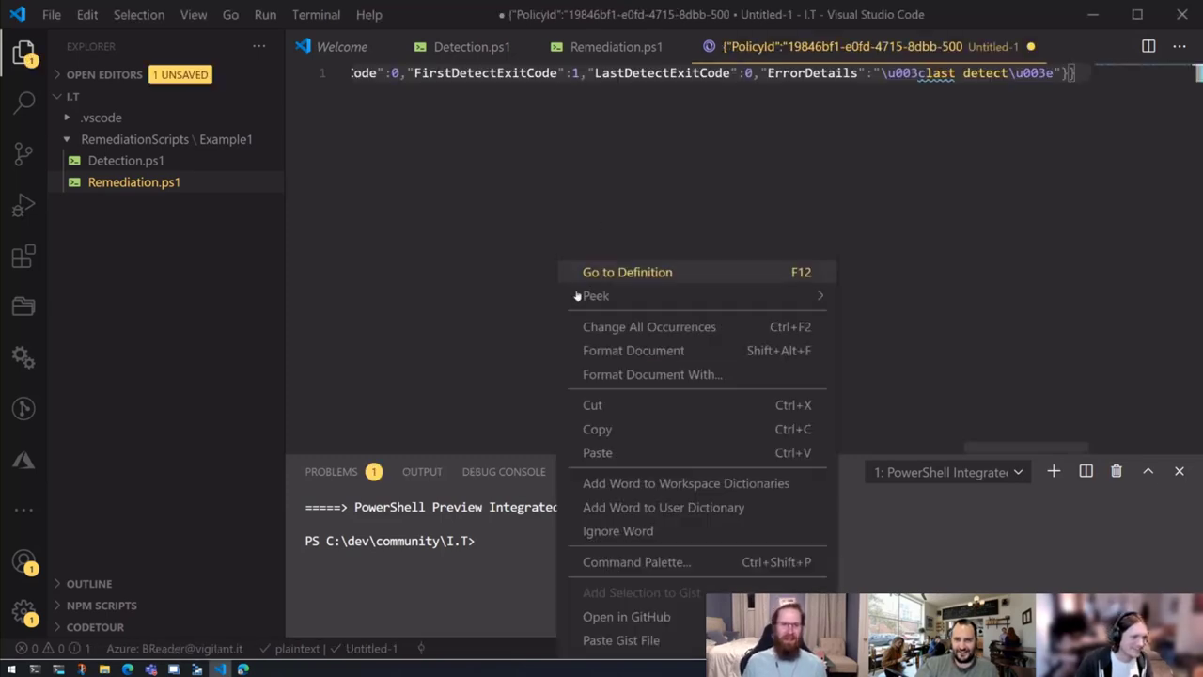
{"action": "left_click", "coordinate": [633, 349]}
- In Endpoint Manager, view the overview and device status of the IntuneTraining_Folder_Check package under Endpoint analytics proactive remediations
{"action": "left_click", "coordinate": [243, 669]}
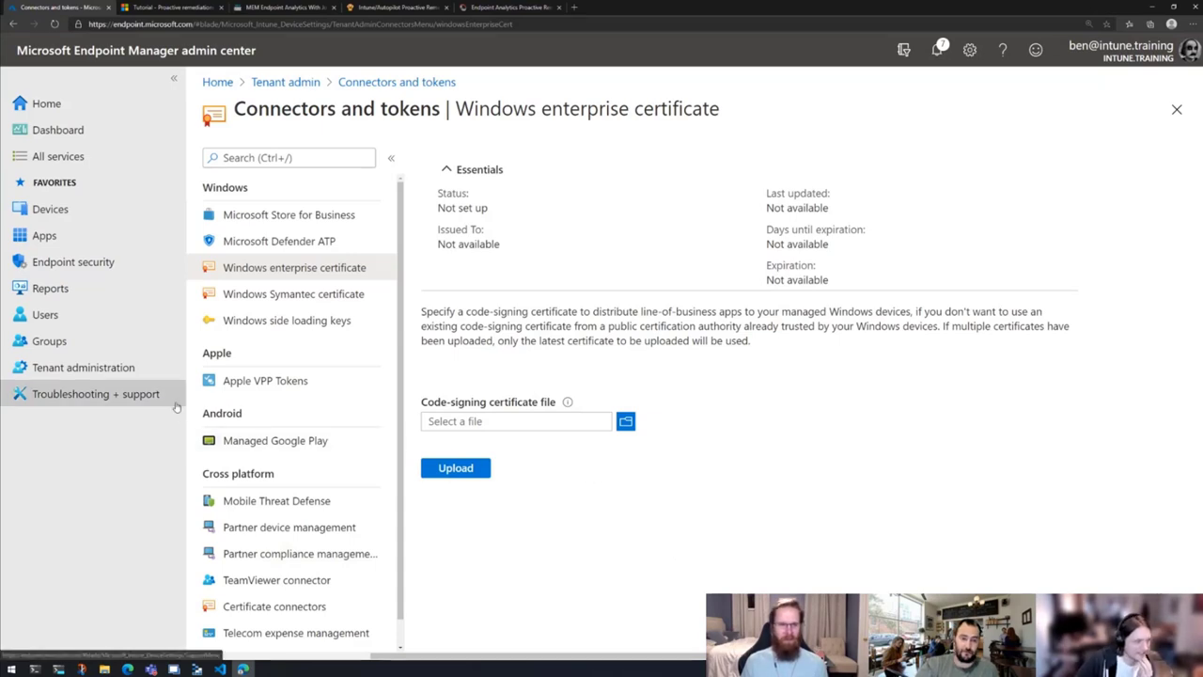
{"action": "left_click", "coordinate": [48, 296]}
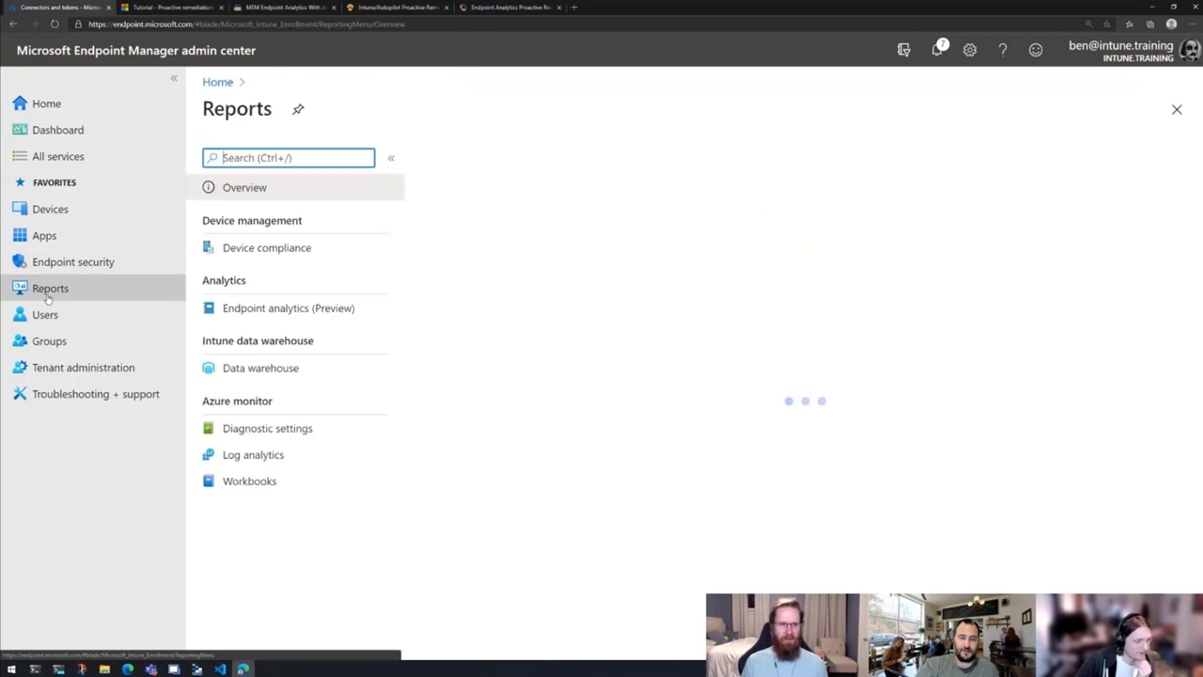
{"action": "left_click", "coordinate": [266, 309]}
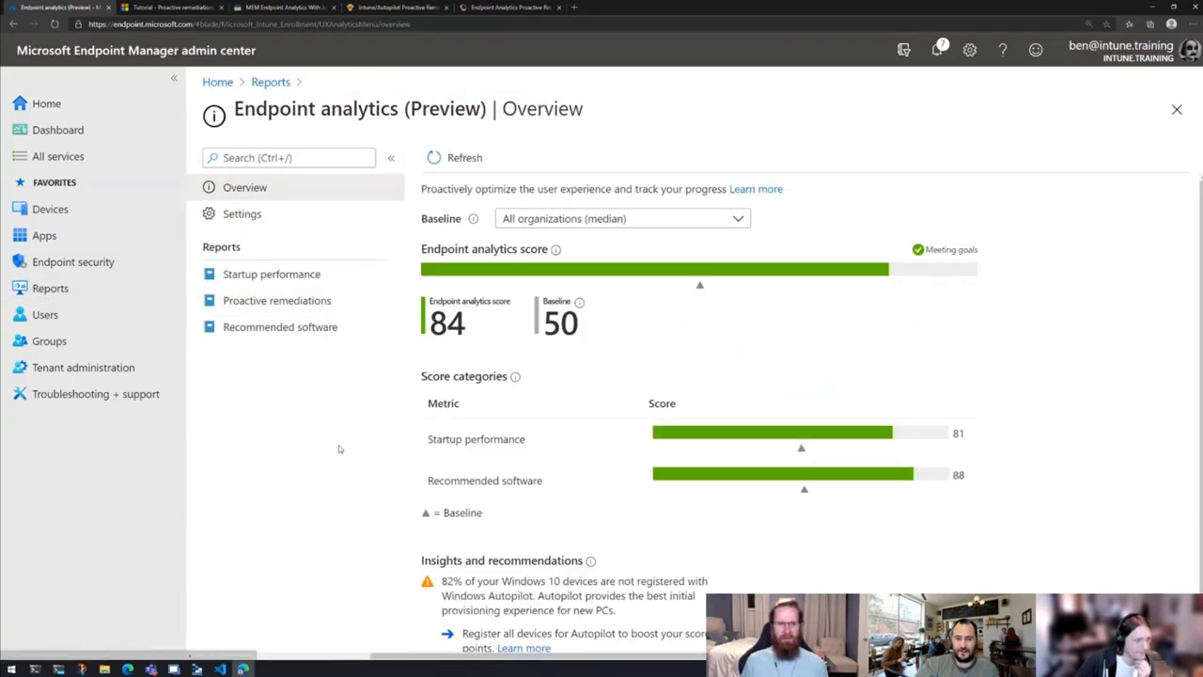
{"action": "left_click", "coordinate": [294, 302]}
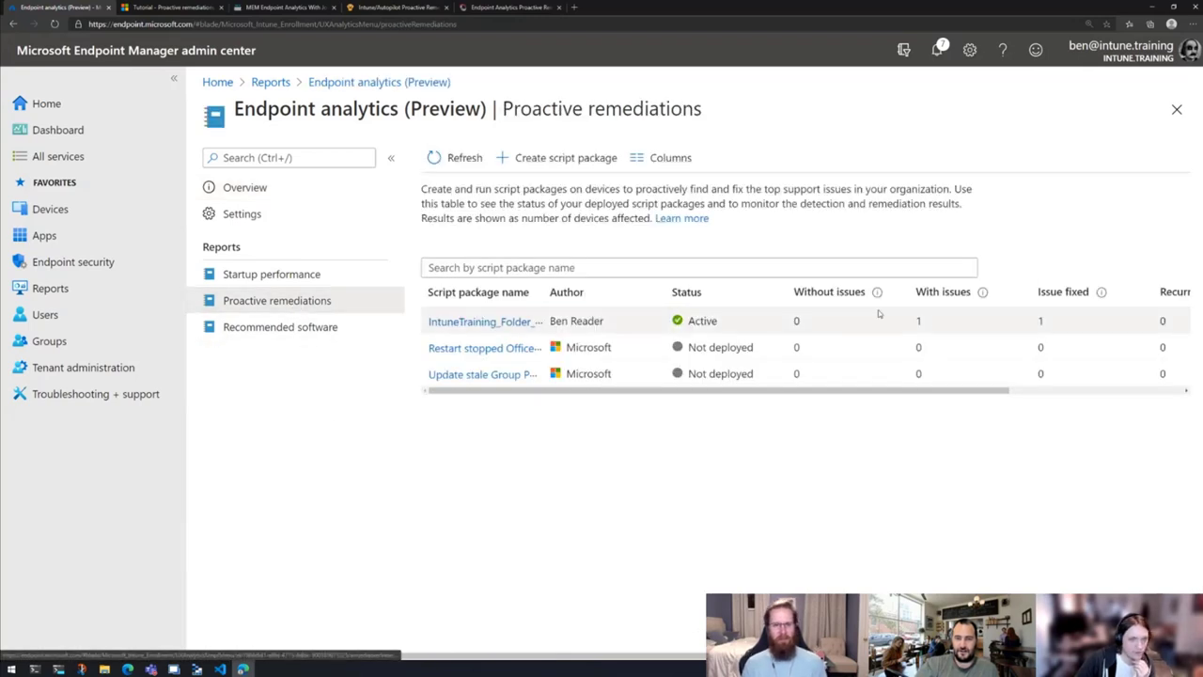
{"action": "left_click", "coordinate": [471, 323]}
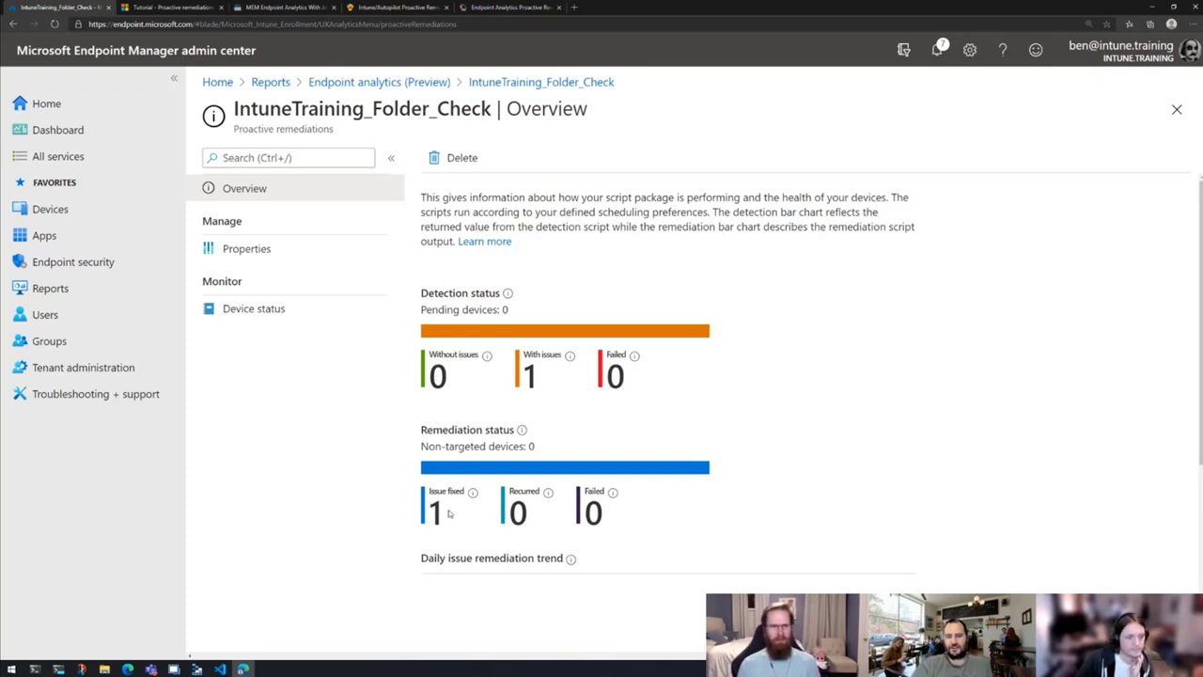
{"action": "left_click", "coordinate": [254, 310]}
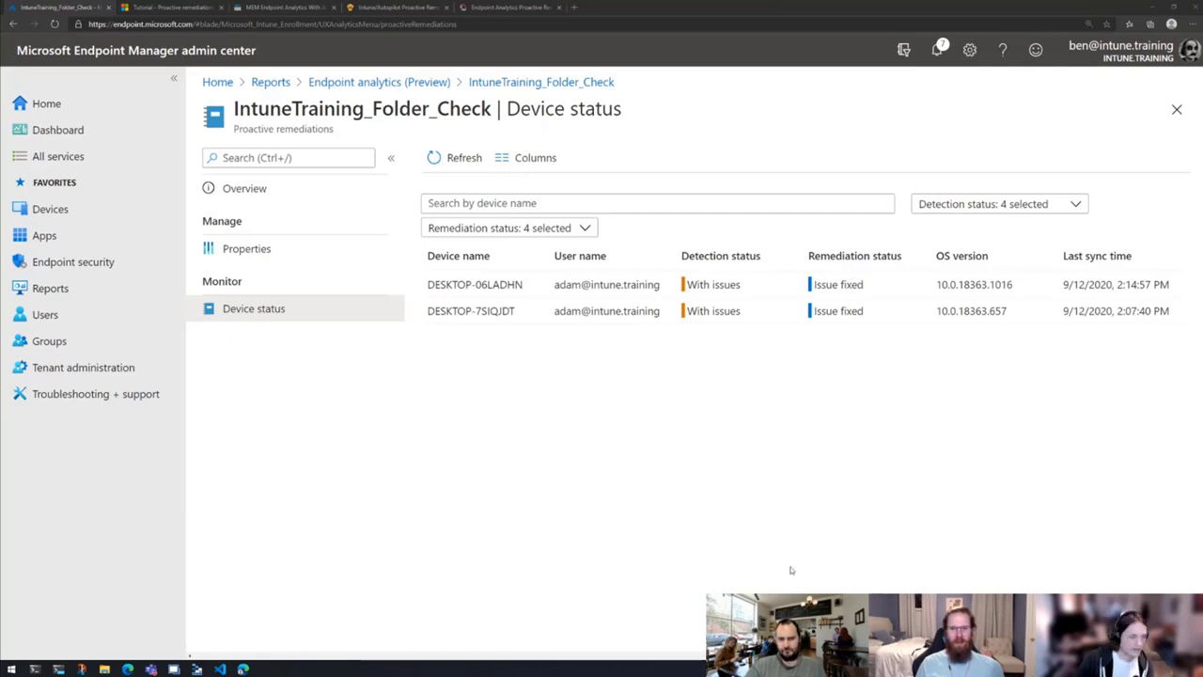
- Back in Visual Studio Code, examine the formatted JSON's PolicyId and its pre- and post-remediation detection script outputs
{"action": "left_click", "coordinate": [220, 668]}
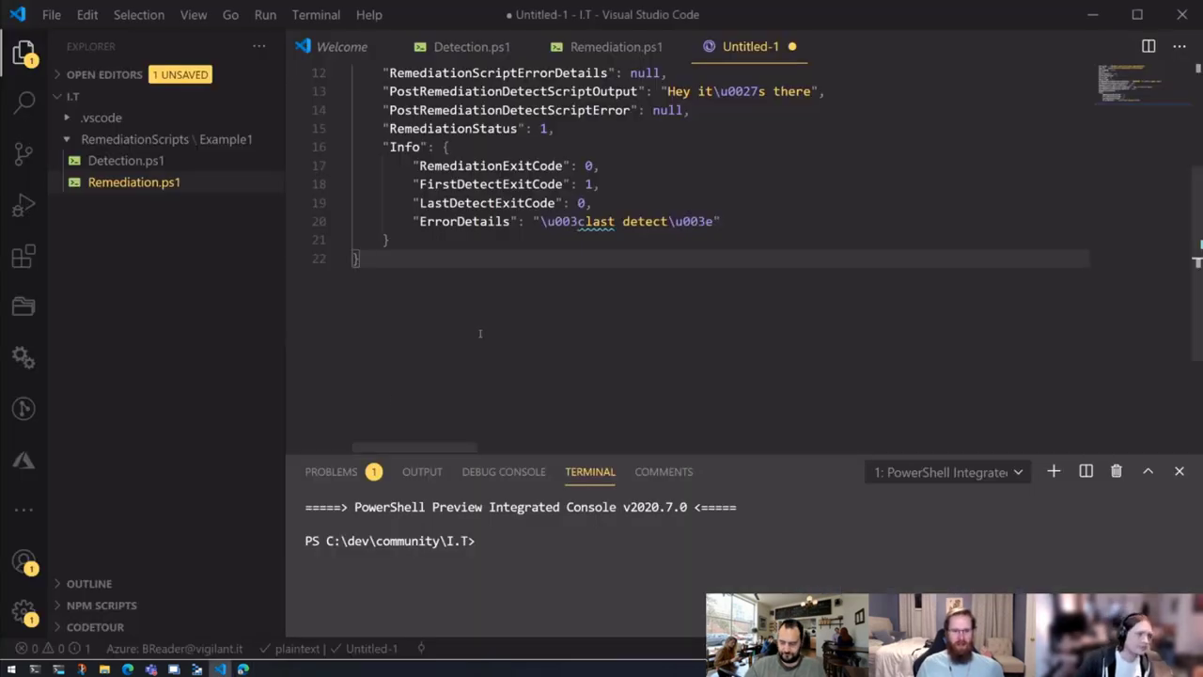
{"action": "scroll", "coordinate": [658, 254], "scroll_direction": "up", "scroll_amount": 3}
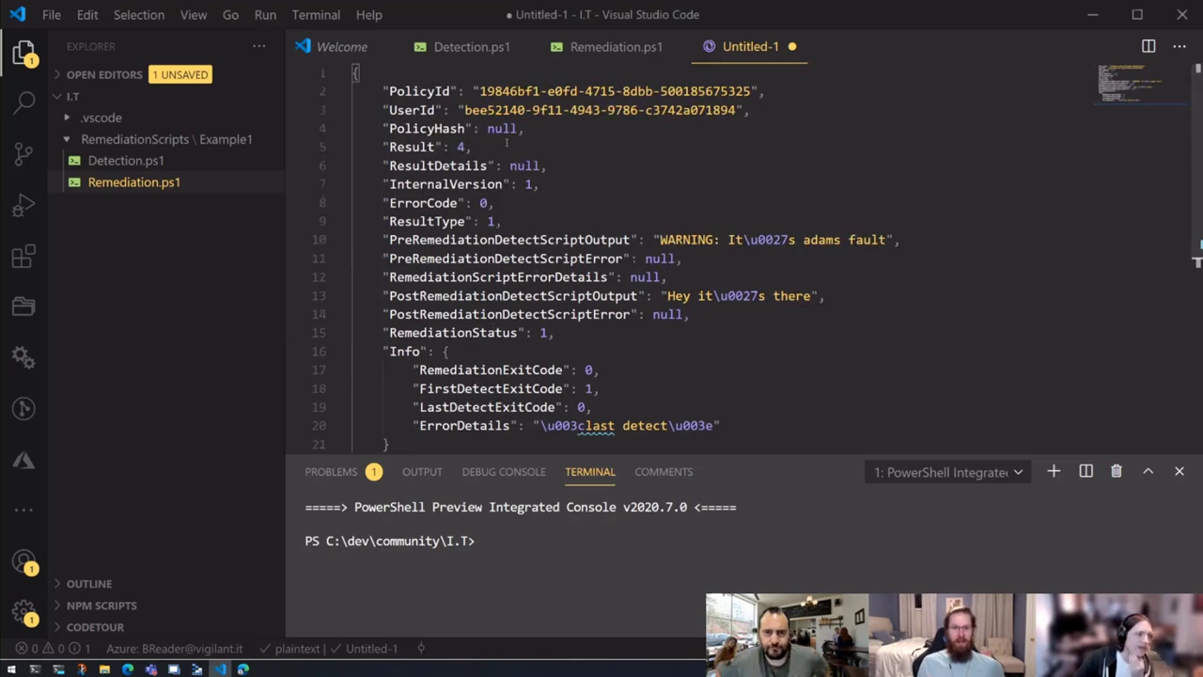
{"action": "left_click", "coordinate": [418, 91]}
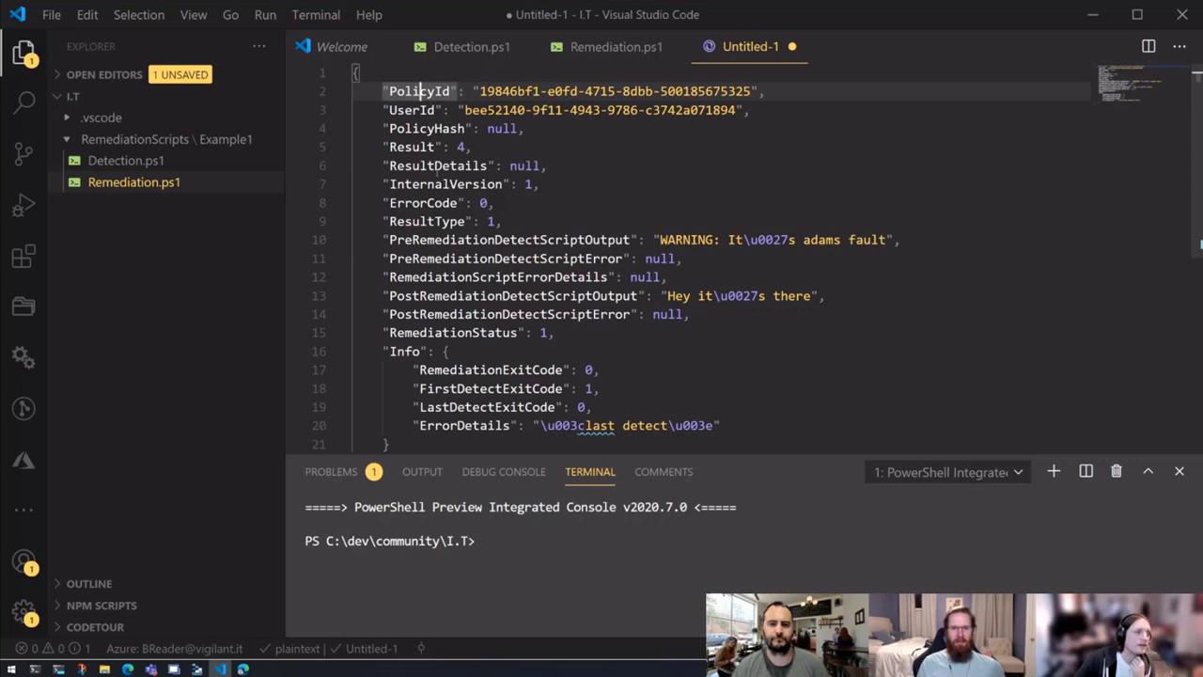
{"action": "scroll", "coordinate": [422, 195], "scroll_direction": "down", "scroll_amount": 1}
{"action": "scroll", "coordinate": [425, 191], "scroll_direction": "down", "scroll_amount": 1}
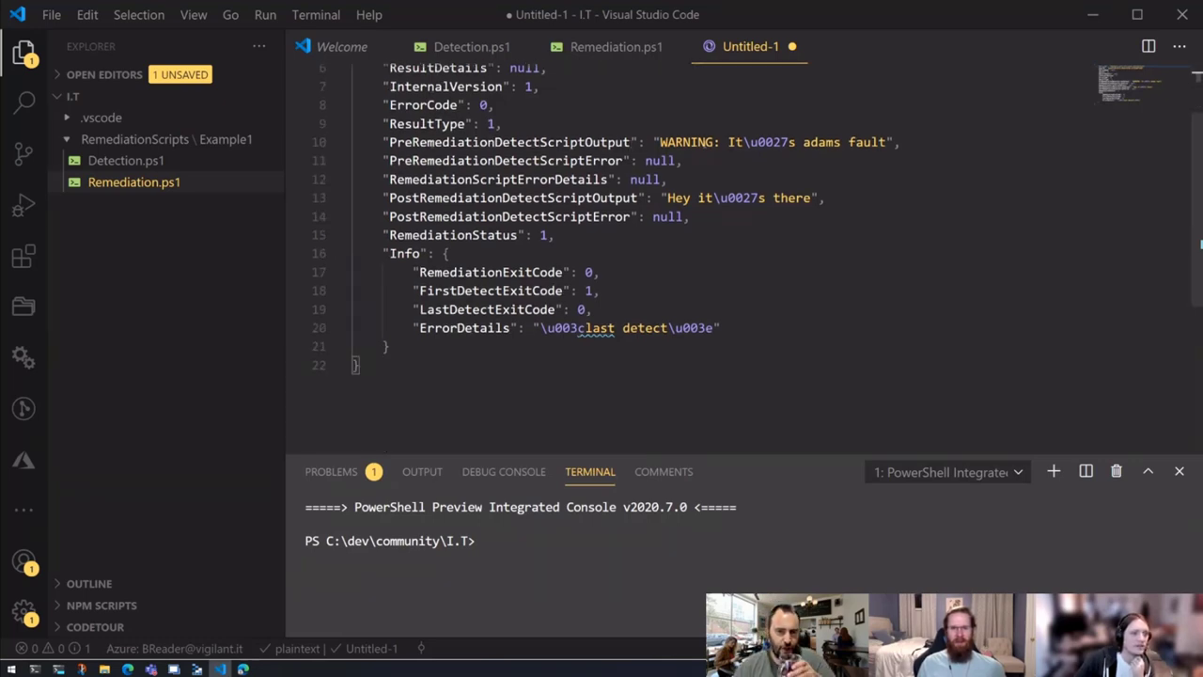
{"action": "left_click_drag", "start_coordinate": [661, 142], "coordinate": [887, 142]}
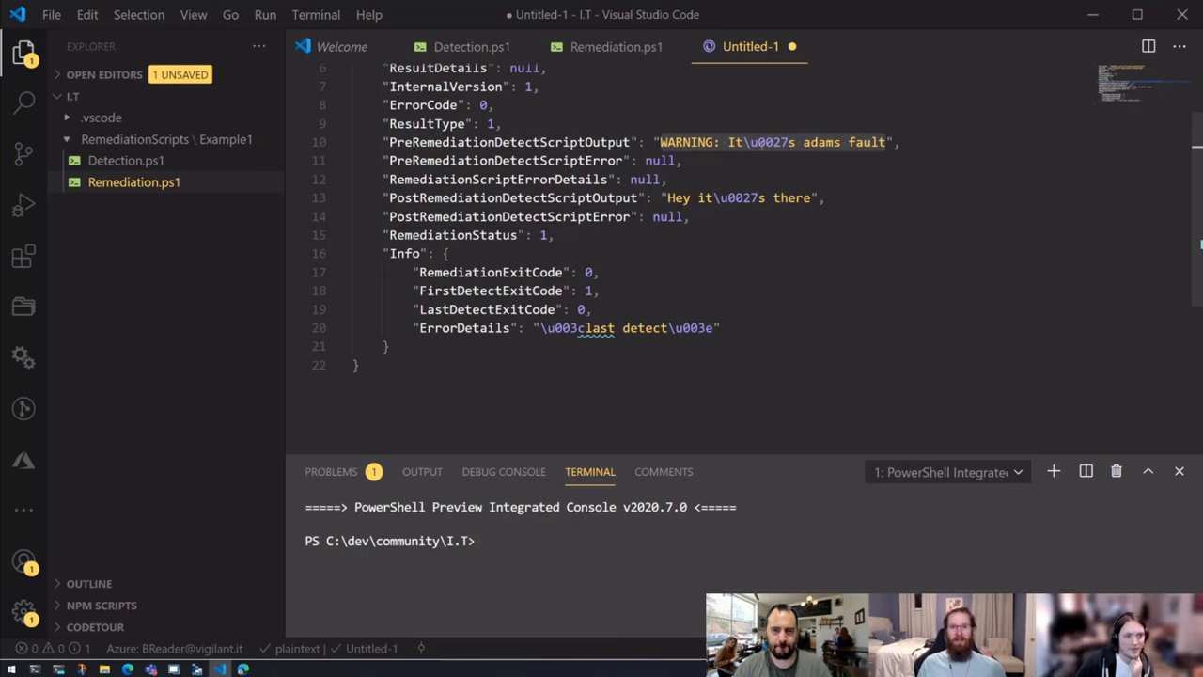
{"action": "left_click", "coordinate": [729, 141]}
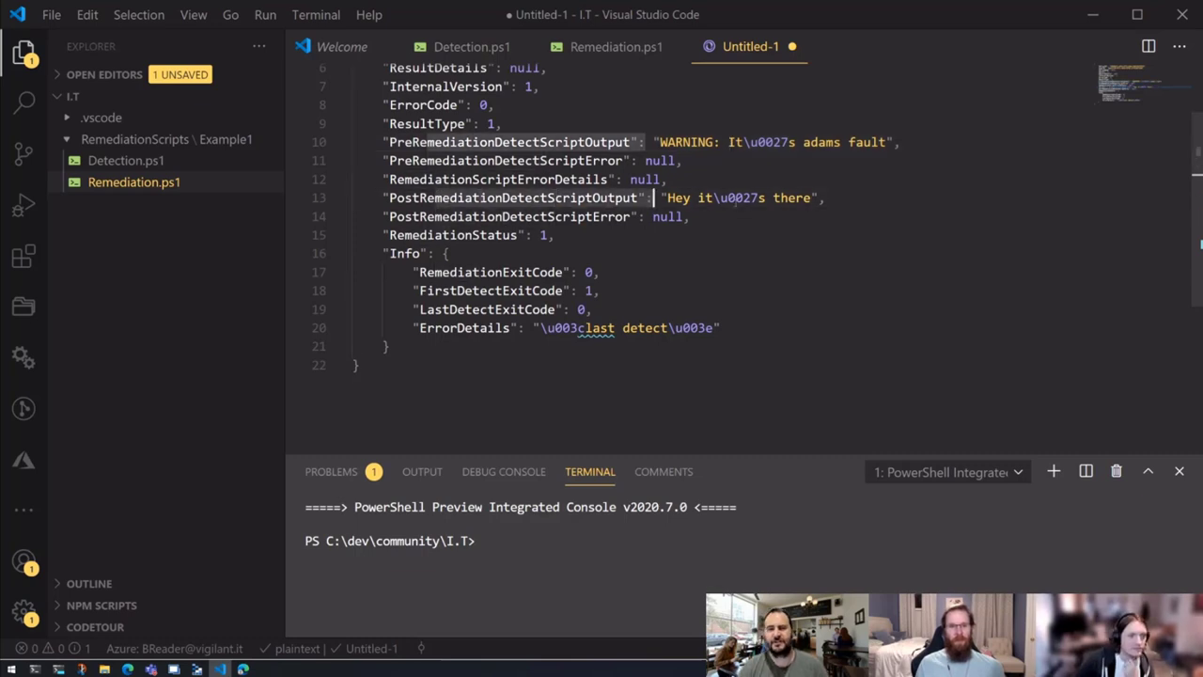
{"action": "left_click", "coordinate": [787, 198]}
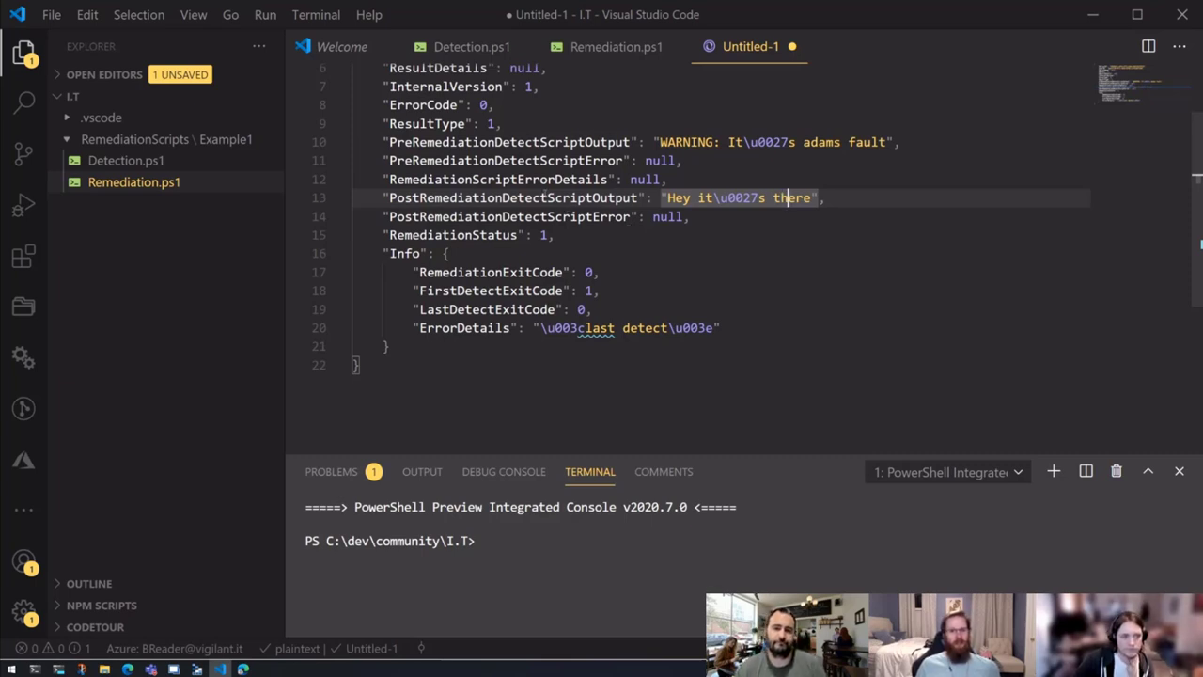
- Shrink the terminal area so the whole formatted JSON result fits in the editor
{"action": "scroll", "coordinate": [543, 193], "scroll_direction": "up", "scroll_amount": 1}
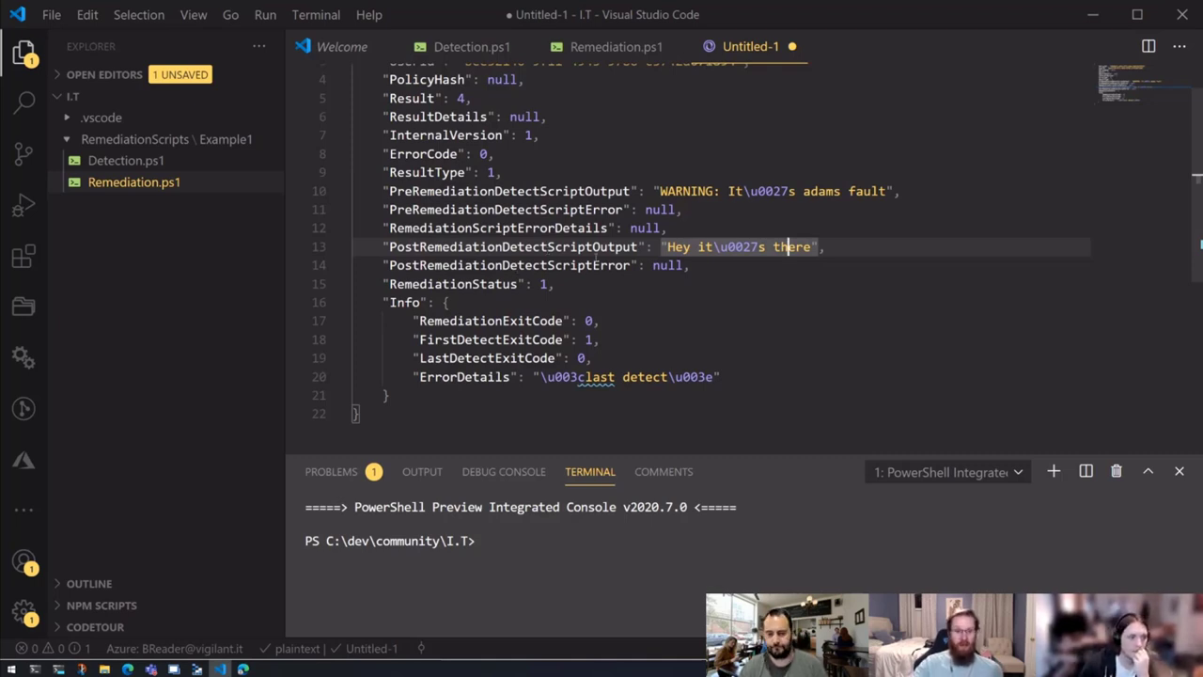
{"action": "scroll", "coordinate": [595, 260], "scroll_direction": "up", "scroll_amount": 1}
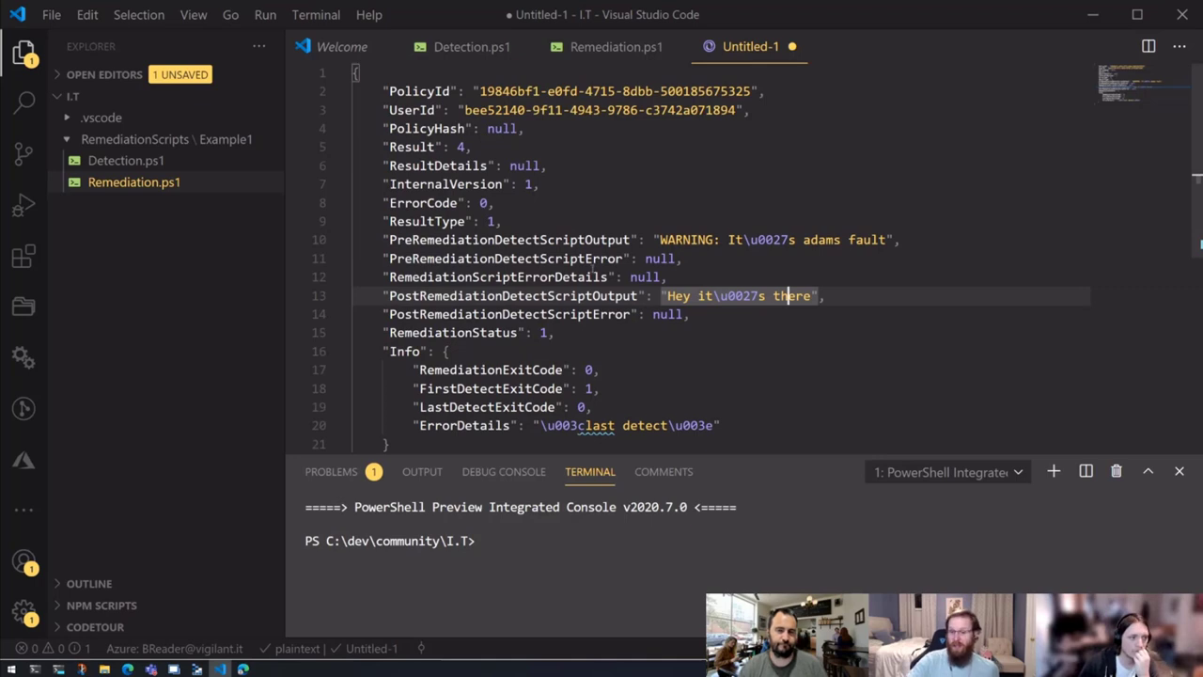
{"action": "scroll", "coordinate": [596, 268], "scroll_direction": "down", "scroll_amount": 1}
{"action": "left_click", "coordinate": [643, 329]}
{"action": "scroll", "coordinate": [643, 329], "scroll_direction": "up", "scroll_amount": 1}
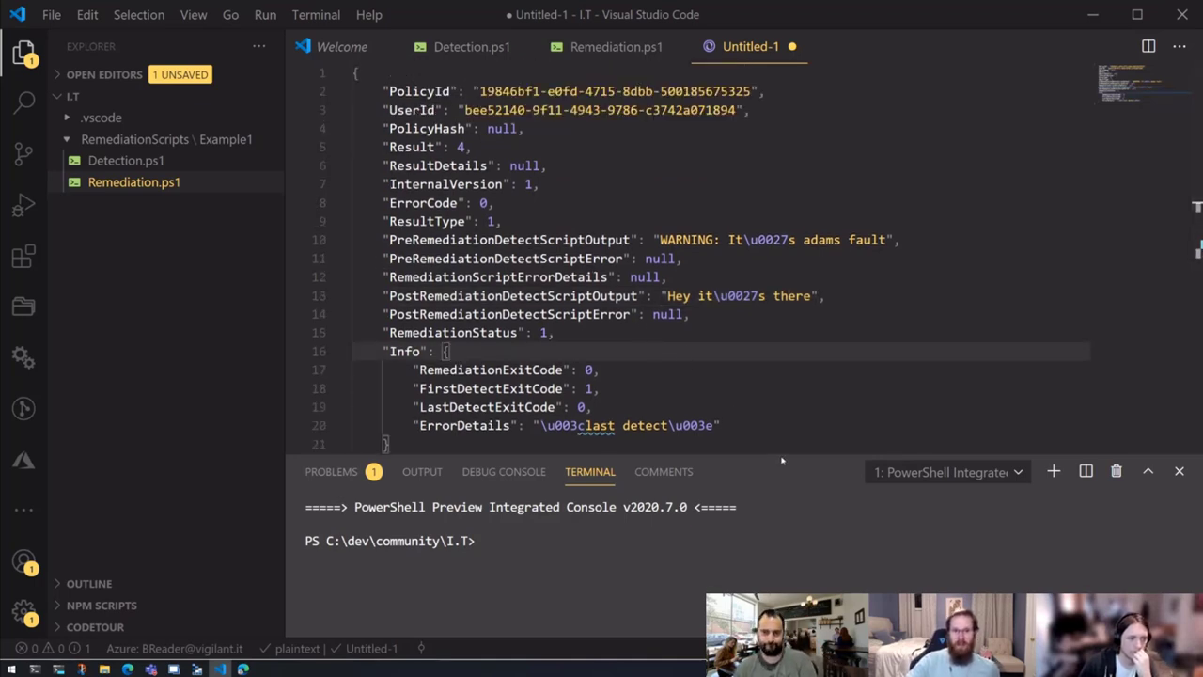
{"action": "left_click_drag", "start_coordinate": [781, 459], "coordinate": [779, 502]}
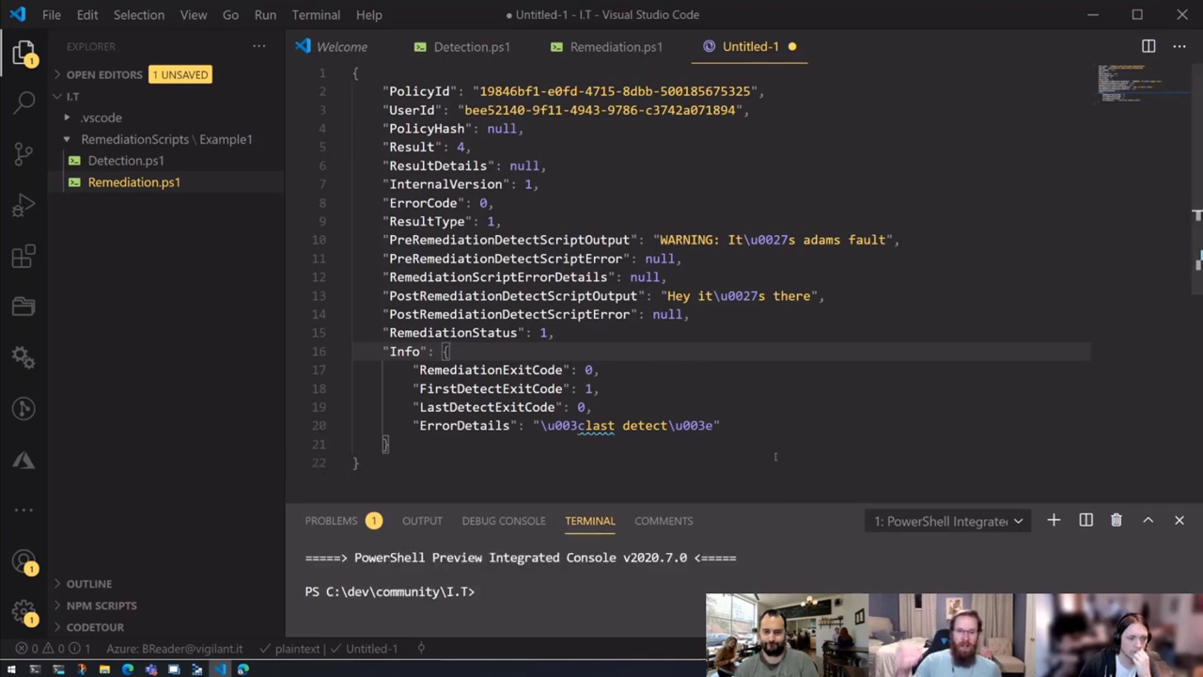
- Examine the ErrorDetails value in the JSON's Info block by highlighting it, and clear the selection
{"action": "left_click", "coordinate": [724, 426]}
{"action": "key", "text": "ctrl+shift+Left"}
{"action": "key", "text": "ctrl+shift+Left"}
{"action": "key", "text": "ctrl+shift+Left"}
{"action": "key", "text": "ctrl+shift+Left"}
{"action": "key", "text": "ctrl+shift+Left"}
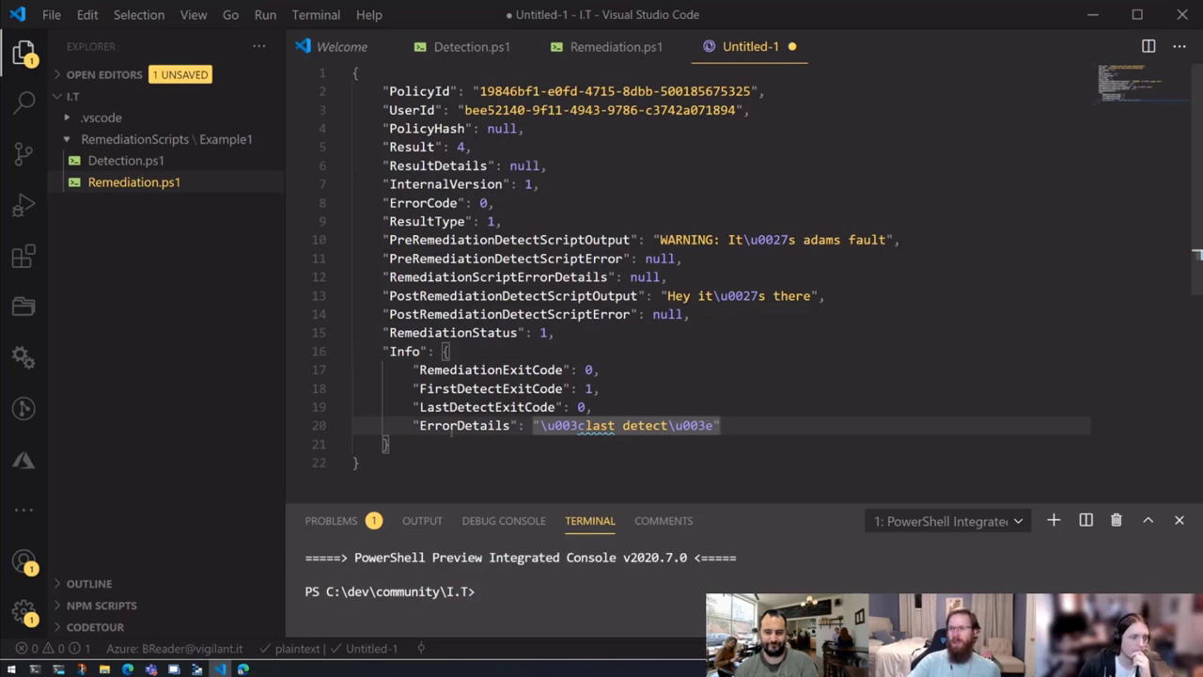
{"action": "left_click", "coordinate": [412, 446]}
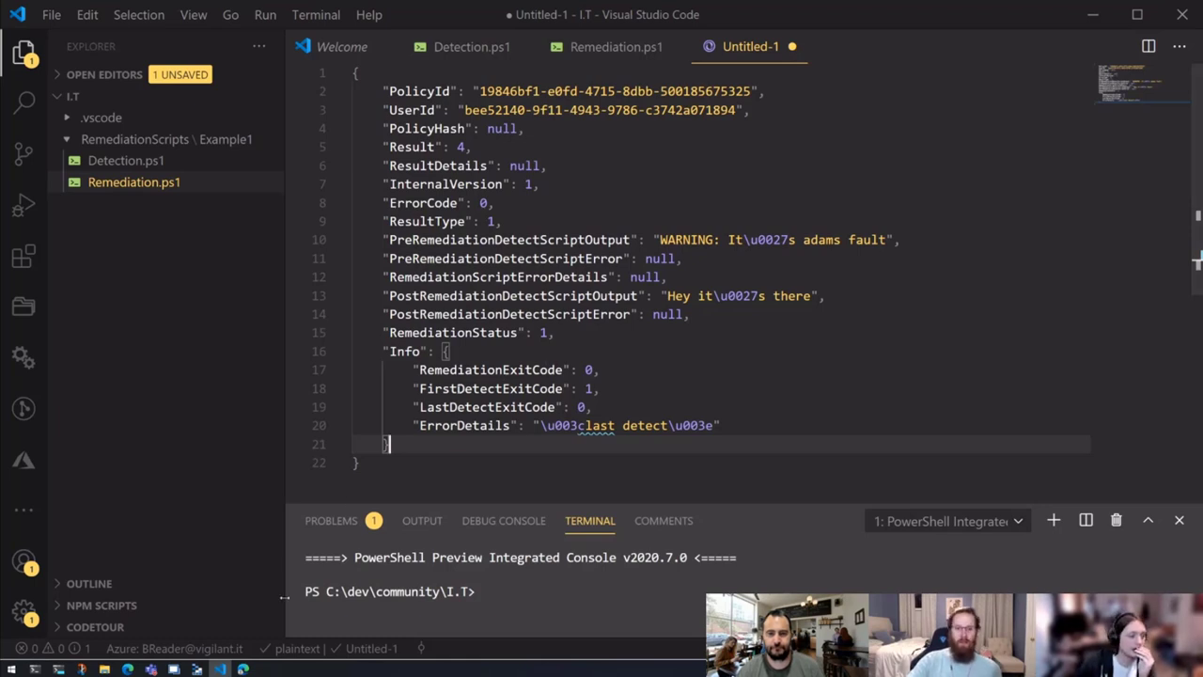
- In the browser's device status table, add the pre-remediation detection error and output, remediation error, and post-remediation detection error and output columns
{"action": "left_click", "coordinate": [242, 668]}
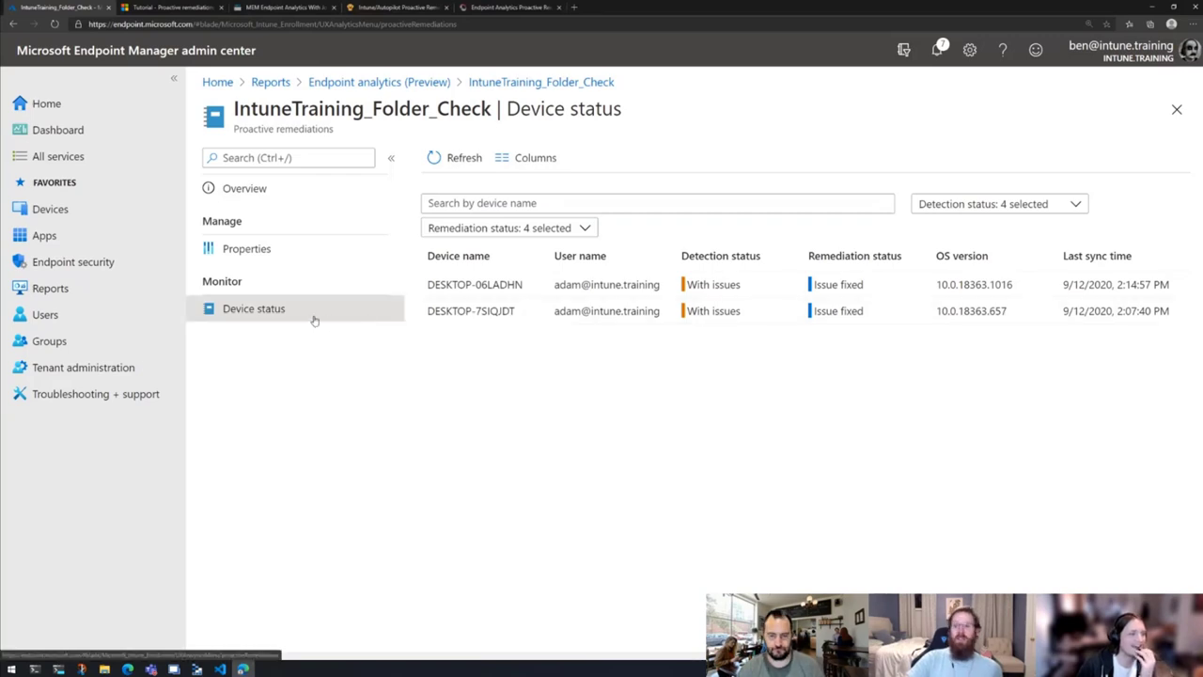
{"action": "left_click", "coordinate": [522, 160]}
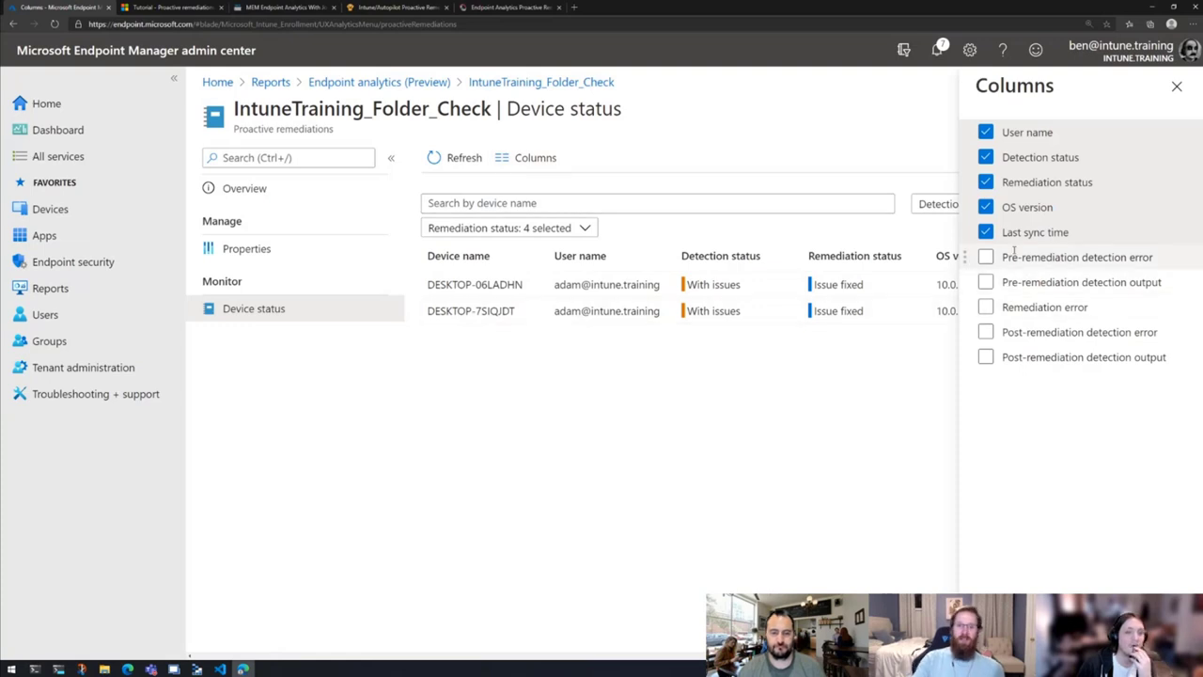
{"action": "left_click", "coordinate": [985, 258]}
{"action": "left_click", "coordinate": [985, 282]}
{"action": "left_click", "coordinate": [985, 307]}
{"action": "left_click", "coordinate": [985, 332]}
{"action": "left_click", "coordinate": [985, 357]}
{"action": "left_click", "coordinate": [998, 634]}
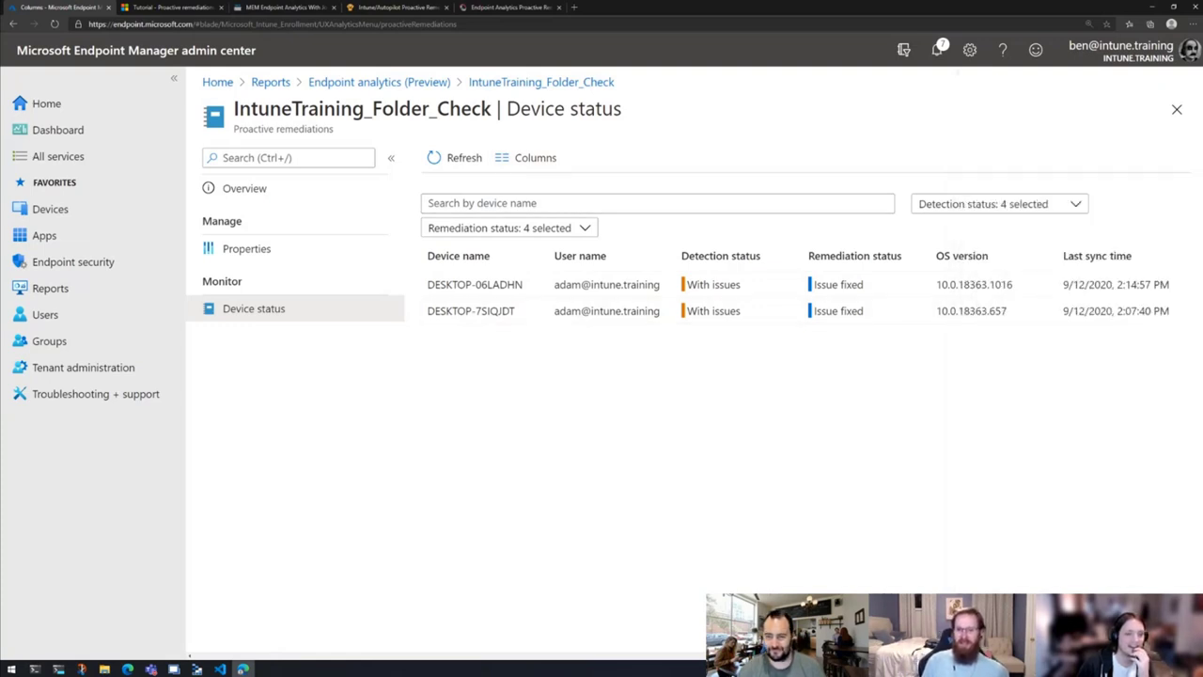
- Review the full pre-remediation detection output for device DESKTOP-06LADHN
{"action": "mouse_move", "coordinate": [724, 328]}
{"action": "left_mouse_down"}
{"action": "mouse_move", "coordinate": [907, 335]}
{"action": "mouse_move", "coordinate": [935, 299]}
{"action": "left_mouse_up"}
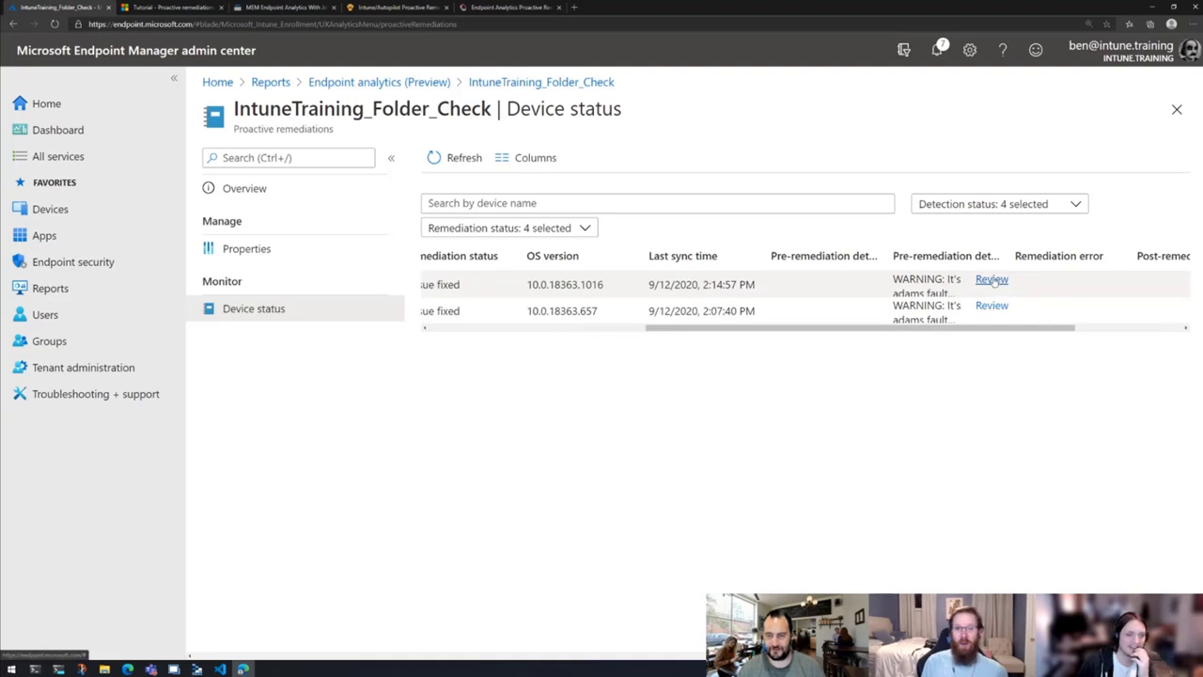
{"action": "left_click_drag", "start_coordinate": [1003, 331], "coordinate": [1041, 331]}
{"action": "left_click", "coordinate": [926, 280]}
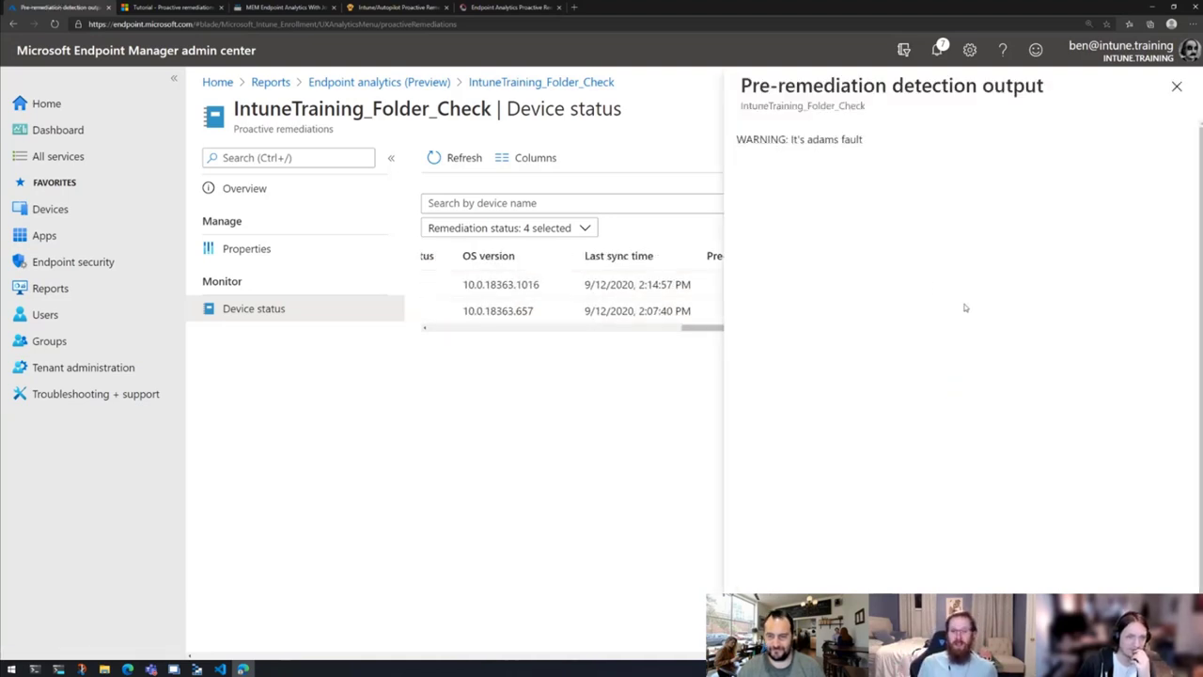
- Examine the pre-remediation detection output by highlighting its message text and the WARNING prefix, and close the output pane
{"action": "left_click_drag", "start_coordinate": [786, 139], "coordinate": [894, 140]}
{"action": "left_click", "coordinate": [894, 140]}
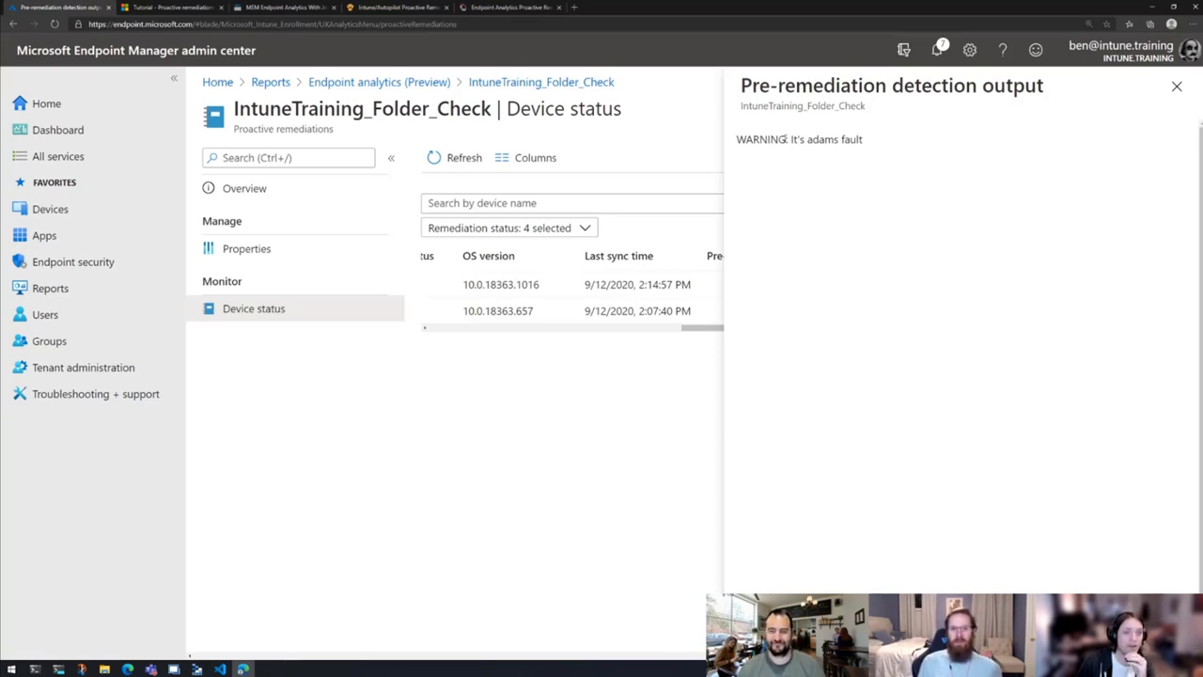
{"action": "left_click_drag", "start_coordinate": [785, 138], "coordinate": [737, 139]}
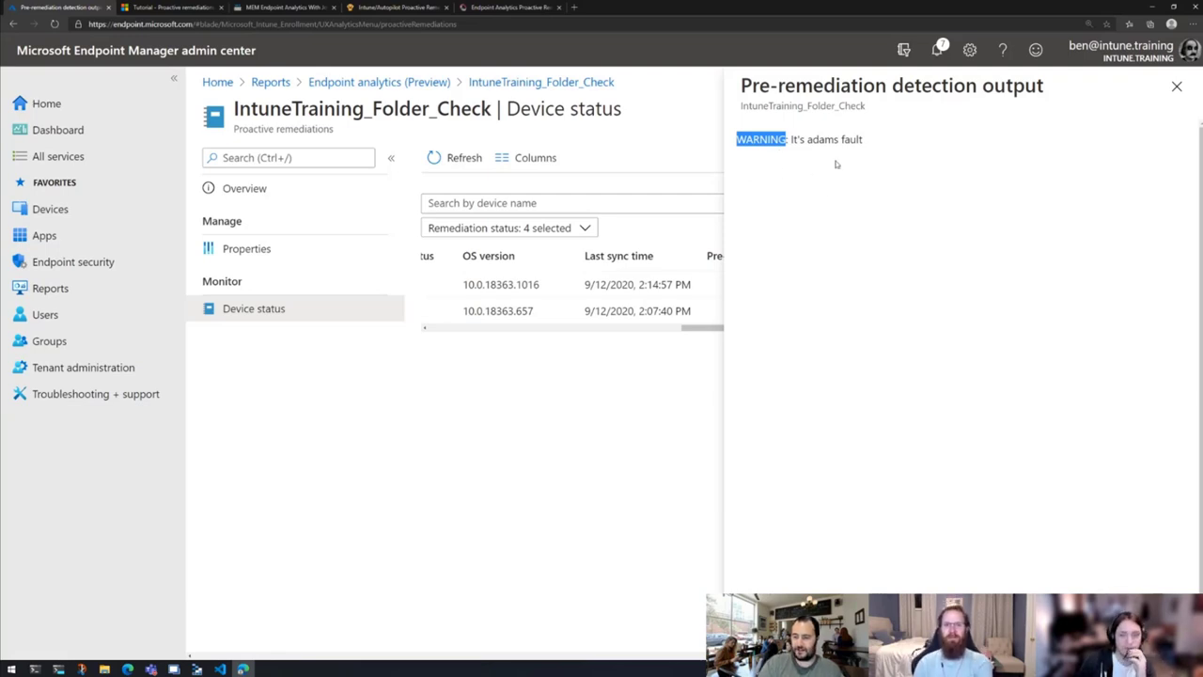
{"action": "left_click", "coordinate": [1176, 85]}
- Review the full post-remediation detection output for device DESKTOP-06LADHN, close it, and look across the device status table's columns
{"action": "left_click_drag", "start_coordinate": [965, 329], "coordinate": [1053, 332]}
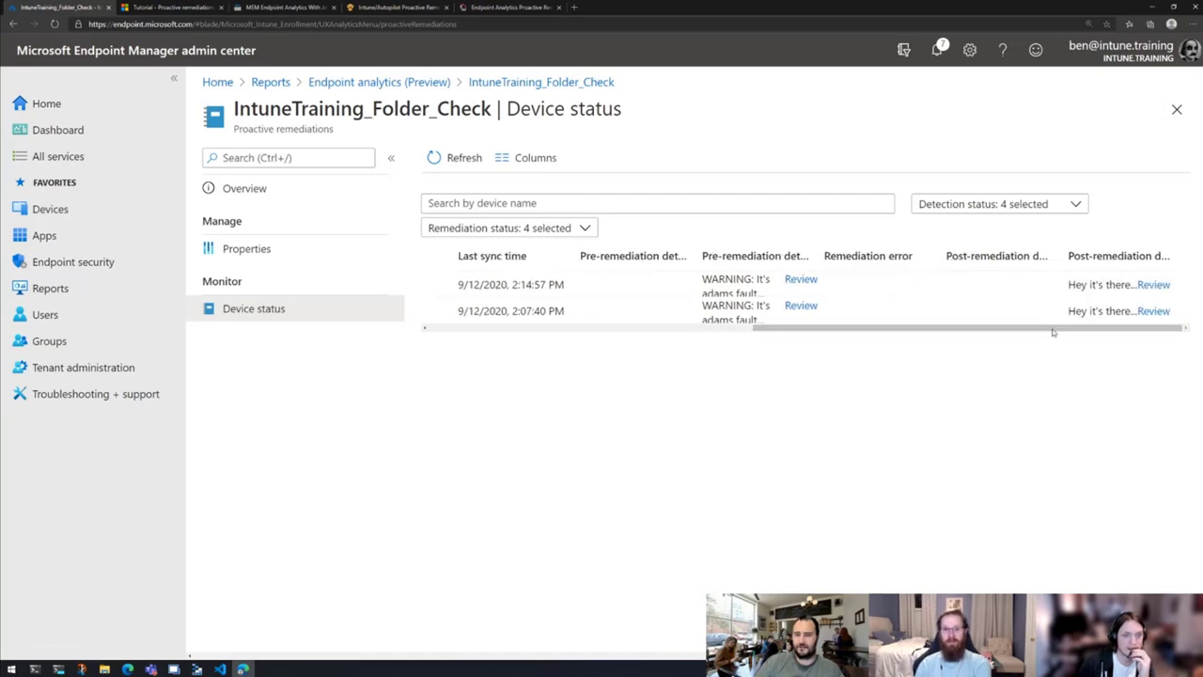
{"action": "left_click", "coordinate": [1153, 284]}
{"action": "left_click_drag", "start_coordinate": [806, 141], "coordinate": [752, 140]}
{"action": "left_click", "coordinate": [889, 143]}
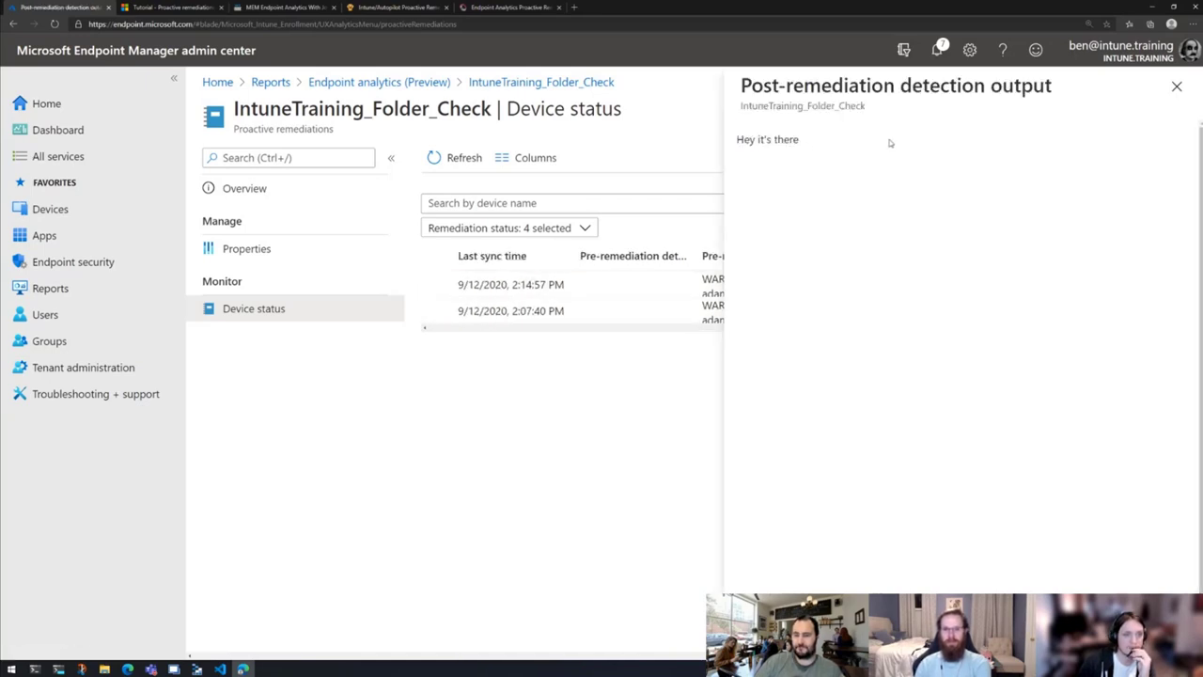
{"action": "left_click", "coordinate": [1177, 85]}
{"action": "left_click_drag", "start_coordinate": [1011, 331], "coordinate": [640, 349]}
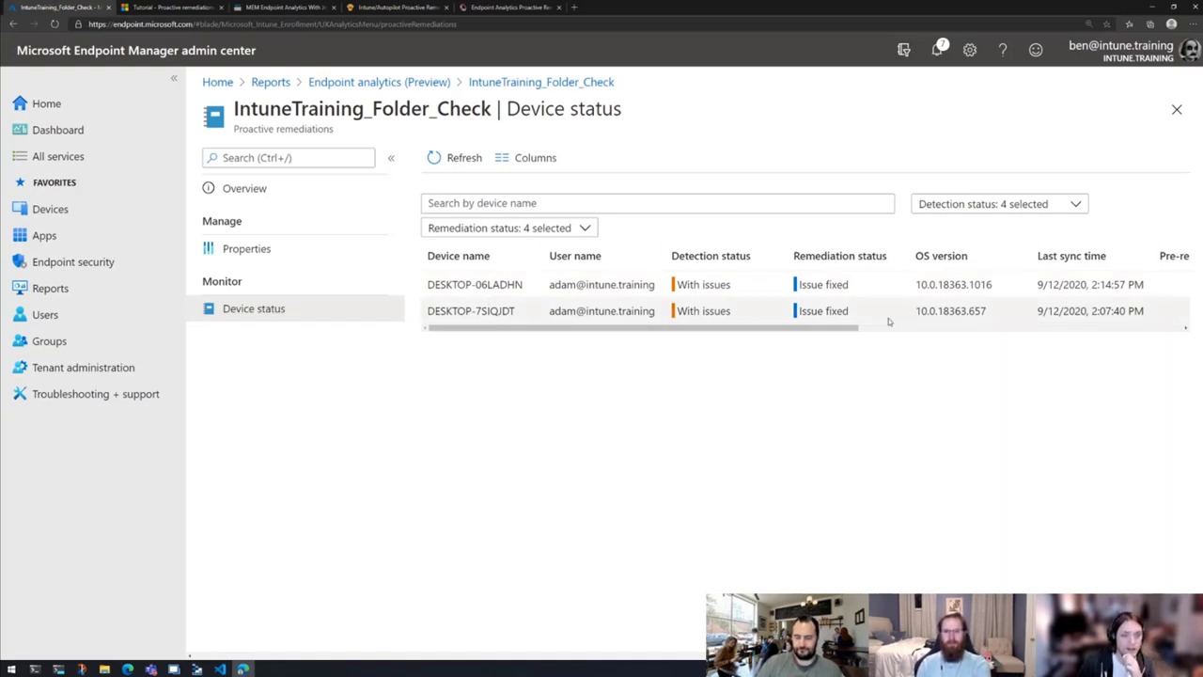
{"action": "scroll", "coordinate": [1034, 300], "scroll_direction": "right", "scroll_amount": 5}
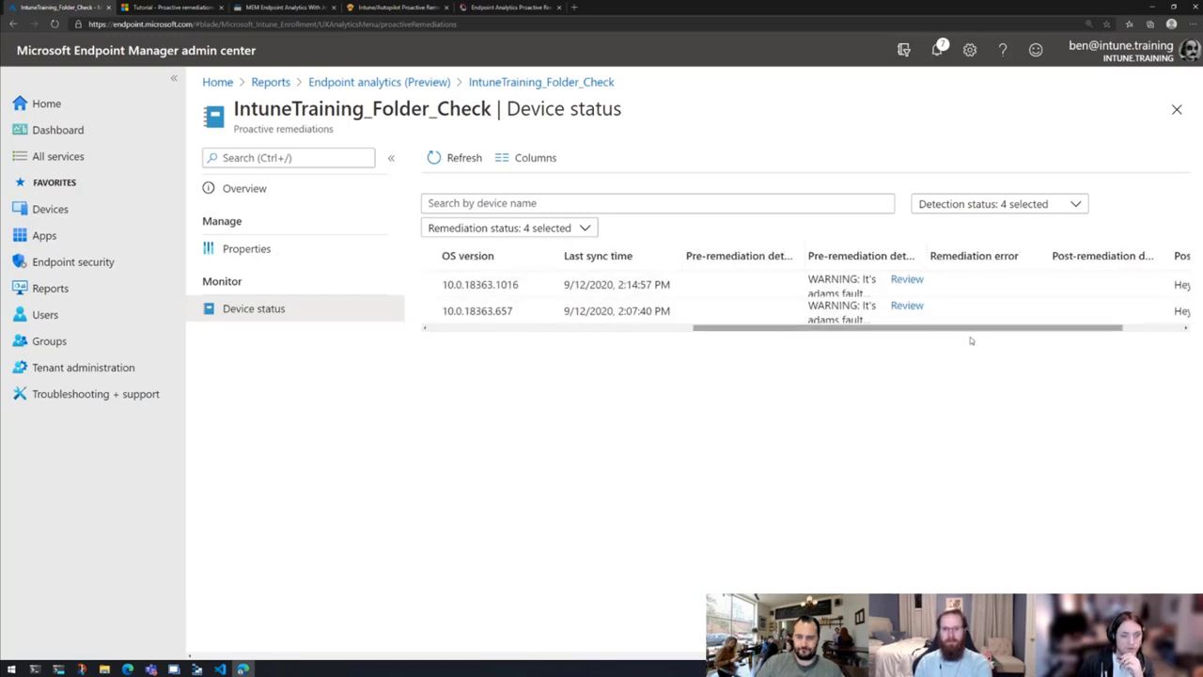